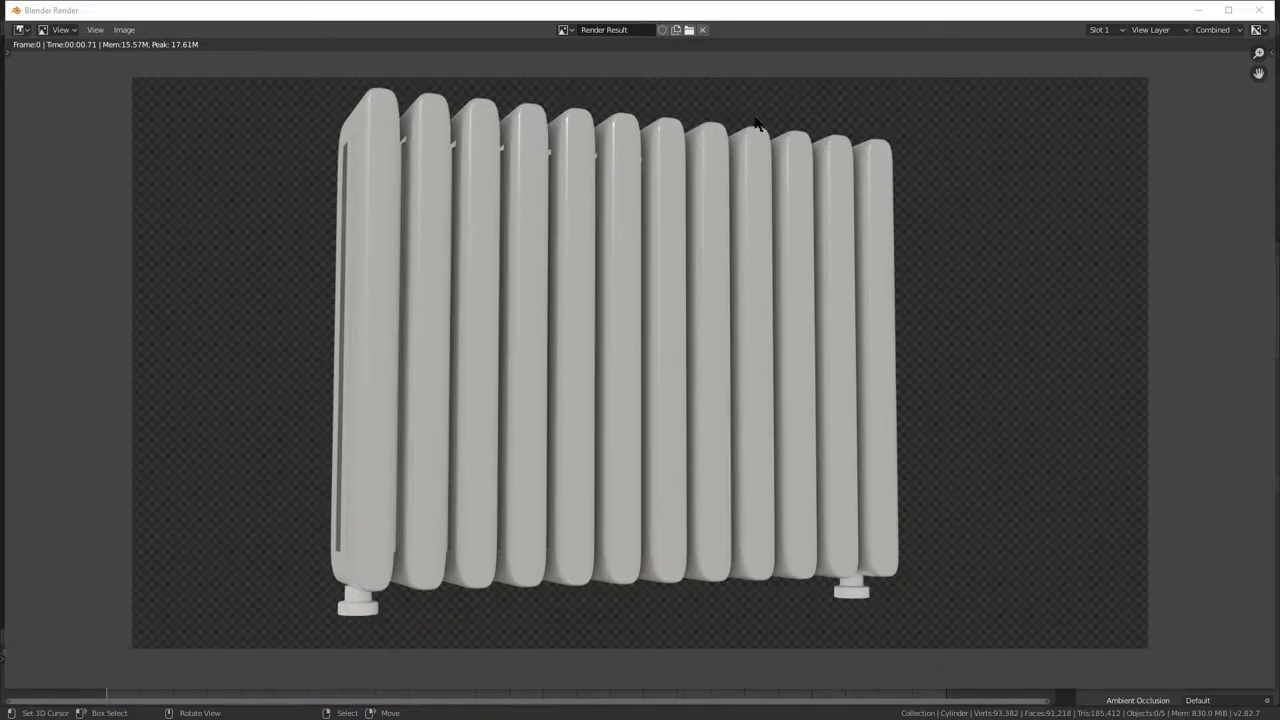
# - Close the render result and examine the finished radiator reference model from several angles in rendered shading
pyautogui.click(1259, 11)
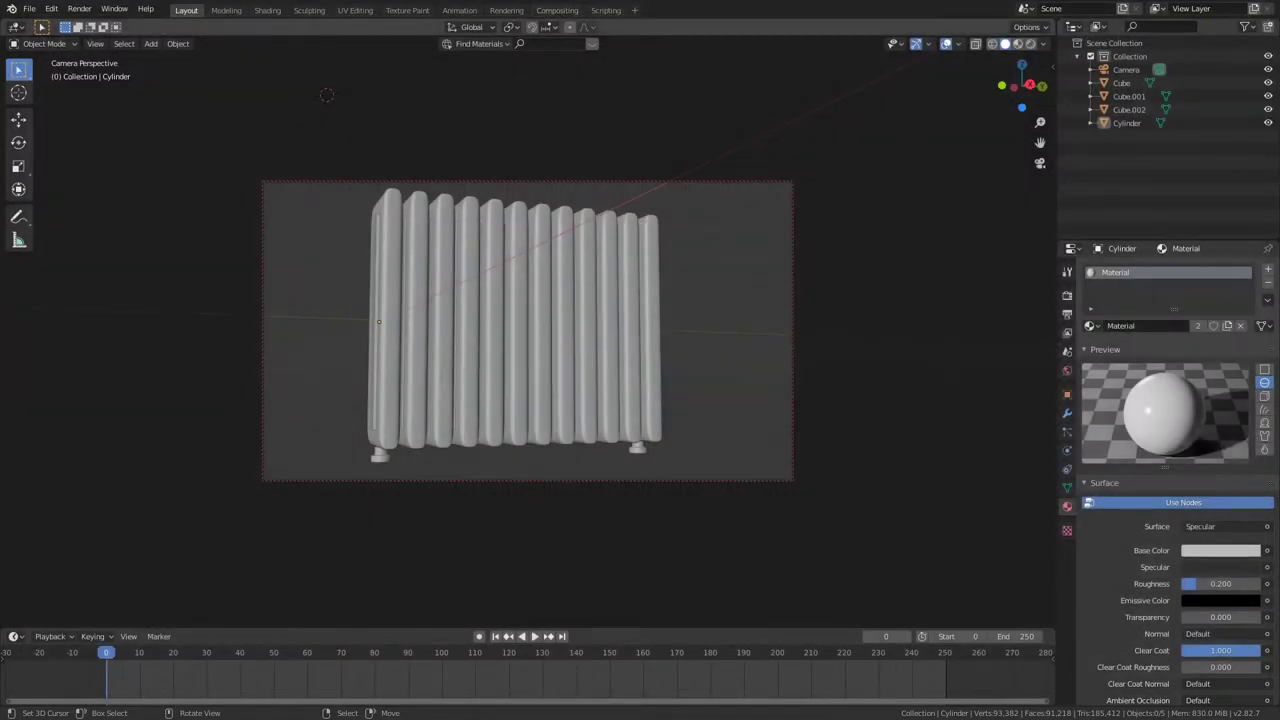
pyautogui.moveTo(362, 257)
pyautogui.mouseDown(button='middle')
pyautogui.moveTo(471, 280)
pyautogui.moveTo(545, 258)
pyautogui.moveTo(494, 313)
pyautogui.moveTo(506, 268)
pyautogui.moveTo(683, 249)
pyautogui.moveTo(434, 262)
pyautogui.moveTo(523, 184)
pyautogui.moveTo(509, 154)
pyautogui.moveTo(443, 143)
pyautogui.moveTo(477, 166)
pyautogui.mouseUp(button='middle')
pyautogui.press('z')
pyautogui.click(504, 200)
pyautogui.scroll(1, 508, 270)
pyautogui.scroll(4, 530, 254)
pyautogui.scroll(-4, 434, 262)
pyautogui.scroll(5, 560, 284)
pyautogui.scroll(-4, 525, 265)
pyautogui.moveTo(518, 263); pyautogui.dragTo(489, 222, button='middle')
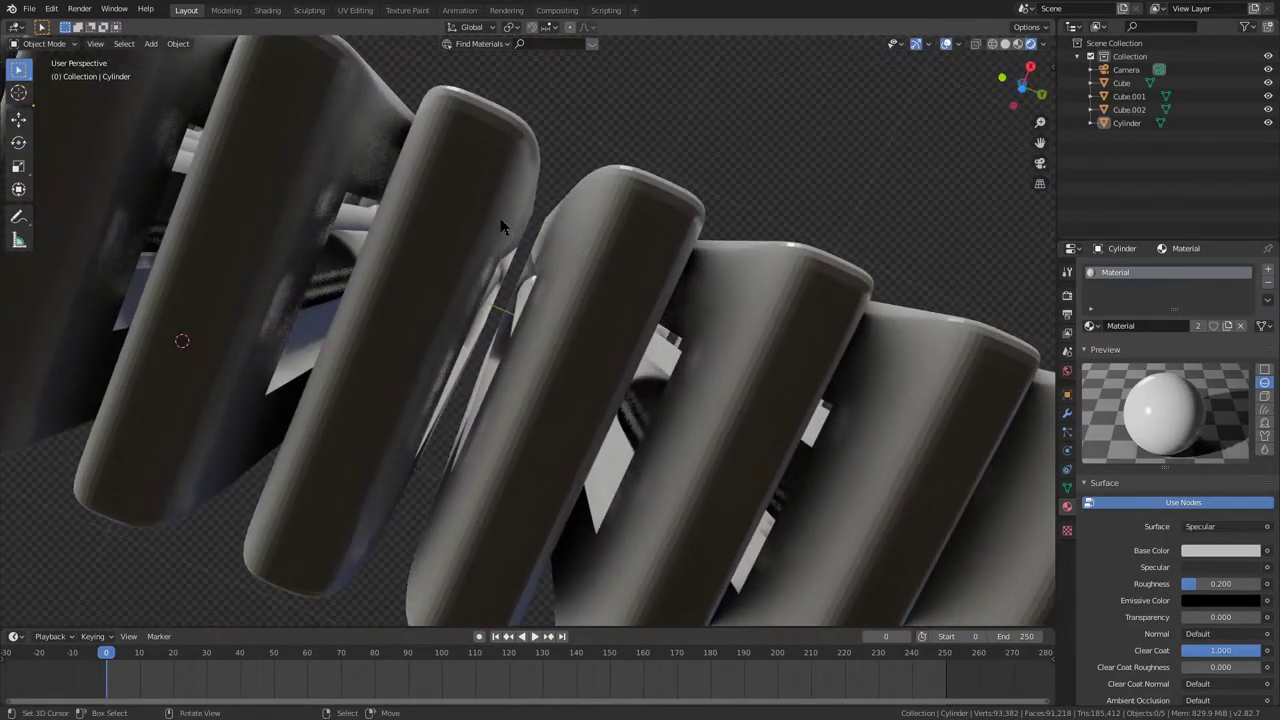
pyautogui.moveTo(416, 274); pyautogui.dragTo(480, 300, button='middle')
pyautogui.scroll(-5, 405, 323)
pyautogui.scroll(2, 480, 300)
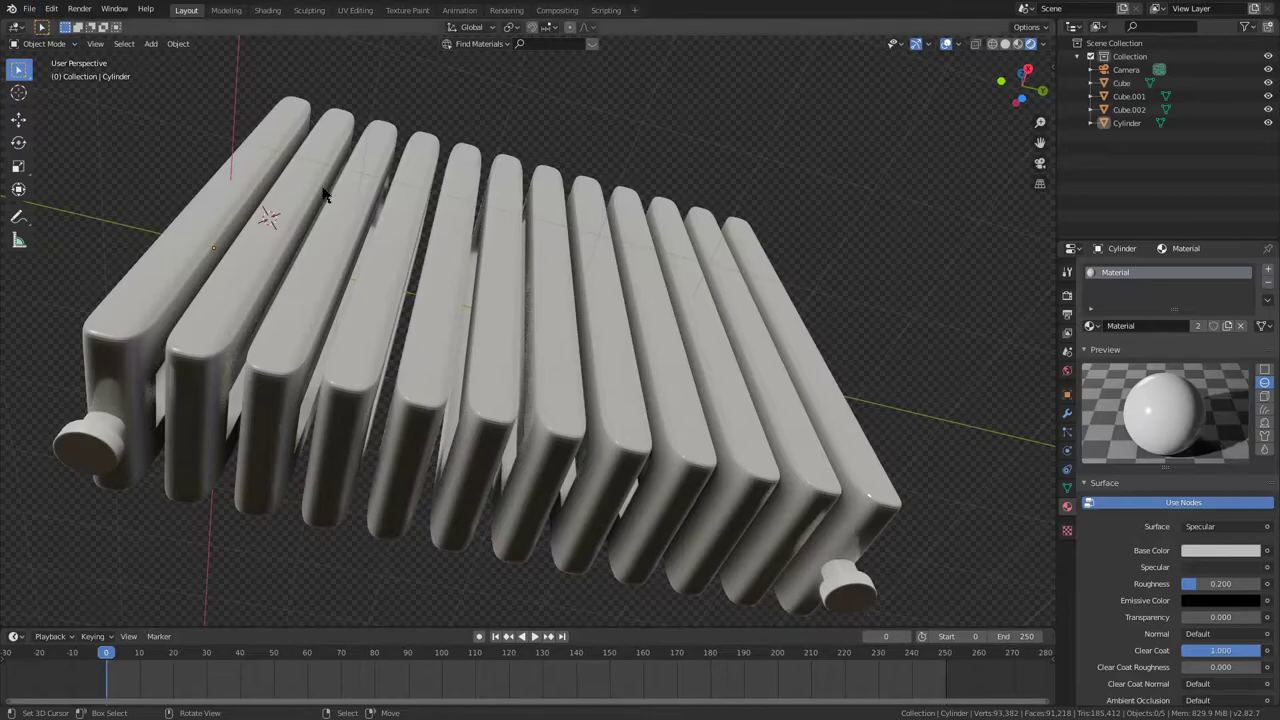
pyautogui.moveTo(329, 194); pyautogui.dragTo(337, 286, button='middle')
# - Start a new General file and scale the default cube down along Y into a thin block
pyautogui.hotkey('ctrl', 'n')
pyautogui.press('Return')
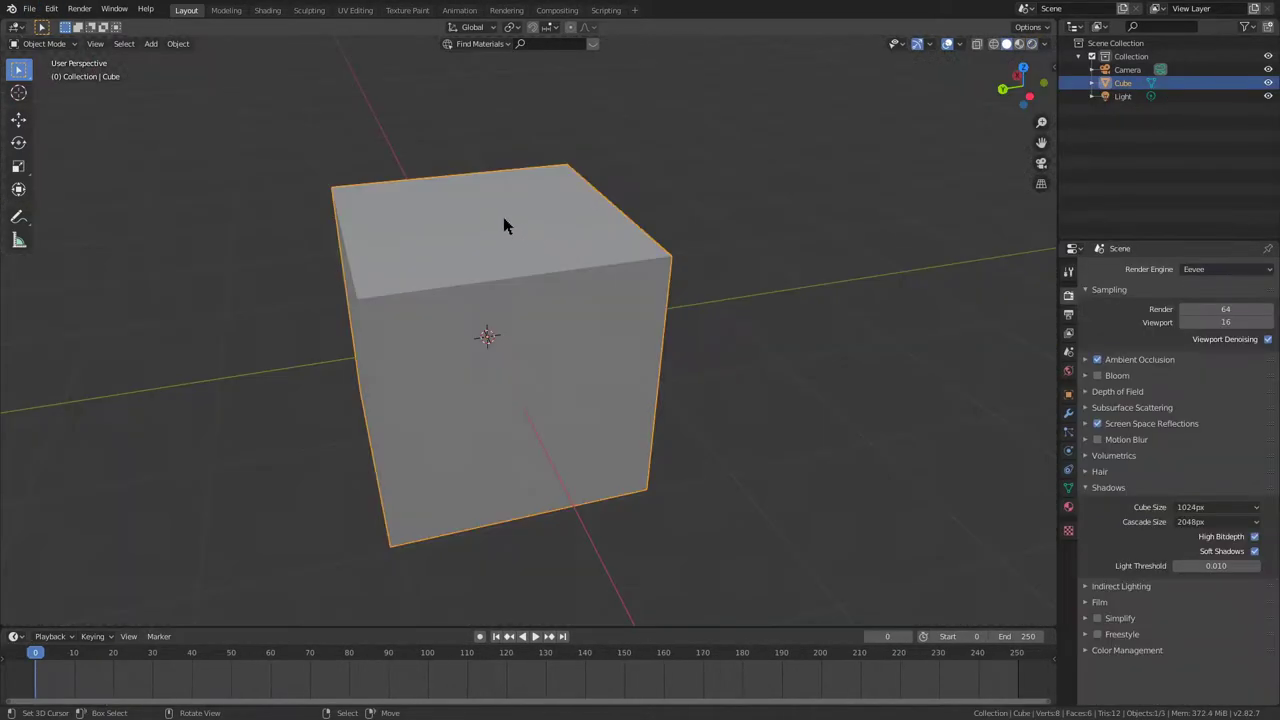
pyautogui.moveTo(597, 203); pyautogui.dragTo(860, 249, button='middle')
pyautogui.press('s')
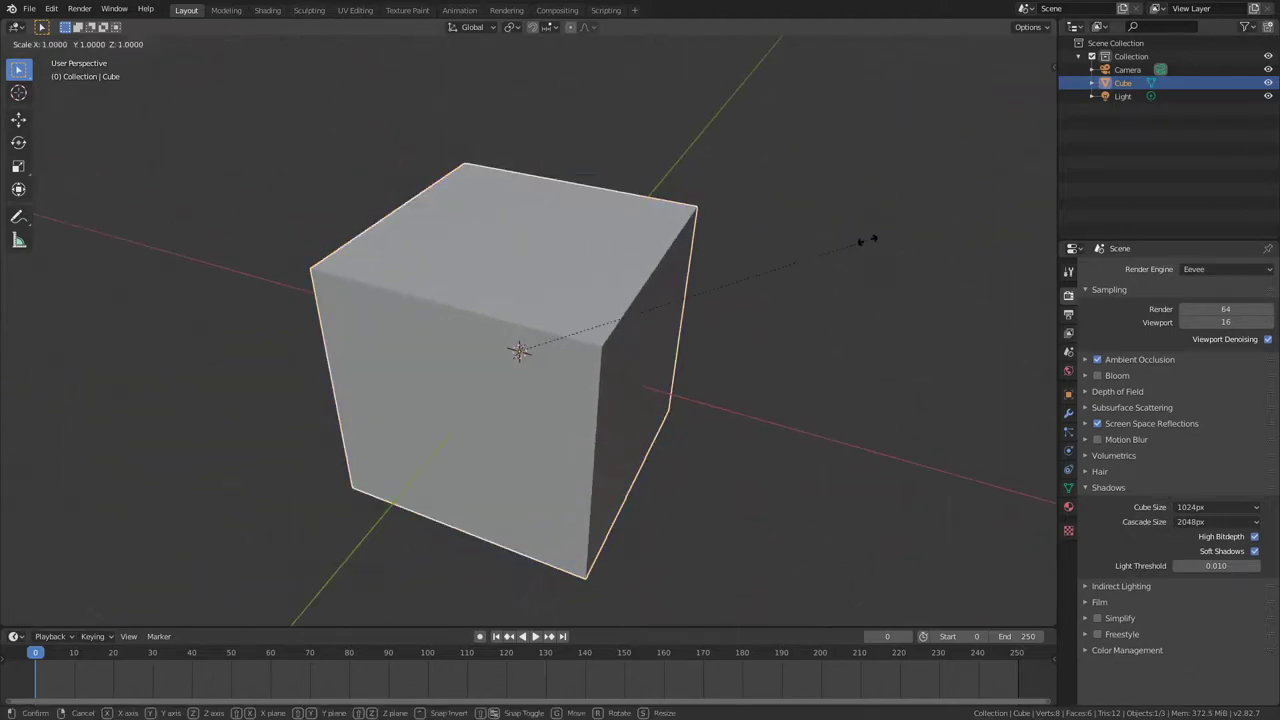
pyautogui.press('y')
pyautogui.click(600, 277)
pyautogui.moveTo(600, 277); pyautogui.dragTo(537, 262, button='middle')
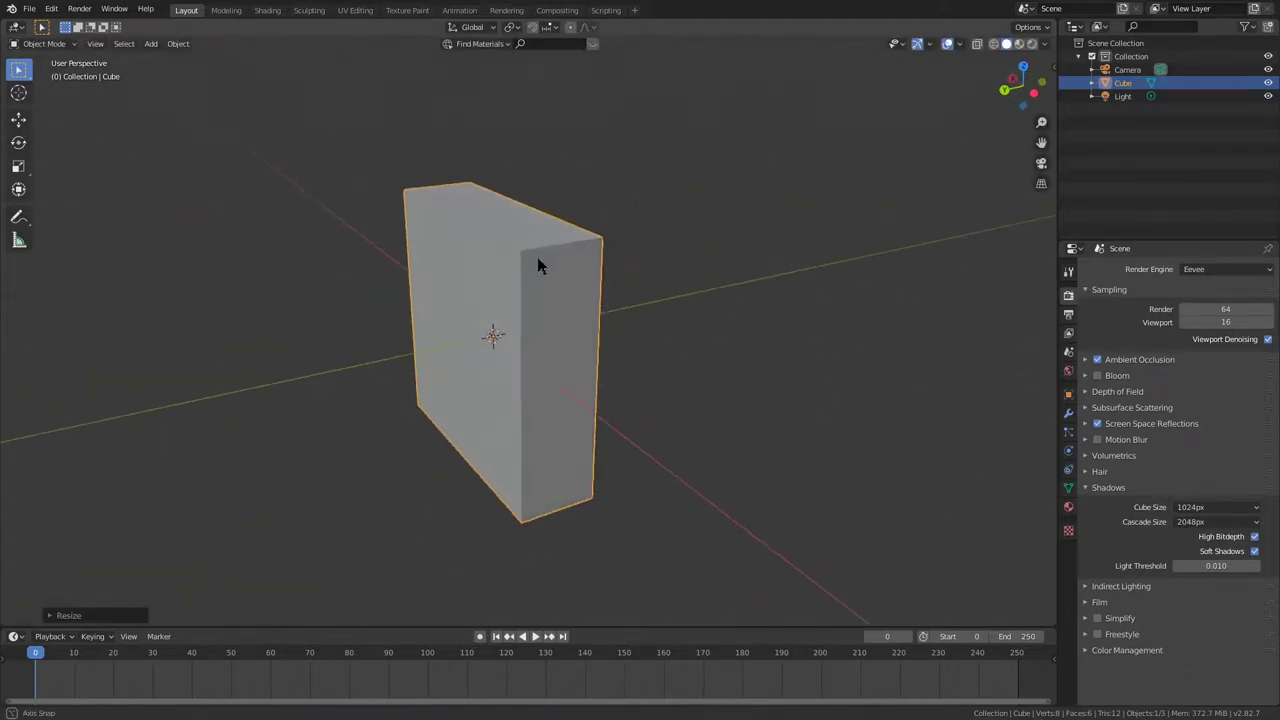
# - Scale the block slightly along X and stretch it taller along Z
pyautogui.press('s')
pyautogui.press('x')
pyautogui.click(634, 297)
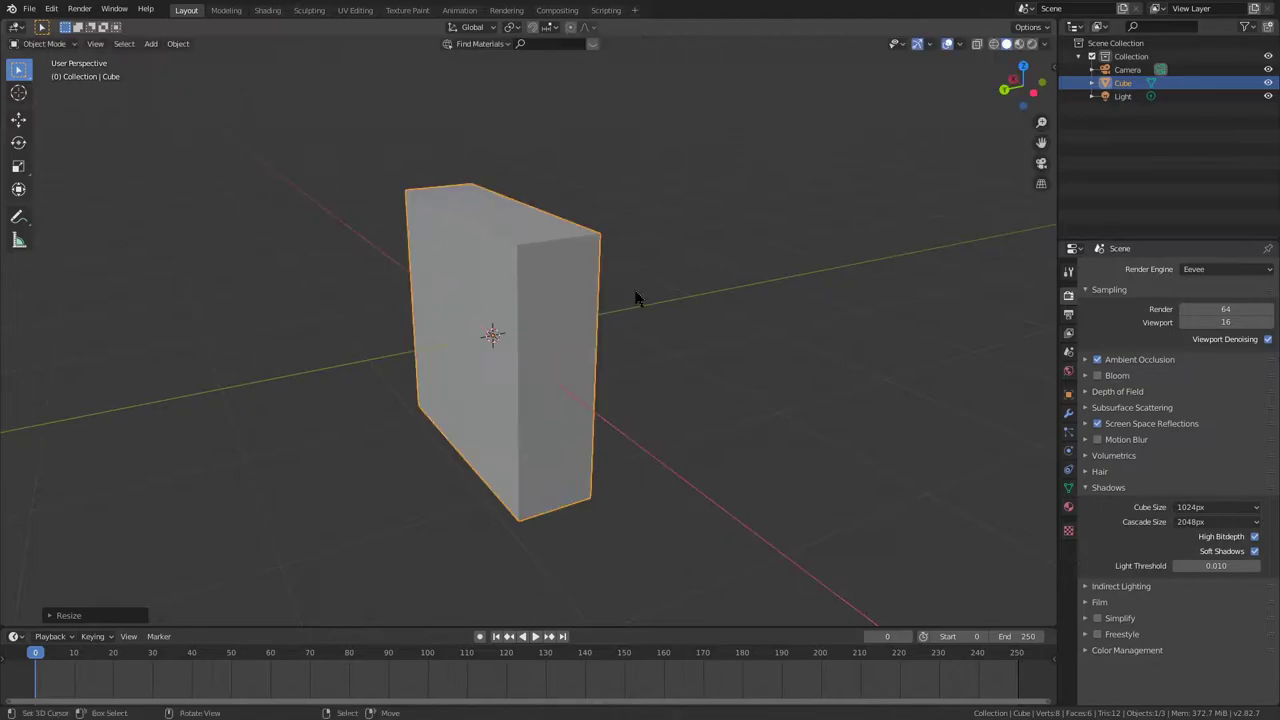
pyautogui.press('s')
pyautogui.press('z')
pyautogui.click(677, 150)
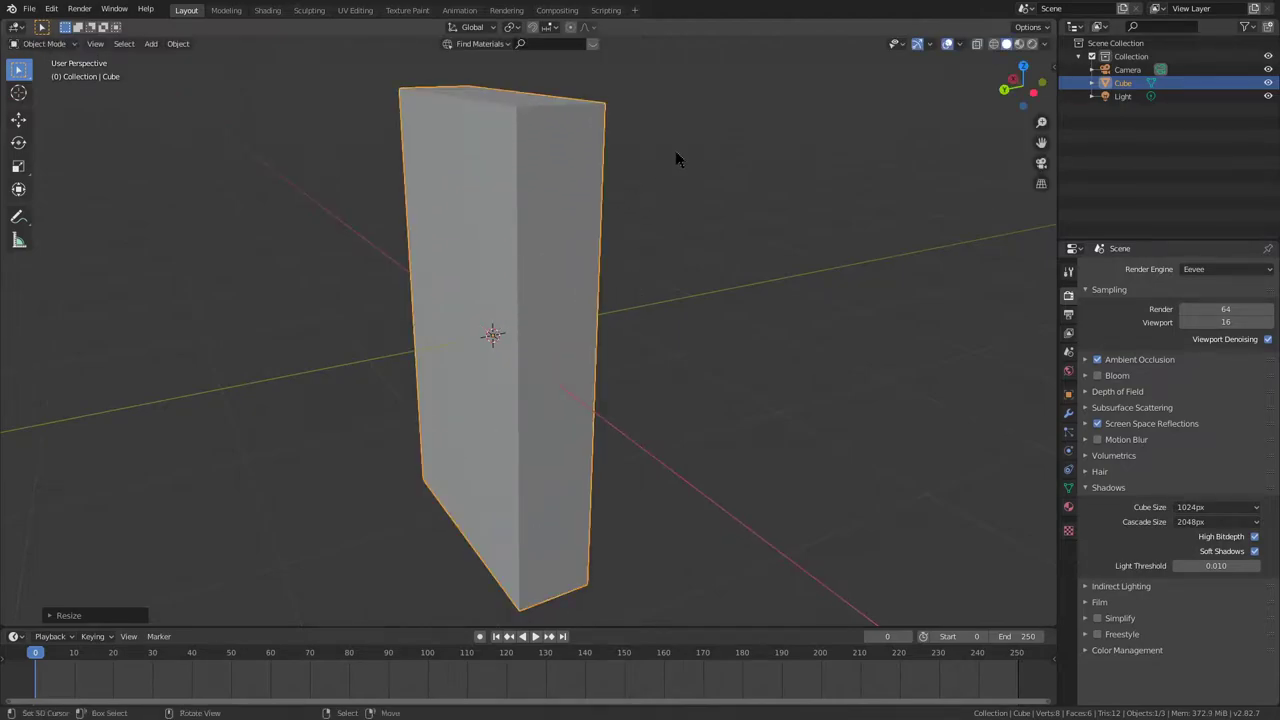
# - Extrude the large +Y side face in place and scale the new face to about 0.8
pyautogui.press('Tab')
pyautogui.press('3')
pyautogui.click(472, 209)
pyautogui.press('e')
pyautogui.rightClick(655, 201)
pyautogui.press('s')
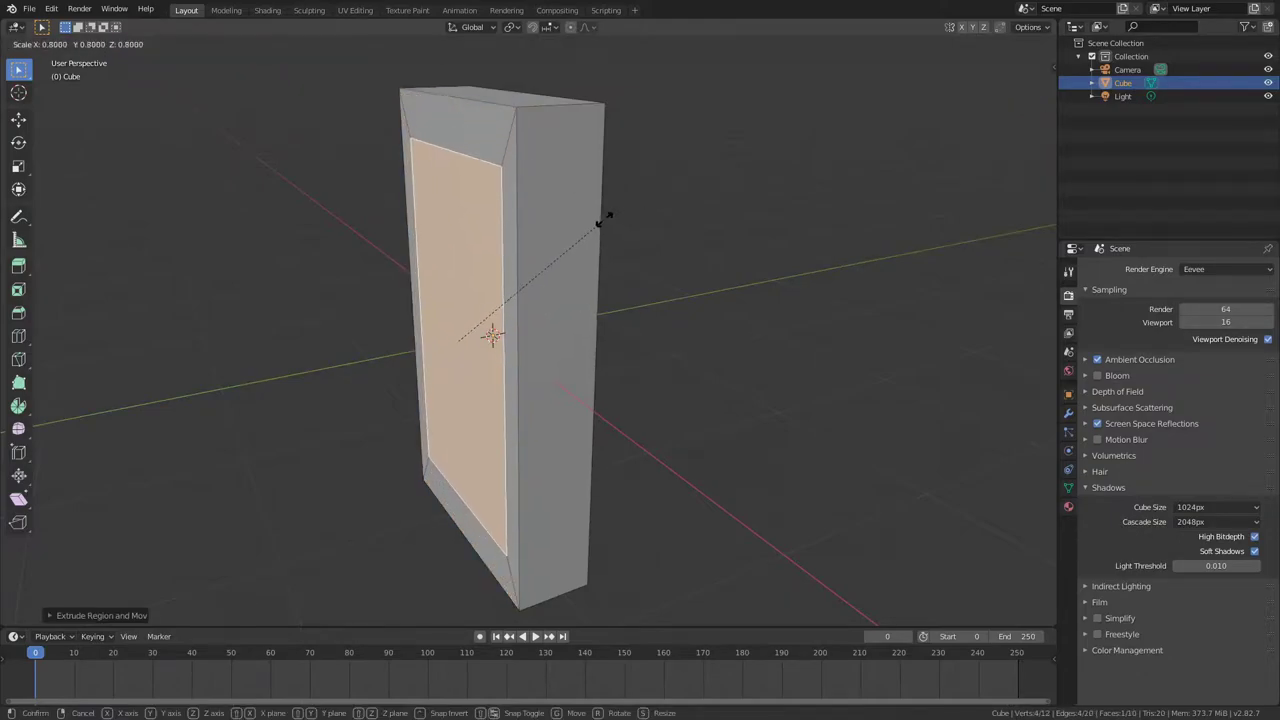
pyautogui.click(604, 219)
# - Move the inset face outward 0.2 m along Y to form a sloped border
pyautogui.press('g')
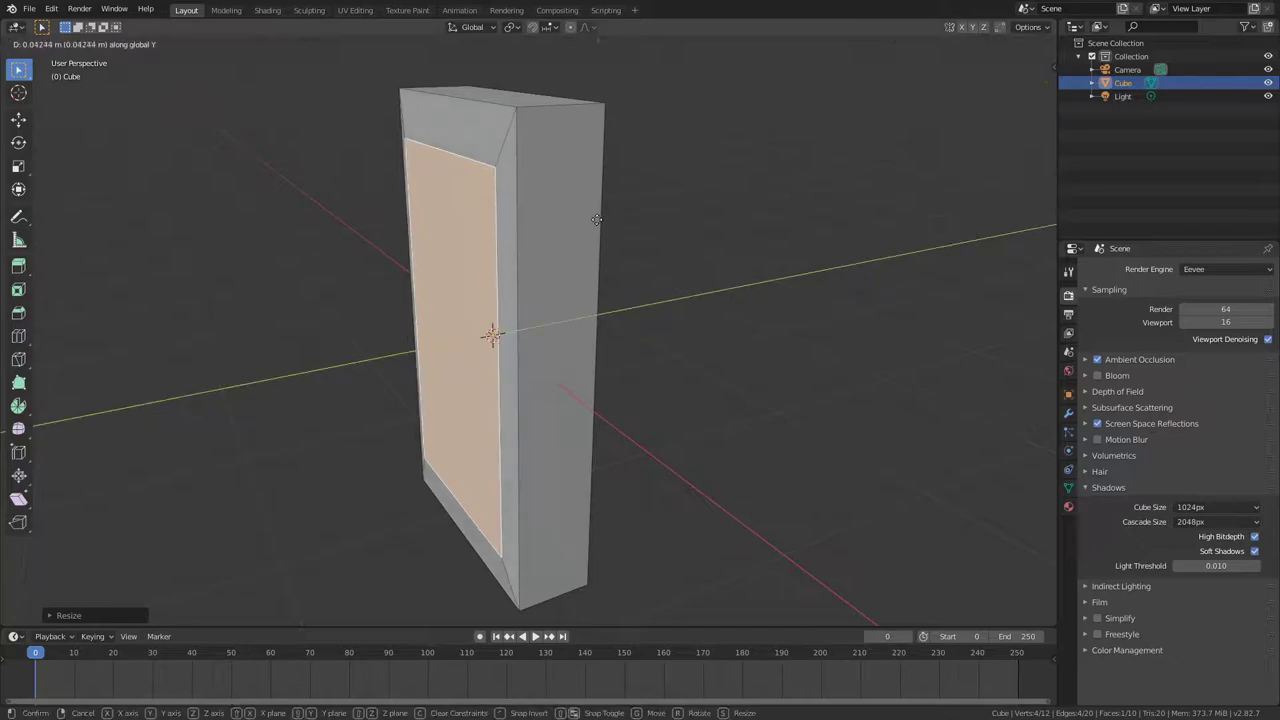
pyautogui.press('y')
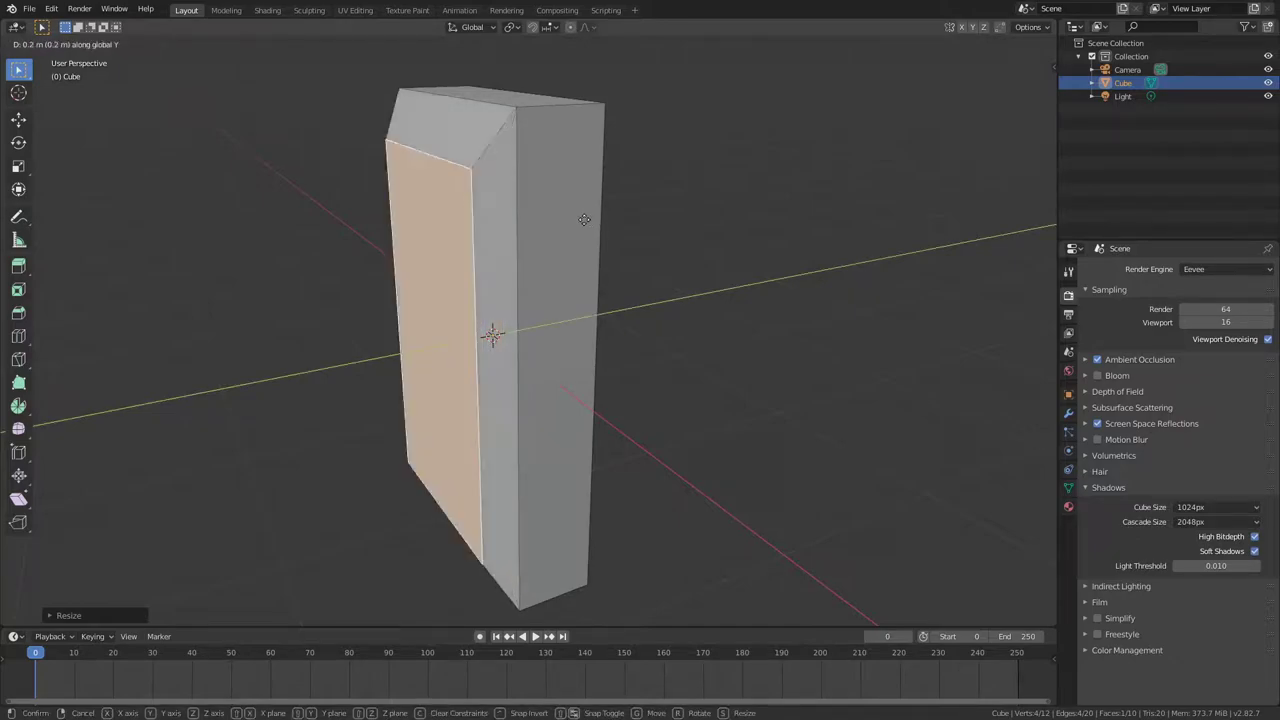
pyautogui.click(584, 219)
pyautogui.press('Tab')
pyautogui.moveTo(581, 217); pyautogui.dragTo(515, 202, button='middle')
# - Add a centred vertical loop cut around the narrow sides of the block, splitting its thickness in half
pyautogui.press('Tab')
pyautogui.moveTo(643, 260); pyautogui.dragTo(647, 325, button='middle')
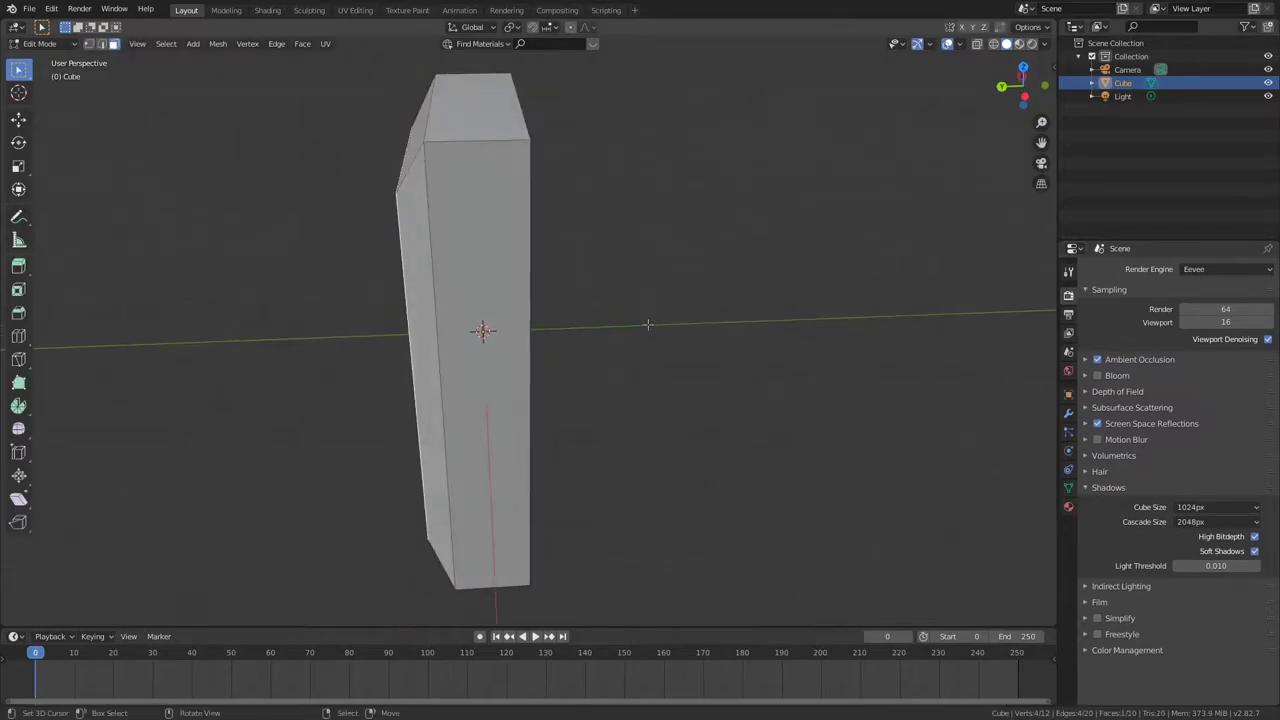
pyautogui.click(479, 129)
pyautogui.rightClick(481, 129)
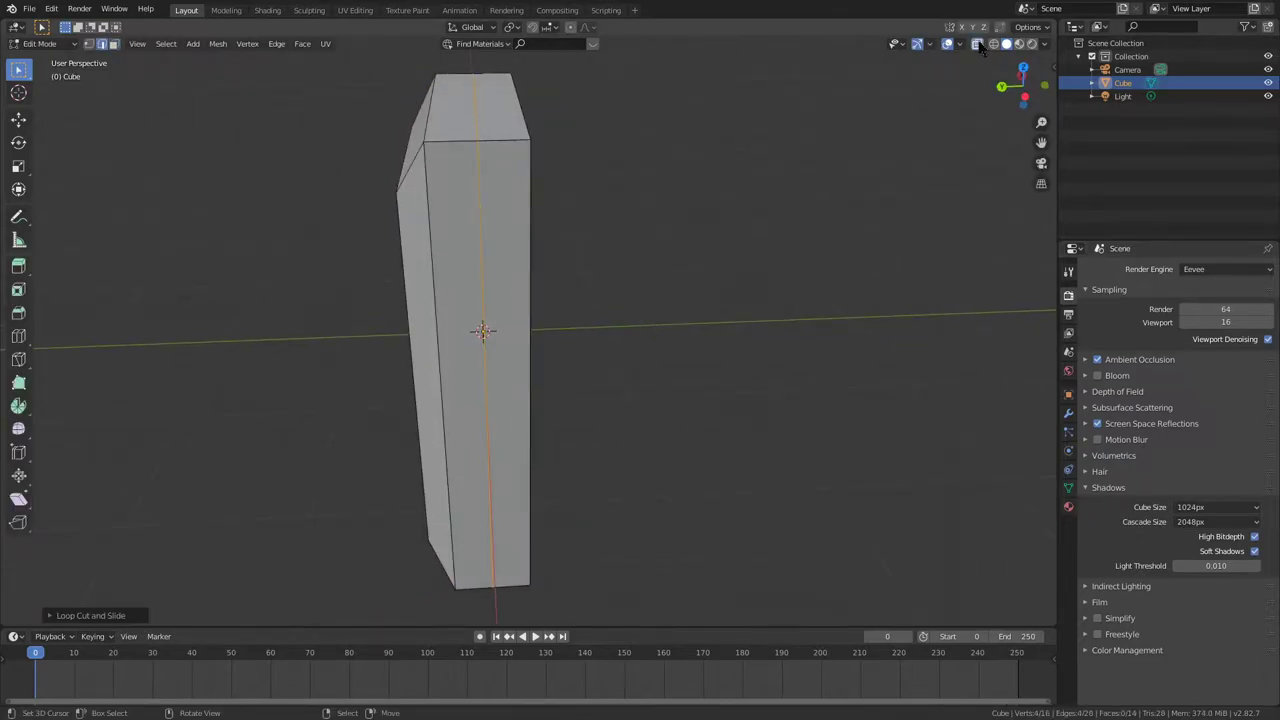
# - Box-select the flat −Y side vertices in the right view with X-ray on and delete them
pyautogui.press('KP_1')
pyautogui.press('KP_3')
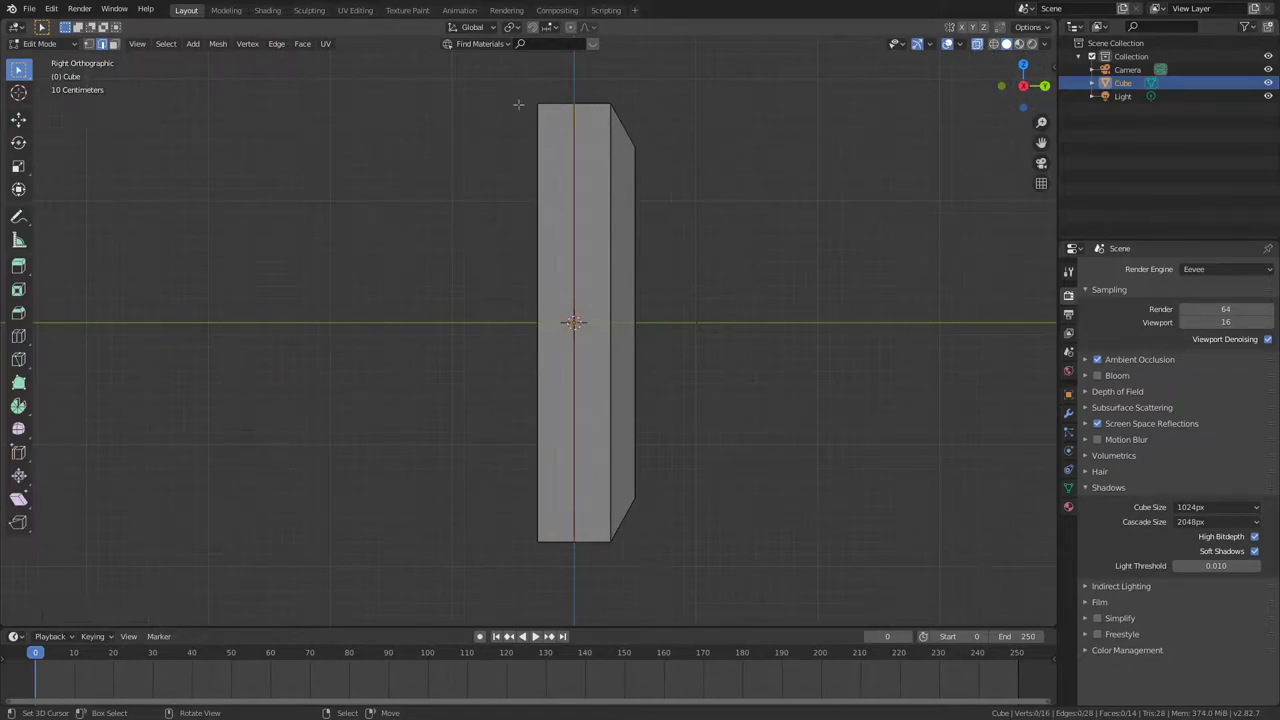
pyautogui.press('b')
pyautogui.moveTo(500, 84); pyautogui.dragTo(509, 325)
pyautogui.moveTo(490, 166); pyautogui.dragTo(560, 580)
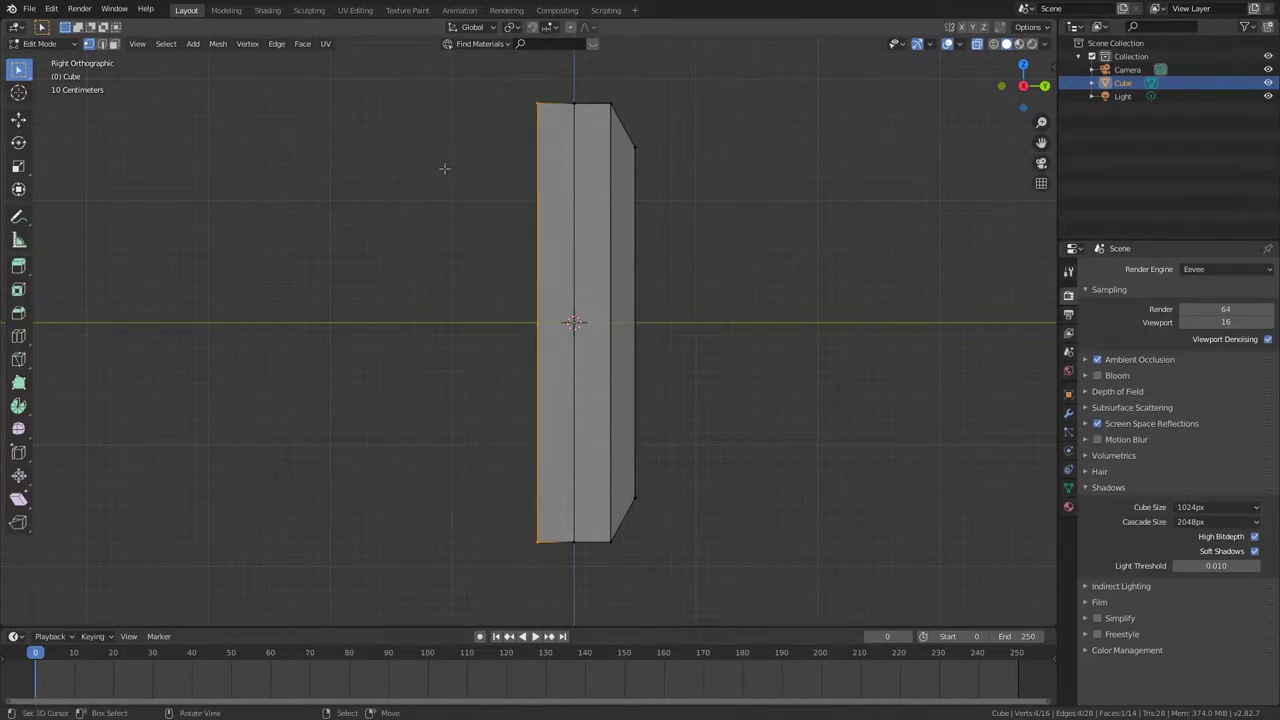
pyautogui.rightClick(444, 168)
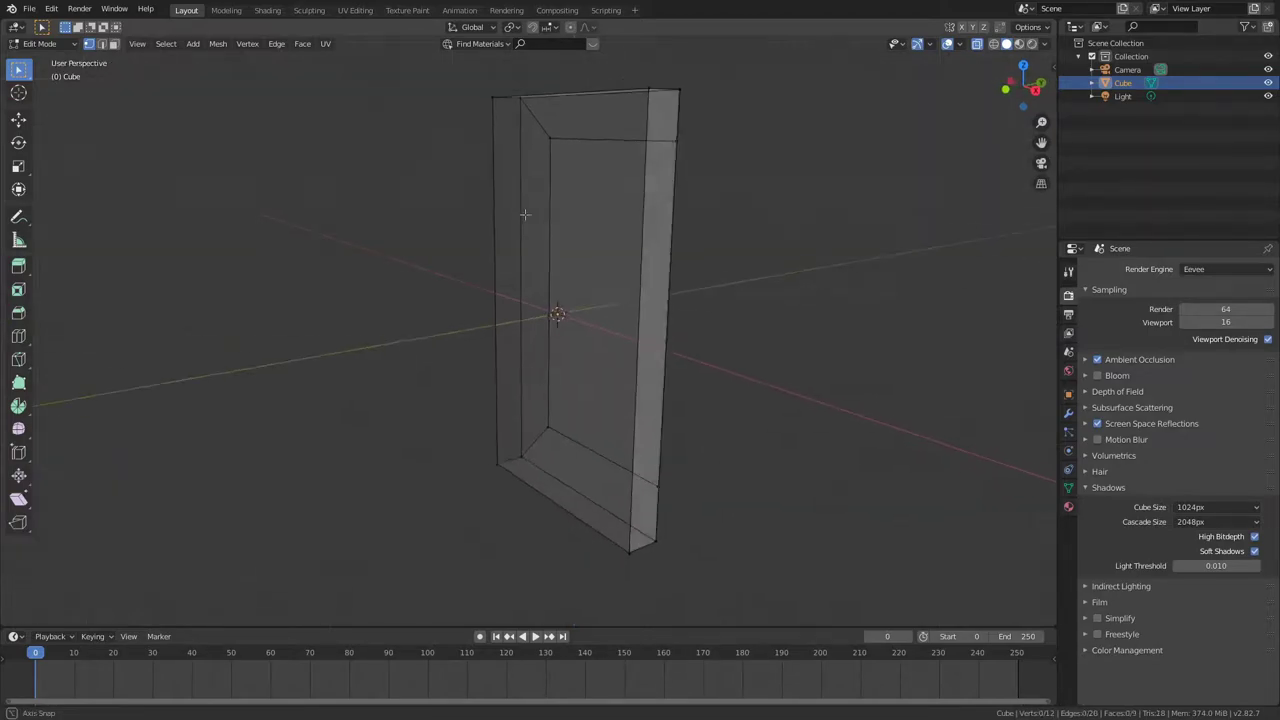
# - Add a Mirror modifier to the half block, mirror it across Y only, and apply it
pyautogui.moveTo(523, 214); pyautogui.dragTo(1045, 390, button='middle')
pyautogui.click(1068, 413)
pyautogui.click(1140, 270)
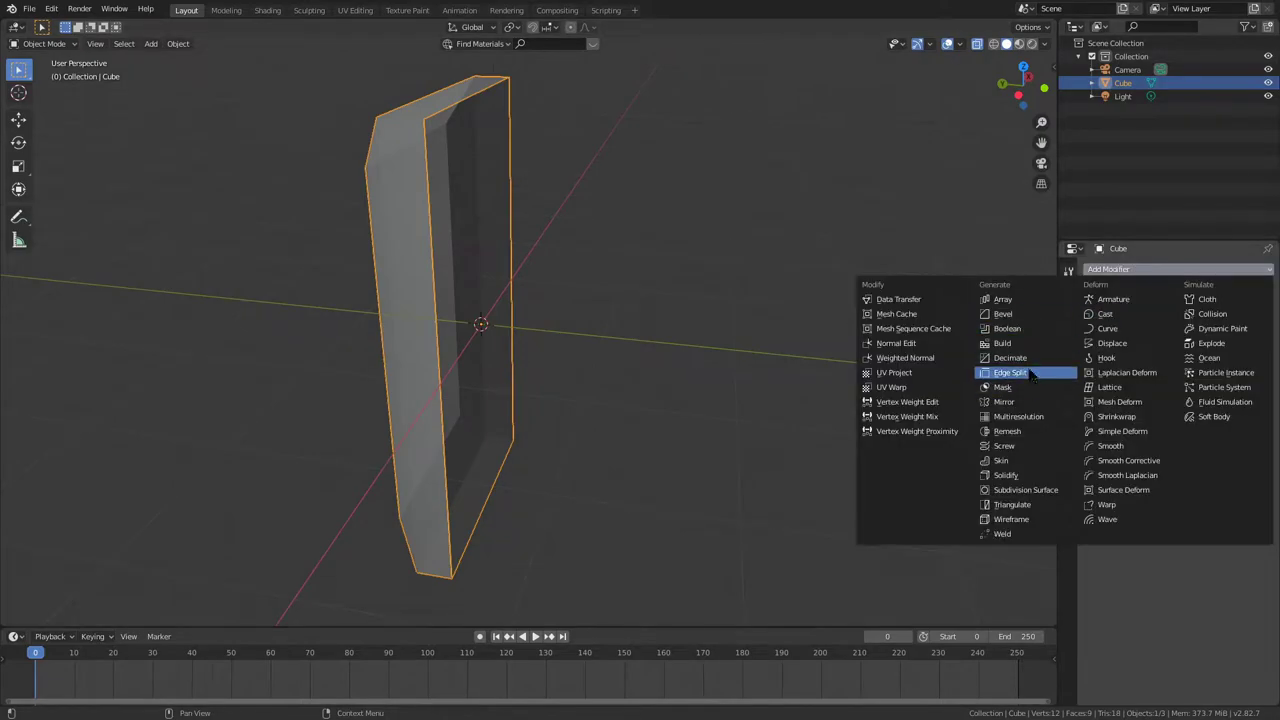
pyautogui.click(1027, 402)
pyautogui.click(1093, 357)
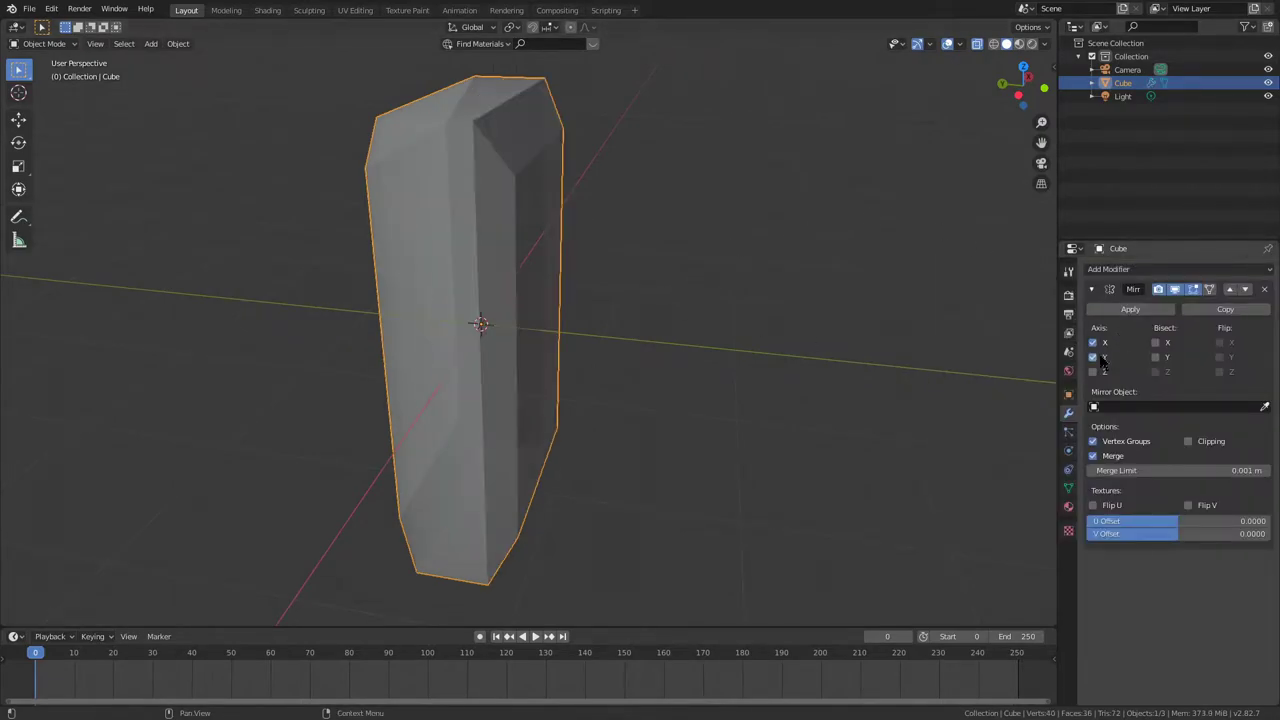
pyautogui.click(1093, 343)
pyautogui.moveTo(957, 71); pyautogui.dragTo(598, 200, button='middle')
pyautogui.moveTo(968, 272); pyautogui.dragTo(597, 200, button='middle')
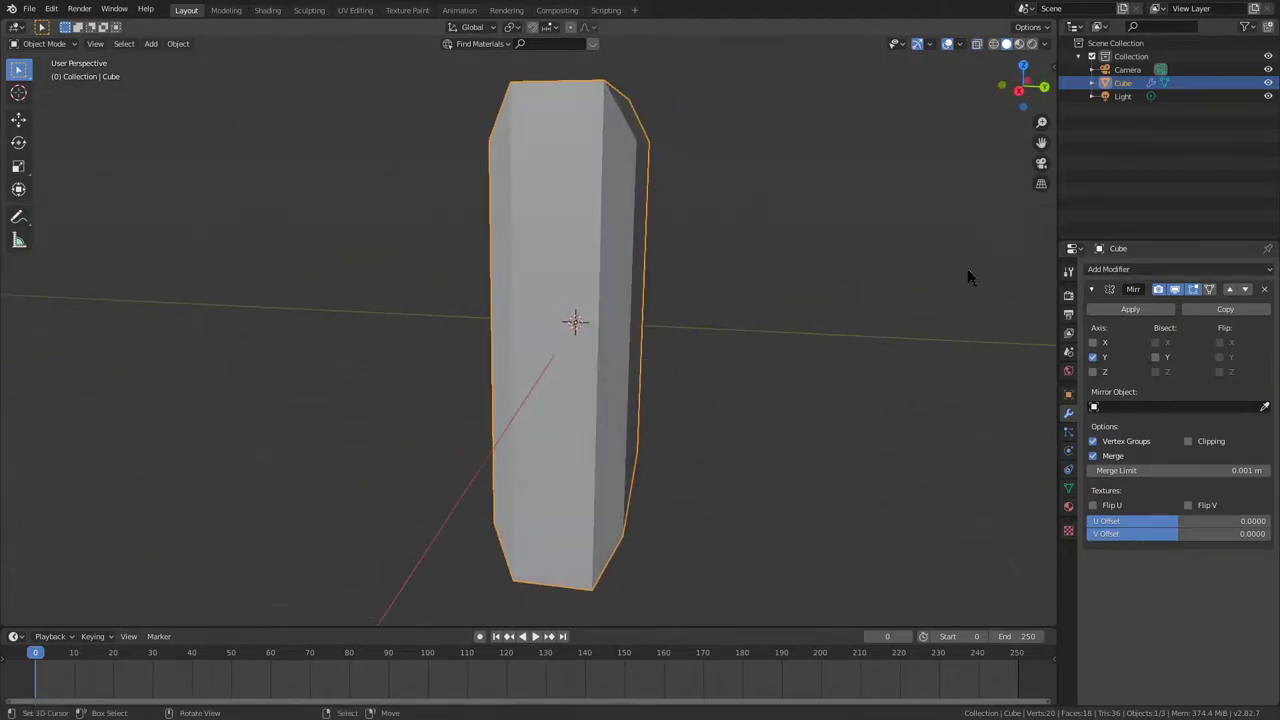
pyautogui.click(1131, 309)
# - Add a Subdivision Surface modifier to the mirrored block
pyautogui.click(1108, 268)
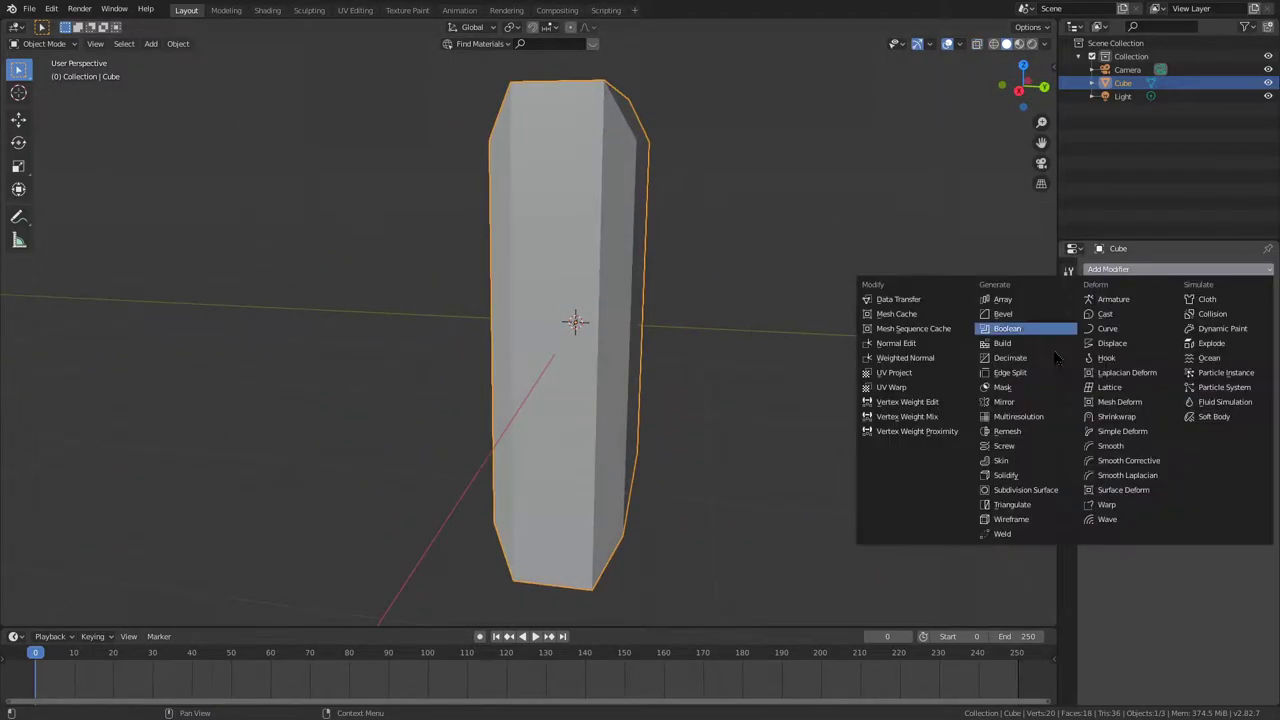
pyautogui.click(1025, 490)
pyautogui.moveTo(843, 366); pyautogui.dragTo(905, 364, button='middle')
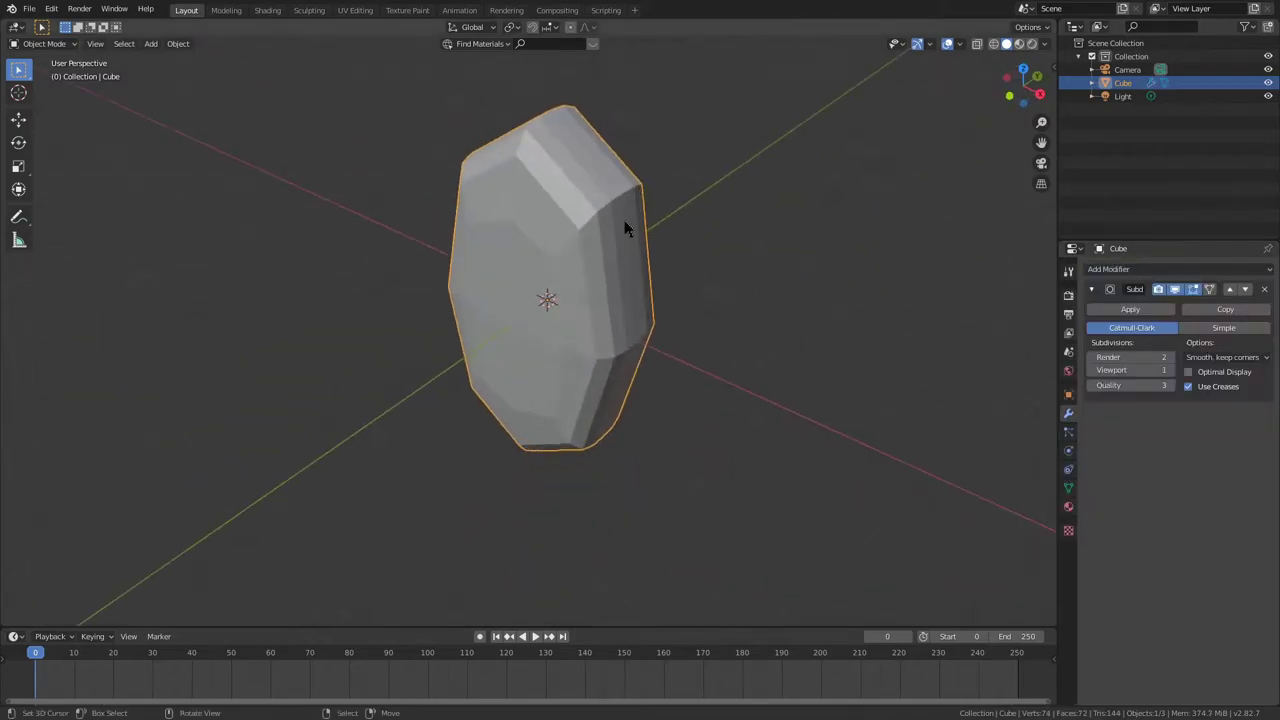
# - Add two loop cuts around the block, each slid close to the border of one large side face
pyautogui.press('Tab')
pyautogui.moveTo(625, 229); pyautogui.dragTo(710, 118, button='middle')
pyautogui.hotkey('ctrl', 'r')
pyautogui.click(560, 105)
pyautogui.click(617, 123)
pyautogui.hotkey('ctrl', 'r')
pyautogui.click(531, 90)
pyautogui.click(430, 90)
pyautogui.moveTo(430, 92); pyautogui.dragTo(335, 118, button='middle')
pyautogui.hotkey('ctrl', 'r')
pyautogui.click(476, 225)
pyautogui.click(489, 110)
pyautogui.moveTo(490, 101); pyautogui.dragTo(497, 53, button='middle')
pyautogui.hotkey('ctrl', 'z')
# - Add a centred horizontal loop cut around the block and bevel it with a width of 0.75 m
pyautogui.hotkey('ctrl', 'r')
pyautogui.click(488, 234)
pyautogui.rightClick(488, 234)
pyautogui.moveTo(487, 233); pyautogui.dragTo(490, 265, button='middle')
pyautogui.hotkey('ctrl', 'b')
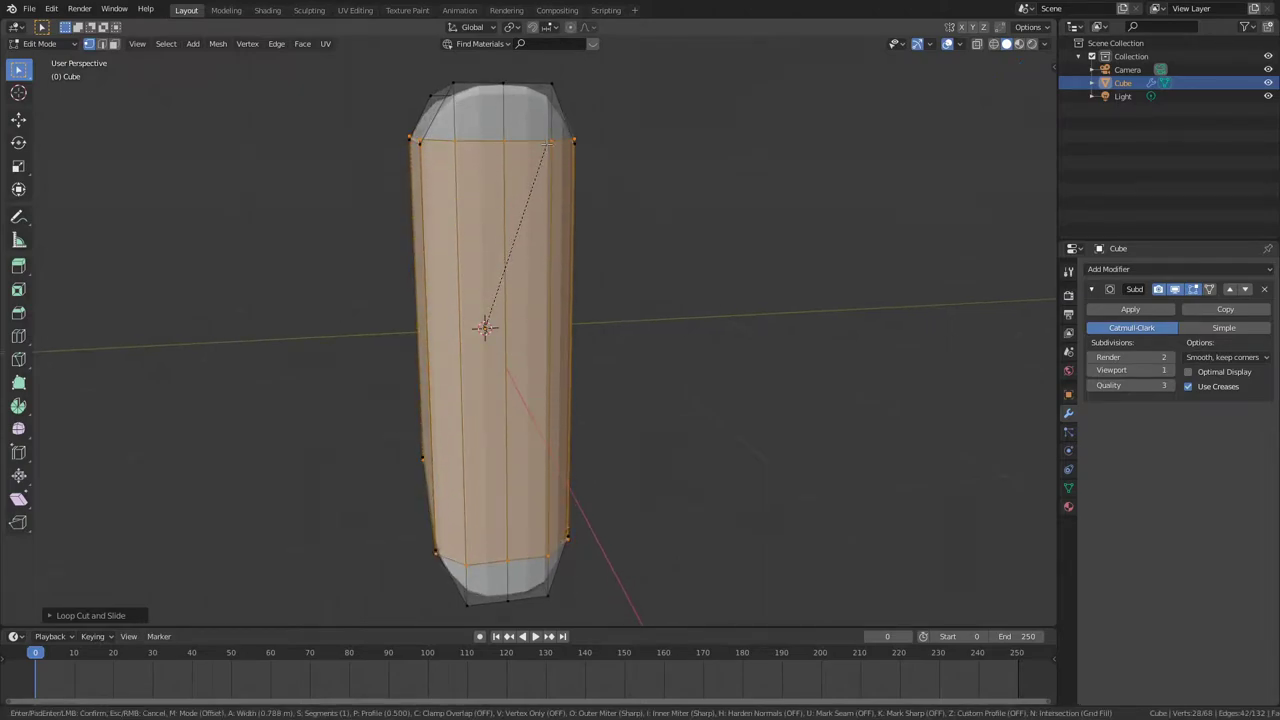
pyautogui.write('7')
pyautogui.press('BackSpace')
pyautogui.write('.75')
pyautogui.press('Return')
pyautogui.press('Tab')
pyautogui.moveTo(580, 180)
pyautogui.mouseDown(button='middle')
pyautogui.moveTo(626, 197)
pyautogui.moveTo(714, 187)
pyautogui.moveTo(599, 189)
pyautogui.mouseUp(button='middle')
pyautogui.scroll(-2, 714, 187)
# - Add one horizontal loop cut above the upper bevel edge and one below the lower bevel edge
pyautogui.press('Tab')
pyautogui.scroll(2, 600, 190)
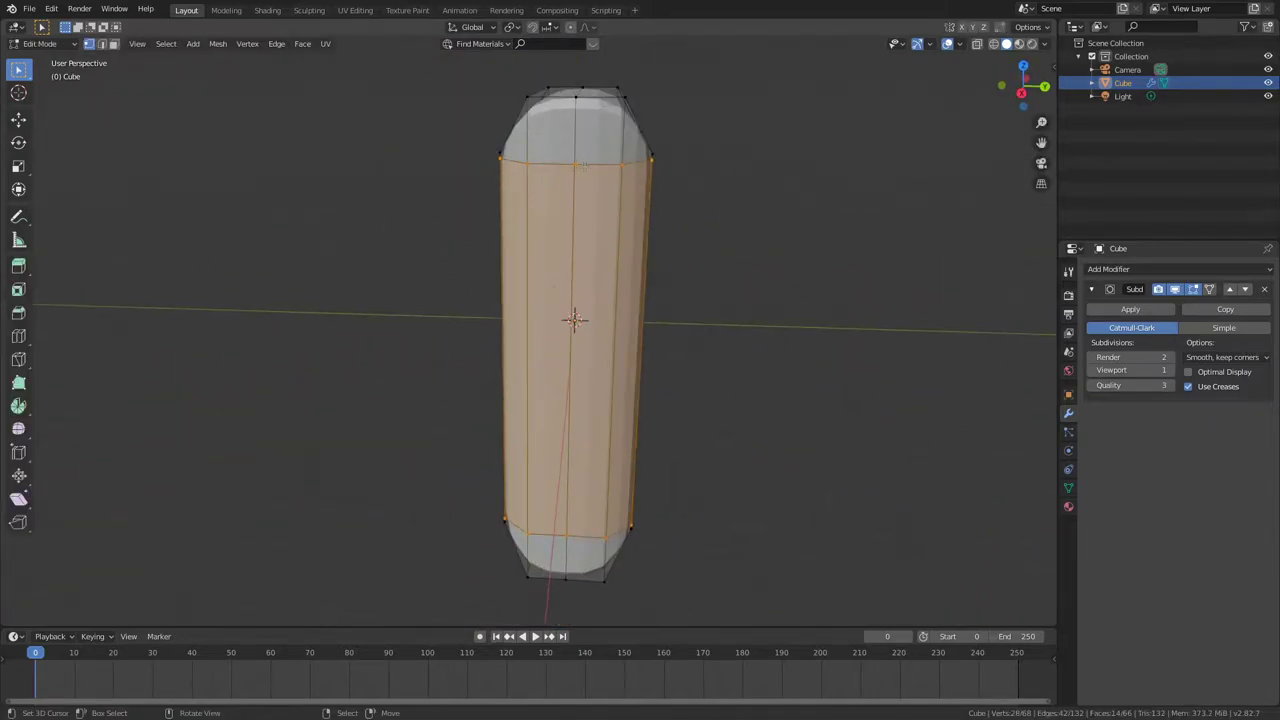
pyautogui.hotkey('ctrl', 'r')
pyautogui.click(546, 137)
pyautogui.click(546, 138)
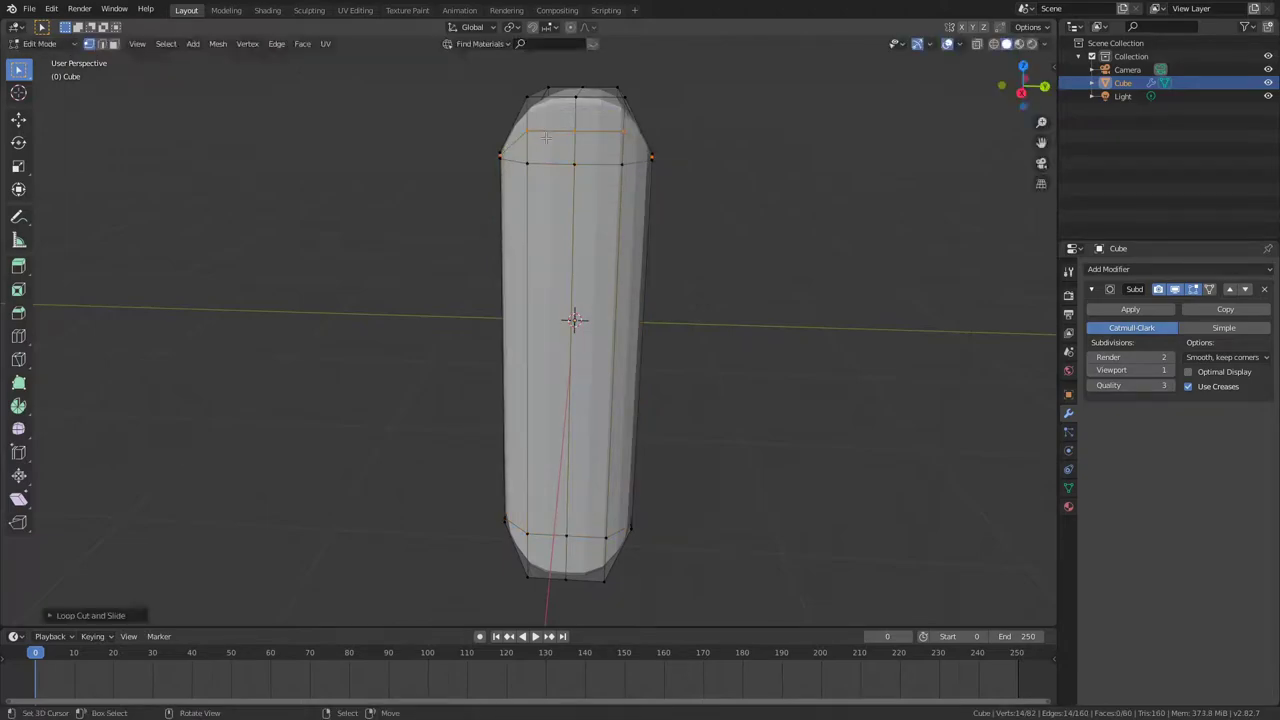
pyautogui.click(557, 552)
pyautogui.press('Tab')
pyautogui.moveTo(590, 416); pyautogui.dragTo(734, 340, button='middle')
# - Try to move the top edges of the large side faces along Z
pyautogui.press('Tab')
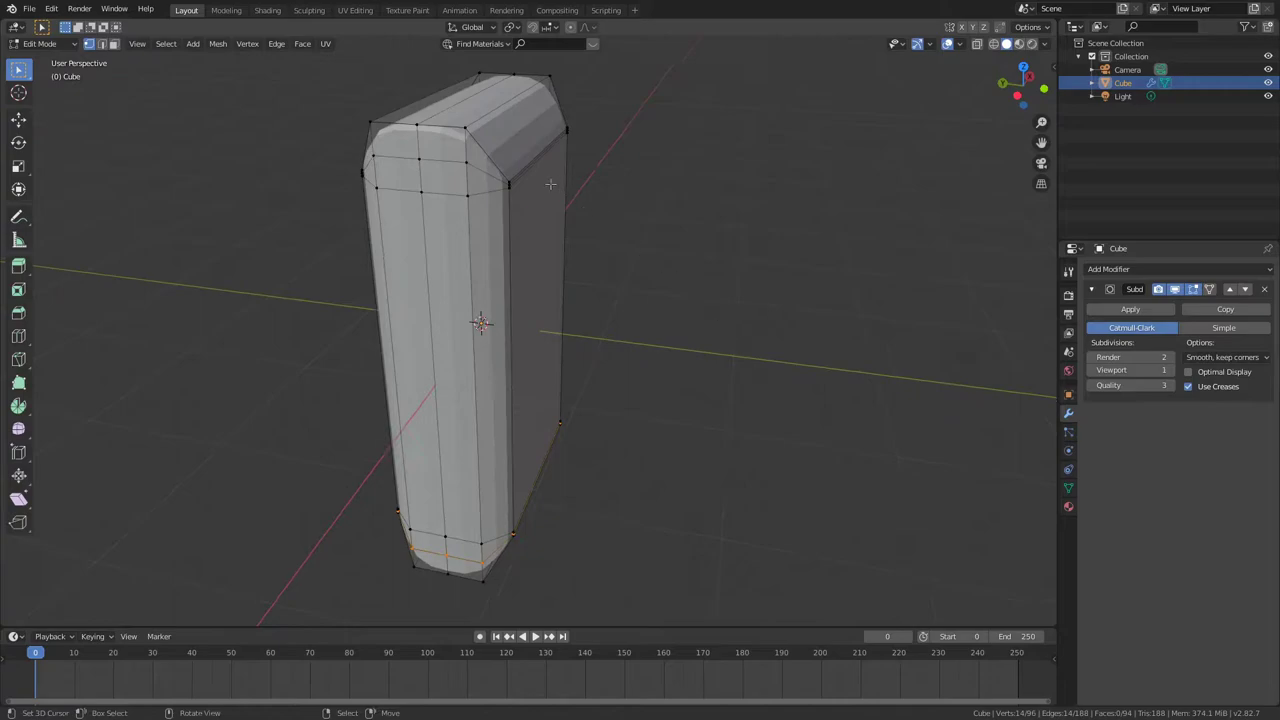
pyautogui.press('g')
pyautogui.press('z')
pyautogui.click(626, 176)
pyautogui.moveTo(626, 176); pyautogui.dragTo(462, 186, button='middle')
pyautogui.press('g')
pyautogui.press('z')
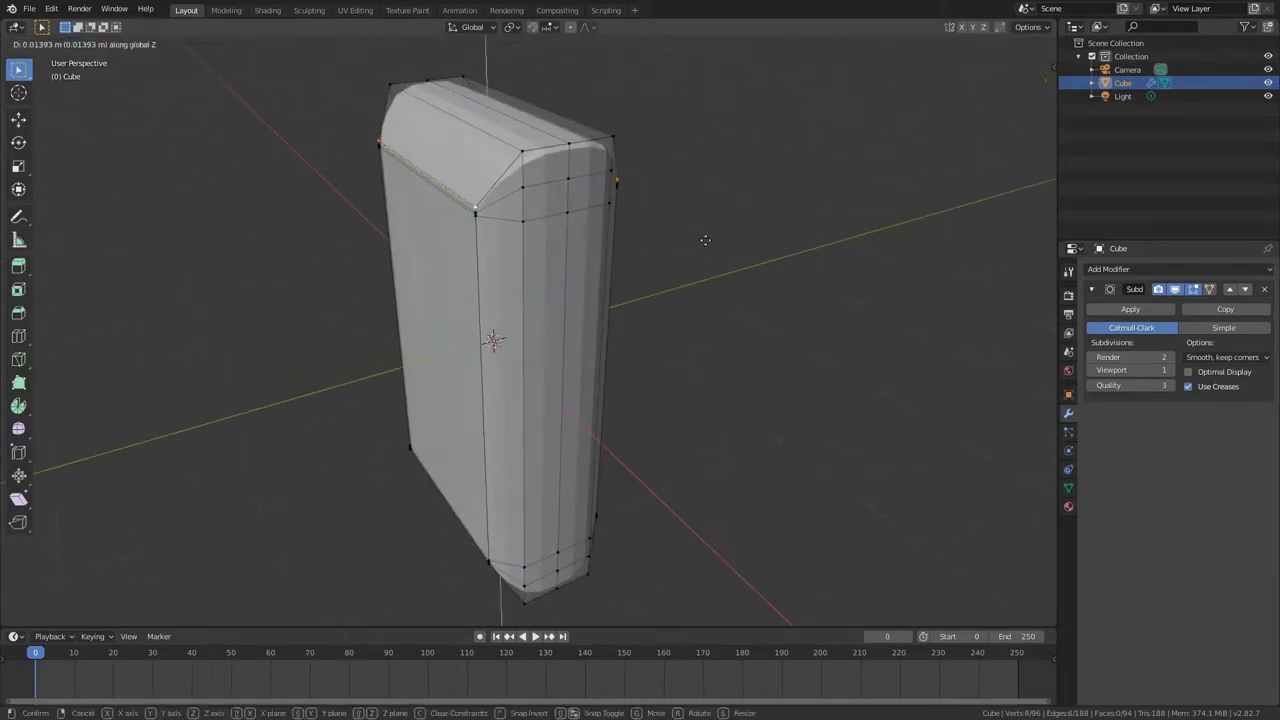
pyautogui.rightClick(706, 214)
# - Select the top and bottom edge vertices of one large side face and scale them outward along Z
pyautogui.moveTo(652, 350); pyautogui.dragTo(476, 170, button='middle')
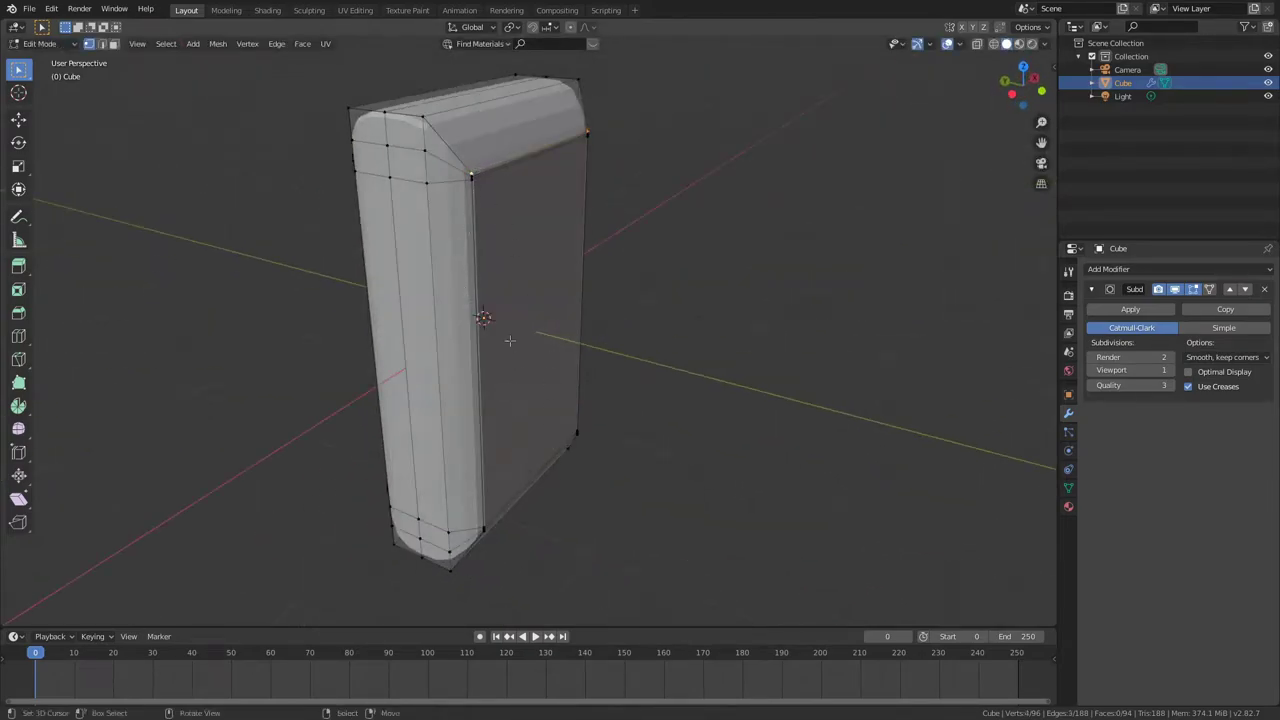
pyautogui.moveTo(510, 341); pyautogui.dragTo(497, 255, button='middle')
pyautogui.scroll(2, 490, 420)
pyautogui.keyDown('shift'); pyautogui.moveTo(487, 510); pyautogui.dragTo(497, 354, button='middle'); pyautogui.keyUp('shift')
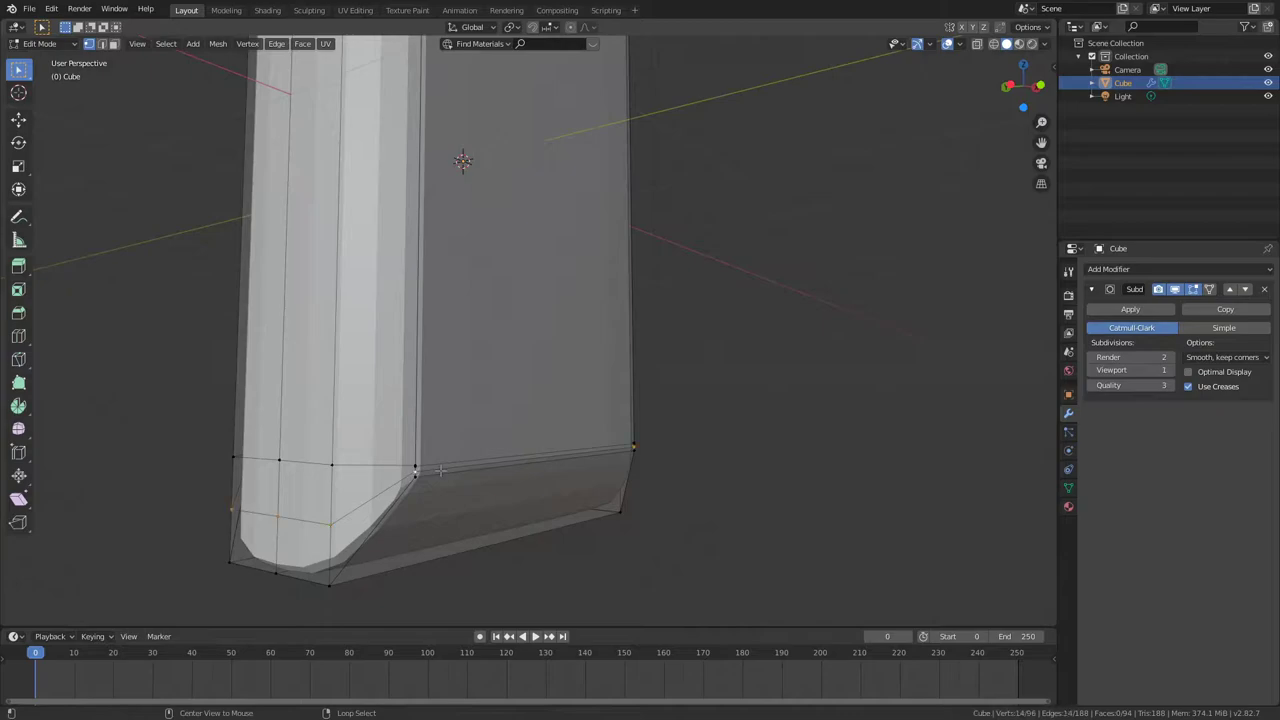
pyautogui.moveTo(505, 281); pyautogui.dragTo(536, 448, button='middle')
pyautogui.scroll(-5, 387, 397)
pyautogui.moveTo(387, 397); pyautogui.dragTo(413, 343, button='middle')
pyautogui.press('s')
pyautogui.press('z')
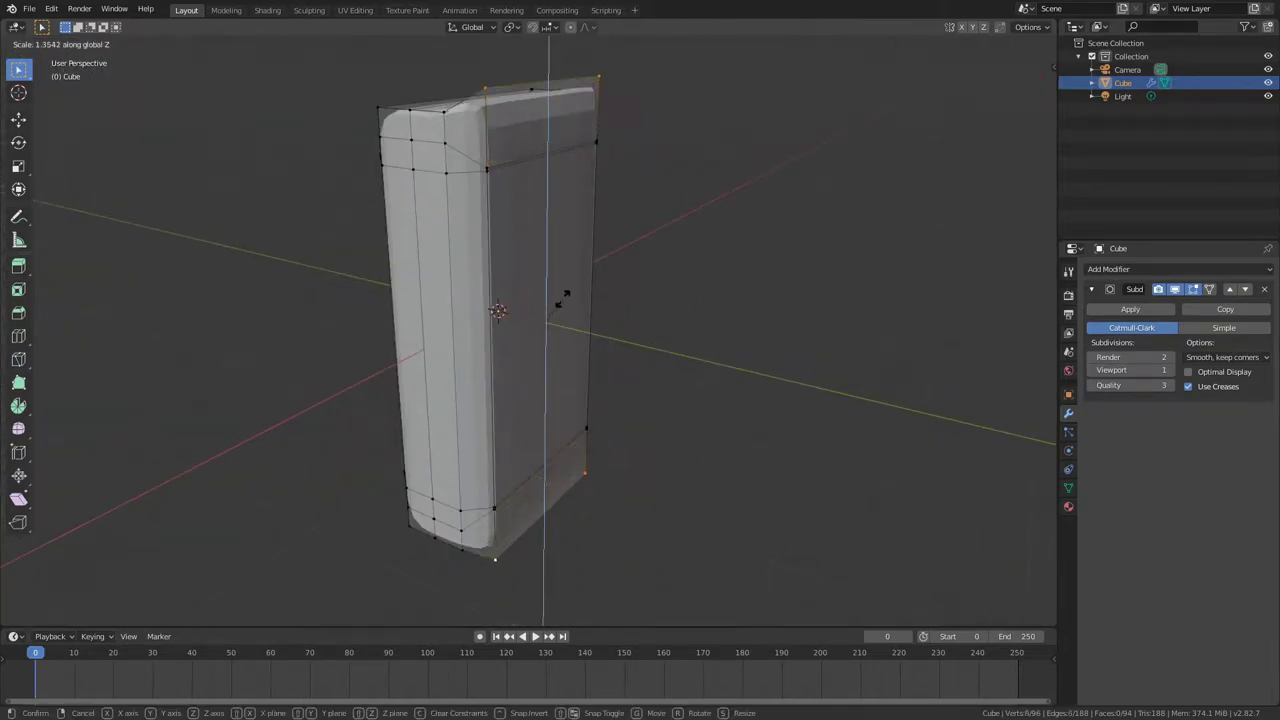
pyautogui.click(597, 284)
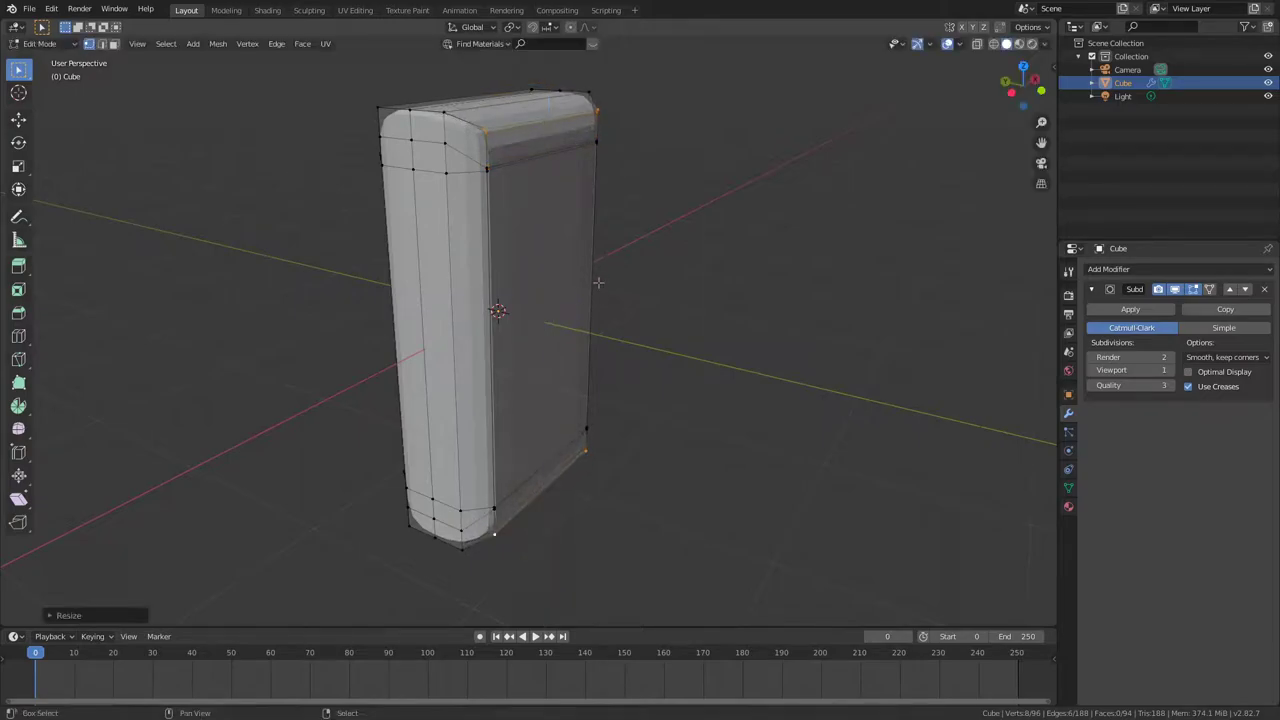
pyautogui.press('Tab')
pyautogui.moveTo(606, 286); pyautogui.dragTo(646, 196, button='middle')
# - Box-select the vertices of the unadjusted +Y half in the right view with X-ray on and delete them
pyautogui.press('Tab')
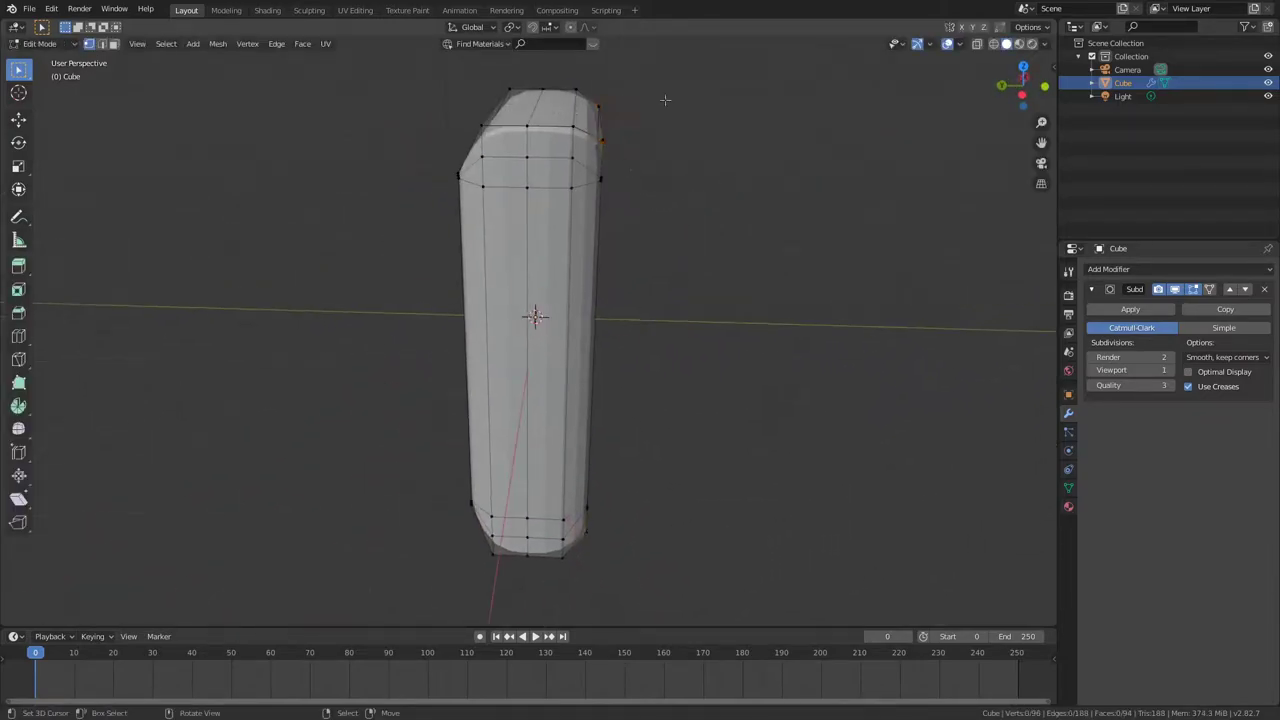
pyautogui.press('KP_1')
pyautogui.press('KP_3')
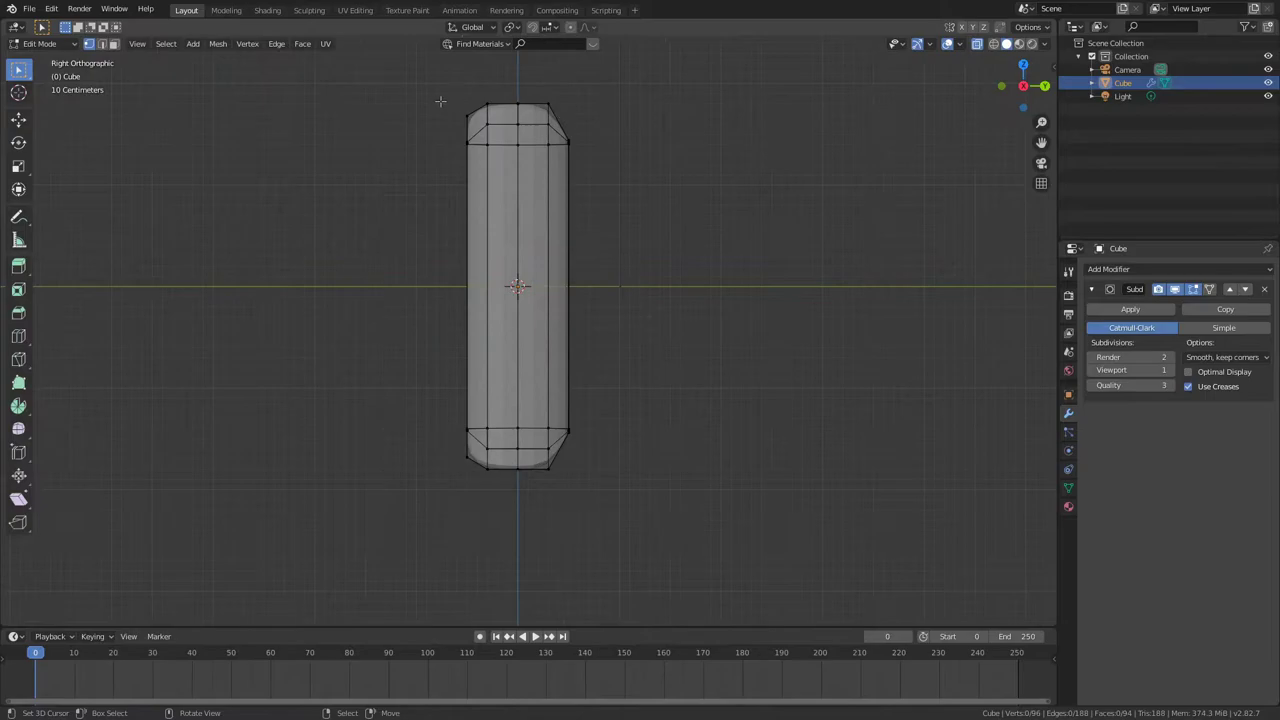
pyautogui.press('b')
pyautogui.moveTo(548, 78); pyautogui.dragTo(704, 542)
pyautogui.moveTo(533, 92); pyautogui.dragTo(655, 480)
pyautogui.press('x')
pyautogui.click(657, 363)
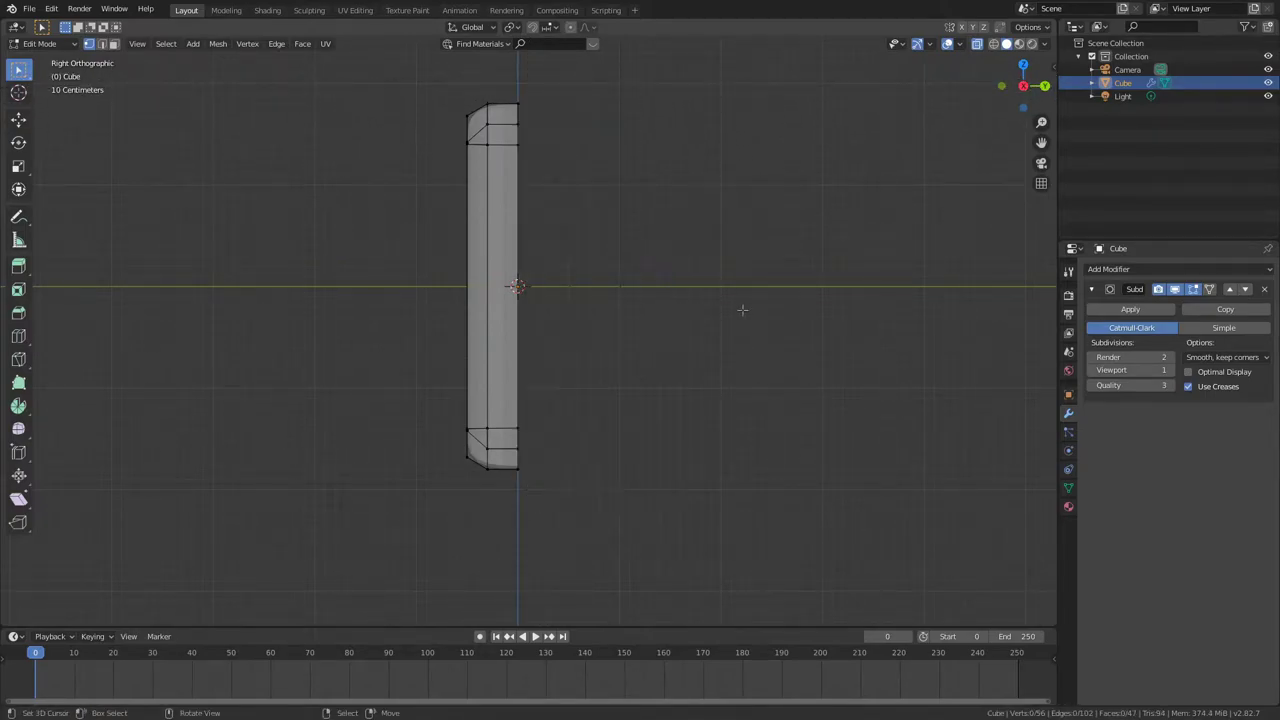
# - Add a Mirror modifier to the half section and mirror it across the Y axis only
pyautogui.press('Tab')
pyautogui.moveTo(846, 274); pyautogui.dragTo(1130, 272, button='middle')
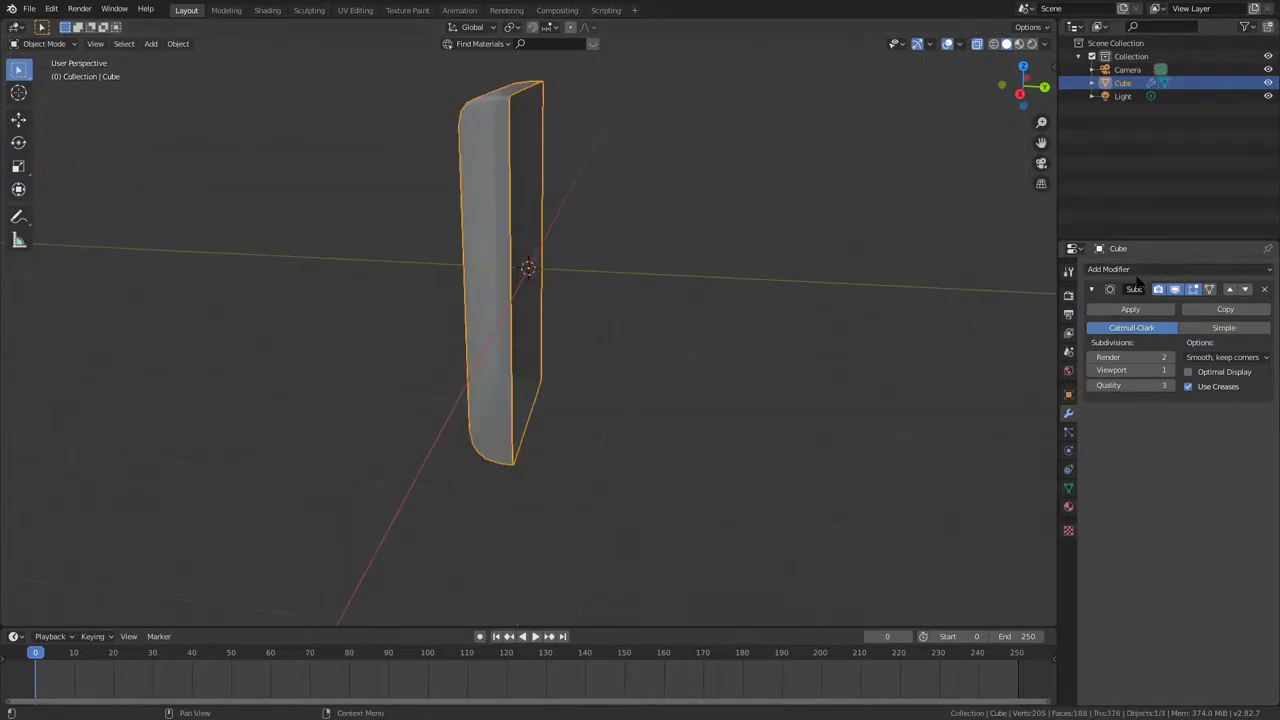
pyautogui.click(1137, 270)
pyautogui.click(1015, 402)
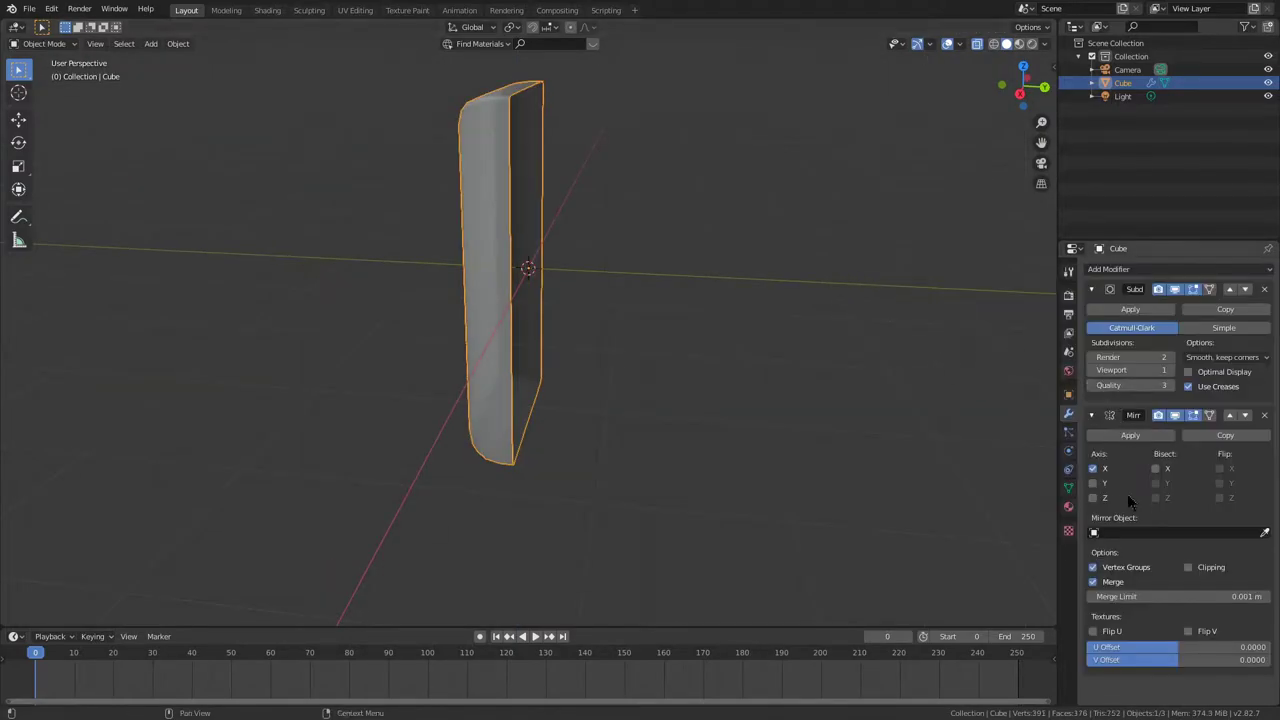
pyautogui.click(1098, 483)
pyautogui.click(1100, 468)
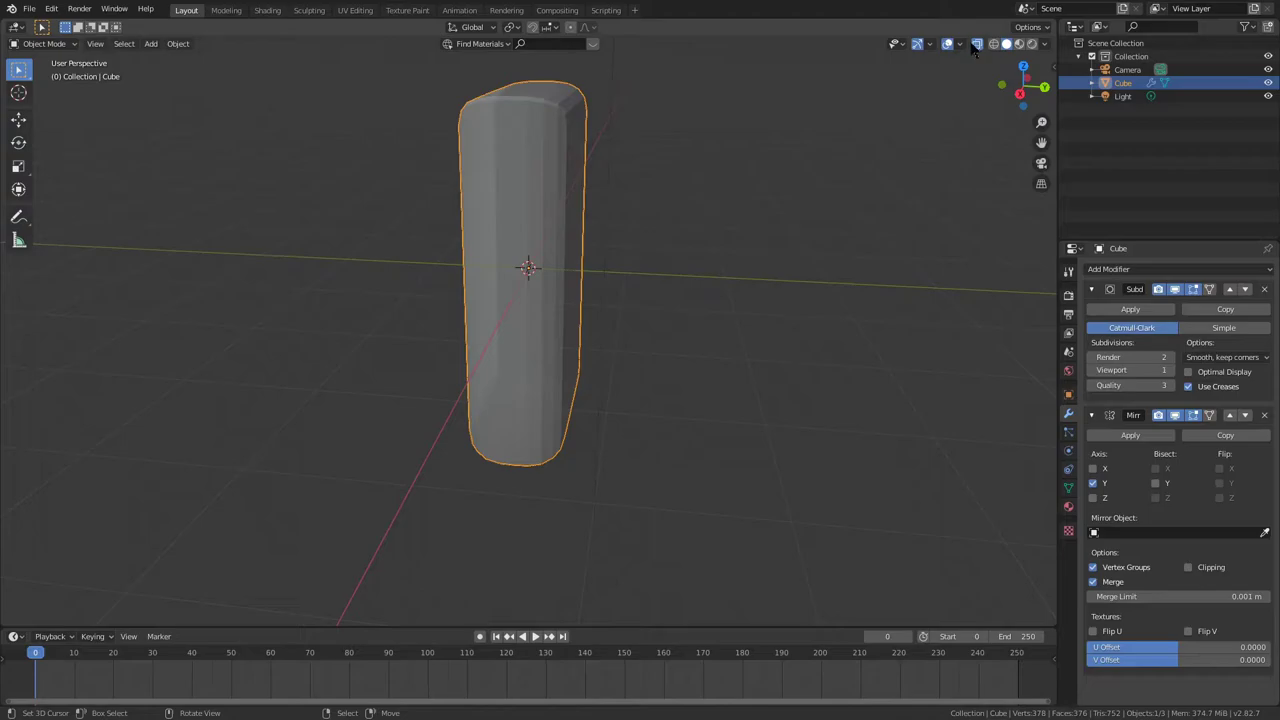
pyautogui.moveTo(960, 120); pyautogui.dragTo(760, 276, button='middle')
# - Scale the mirrored section thinner along global Y
pyautogui.press('s')
pyautogui.press('y')
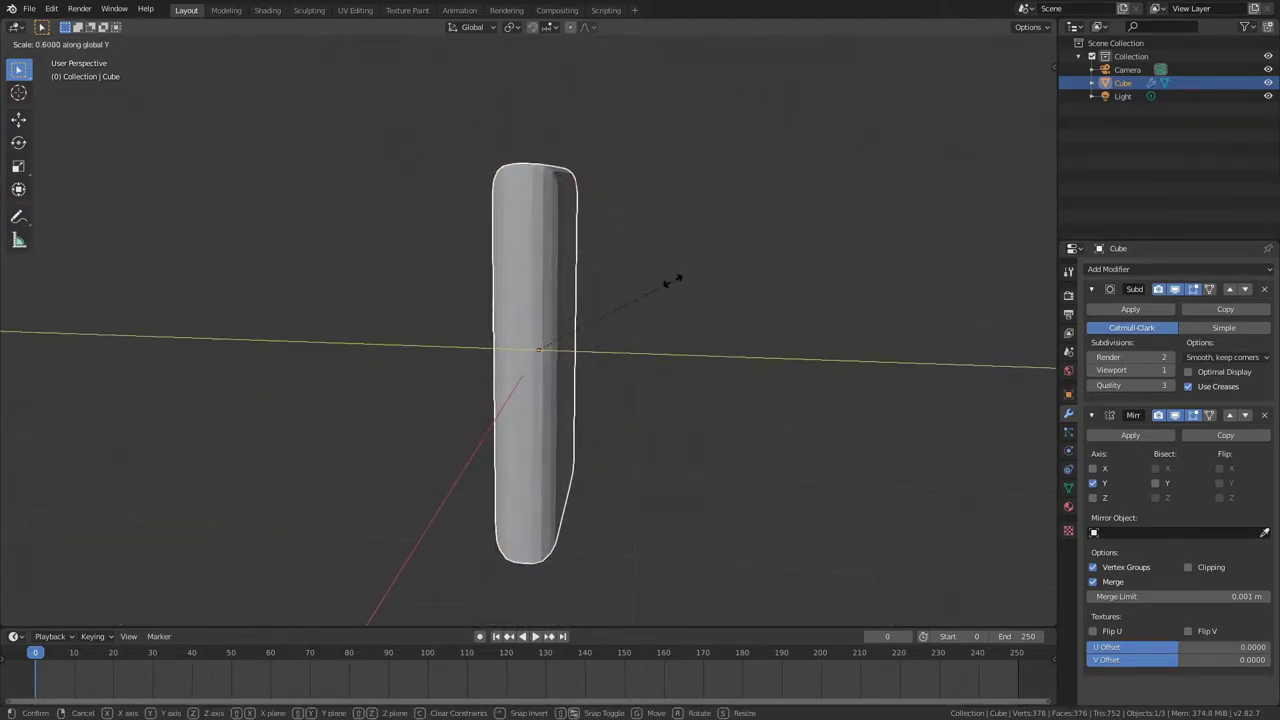
pyautogui.click(677, 284)
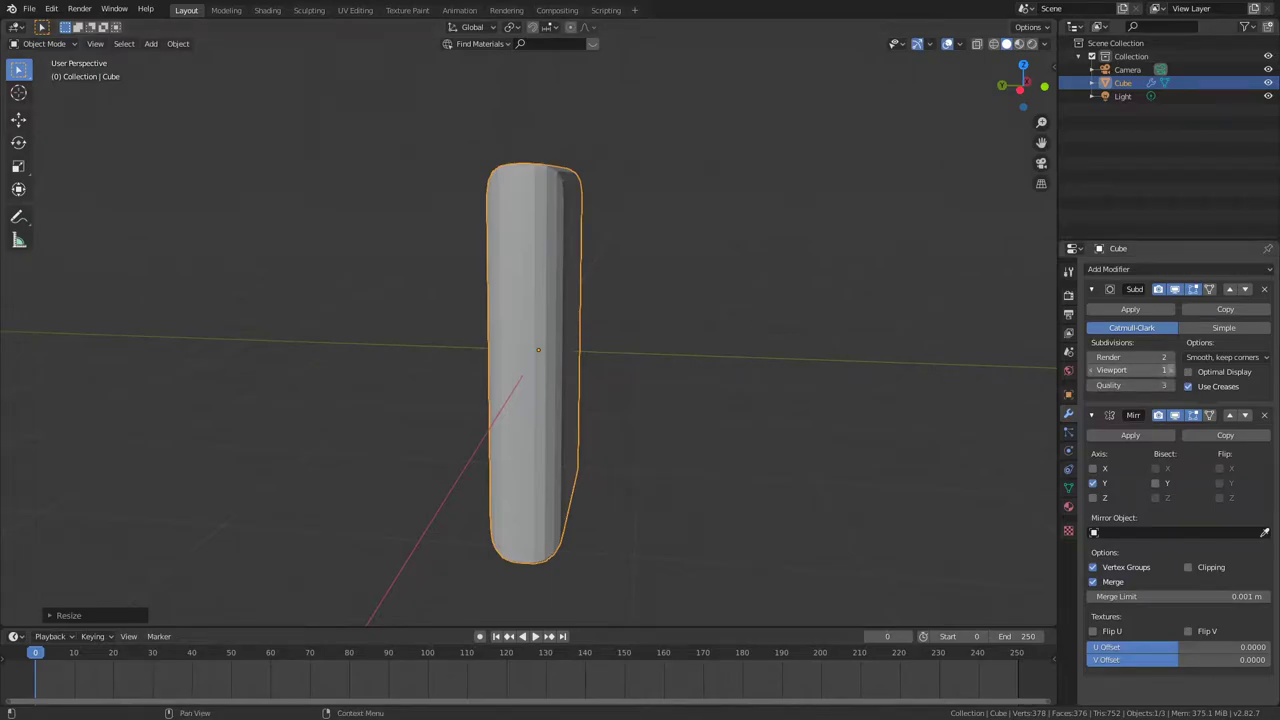
# - Set the Subdivision Surface modifier's viewport and render levels to 3
pyautogui.click(1170, 371)
pyautogui.click(1170, 371)
pyautogui.moveTo(932, 336); pyautogui.dragTo(825, 323, button='middle')
pyautogui.click(1169, 357)
pyautogui.moveTo(910, 323); pyautogui.dragTo(617, 234, button='middle')
# - Select the large side face of the section in face mode and move it outward along global Y
pyautogui.press('Tab')
pyautogui.press('3')
pyautogui.moveTo(569, 289); pyautogui.dragTo(644, 297, button='middle')
pyautogui.rightClick(512, 277)
pyautogui.moveTo(507, 273); pyautogui.dragTo(448, 267, button='middle')
pyautogui.click(705, 266)
pyautogui.press('Tab')
pyautogui.moveTo(705, 266)
pyautogui.mouseDown(button='middle')
pyautogui.moveTo(628, 274)
pyautogui.moveTo(714, 289)
pyautogui.mouseUp(button='middle')
pyautogui.press('Tab')
pyautogui.press('g')
pyautogui.press('y')
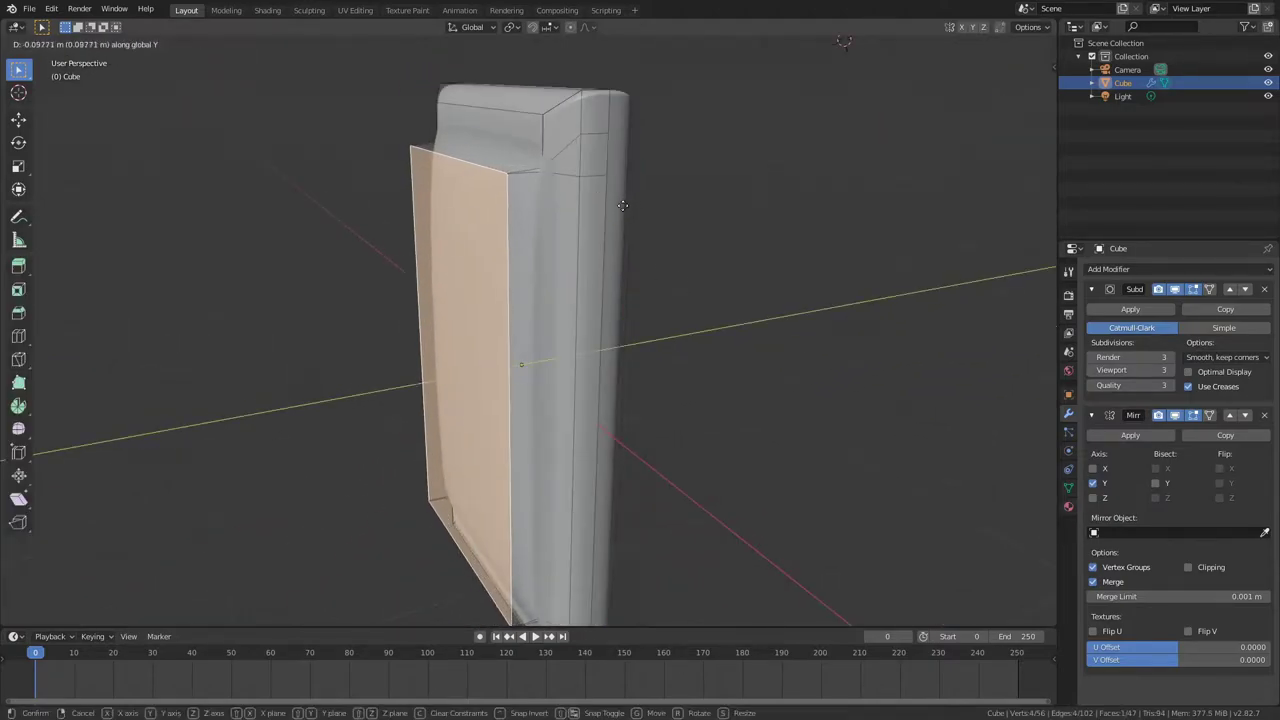
pyautogui.click(625, 205)
# - Try to add a loop cut along the border of the moved side face
pyautogui.hotkey('ctrl', 'r')
pyautogui.click(474, 161)
pyautogui.click(426, 160)
pyautogui.hotkey('ctrl', 'z')
# - Scale the whole section thinner along global Y in Object Mode
pyautogui.press('Tab')
pyautogui.moveTo(582, 207); pyautogui.dragTo(803, 214, button='middle')
pyautogui.press('Tab')
pyautogui.press('Tab')
pyautogui.moveTo(700, 226); pyautogui.dragTo(919, 287, button='middle')
pyautogui.press('s')
pyautogui.press('y')
pyautogui.rightClick(779, 283)
pyautogui.moveTo(779, 283); pyautogui.dragTo(686, 280, button='middle')
pyautogui.press('s')
pyautogui.press('y')
pyautogui.click(688, 226)
pyautogui.press('s')
pyautogui.press('y')
pyautogui.click(680, 282)
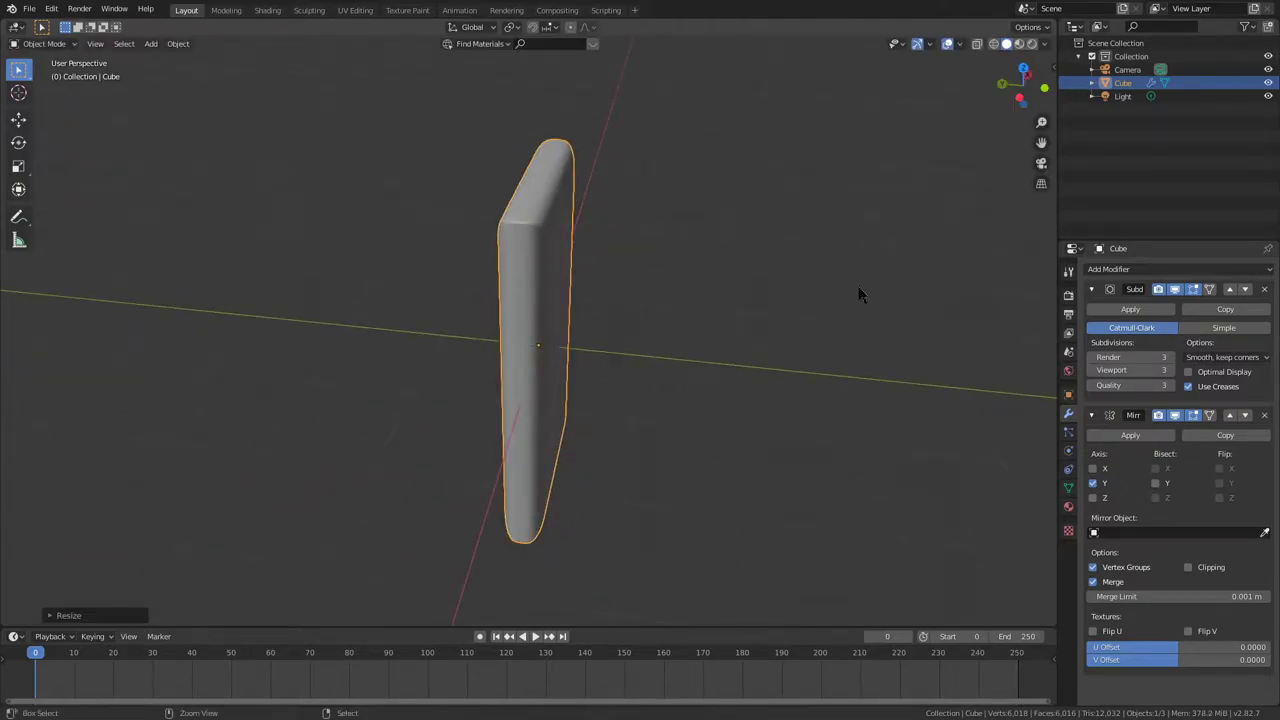
# - Apply the section's Subdivision Surface and Mirror modifiers
pyautogui.click(1129, 311)
pyautogui.click(1131, 311)
pyautogui.moveTo(895, 278); pyautogui.dragTo(631, 251, button='middle')
# - Add an Array modifier with a relative offset of 0 on X and 1.2 on Y
pyautogui.click(1120, 269)
pyautogui.click(1000, 298)
pyautogui.moveTo(960, 303); pyautogui.dragTo(1135, 322, button='middle')
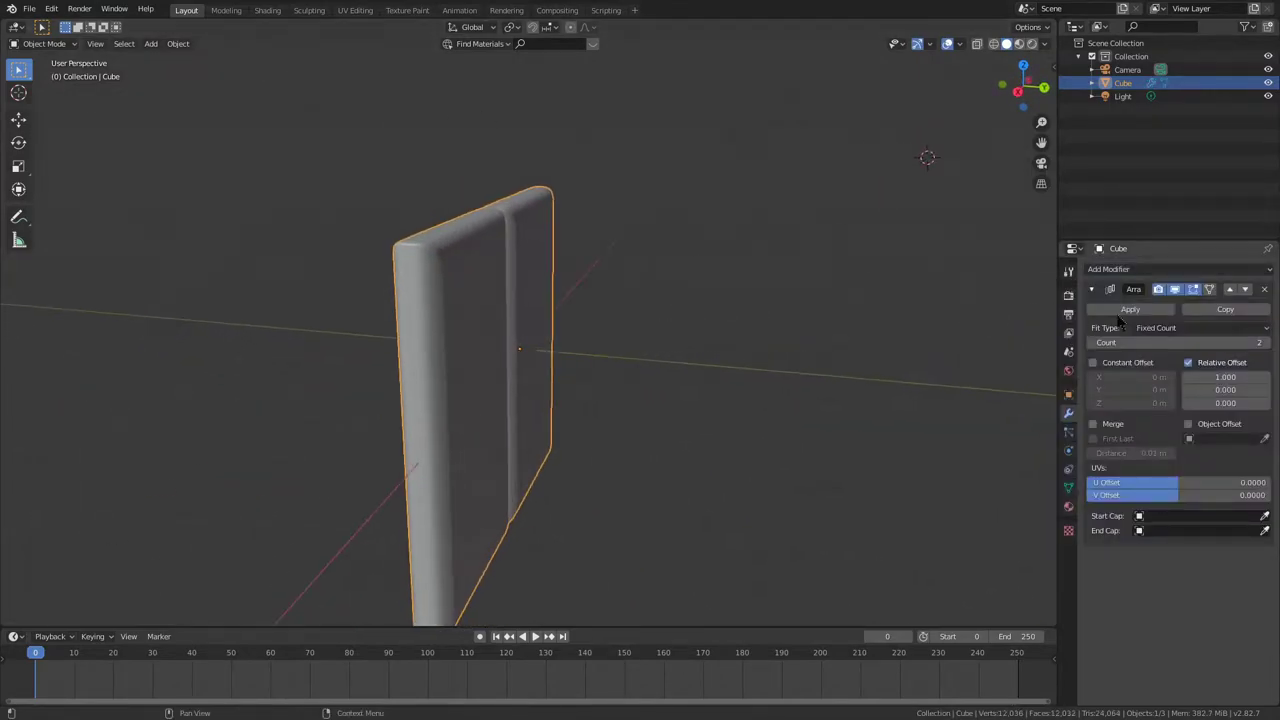
pyautogui.moveTo(900, 289); pyautogui.dragTo(760, 290, button='middle')
pyautogui.press('Return')
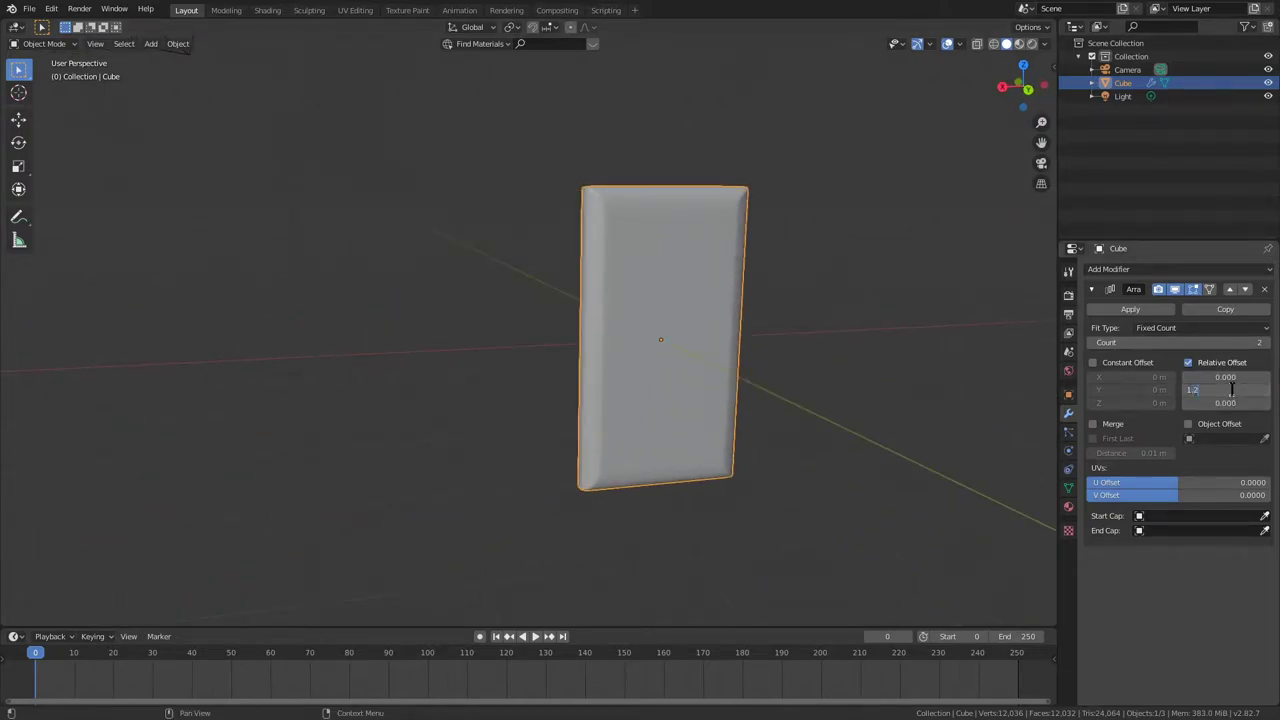
pyautogui.click(1231, 390)
pyautogui.write('1.2')
pyautogui.press('Return')
# - Set the Array modifier's count to 12
pyautogui.moveTo(763, 266); pyautogui.dragTo(893, 251, button='middle')
pyautogui.press('Return')
pyautogui.scroll(-4, 744, 402)
pyautogui.moveTo(744, 402); pyautogui.dragTo(792, 384, button='middle')
pyautogui.click(1089, 344)
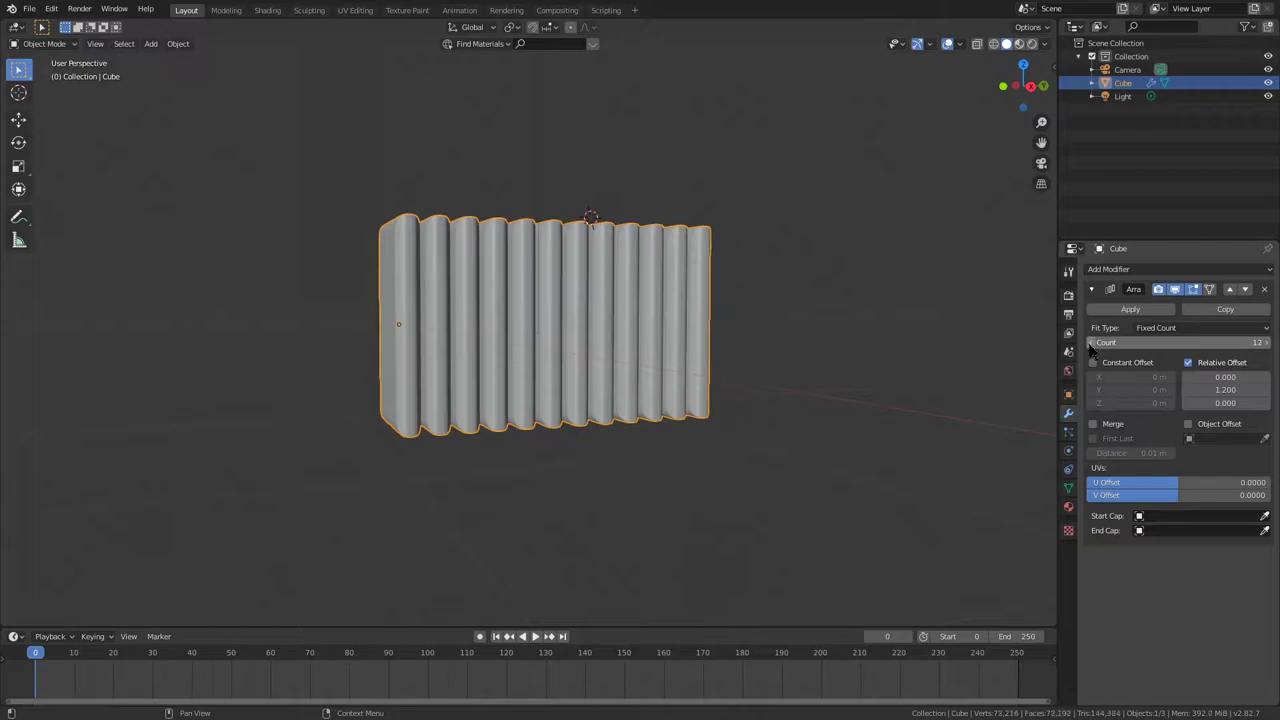
# - Scale the arrayed radiator down along global Y and apply its Array modifier
pyautogui.moveTo(1040, 344); pyautogui.dragTo(869, 343, button='middle')
pyautogui.press('s')
pyautogui.press('y')
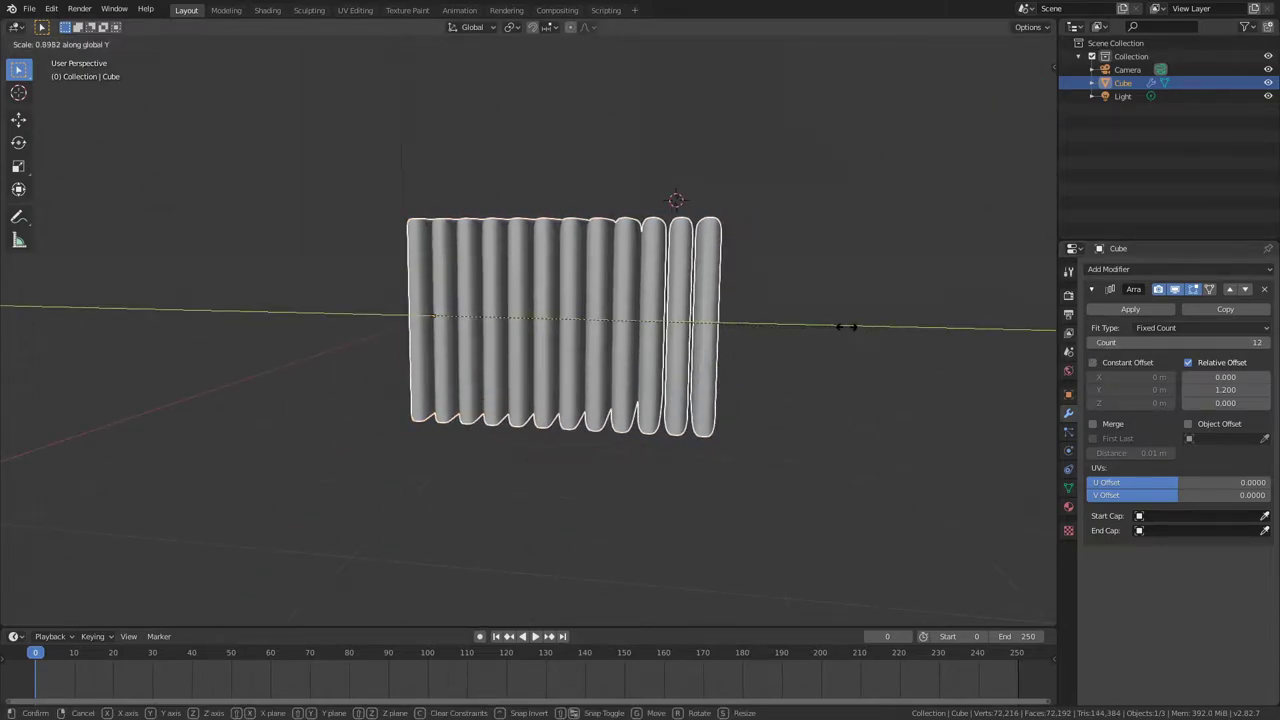
pyautogui.click(820, 325)
pyautogui.moveTo(815, 325); pyautogui.dragTo(911, 242, button='middle')
pyautogui.click(763, 374)
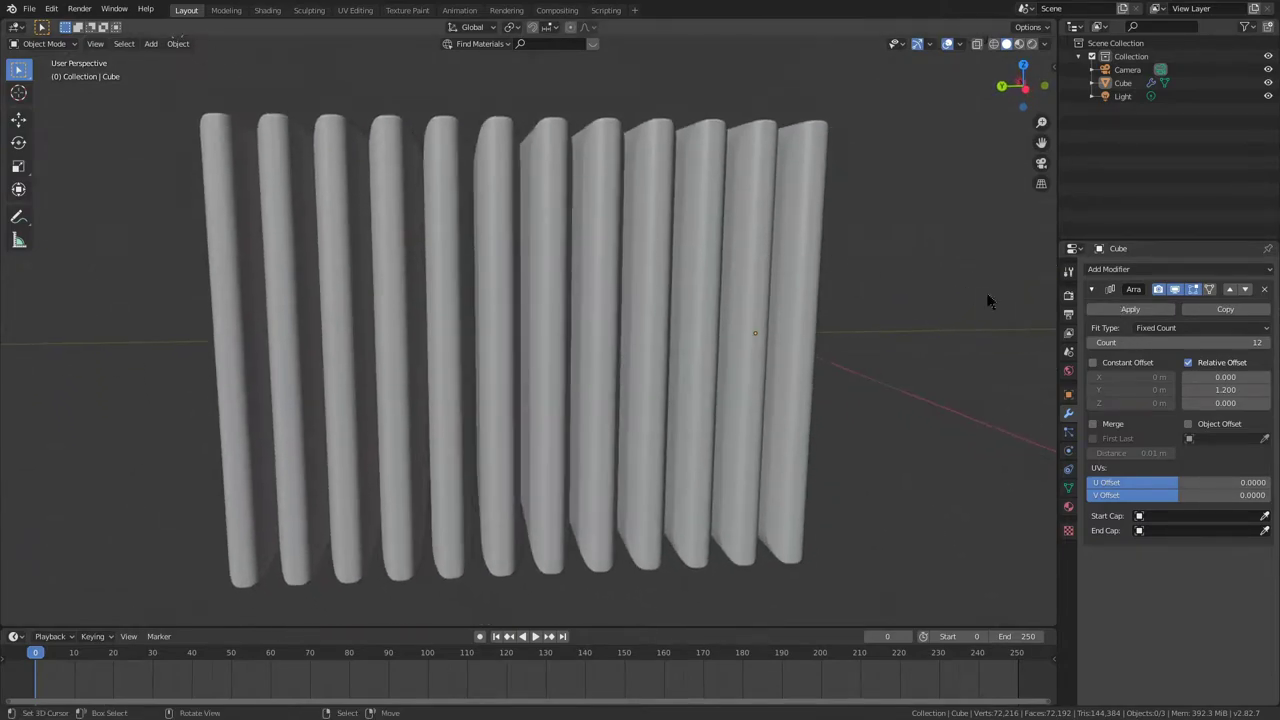
pyautogui.click(1130, 309)
# - Try a Remesh modifier in Smooth mode on the radiator, then remove it
pyautogui.click(1140, 269)
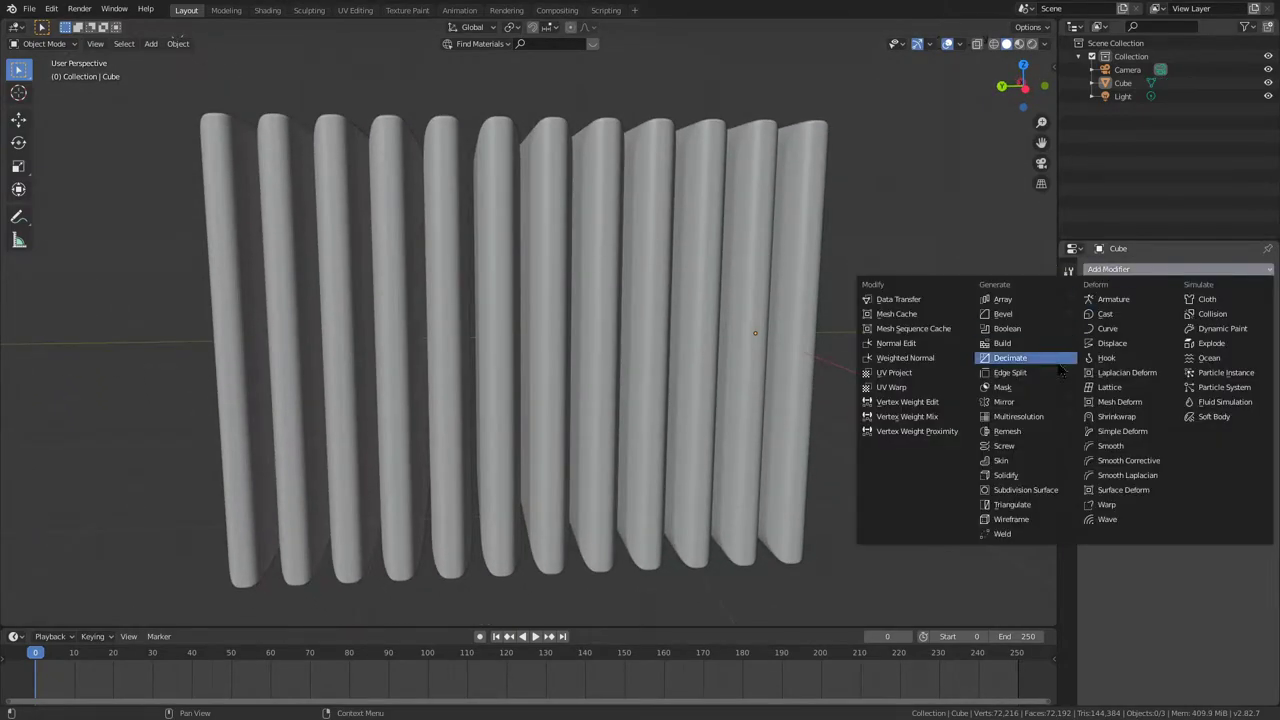
pyautogui.click(1031, 431)
pyautogui.scroll(-4, 866, 349)
pyautogui.click(1172, 329)
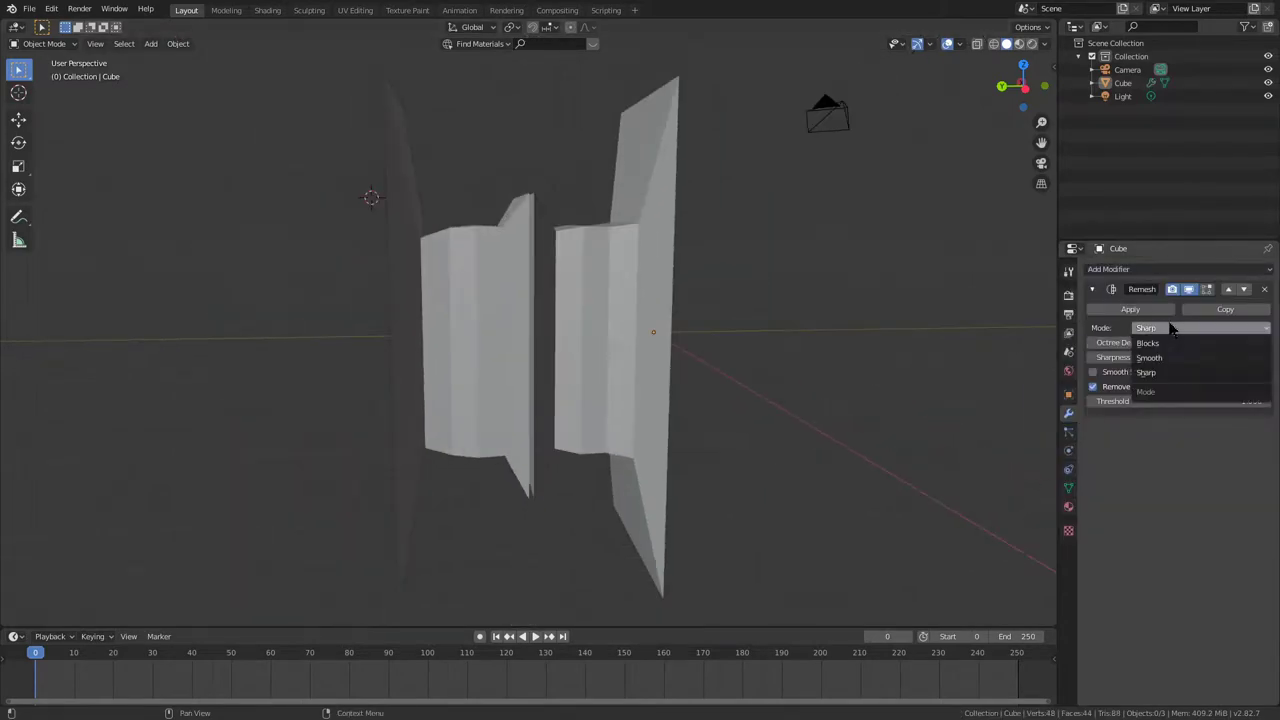
pyautogui.click(1149, 357)
pyautogui.scroll(2, 831, 283)
pyautogui.click(1264, 289)
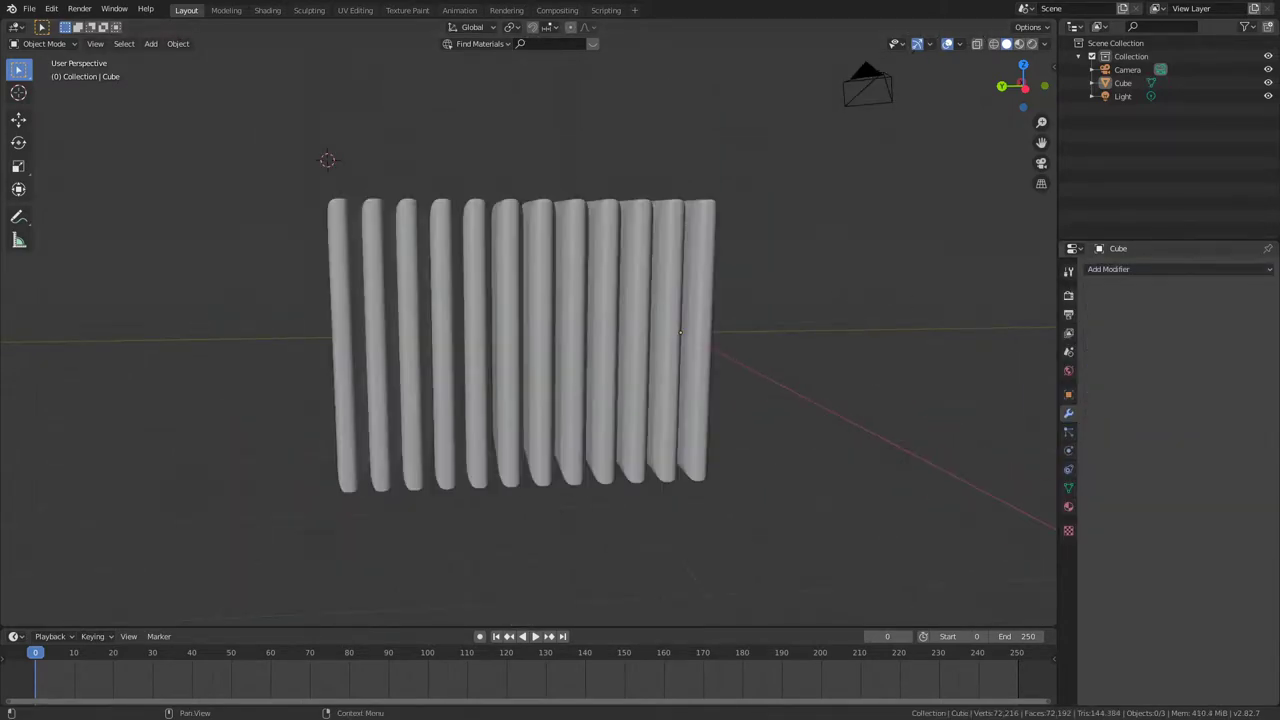
pyautogui.scroll(1, 757, 243)
# - Try a Smooth Corrective modifier on the radiator, then remove it
pyautogui.click(1138, 269)
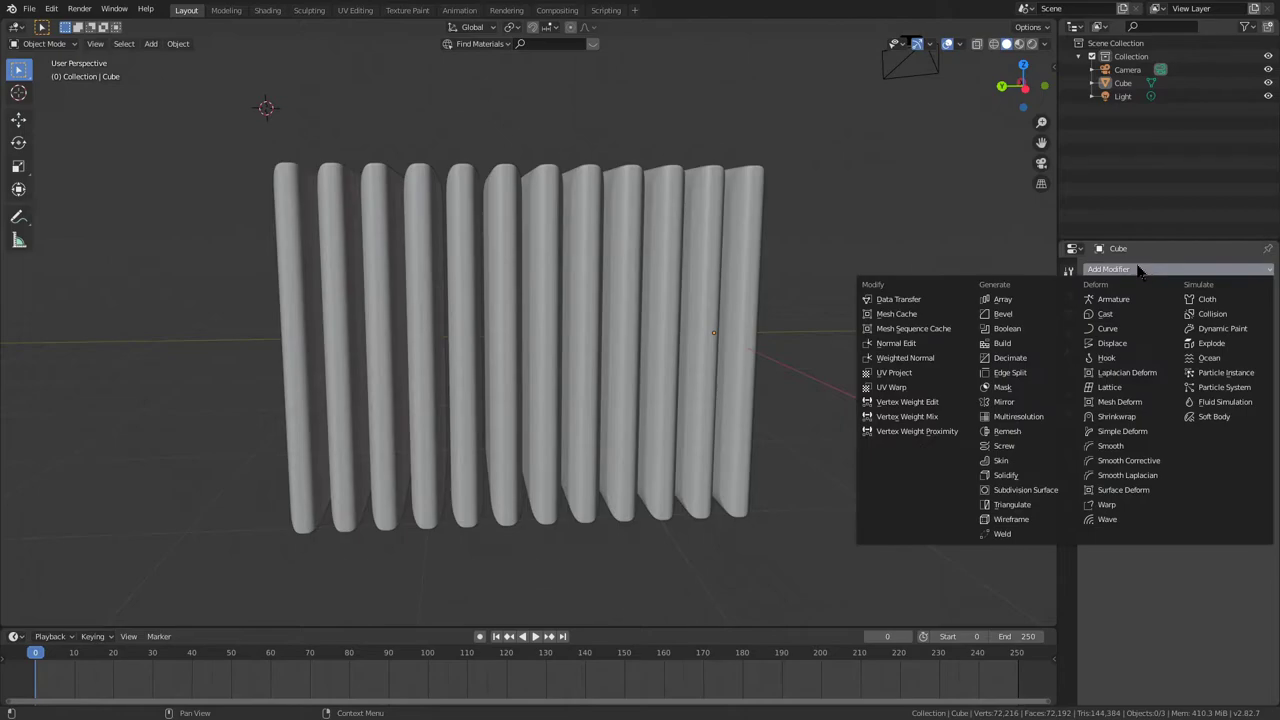
pyautogui.click(1131, 461)
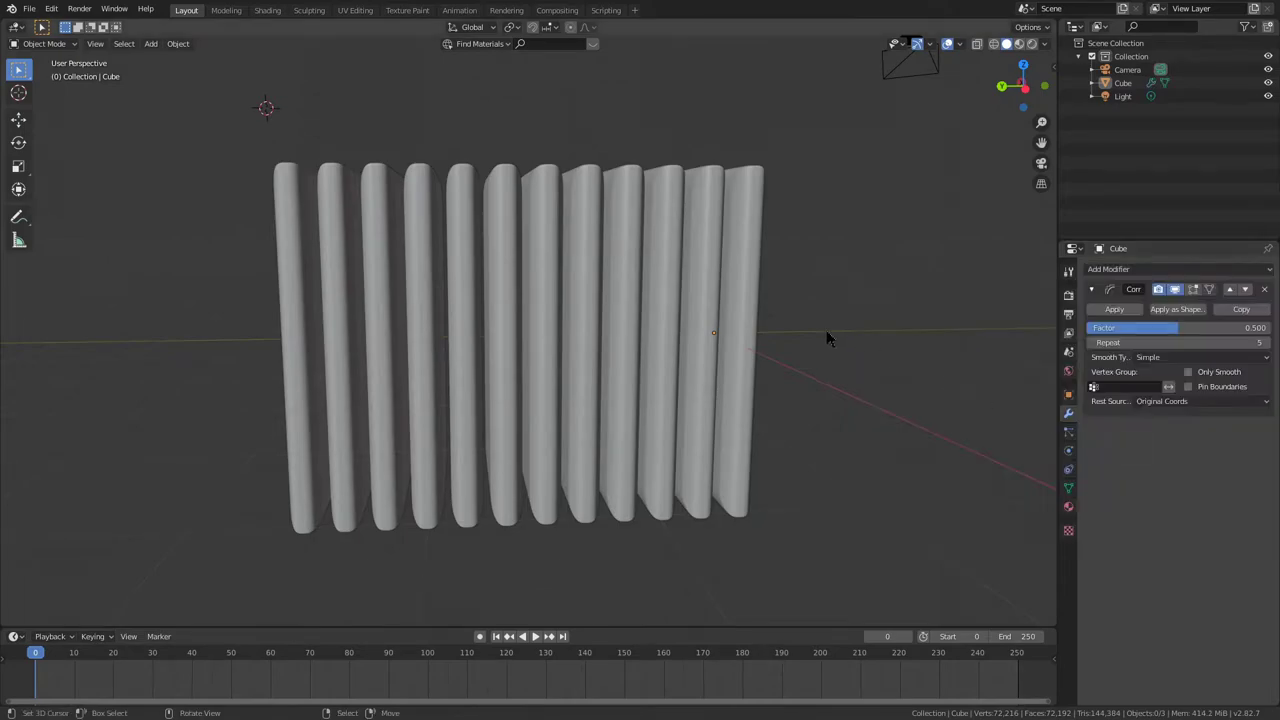
pyautogui.moveTo(831, 340); pyautogui.dragTo(1117, 340, button='middle')
pyautogui.click(1265, 289)
# - Add a Smooth modifier to the radiator, raise its factor and repeat values, and apply it
pyautogui.click(1211, 270)
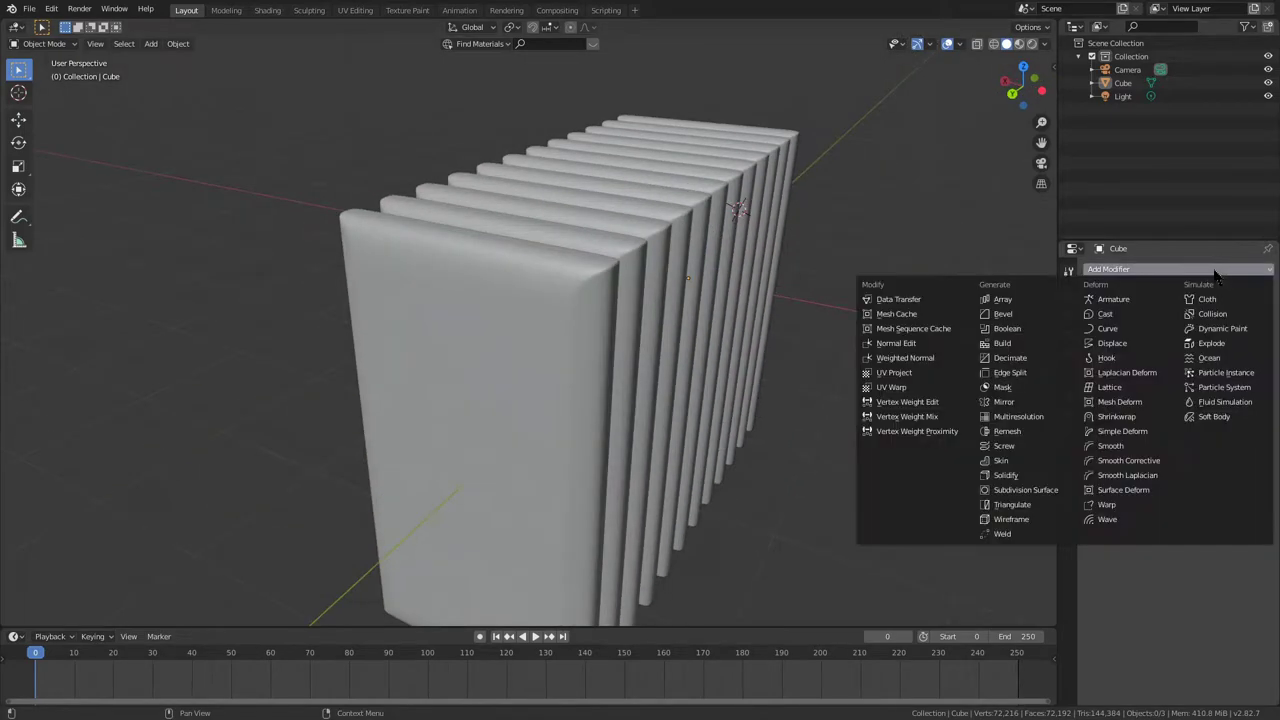
pyautogui.click(1146, 460)
pyautogui.moveTo(1043, 420); pyautogui.dragTo(1153, 335, button='middle')
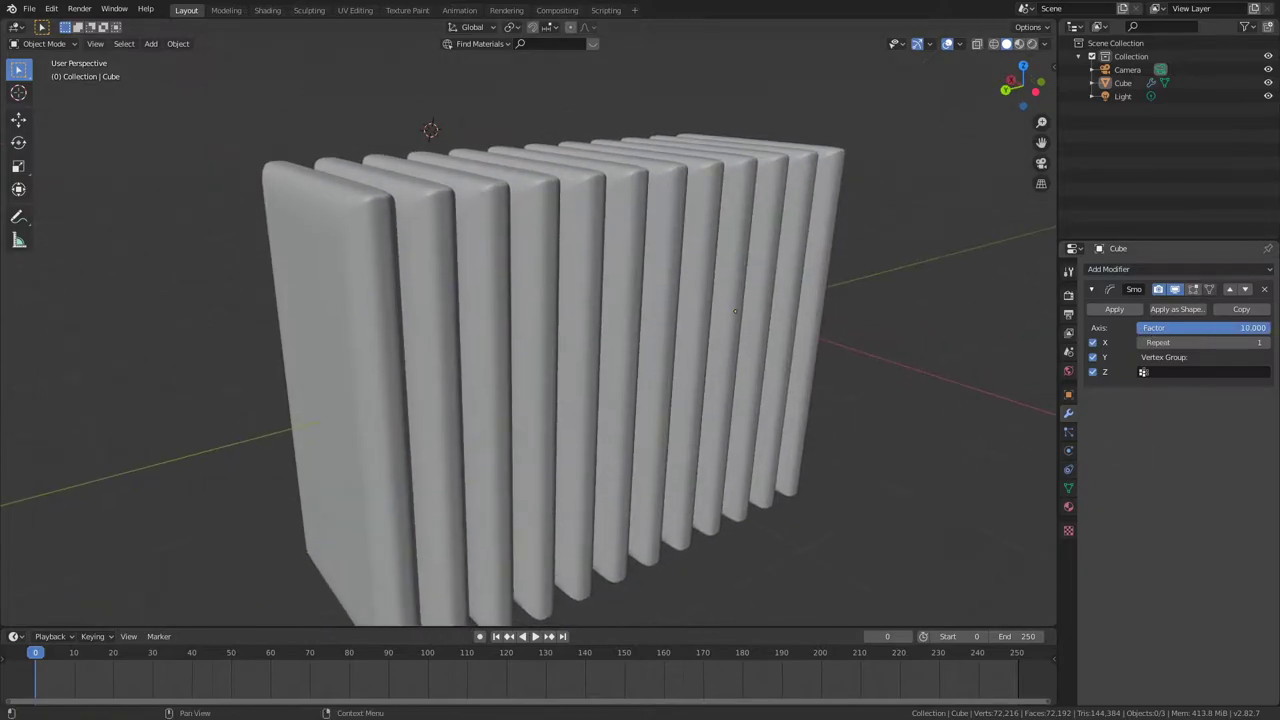
pyautogui.hotkey('ctrl', 'z')
pyautogui.moveTo(1195, 330); pyautogui.dragTo(1268, 330)
pyautogui.click(1266, 343)
pyautogui.click(1266, 343)
pyautogui.moveTo(734, 249); pyautogui.dragTo(840, 237, button='middle')
pyautogui.click(1113, 309)
# - Box-select a tall central rectangle of faces through all sections in the front view with X-ray on, then turn X-ray off
pyautogui.moveTo(1000, 305); pyautogui.dragTo(302, 298, button='middle')
pyautogui.click(488, 280)
pyautogui.press('Tab')
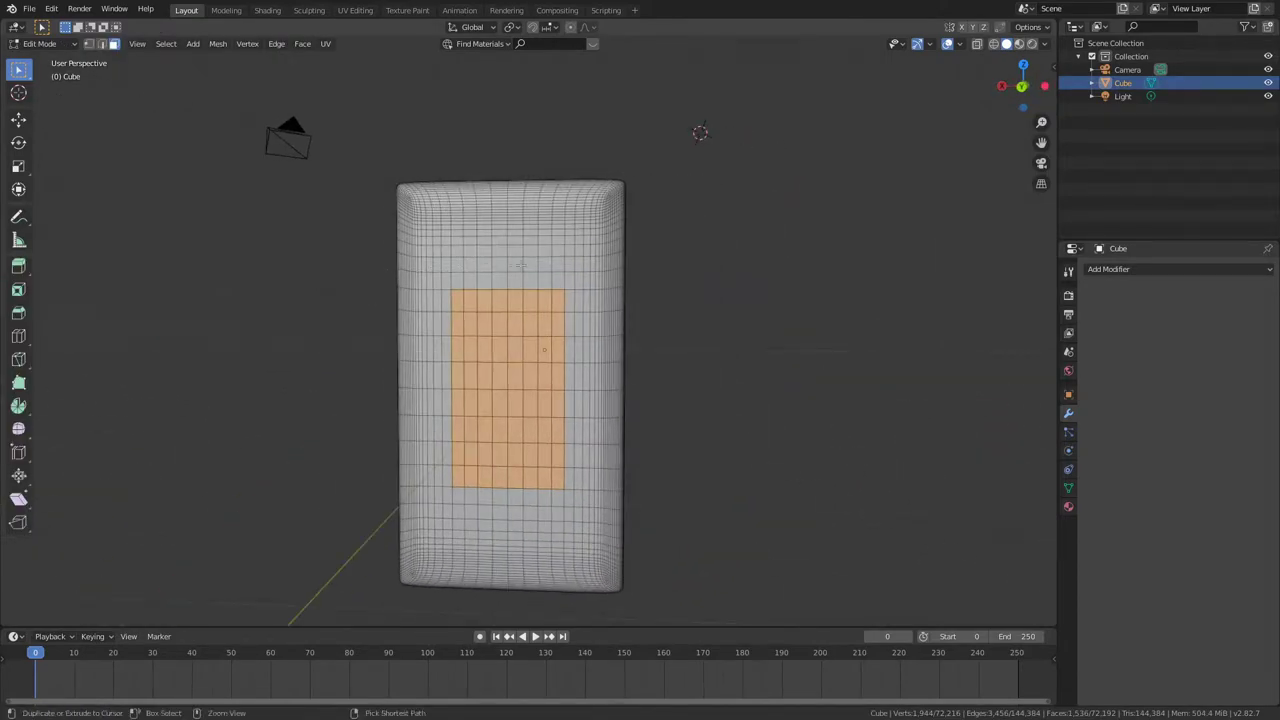
pyautogui.click(977, 44)
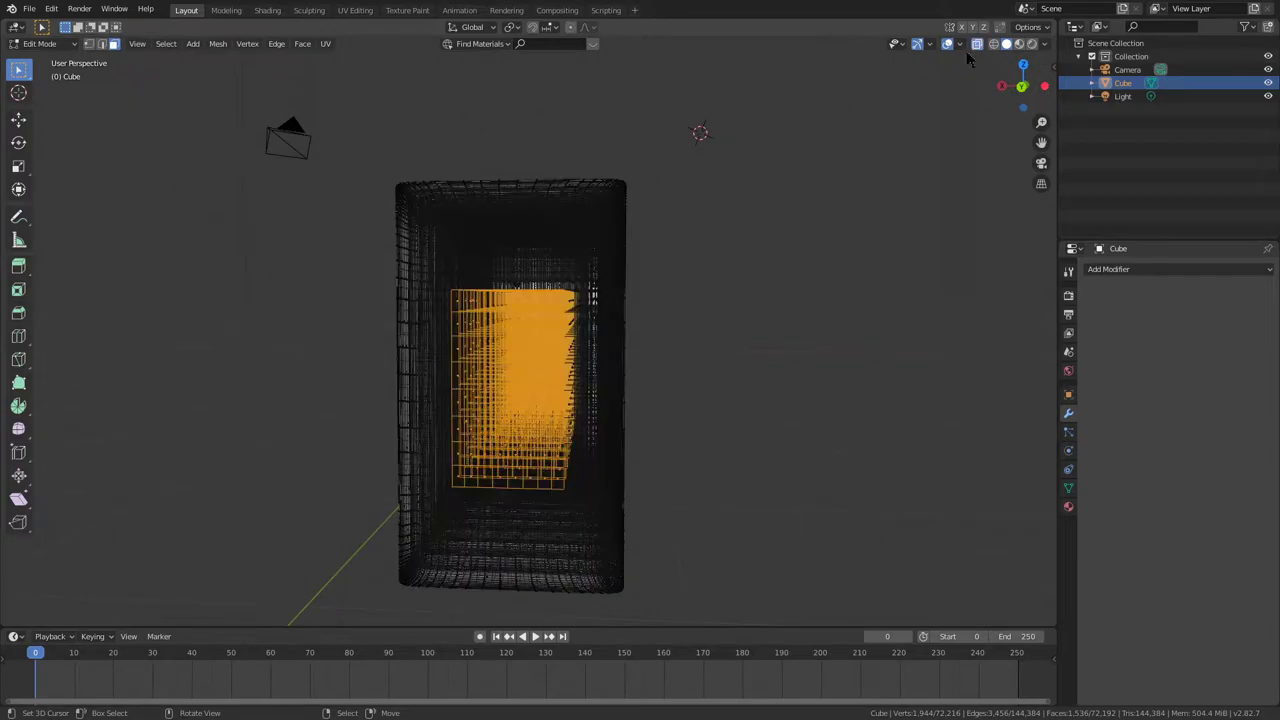
pyautogui.press('KP_3')
pyautogui.press('KP_1')
pyautogui.scroll(3, 661, 274)
pyautogui.hotkey('alt', 'a')
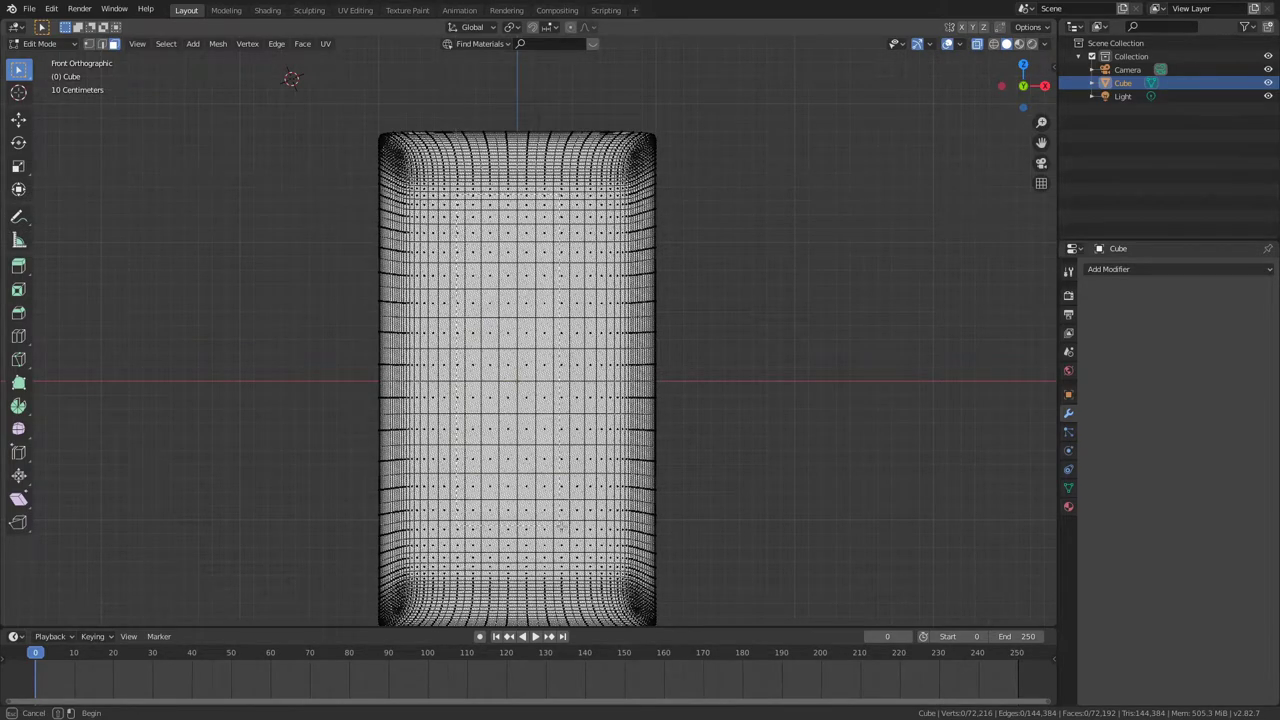
pyautogui.moveTo(448, 190); pyautogui.dragTo(586, 540)
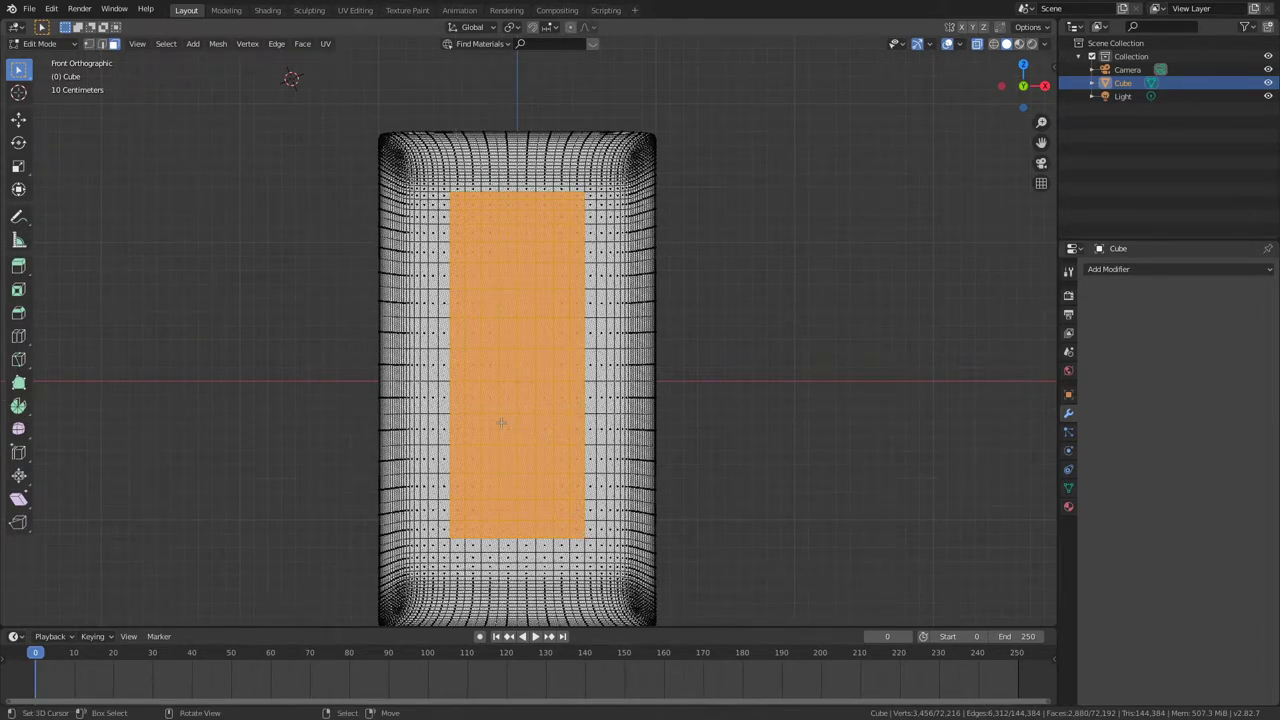
pyautogui.press('b')
pyautogui.moveTo(448, 536); pyautogui.dragTo(572, 570)
pyautogui.press('b')
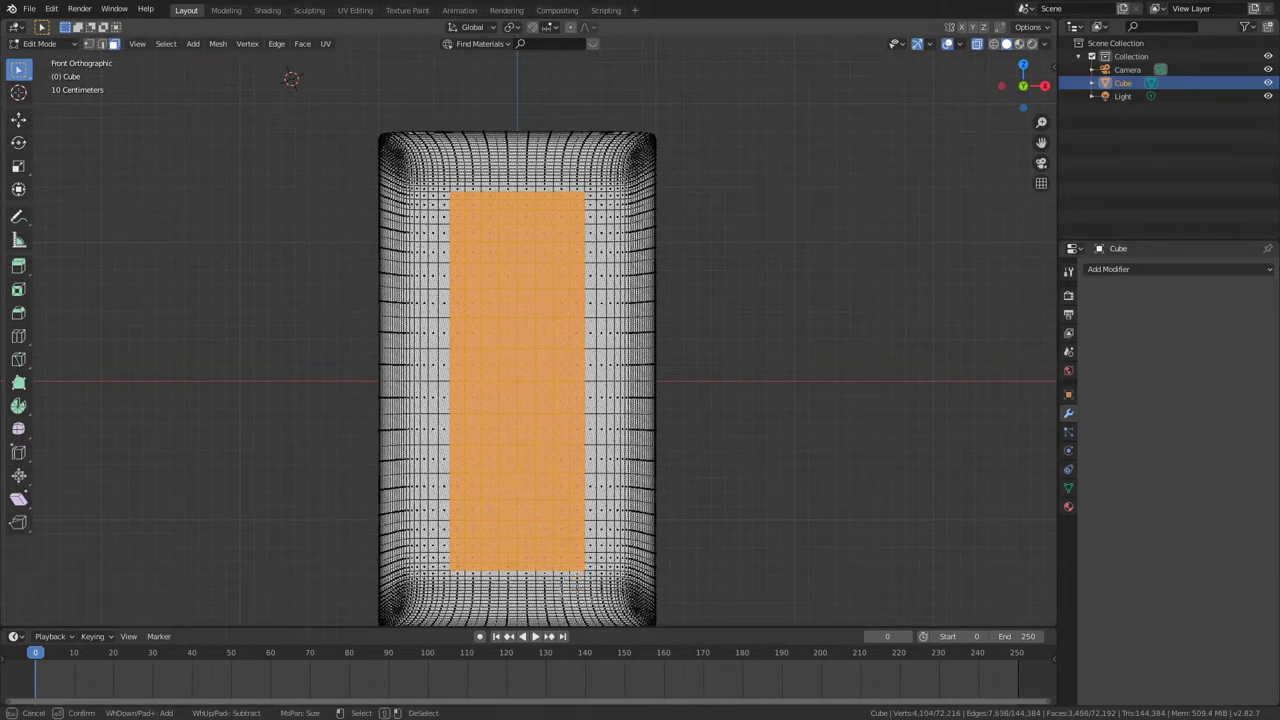
pyautogui.moveTo(589, 377); pyautogui.dragTo(645, 405, button='middle')
pyautogui.click(975, 45)
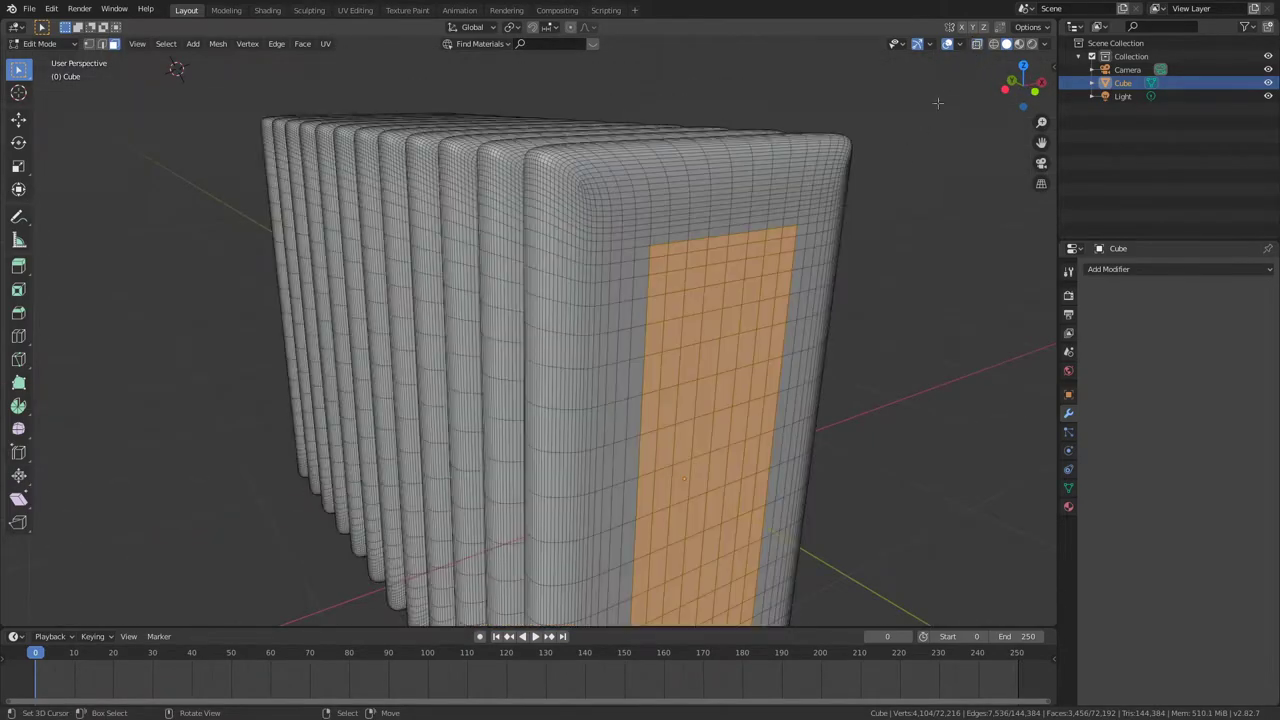
# - Try deleting the selected central faces to open up the sections, then undo the deletion
pyautogui.scroll(-3, 920, 150)
pyautogui.moveTo(920, 151); pyautogui.dragTo(829, 146, button='middle')
pyautogui.press('x')
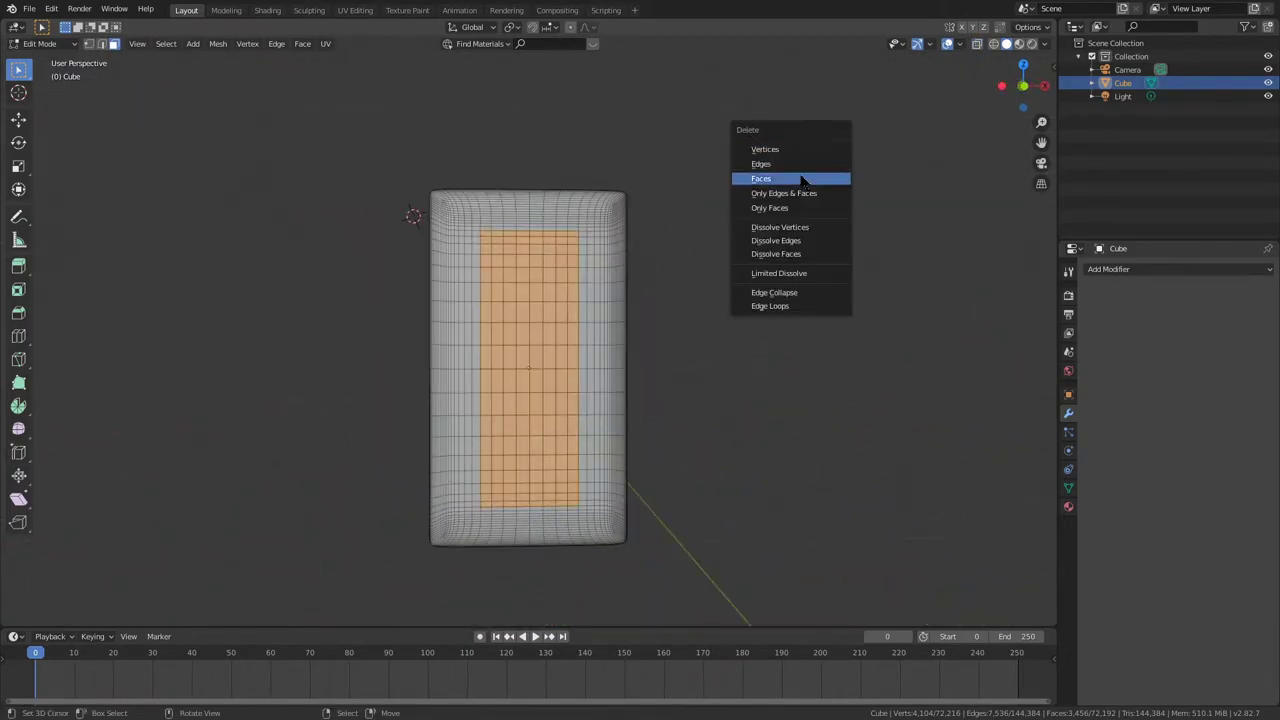
pyautogui.click(800, 179)
pyautogui.moveTo(794, 186); pyautogui.dragTo(788, 152, button='middle')
pyautogui.press('Tab')
pyautogui.press('Tab')
pyautogui.moveTo(740, 192); pyautogui.dragTo(674, 174, button='middle')
pyautogui.scroll(3, 691, 134)
pyautogui.press('Tab')
pyautogui.hotkey('ctrl', 'z')
pyautogui.hotkey('ctrl', 'z')
# - Try Dissolve Faces on the central face selection, then undo it
pyautogui.press('x')
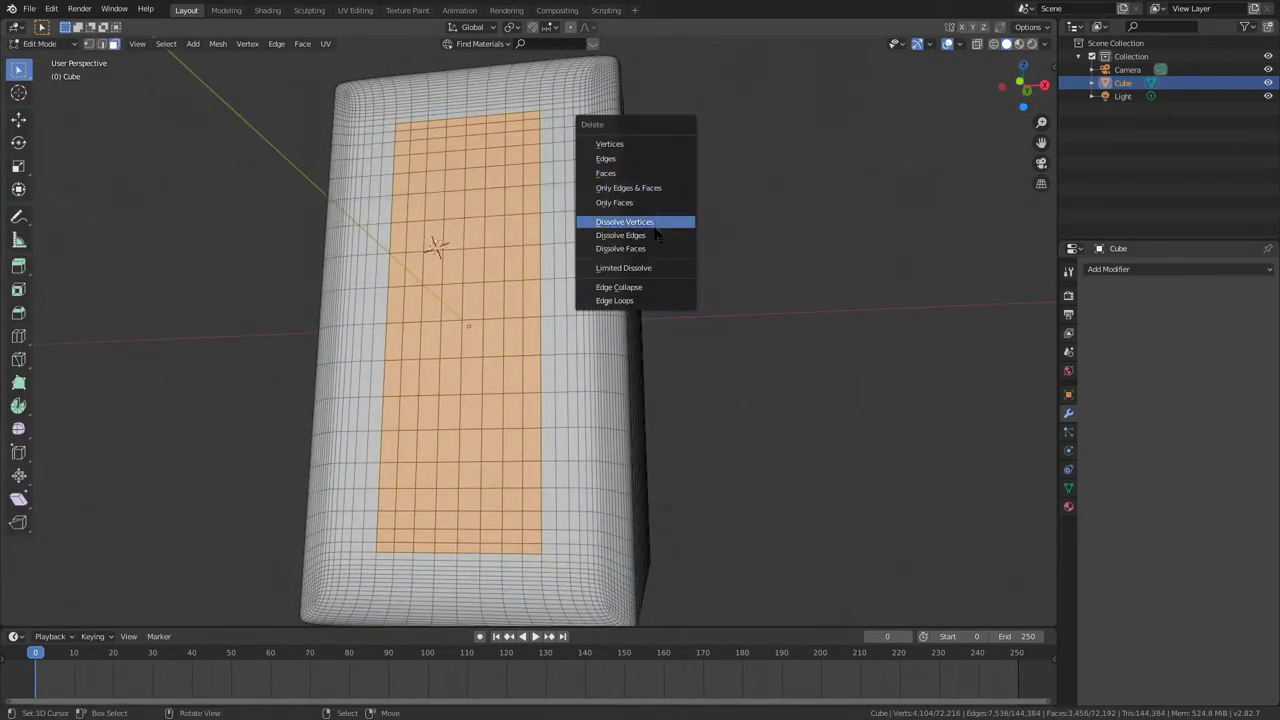
pyautogui.click(656, 249)
pyautogui.scroll(3, 658, 235)
pyautogui.hotkey('ctrl', 'z')
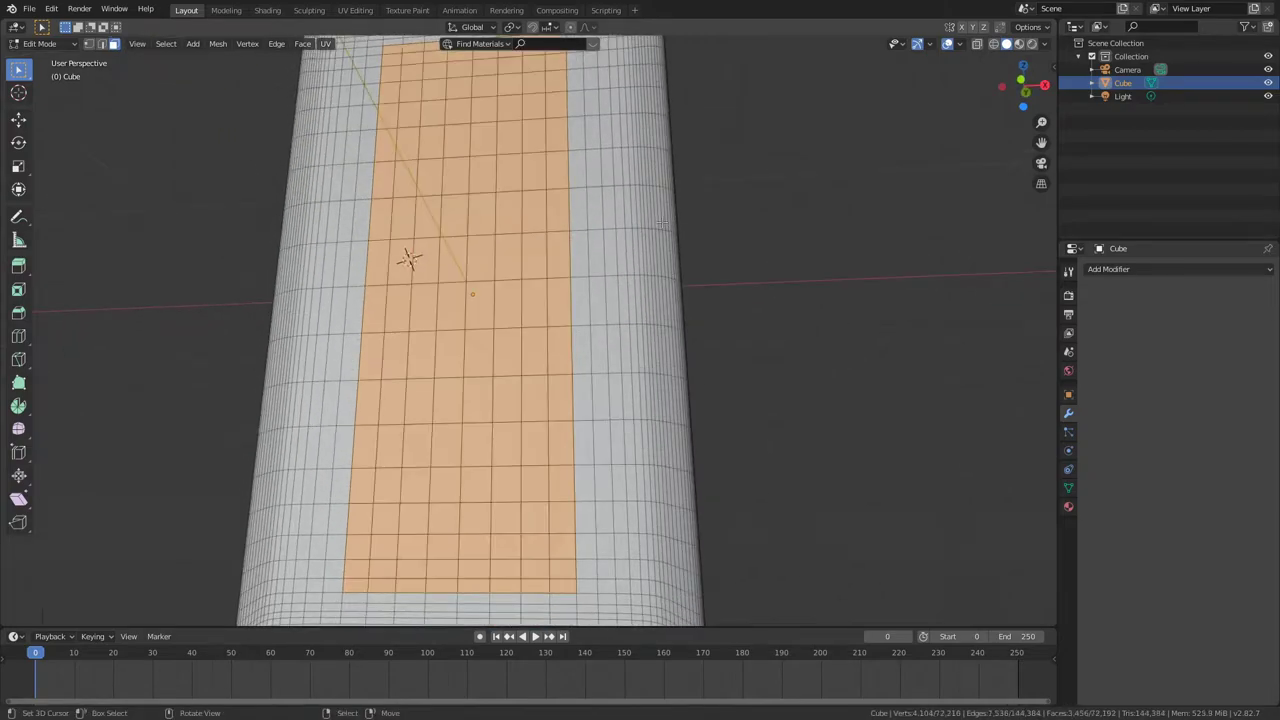
# - Try Dissolve Vertices on the central face selection, then undo it
pyautogui.press('x')
pyautogui.click(672, 194)
pyautogui.keyDown('ctrl'); pyautogui.moveTo(672, 194); pyautogui.dragTo(672, 240, button='middle'); pyautogui.keyUp('ctrl')
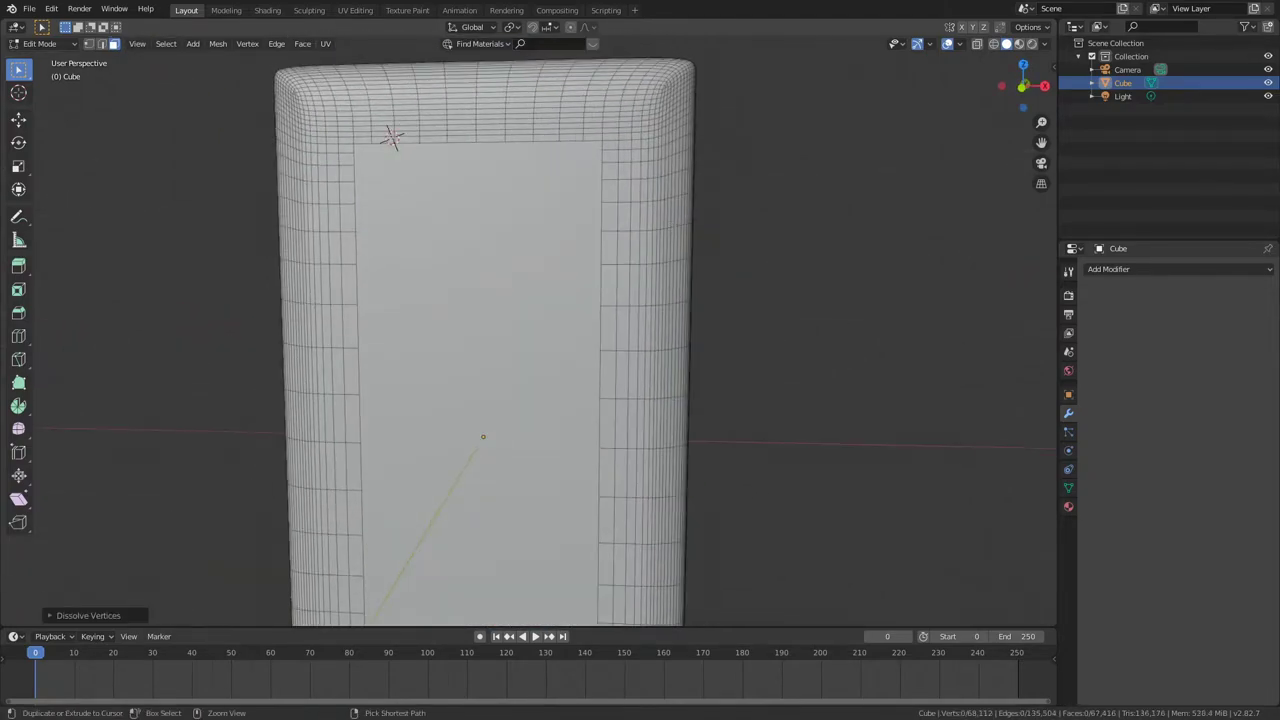
pyautogui.hotkey('ctrl', 'z')
# - Delete the selected central faces from all radiator sections
pyautogui.press('x')
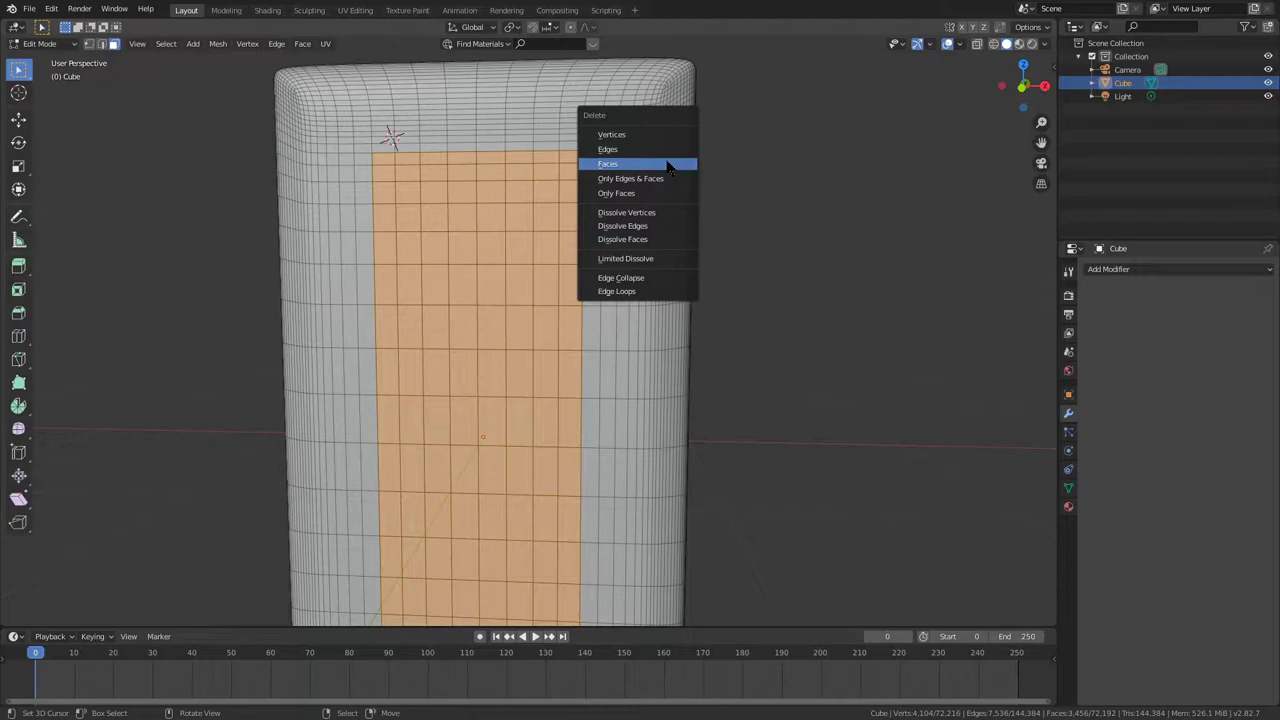
pyautogui.click(668, 165)
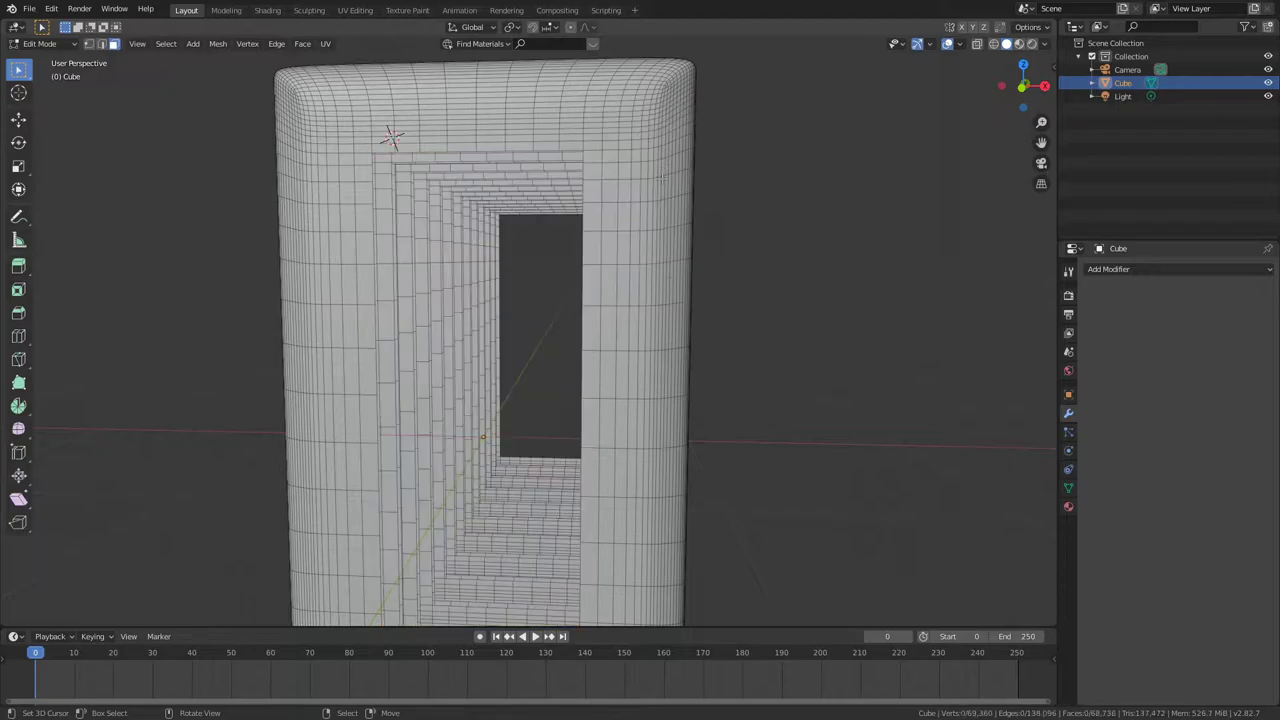
pyautogui.scroll(3, 668, 165)
# - Select all non-manifold vertices around the section openings in vertex mode
pyautogui.press('2')
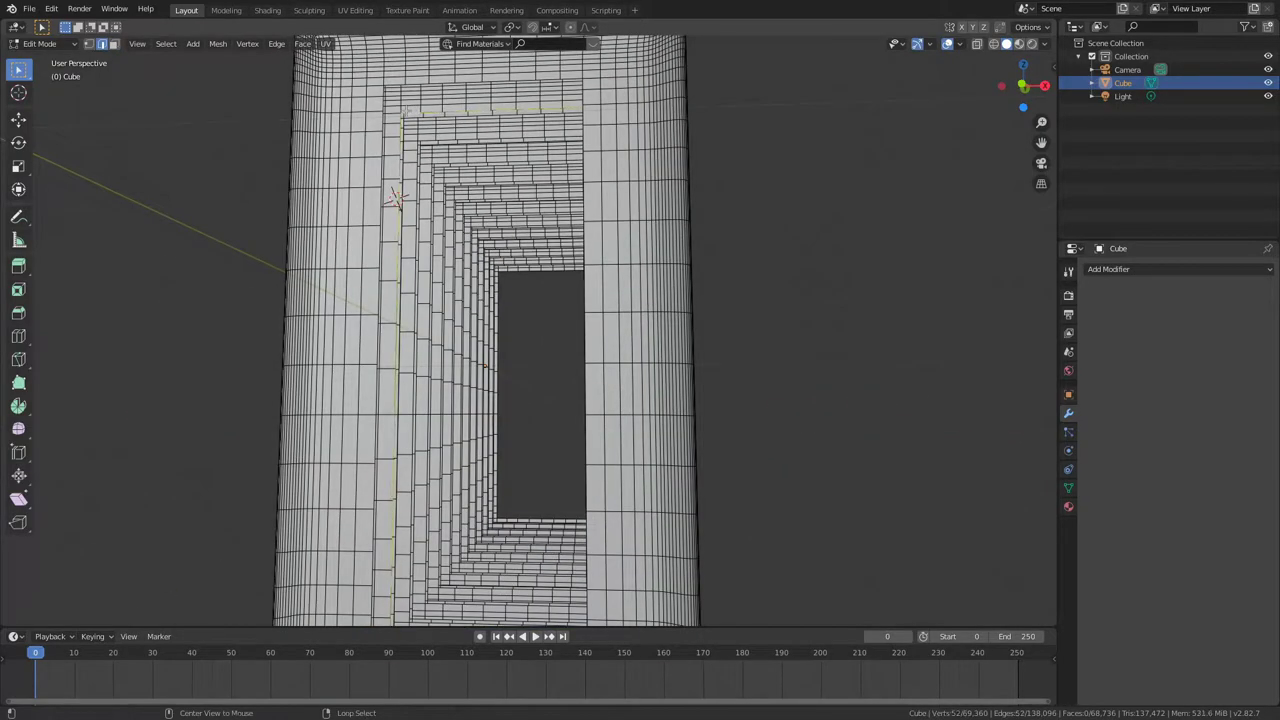
pyautogui.moveTo(407, 111); pyautogui.dragTo(522, 149, button='middle')
pyautogui.press('1')
pyautogui.moveTo(622, 160); pyautogui.dragTo(529, 181, button='middle')
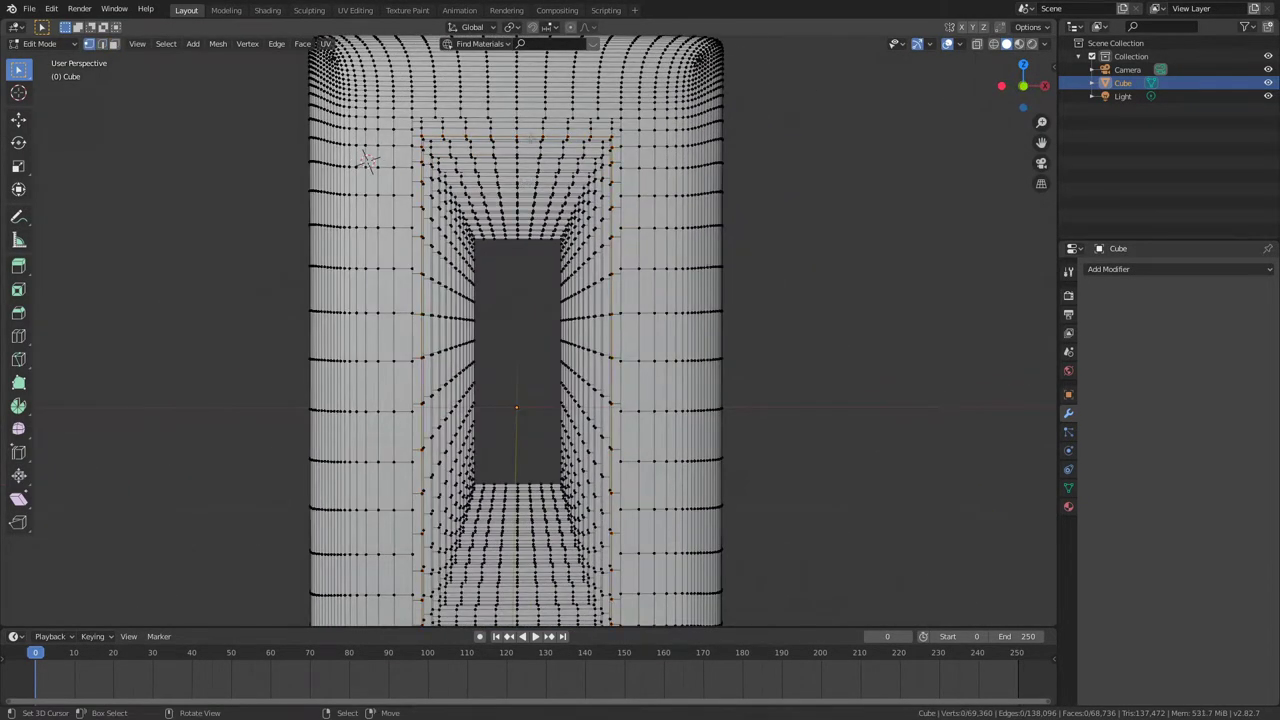
pyautogui.click(163, 44)
pyautogui.moveTo(220, 212)
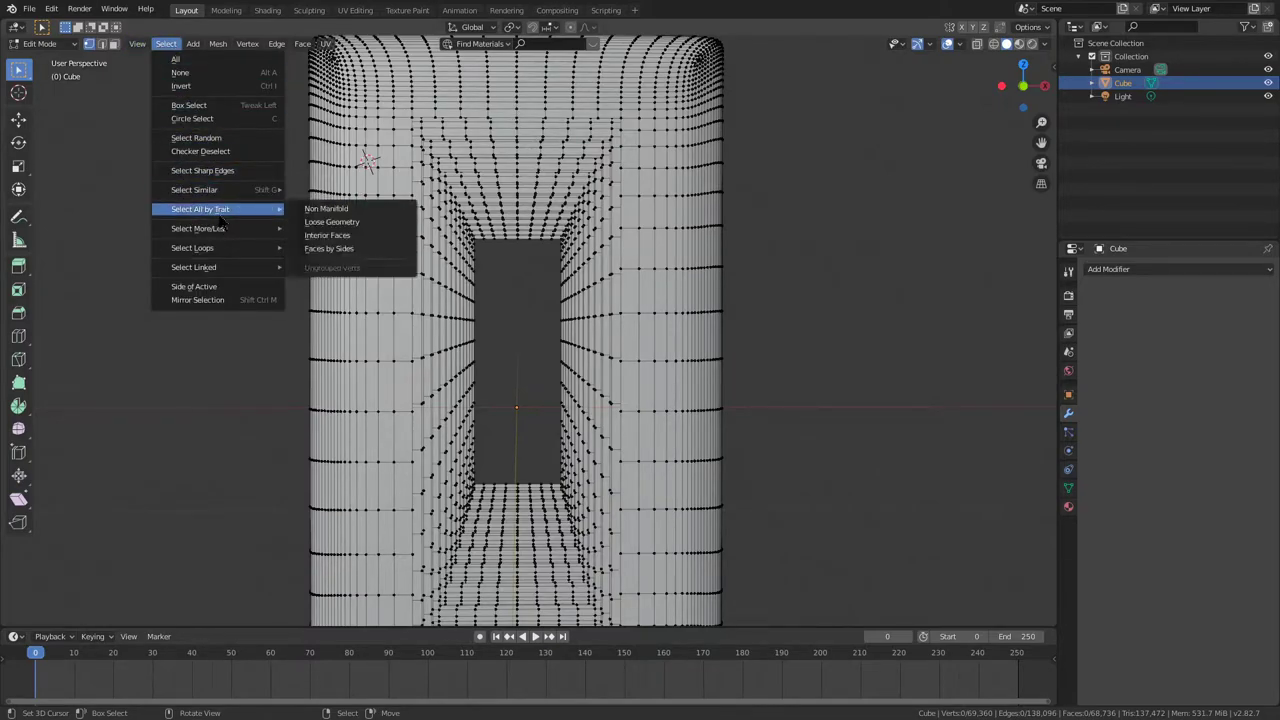
pyautogui.click(330, 209)
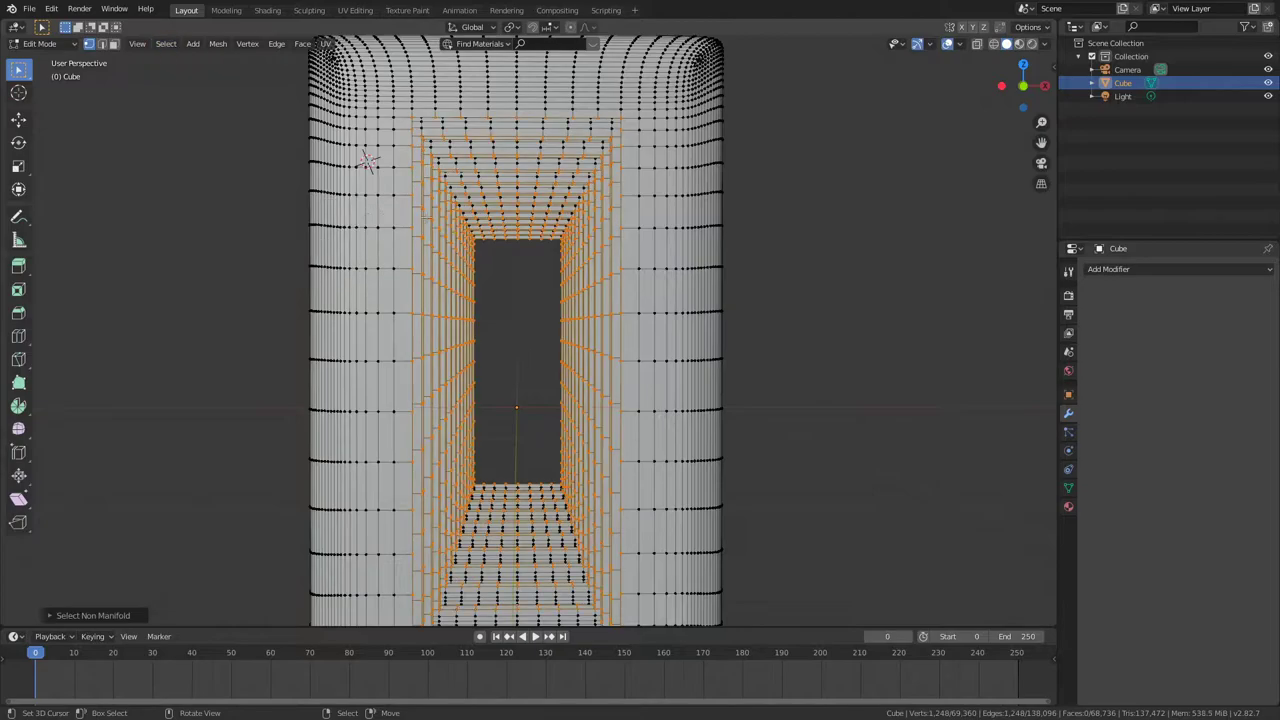
# - Snap the 3D cursor to the selected opening vertices and add a cylinder there in Object Mode
pyautogui.moveTo(330, 209); pyautogui.dragTo(334, 228, button='middle')
pyautogui.moveTo(551, 208); pyautogui.dragTo(551, 204, button='middle')
pyautogui.hotkey('shift', 's')
pyautogui.click(551, 253)
pyautogui.moveTo(551, 253); pyautogui.dragTo(609, 262, button='middle')
pyautogui.hotkey('shift', 'a')
pyautogui.press('Tab')
pyautogui.hotkey('shift', 'a')
pyautogui.moveTo(612, 260)
pyautogui.click(672, 322)
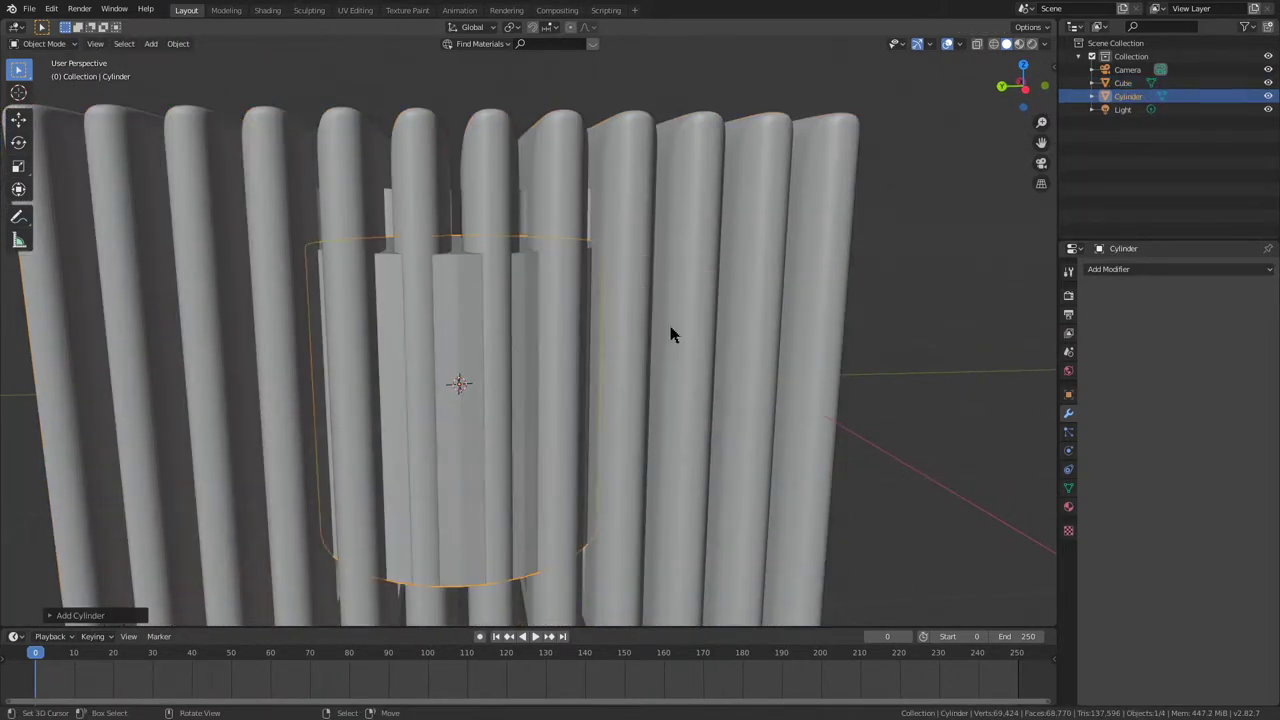
# - Snap the 3D cursor to the radiator object's origin and move the cylinder onto the cursor
pyautogui.click(680, 274)
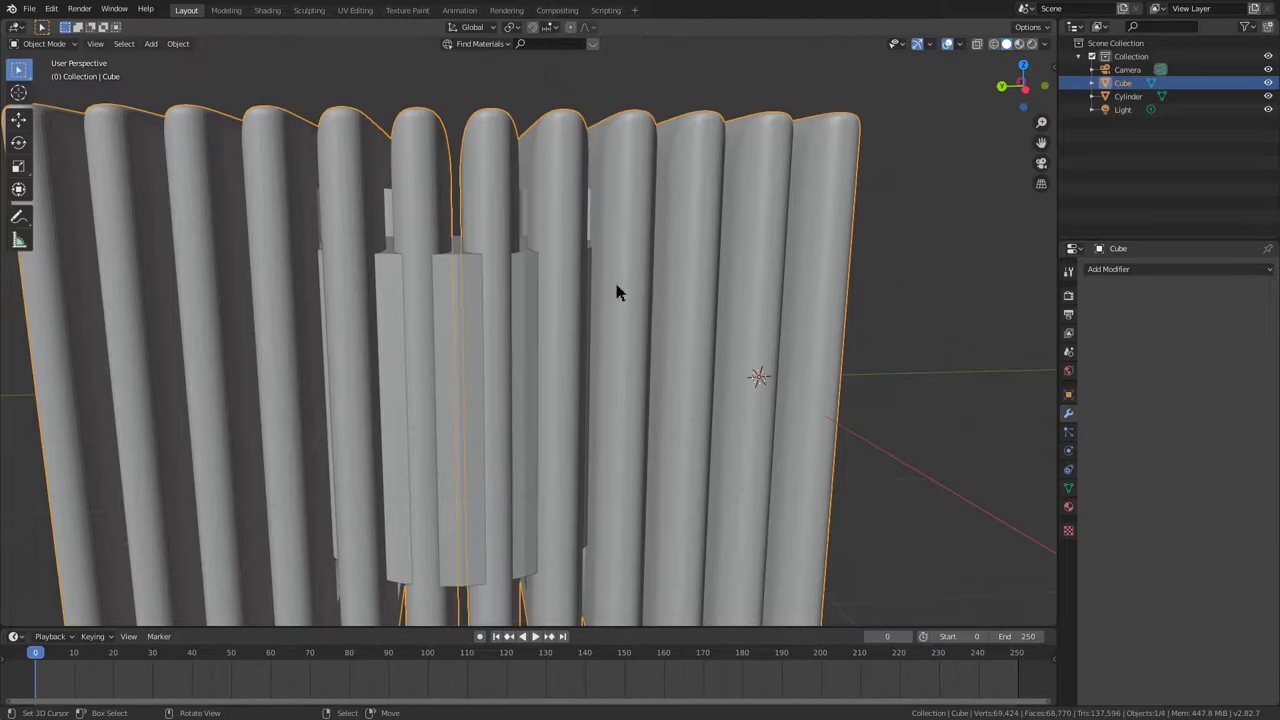
pyautogui.click(457, 283)
pyautogui.hotkey('shift', 's')
pyautogui.moveTo(575, 218); pyautogui.dragTo(752, 262, button='middle')
pyautogui.click(476, 204)
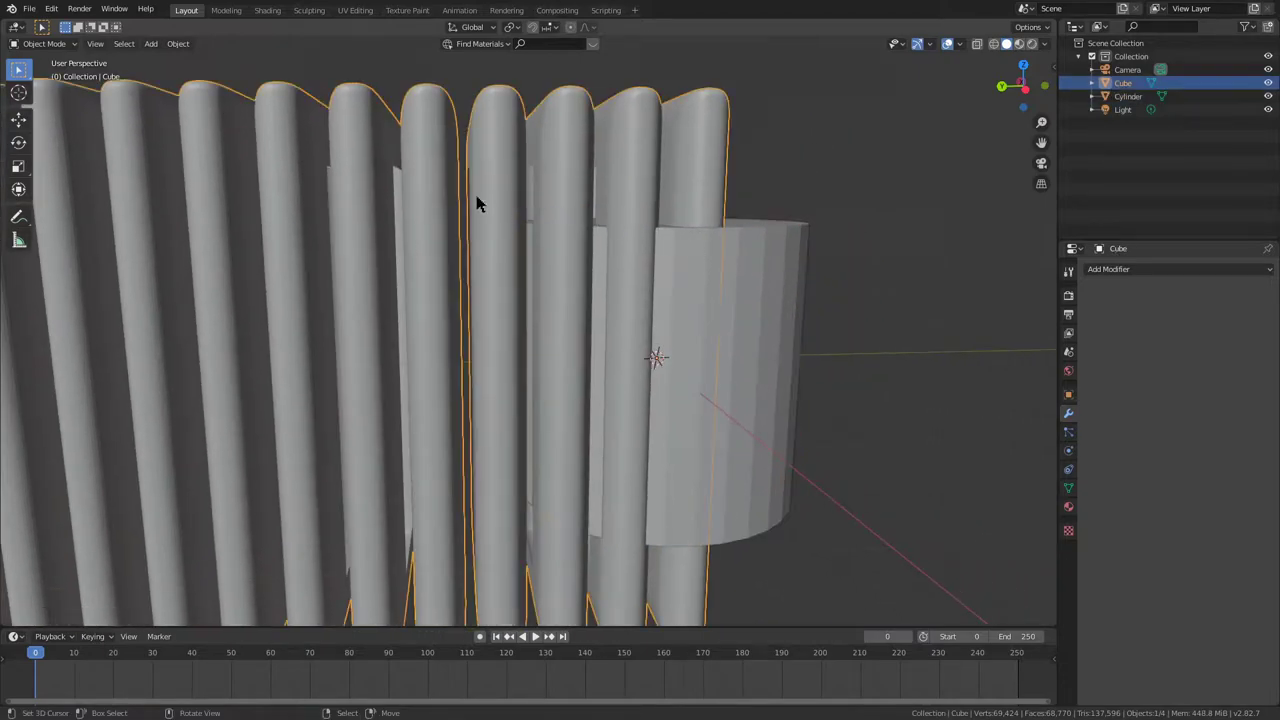
pyautogui.hotkey('shift', 's')
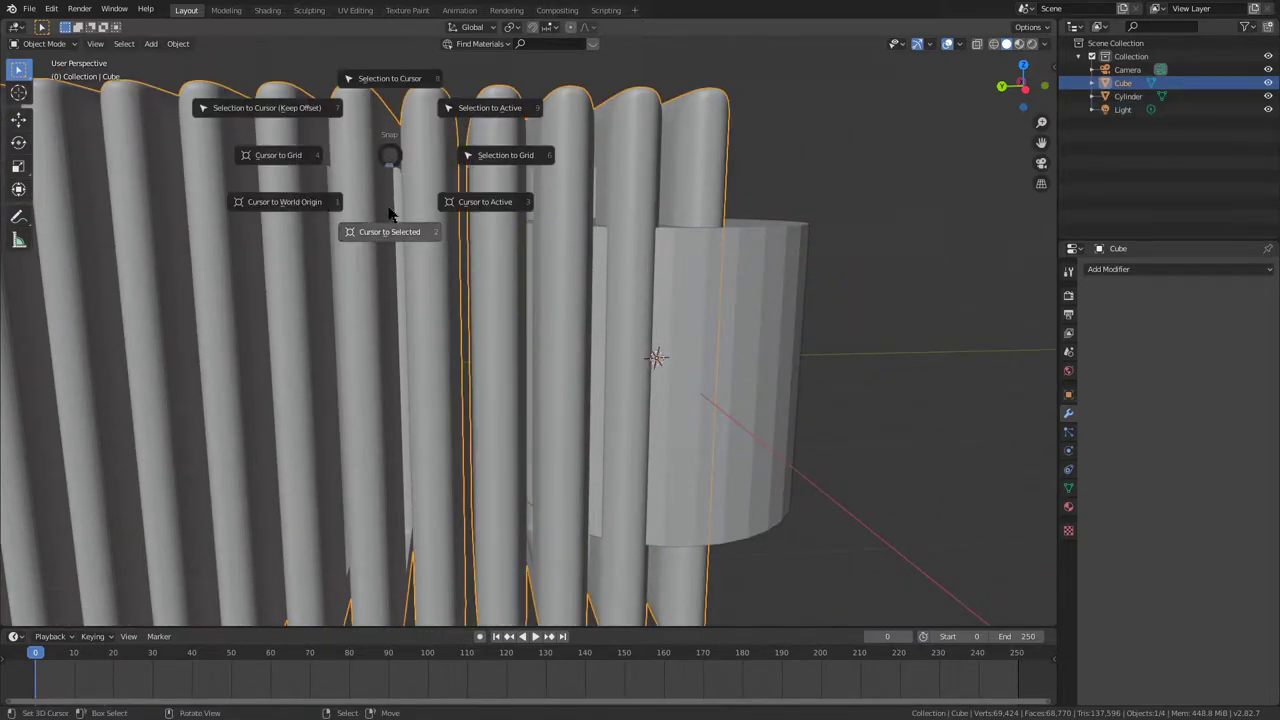
pyautogui.click(390, 214)
pyautogui.click(719, 277)
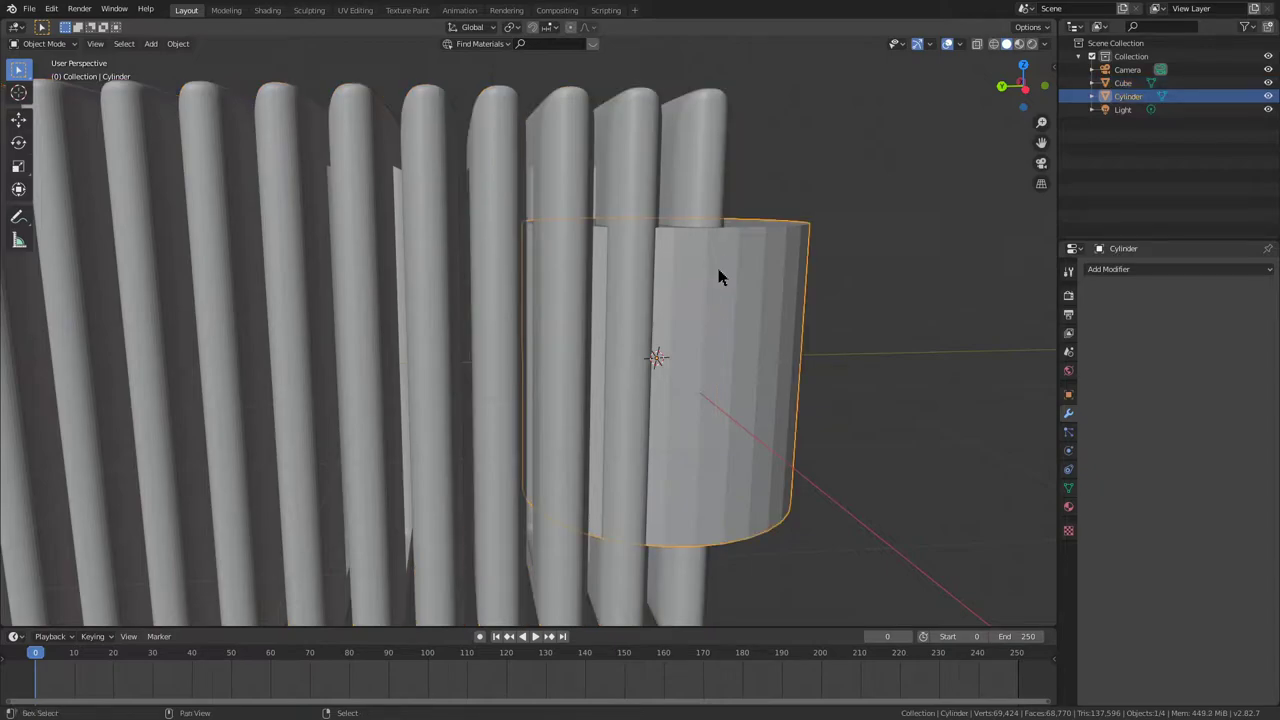
pyautogui.hotkey('shift', 's')
pyautogui.click(727, 205)
pyautogui.moveTo(674, 206); pyautogui.dragTo(877, 215, button='middle')
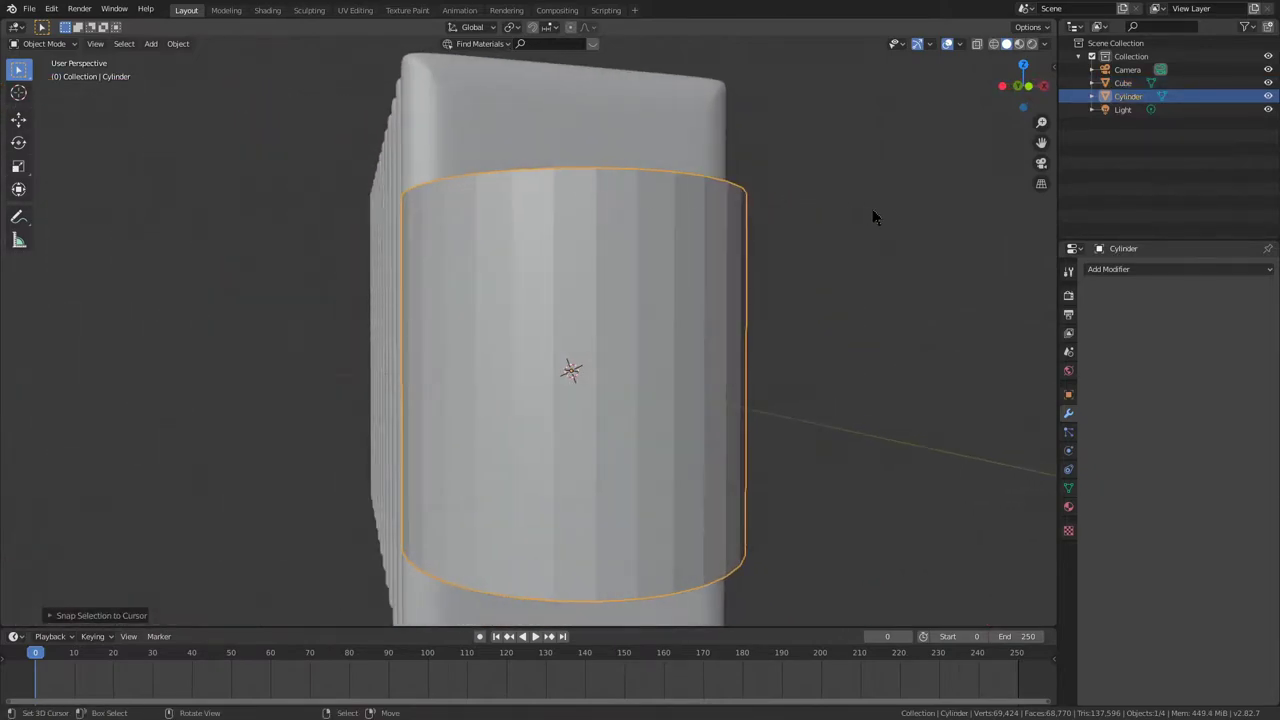
# - Scale the cylinder down in X and Y only, turning it into a thin vertical rod
pyautogui.press('s')
pyautogui.hotkey('shift', 'z')
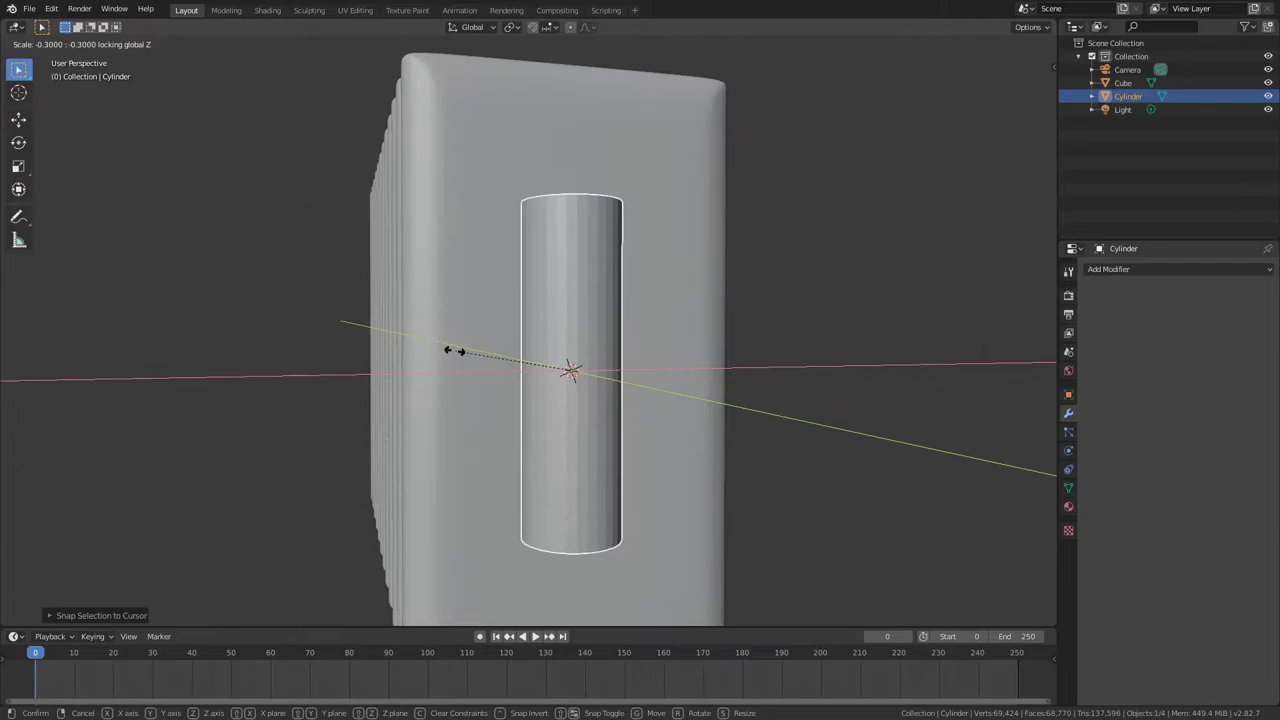
pyautogui.rightClick(525, 345)
pyautogui.moveTo(535, 344); pyautogui.dragTo(889, 329, button='middle')
pyautogui.press('s')
pyautogui.hotkey('shift', 'z')
pyautogui.click(541, 348)
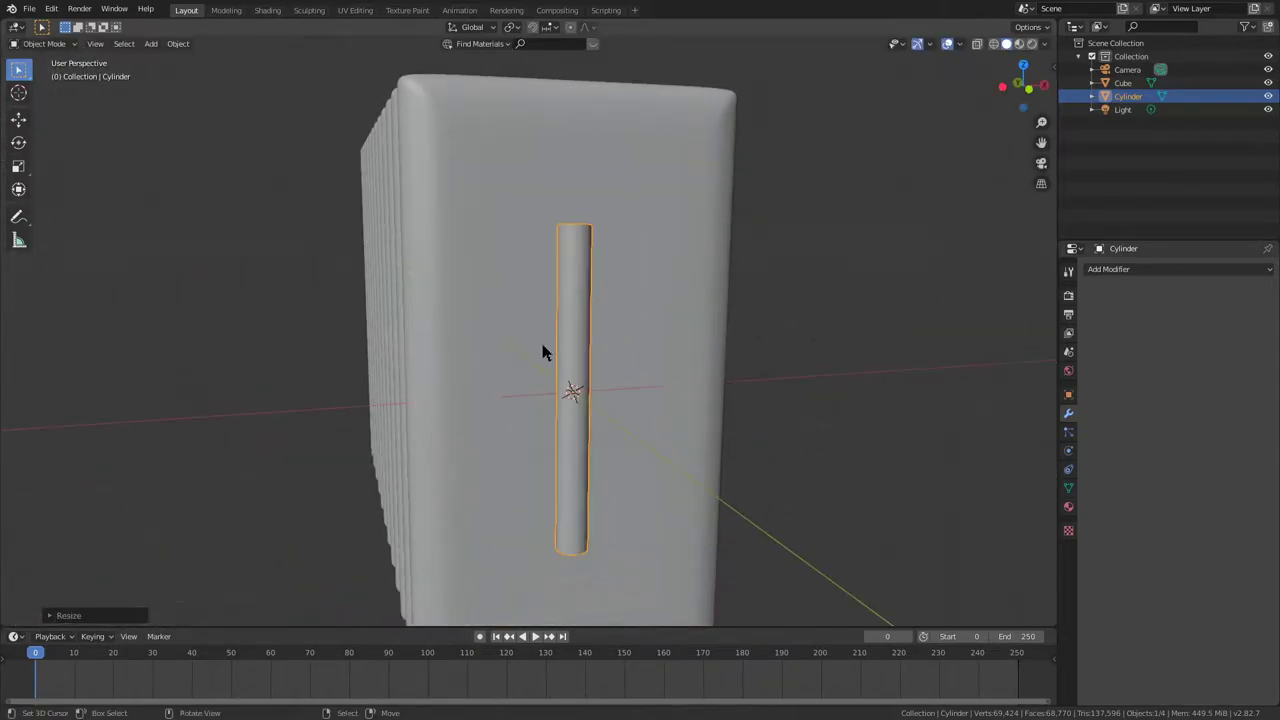
# - Stretch the thin cylinder along Z so it spans the full height of the section opening
pyautogui.moveTo(543, 351); pyautogui.dragTo(517, 251, button='middle')
pyautogui.scroll(-4, 500, 336)
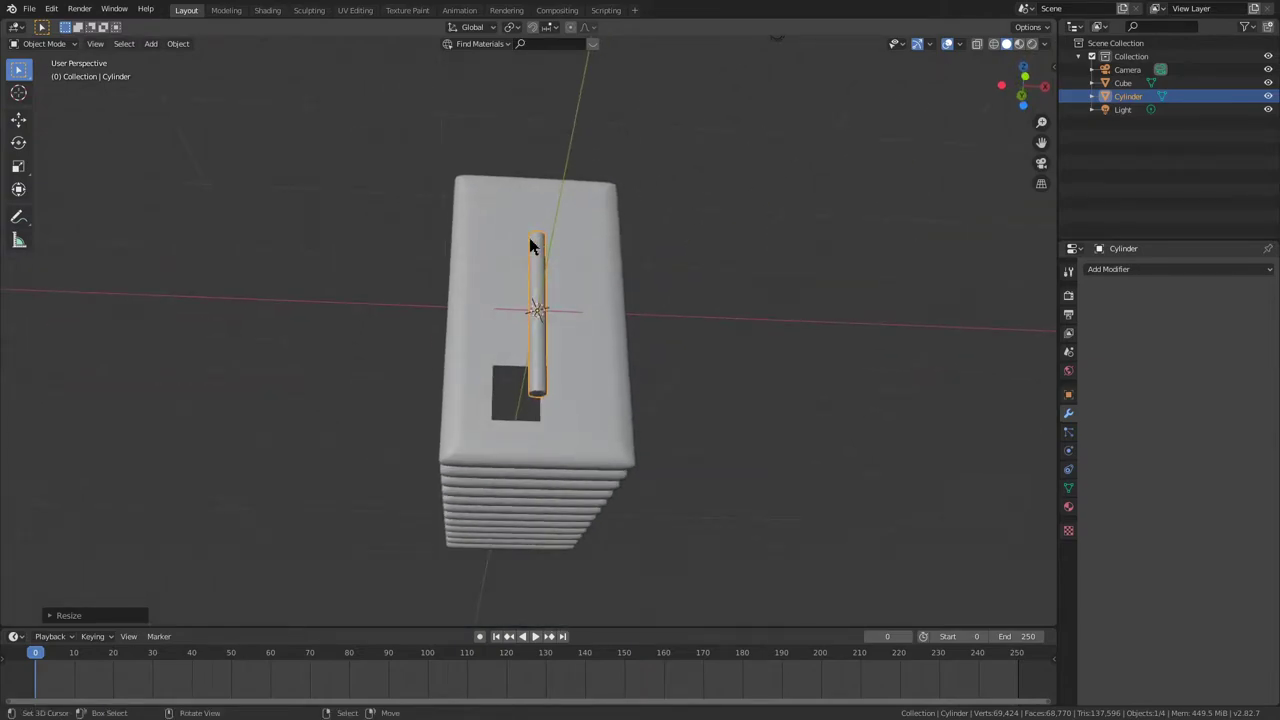
pyautogui.scroll(2, 525, 206)
pyautogui.moveTo(525, 206); pyautogui.dragTo(580, 177, button='middle')
pyautogui.scroll(3, 623, 246)
pyautogui.press('s')
pyautogui.press('z')
pyautogui.click(604, 128)
pyautogui.moveTo(827, 138); pyautogui.dragTo(982, 97, button='middle')
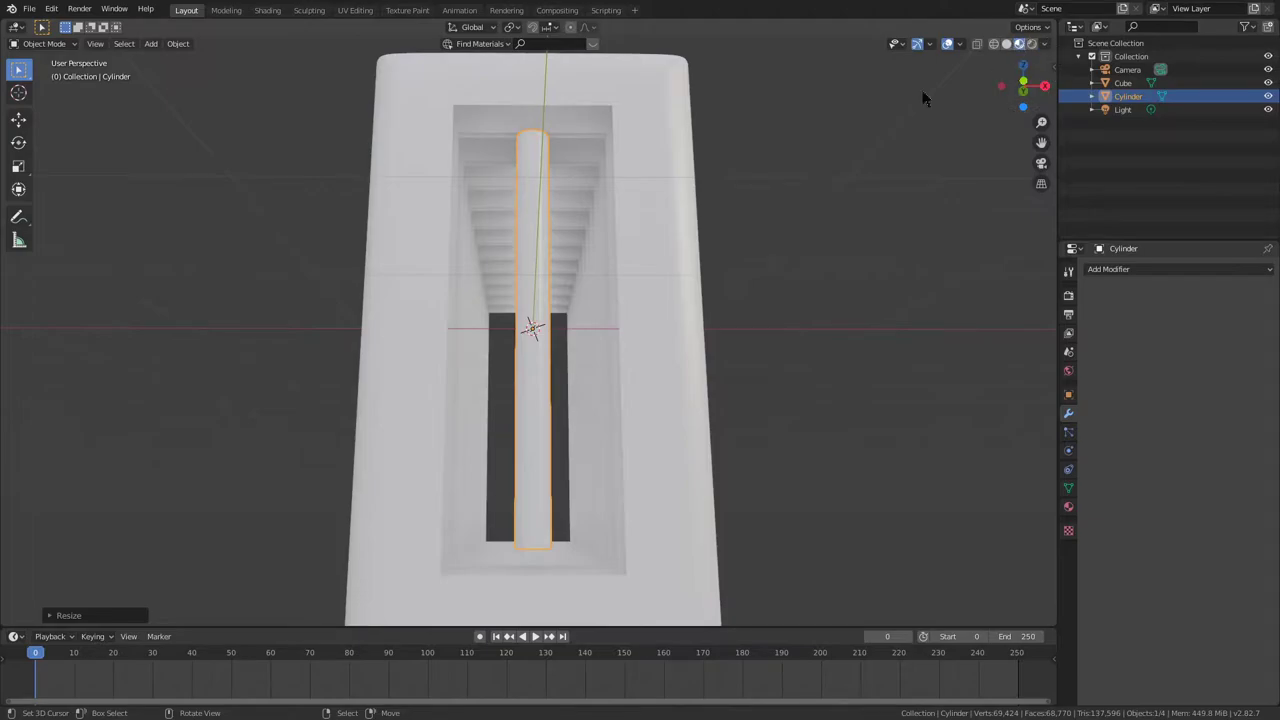
pyautogui.press('s')
pyautogui.moveTo(873, 122); pyautogui.dragTo(691, 217, button='middle')
pyautogui.press('z')
pyautogui.click(707, 150)
pyautogui.scroll(2, 752, 255)
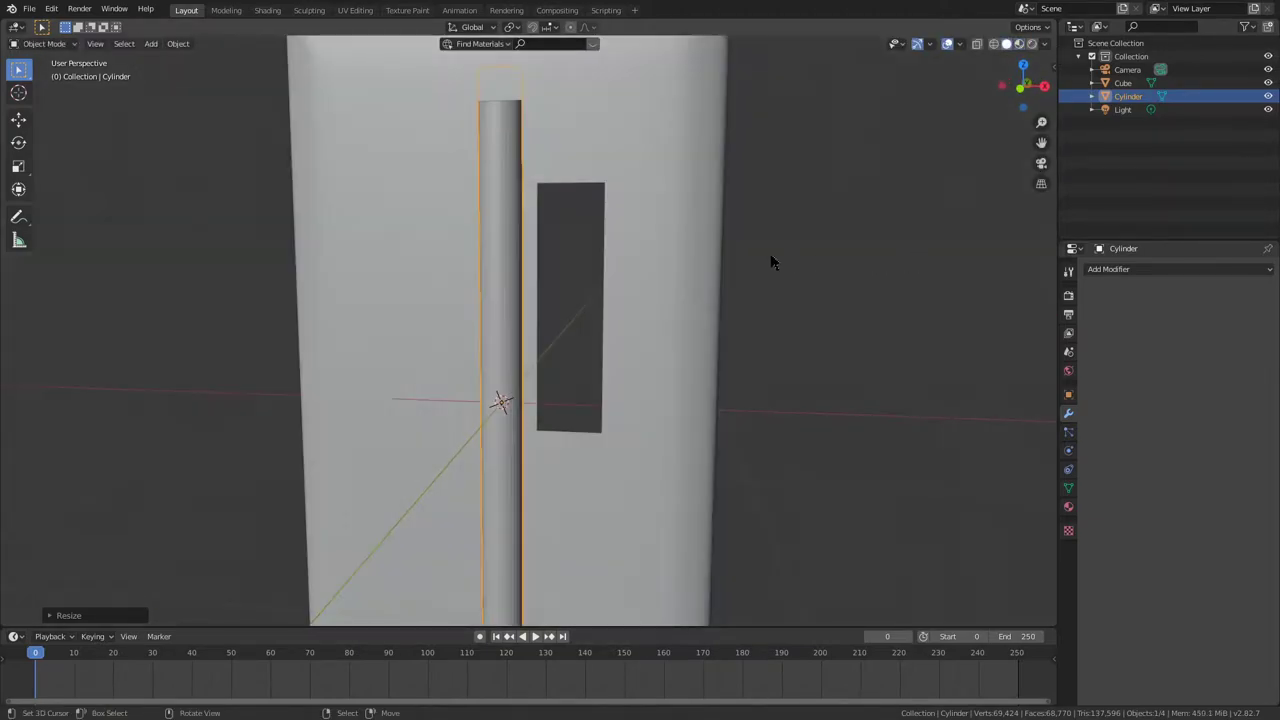
# - Add a Subdivision Surface modifier to the cylinder with viewport level 2
pyautogui.moveTo(760, 260); pyautogui.dragTo(1046, 260, button='middle')
pyautogui.click(1110, 269)
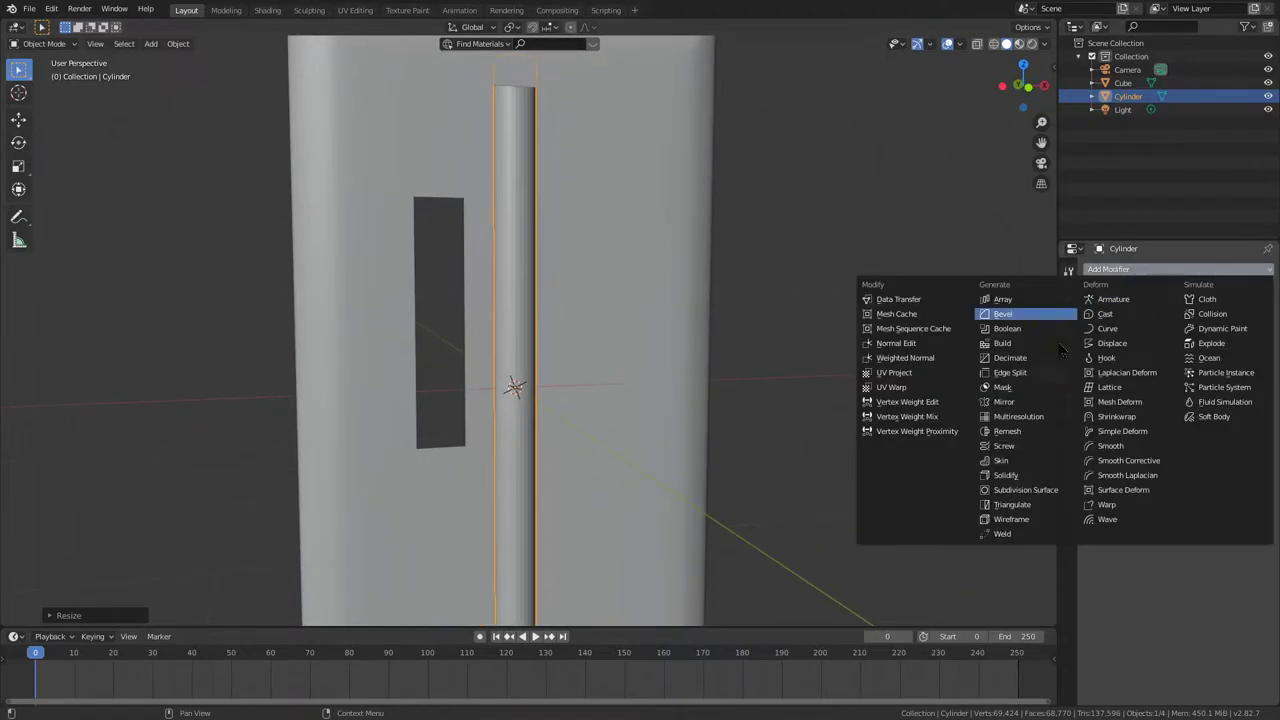
pyautogui.click(1039, 490)
pyautogui.click(1170, 370)
# - Add edge loops near the upper and lower ends of the cylinder to sharpen its subdivided ends
pyautogui.press('Tab')
pyautogui.scroll(-4, 555, 253)
pyautogui.click(522, 320)
pyautogui.click(538, 87)
pyautogui.hotkey('ctrl', 'r')
pyautogui.click(517, 260)
pyautogui.click(502, 228)
pyautogui.hotkey('ctrl', 'r')
pyautogui.click(486, 410)
pyautogui.click(480, 490)
pyautogui.hotkey('ctrl', 'r')
pyautogui.hotkey('ctrl', 'r')
pyautogui.click(524, 345)
pyautogui.click(525, 508)
pyautogui.press('Tab')
pyautogui.scroll(8, 529, 448)
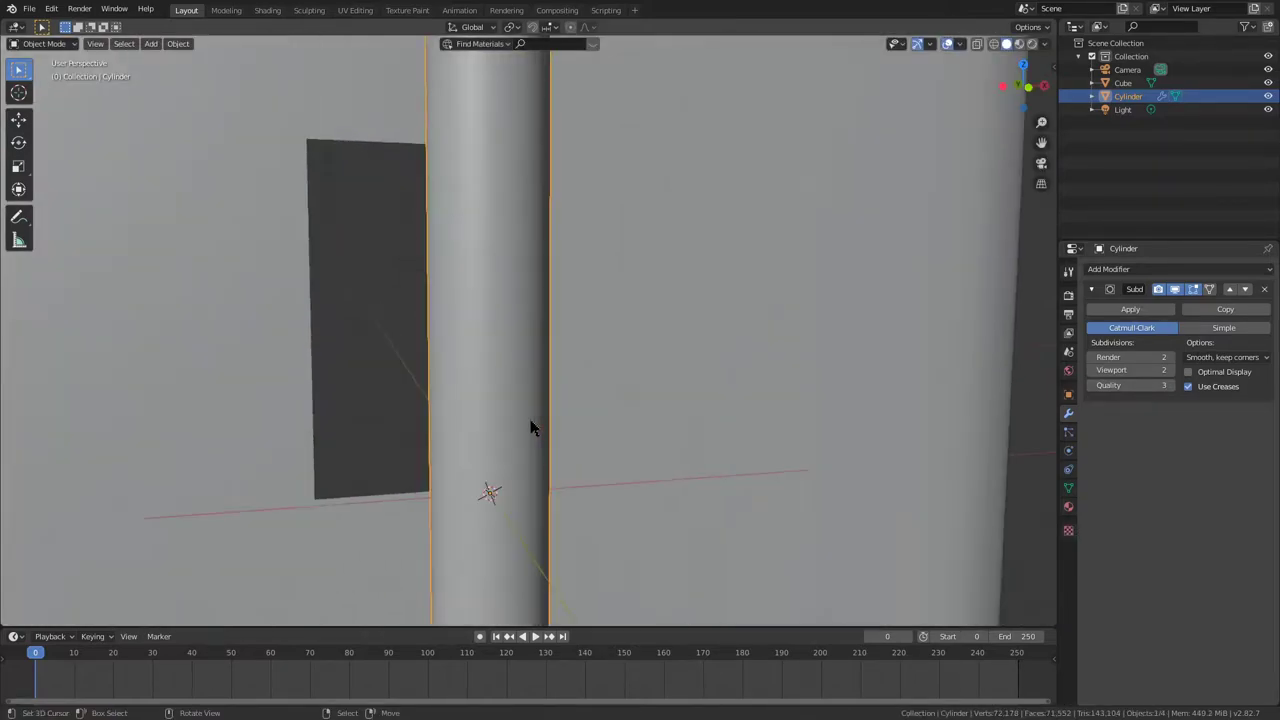
pyautogui.scroll(-5, 545, 422)
pyautogui.moveTo(655, 396); pyautogui.dragTo(637, 392, button='middle')
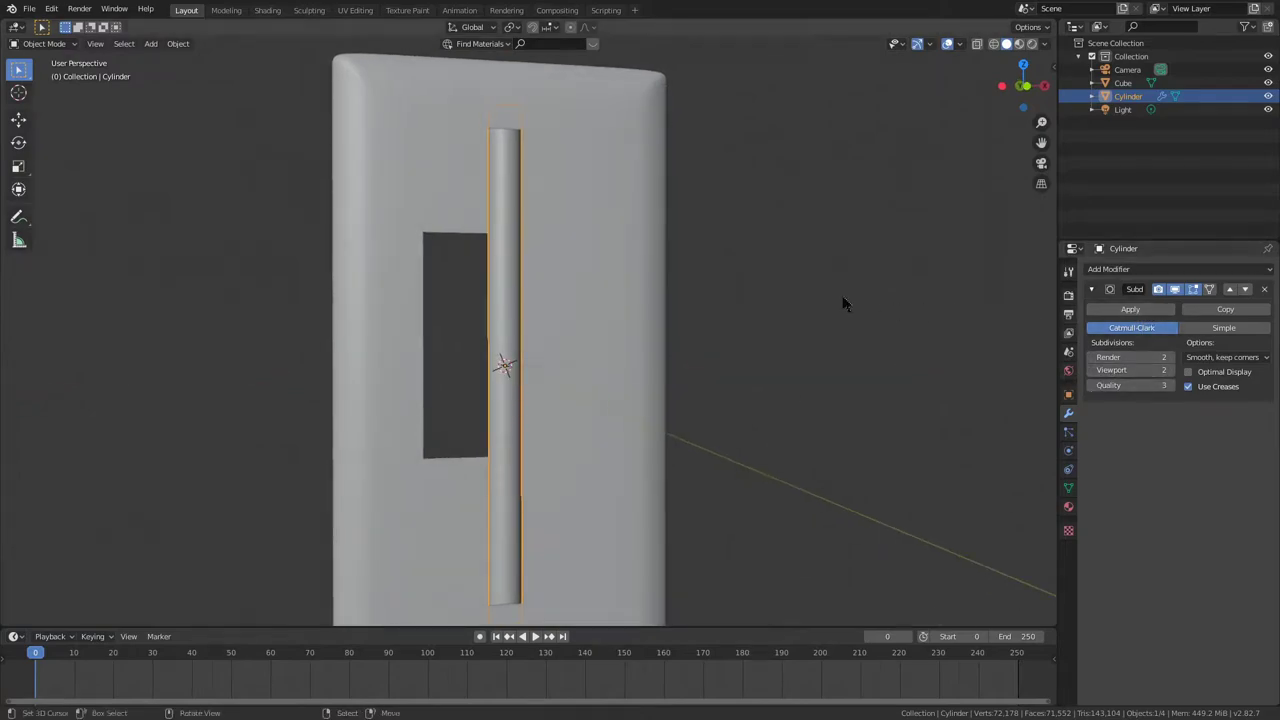
# - Adjust the cylinder's thickness by scaling in X and Y only, and apply its Subdivision Surface modifier
pyautogui.press('s')
pyautogui.hotkey('shift', 'z')
pyautogui.click(850, 302)
pyautogui.moveTo(865, 309); pyautogui.dragTo(766, 357, button='middle')
pyautogui.click(1114, 309)
pyautogui.moveTo(880, 345)
pyautogui.mouseDown(button='middle')
pyautogui.moveTo(836, 363)
pyautogui.moveTo(783, 343)
pyautogui.moveTo(862, 341)
pyautogui.mouseUp(button='middle')
pyautogui.scroll(-2, 783, 343)
pyautogui.rightClick(862, 341)
pyautogui.moveTo(580, 355)
pyautogui.mouseDown(button='middle')
pyautogui.moveTo(642, 362)
pyautogui.moveTo(595, 345)
pyautogui.mouseUp(button='middle')
pyautogui.click(476, 280)
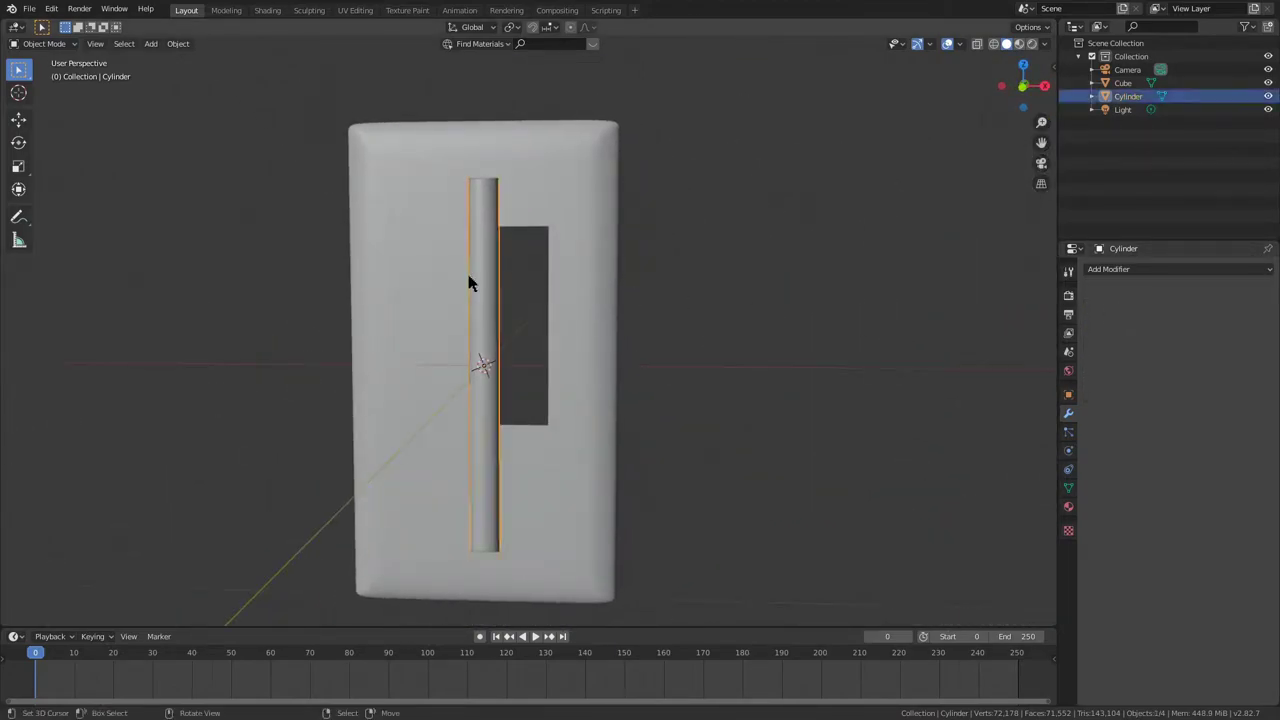
# - Add an Array modifier to the cylinder with relative offset 0 in X and 1.75 in Y and a count of 13
pyautogui.click(1150, 269)
pyautogui.click(935, 301)
pyautogui.moveTo(926, 309); pyautogui.dragTo(933, 327, button='middle')
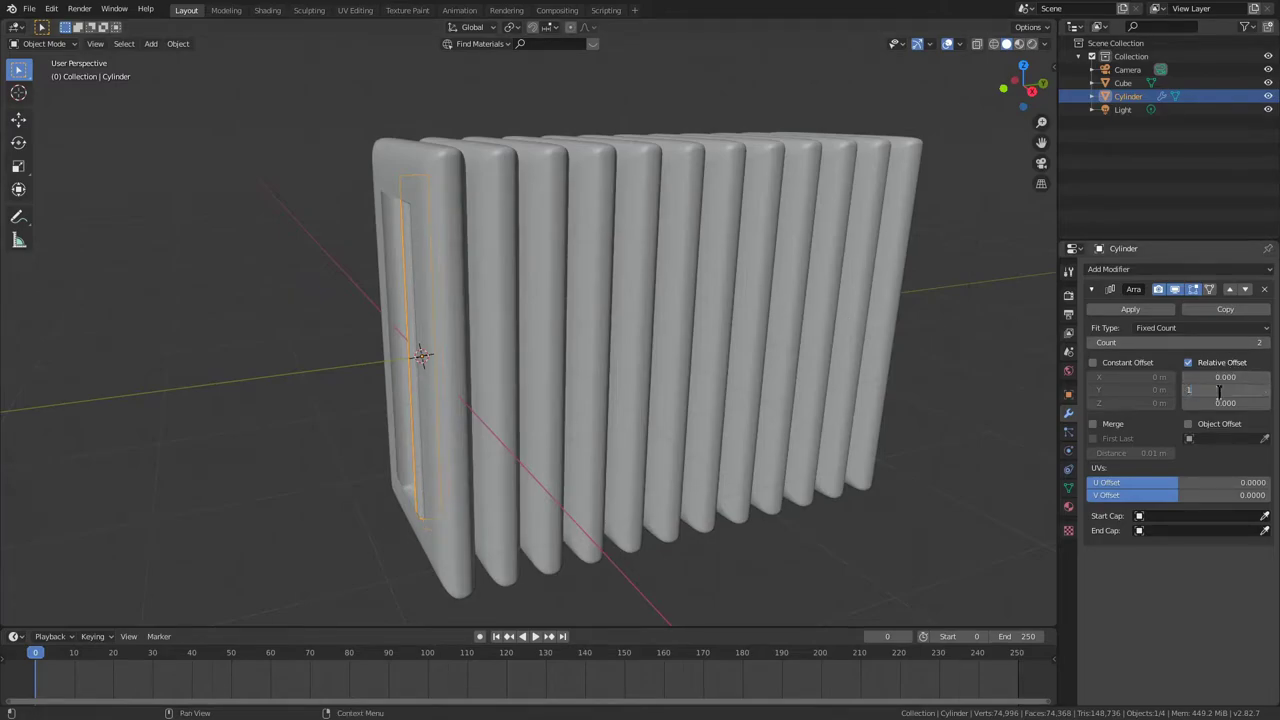
pyautogui.moveTo(905, 403); pyautogui.dragTo(863, 420, button='middle')
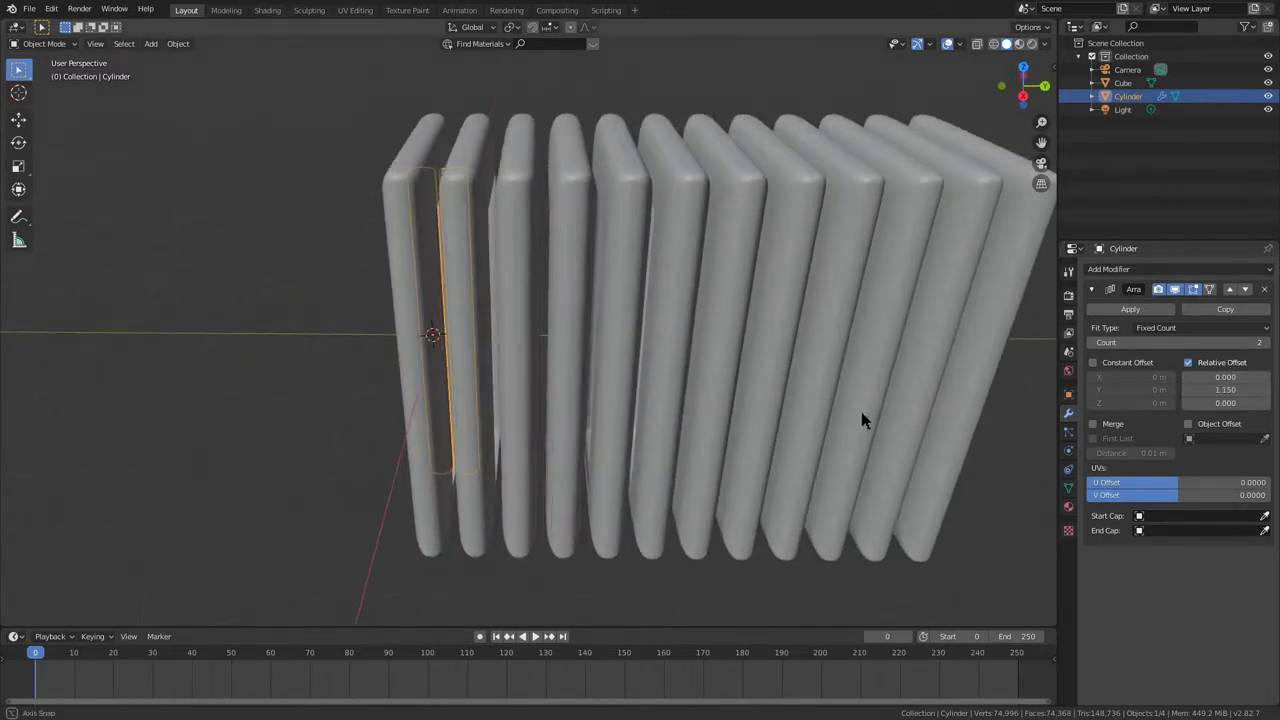
pyautogui.moveTo(750, 385); pyautogui.dragTo(742, 446, button='middle')
pyautogui.scroll(2, 882, 451)
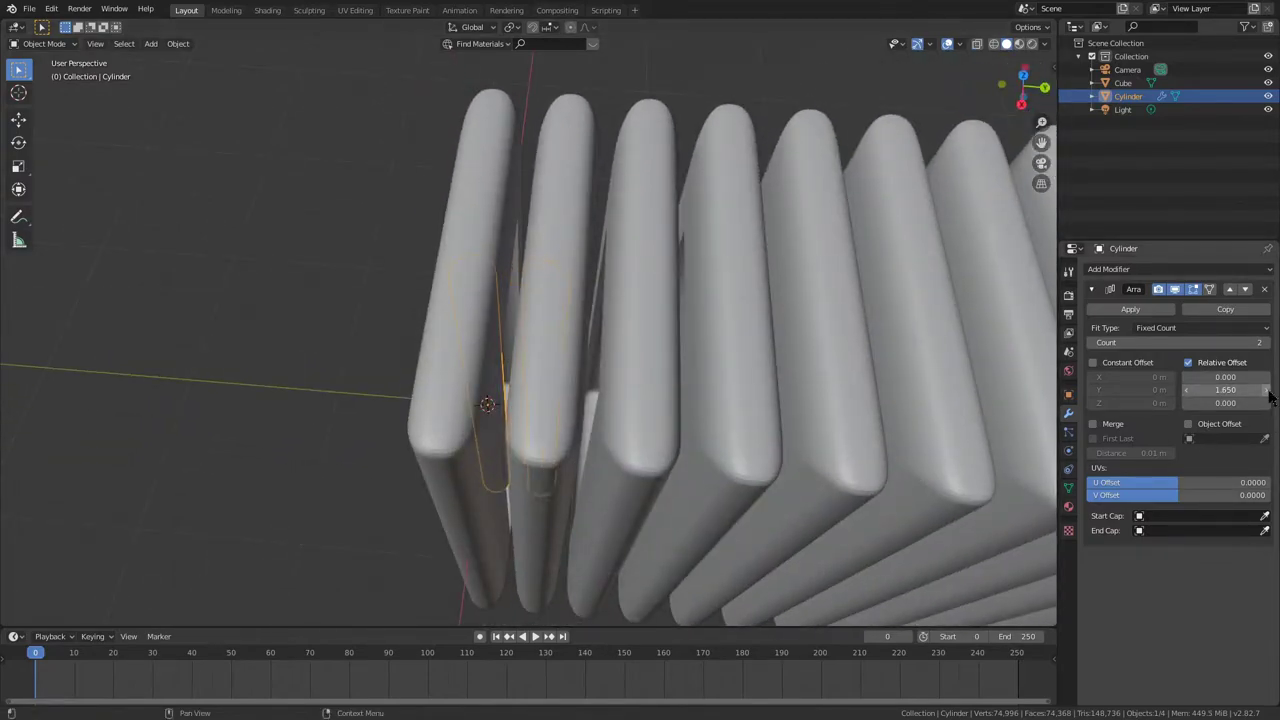
pyautogui.moveTo(990, 300); pyautogui.dragTo(831, 354, button='middle')
pyautogui.moveTo(1231, 343)
pyautogui.mouseDown()
pyautogui.moveTo(1250, 343)
pyautogui.moveTo(1236, 343)
pyautogui.mouseUp()
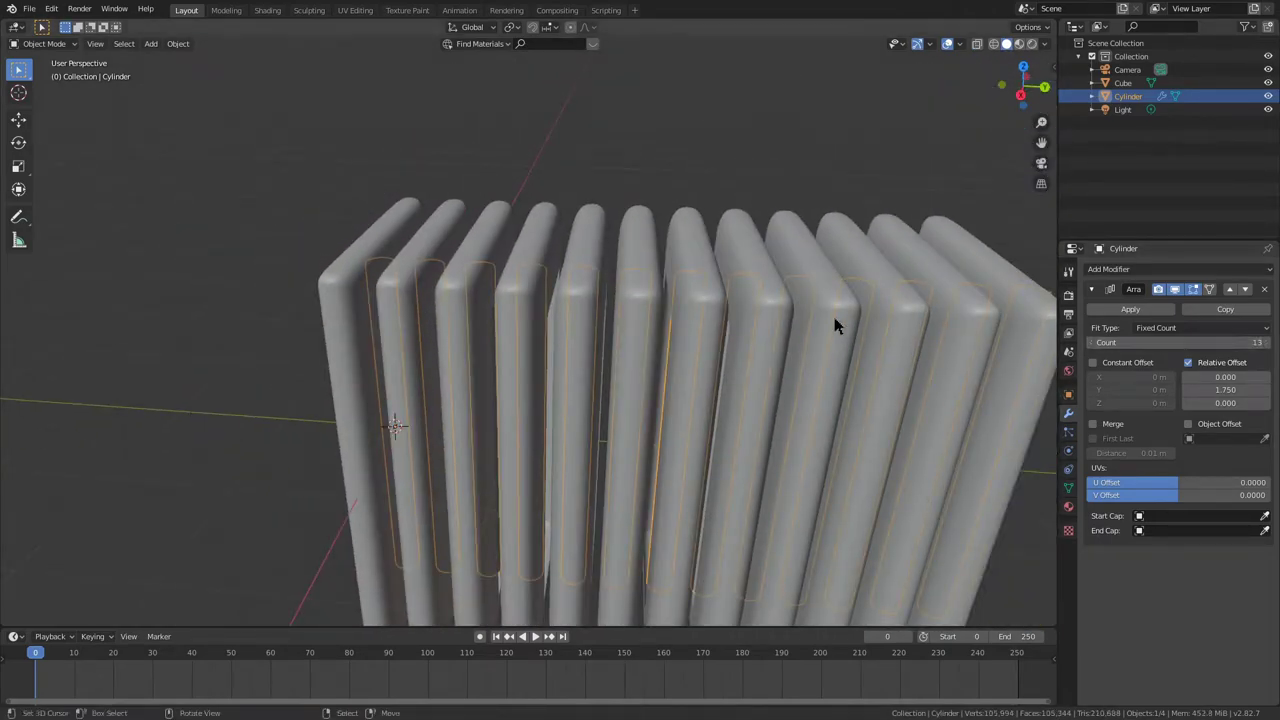
# - Align the cylinder copies with the radiator sections in top view, using a count of 12 and a Y relative offset of 1.77
pyautogui.press('KP_7')
pyautogui.keyDown('shift'); pyautogui.moveTo(706, 184); pyautogui.dragTo(668, 375, button='middle'); pyautogui.keyUp('shift')
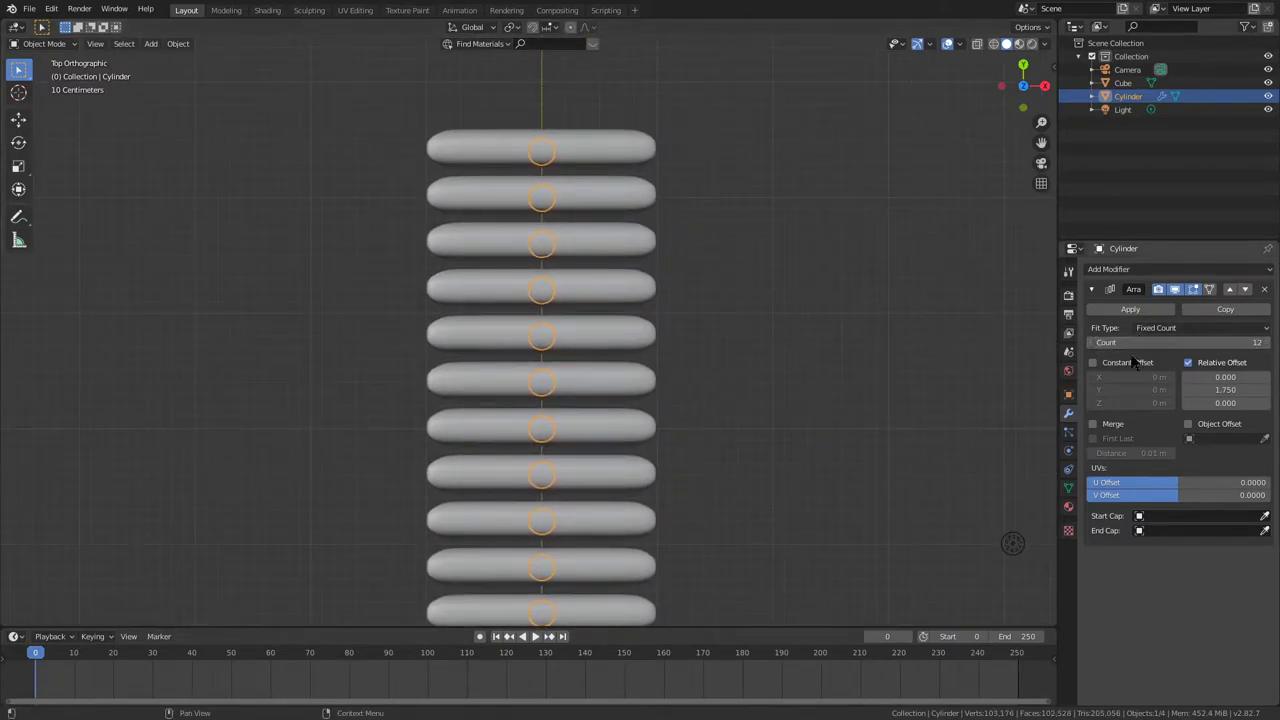
pyautogui.click(1267, 391)
pyautogui.click(1190, 389)
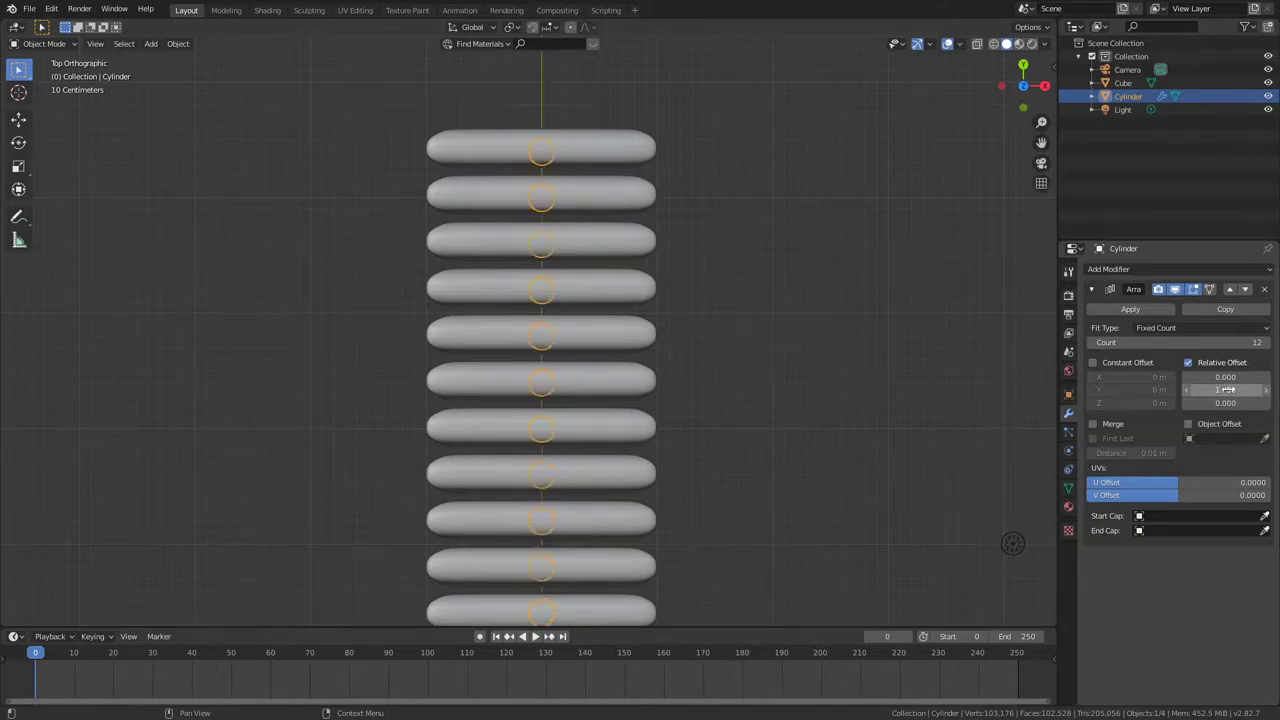
pyautogui.moveTo(1226, 390); pyautogui.dragTo(1237, 390)
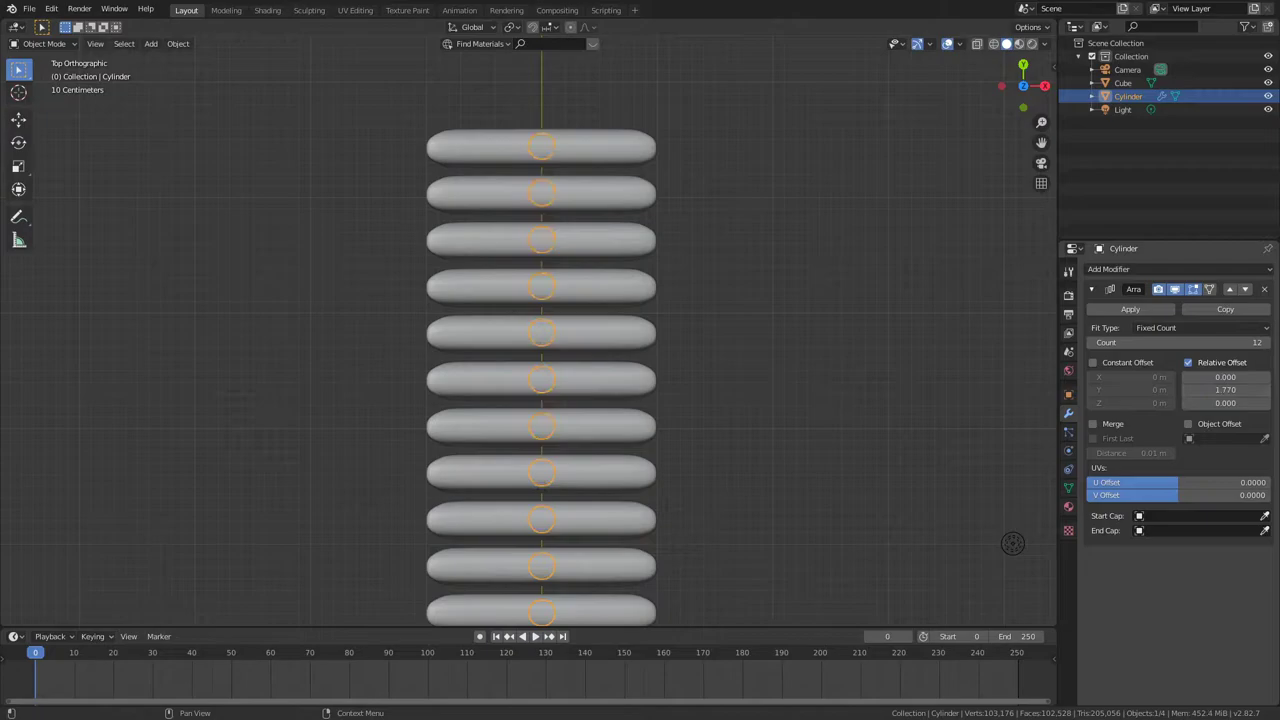
# - Apply the cylinder's Array modifier
pyautogui.moveTo(1013, 543); pyautogui.dragTo(760, 250, button='middle')
pyautogui.click(1134, 310)
pyautogui.moveTo(917, 325)
pyautogui.mouseDown(button='middle')
pyautogui.moveTo(709, 355)
pyautogui.moveTo(754, 384)
pyautogui.moveTo(760, 326)
pyautogui.moveTo(909, 270)
pyautogui.moveTo(933, 282)
pyautogui.moveTo(729, 297)
pyautogui.mouseUp(button='middle')
# - Deselect everything and inspect the radiator with its inner cylinders in different viewport shading modes
pyautogui.hotkey('alt', 'a')
pyautogui.press('z')
pyautogui.click(754, 325)
pyautogui.press('z')
pyautogui.click(724, 352)
pyautogui.press('z')
pyautogui.click(764, 285)
pyautogui.press('z')
pyautogui.click(760, 302)
# - Select all non-manifold vertices around the radiator section openings in Edit Mode
pyautogui.click(670, 240)
pyautogui.press('Tab')
pyautogui.moveTo(676, 262)
pyautogui.mouseDown(button='middle')
pyautogui.moveTo(815, 262)
pyautogui.moveTo(833, 237)
pyautogui.mouseUp(button='middle')
pyautogui.press('s')
pyautogui.press('x')
pyautogui.rightClick(803, 245)
pyautogui.hotkey('alt', 'a')
pyautogui.click(163, 46)
pyautogui.moveTo(223, 214)
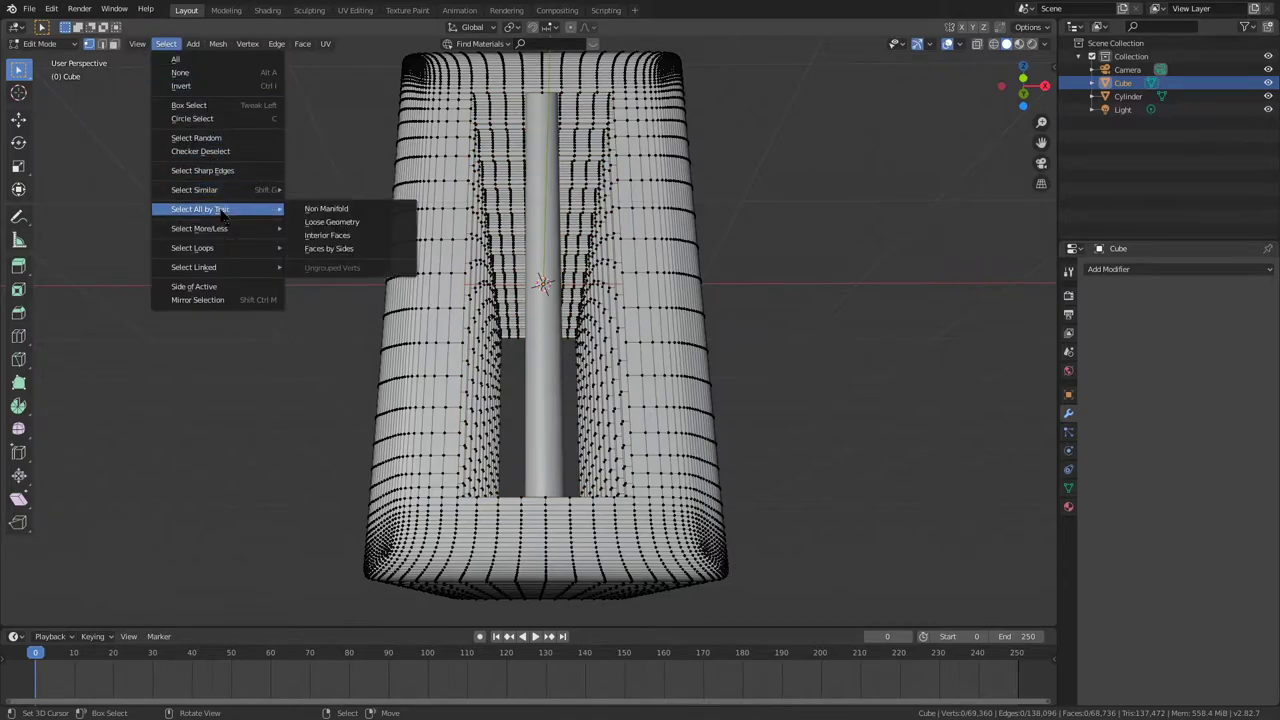
pyautogui.click(326, 208)
# - Narrow the section openings by scaling the selected border vertices to 0.7 along local X, and return to Object Mode
pyautogui.moveTo(540, 330); pyautogui.dragTo(700, 300, button='middle')
pyautogui.press('s')
pyautogui.press('x')
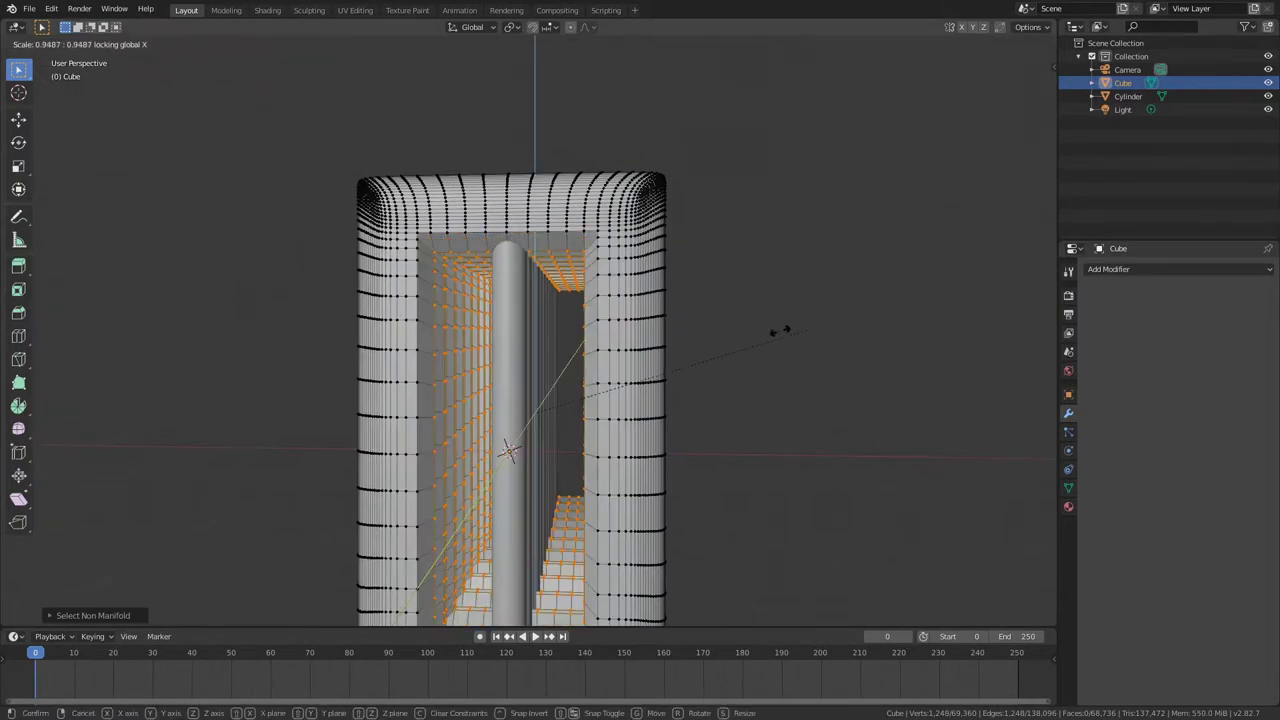
pyautogui.press('x')
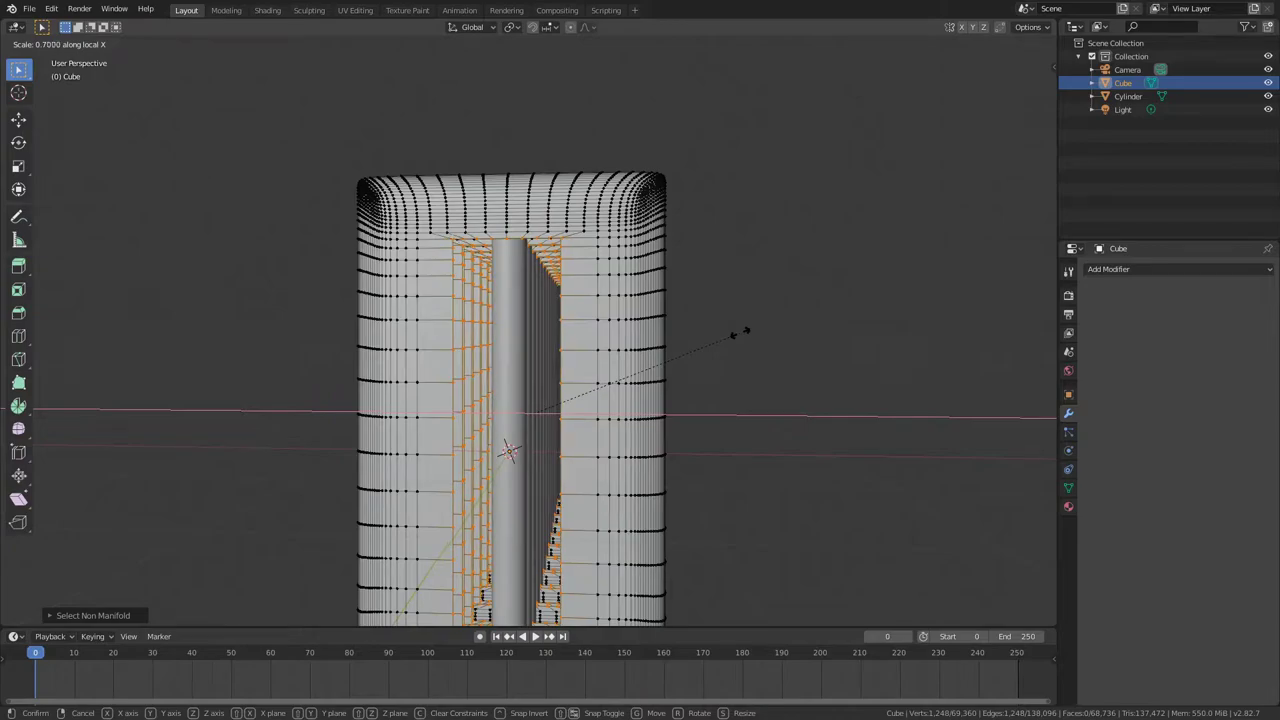
pyautogui.click(740, 333)
pyautogui.press('Tab')
pyautogui.moveTo(752, 305); pyautogui.dragTo(863, 233, button='middle')
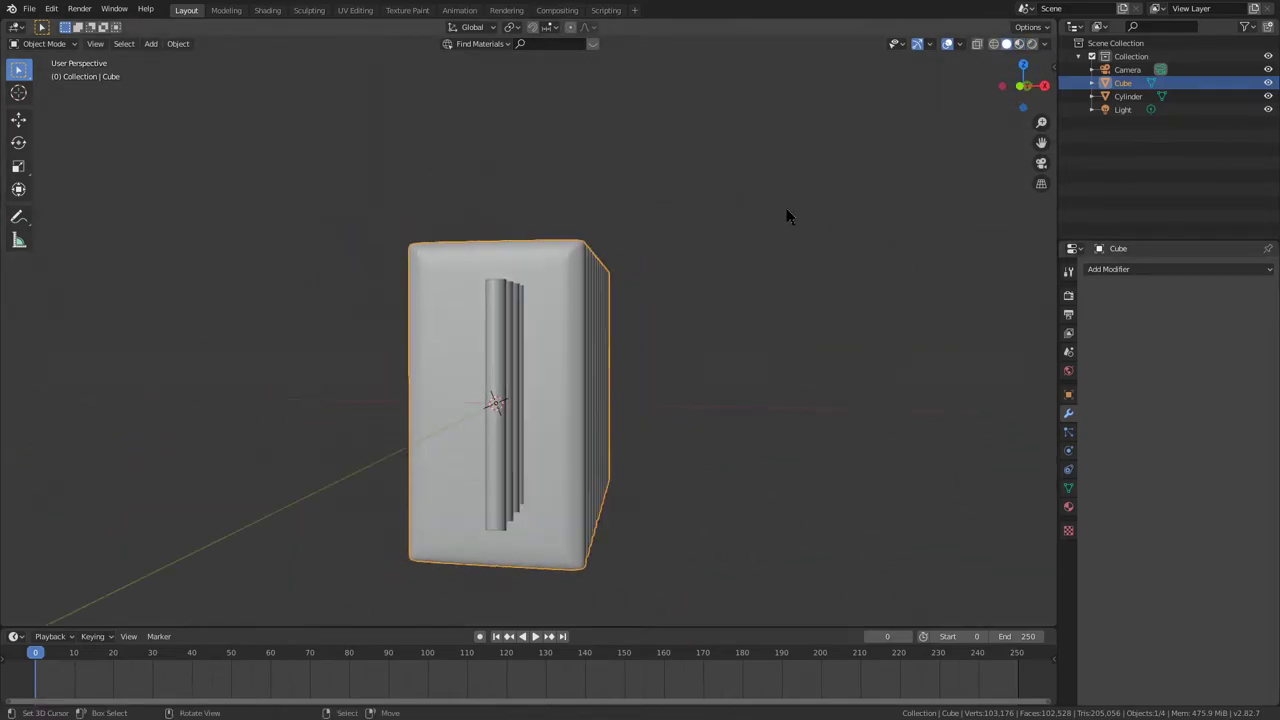
# - Edit the radiator mesh in face selection mode and view it from directly below
pyautogui.moveTo(649, 448); pyautogui.dragTo(628, 216, button='middle')
pyautogui.scroll(1, 628, 216)
pyautogui.press('Tab')
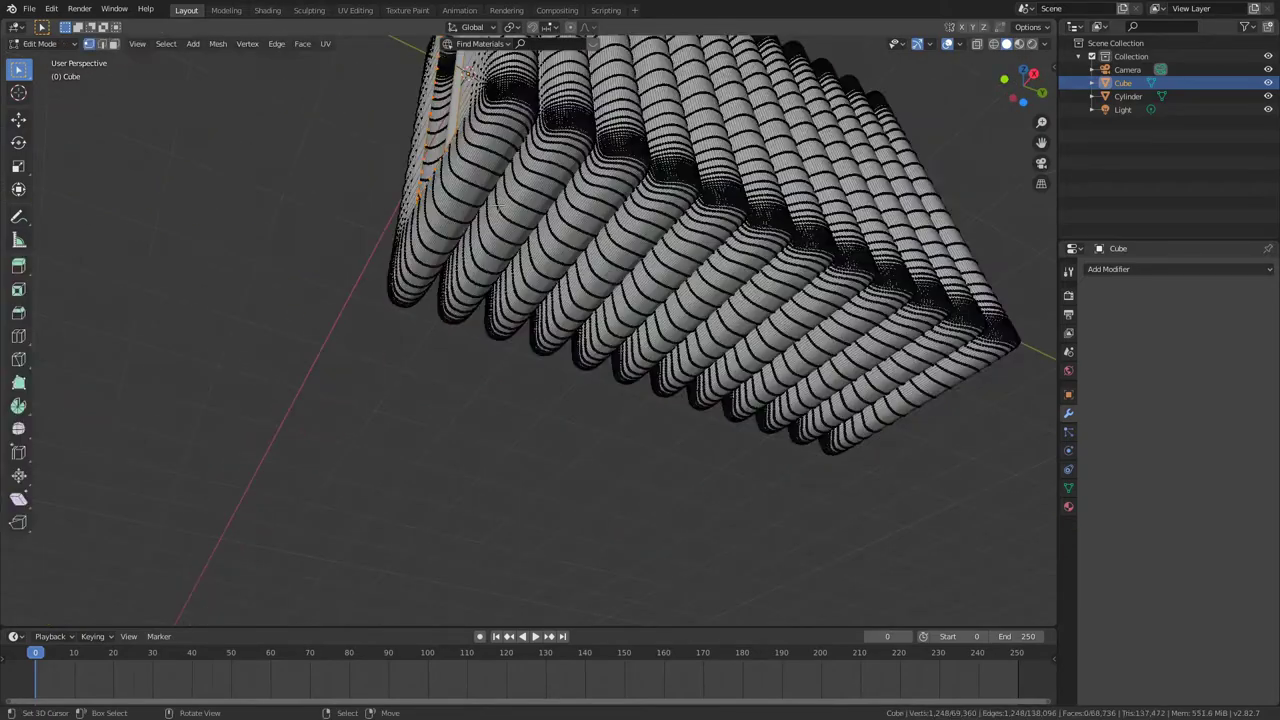
pyautogui.moveTo(480, 203); pyautogui.dragTo(508, 215, button='middle')
pyautogui.scroll(3, 515, 222)
pyautogui.press('3')
pyautogui.scroll(2, 508, 215)
pyautogui.press('KP_7')
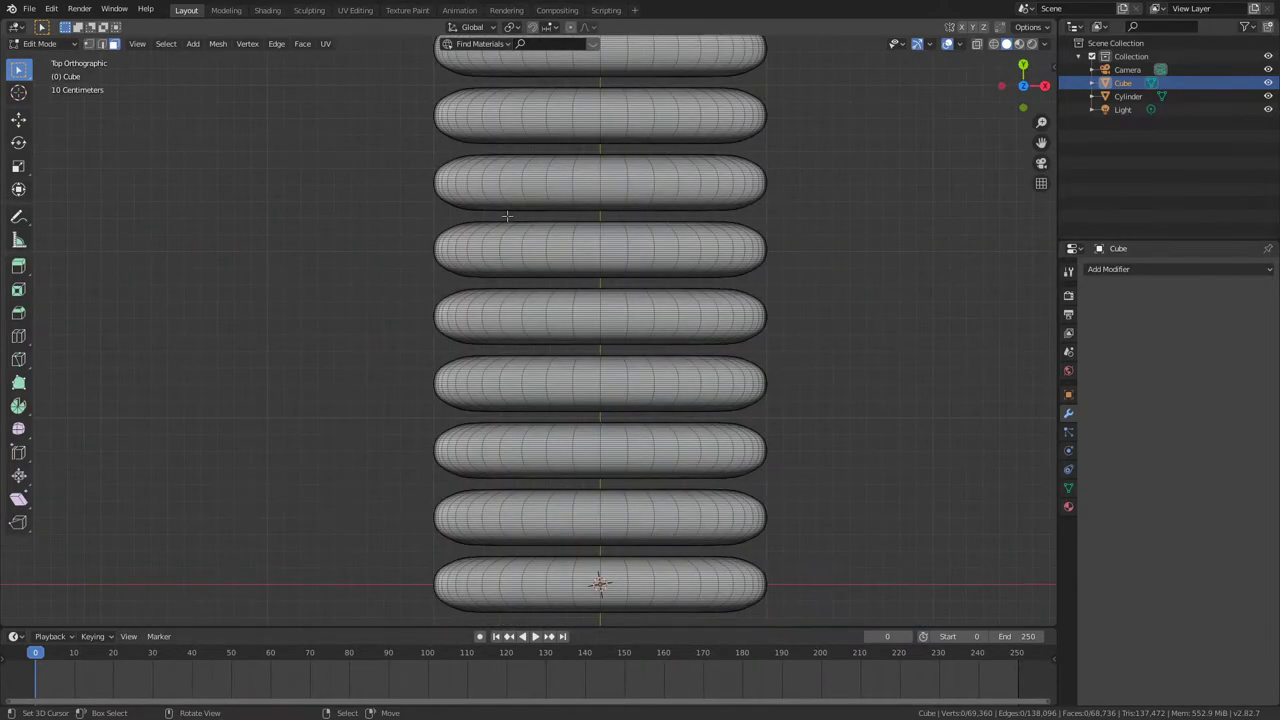
pyautogui.press('ctrl+KP_7')
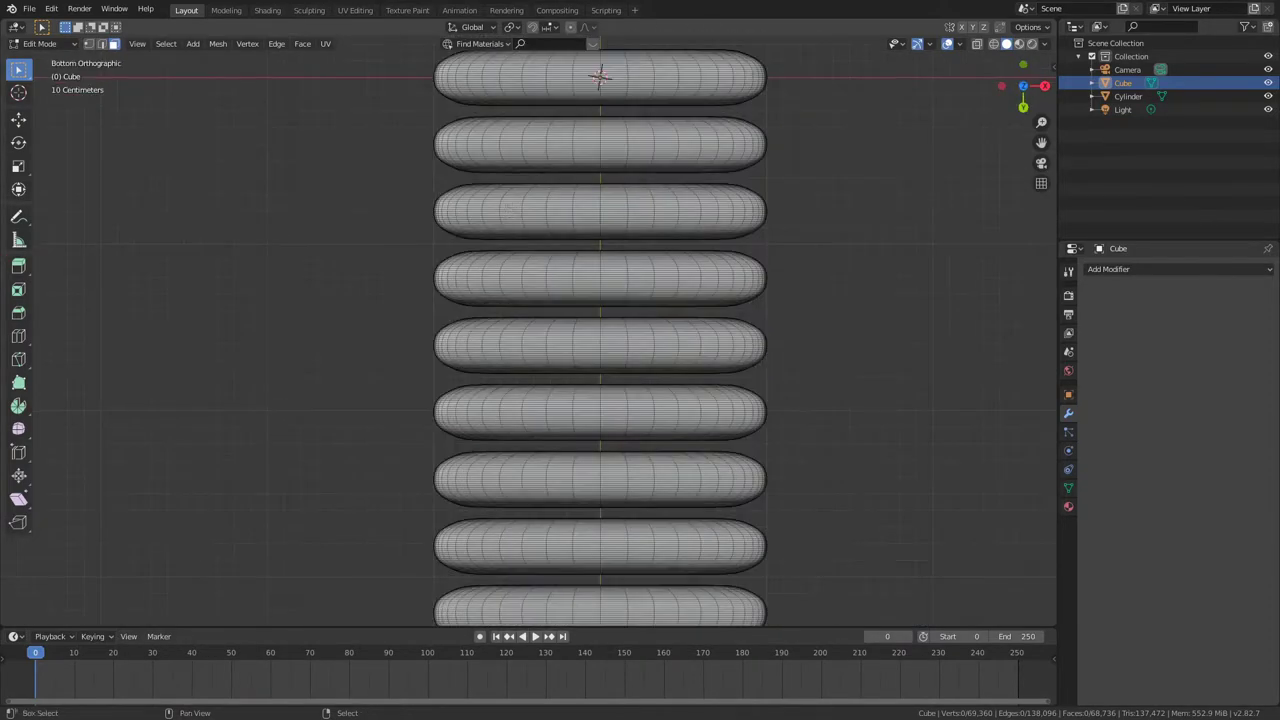
# - Try circle-selecting faces on the underside of a radiator section, and return to Object Mode
pyautogui.keyDown('shift'); pyautogui.moveTo(501, 220); pyautogui.dragTo(416, 348, button='middle'); pyautogui.keyUp('shift')
pyautogui.scroll(3, 416, 348)
pyautogui.keyDown('shift'); pyautogui.moveTo(422, 114); pyautogui.dragTo(392, 312, button='middle'); pyautogui.keyUp('shift')
pyautogui.scroll(3, 392, 312)
pyautogui.press('c')
pyautogui.moveTo(392, 312); pyautogui.dragTo(464, 299)
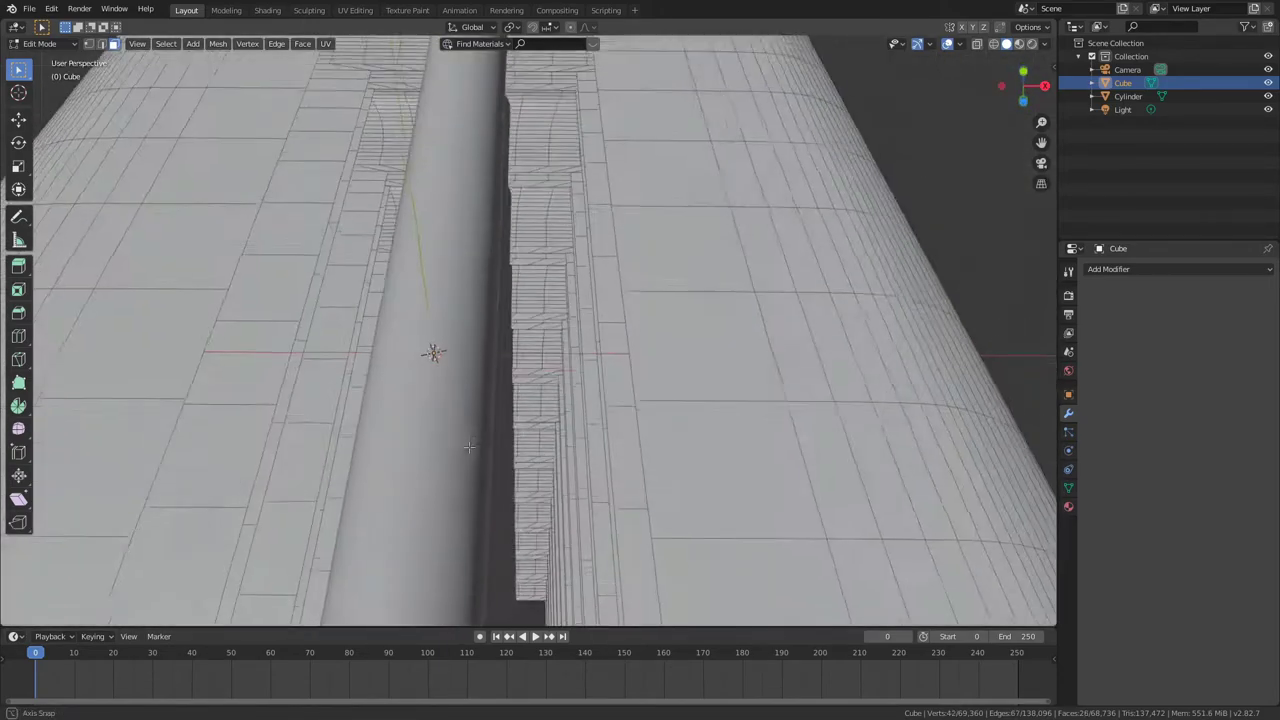
pyautogui.scroll(-5, 497, 349)
pyautogui.moveTo(480, 270); pyautogui.dragTo(497, 349, button='middle')
pyautogui.press('Tab')
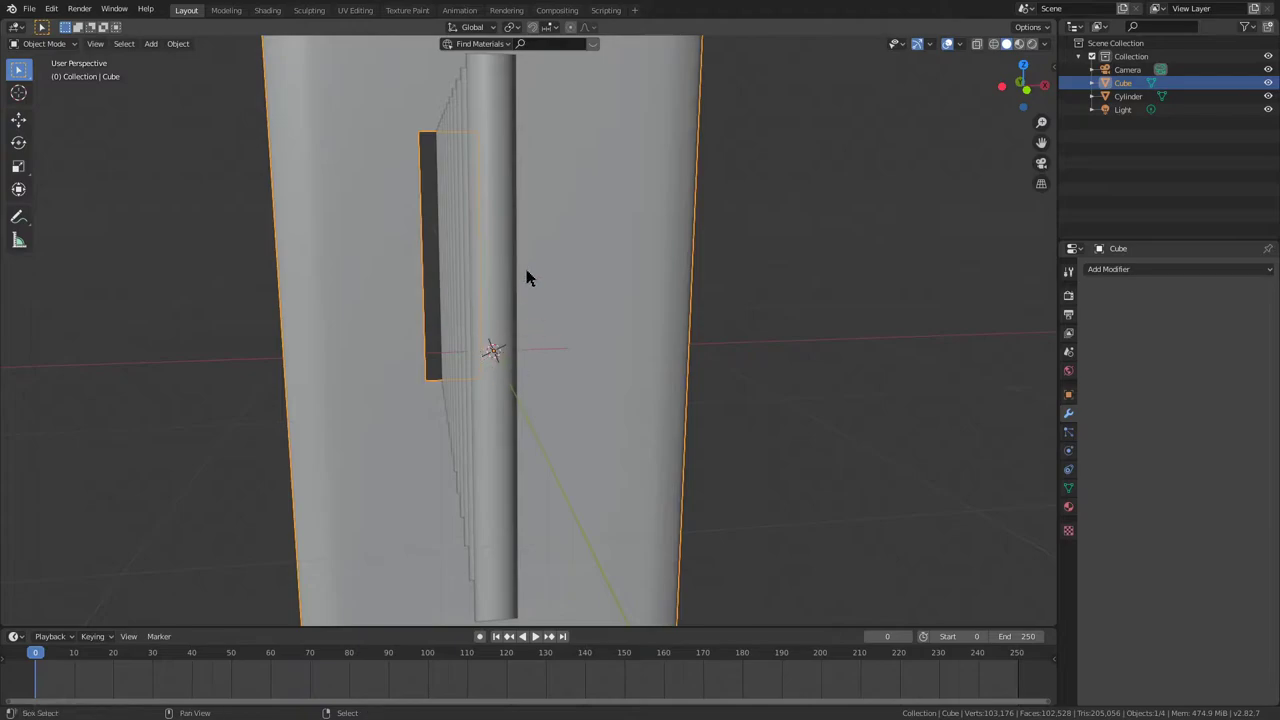
pyautogui.scroll(-4, 533, 278)
pyautogui.moveTo(606, 297); pyautogui.dragTo(547, 250, button='middle')
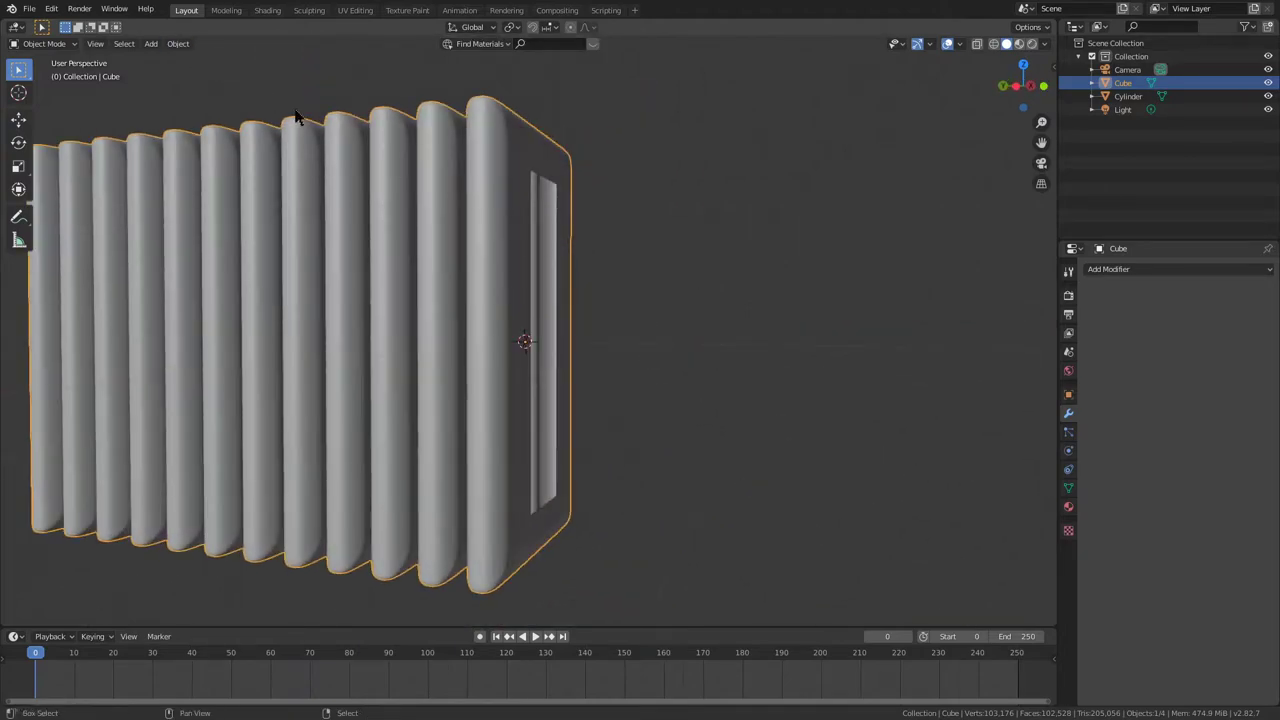
# - Add a circle mesh at the 3D cursor with its fill type set to Ngon
pyautogui.hotkey('shift', 'a')
pyautogui.moveTo(386, 189)
pyautogui.click(446, 216)
pyautogui.moveTo(446, 216); pyautogui.dragTo(407, 259, button='middle')
pyautogui.click(52, 615)
pyautogui.click(180, 499)
pyautogui.click(165, 530)
# - Set the new circle's vertex count to 64
pyautogui.scroll(3, 882, 366)
pyautogui.press('s')
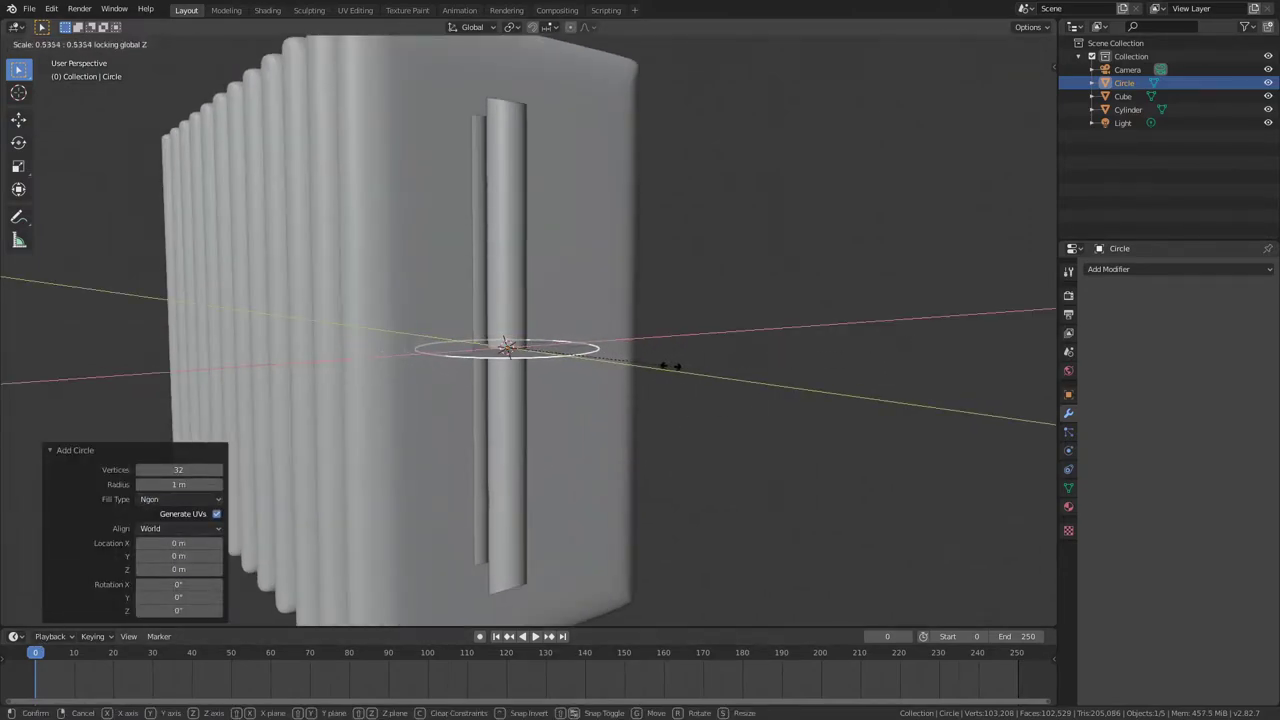
pyautogui.rightClick(508, 350)
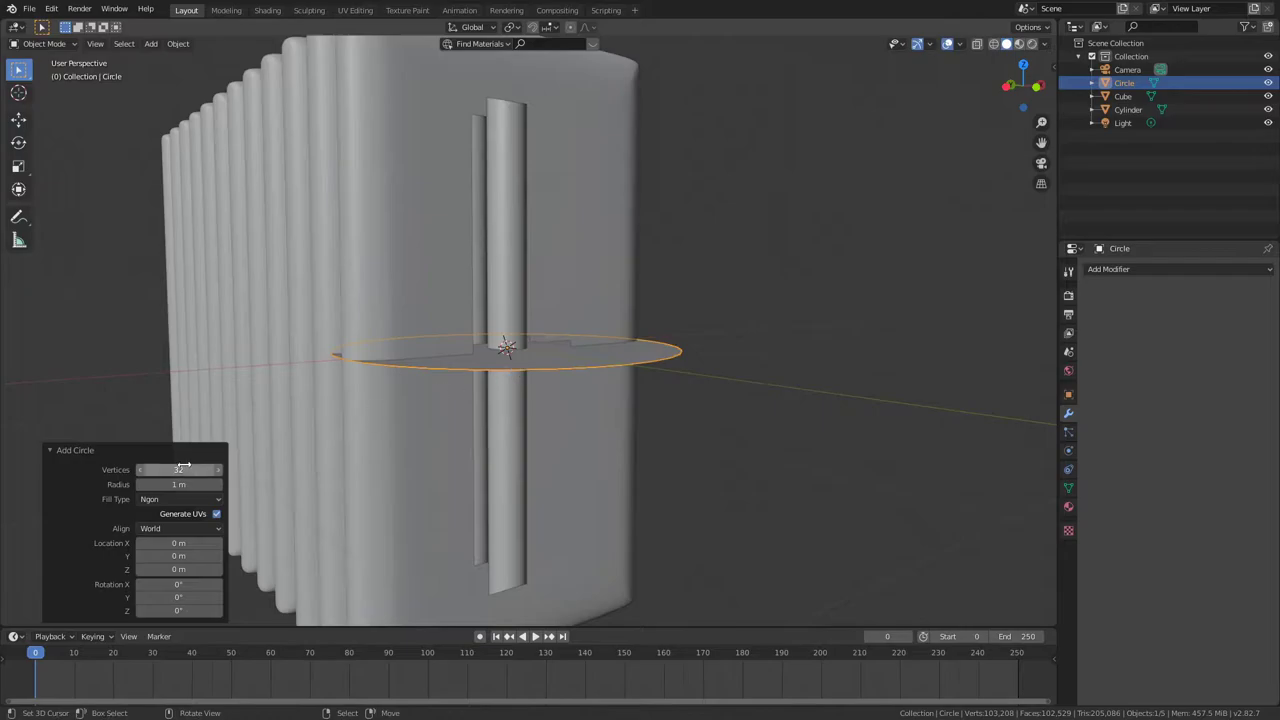
pyautogui.write('6')
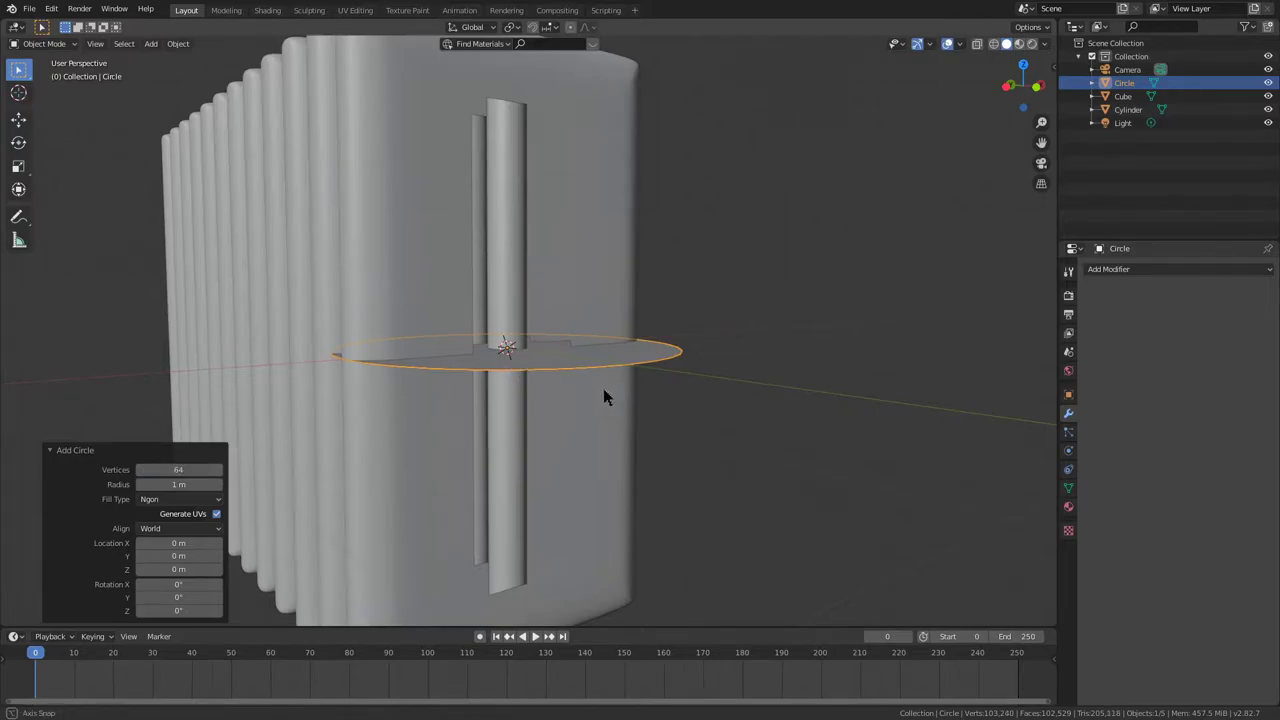
# - Scale the filled 64-vertex circle down by a factor of about -0.106
pyautogui.write('4')
pyautogui.press('Return')
pyautogui.moveTo(601, 391); pyautogui.dragTo(669, 229, button='middle')
pyautogui.press('s')
pyautogui.click(517, 158)
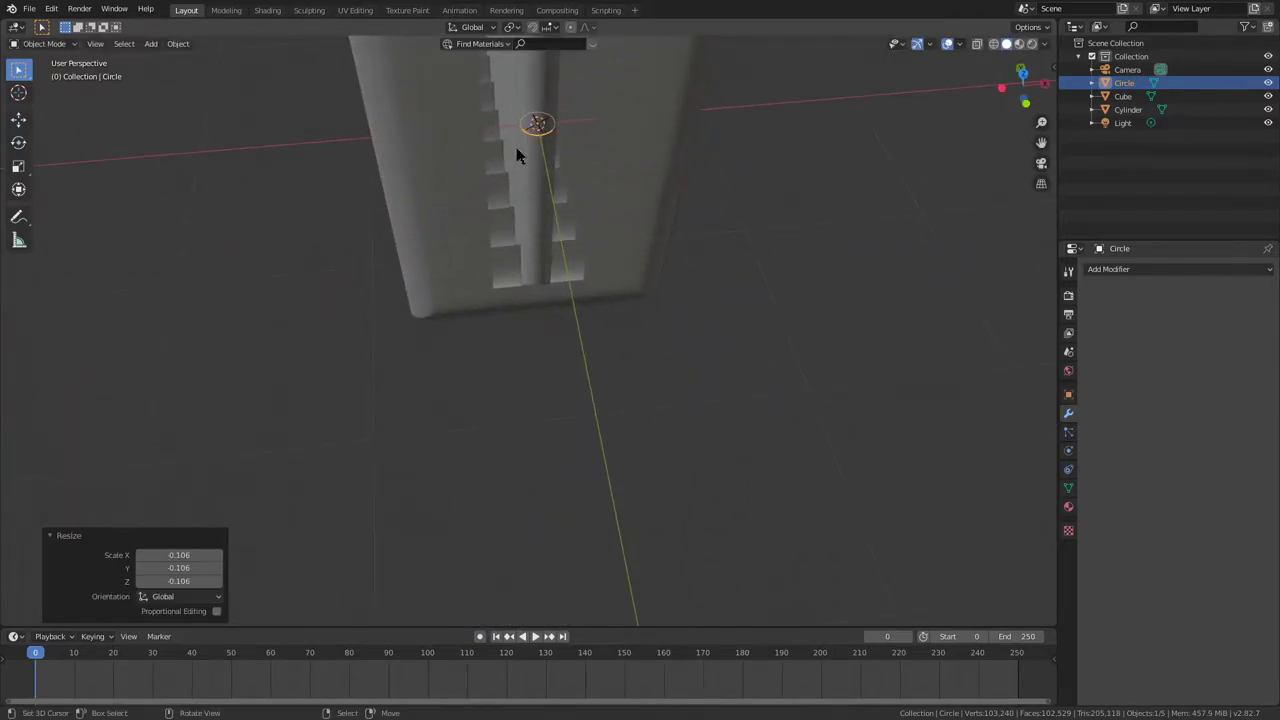
# - Move the small circle down along the Z axis to the underside of the front radiator section
pyautogui.press('g')
pyautogui.press('z')
pyautogui.click(587, 325)
pyautogui.moveTo(587, 325); pyautogui.dragTo(543, 164, button='middle')
pyautogui.press('g')
pyautogui.press('z')
pyautogui.click(555, 213)
pyautogui.moveTo(555, 213)
pyautogui.mouseDown(button='middle')
pyautogui.moveTo(680, 223)
pyautogui.moveTo(539, 177)
pyautogui.moveTo(580, 229)
pyautogui.moveTo(543, 199)
pyautogui.mouseUp(button='middle')
pyautogui.press('g')
pyautogui.press('z')
pyautogui.click(533, 166)
# - In Edit Mode, extrude the circle downward into a short stem, with a final extrusion of about 0.064 m
pyautogui.press('Tab')
pyautogui.press('e')
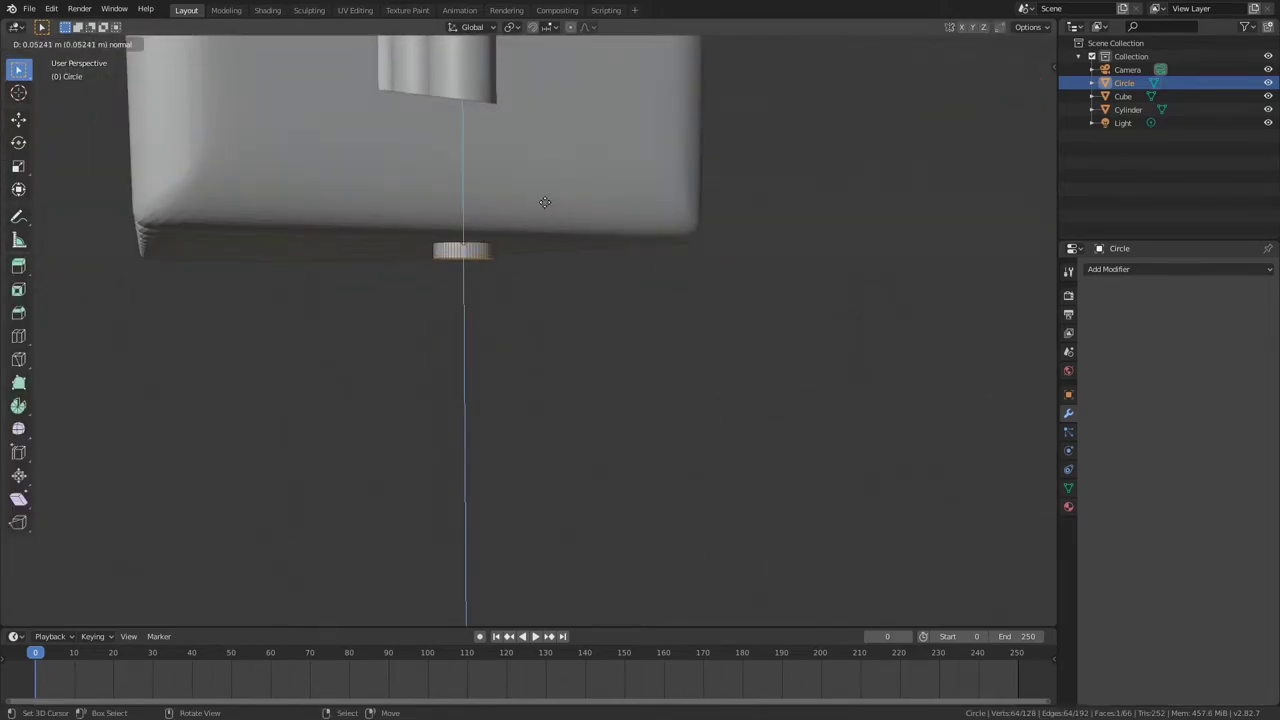
pyautogui.click(544, 204)
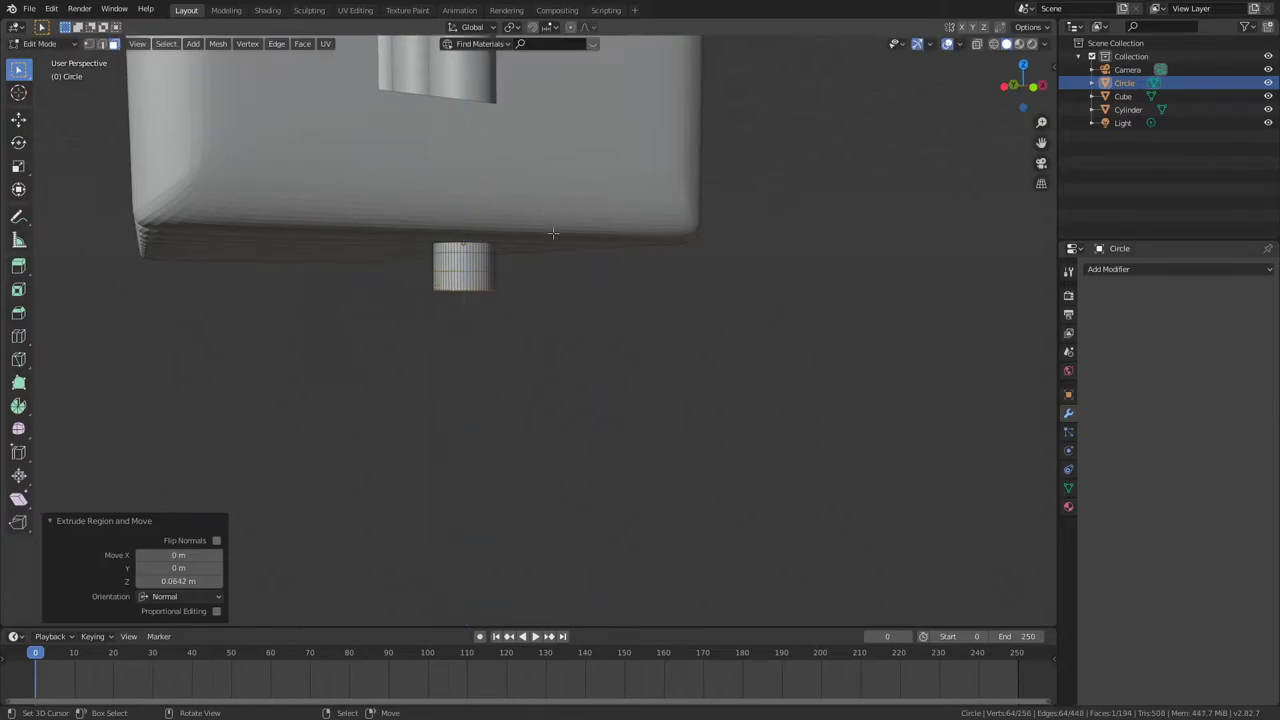
# - Extrude the stem's end outward with a scale of about 1.51, and extrude that rim down about 0.059 m as a flange
pyautogui.press('e')
pyautogui.press('s')
pyautogui.click(601, 234)
pyautogui.moveTo(601, 234); pyautogui.dragTo(559, 252, button='middle')
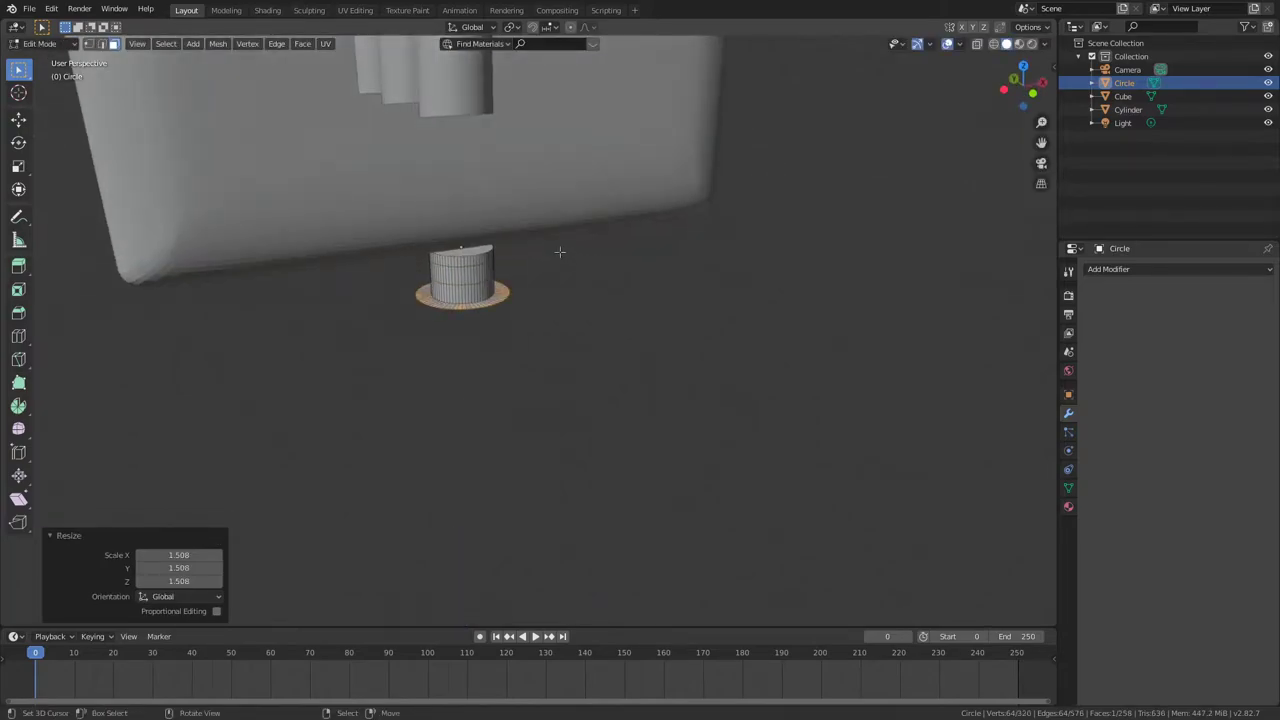
pyautogui.press('e')
pyautogui.click(508, 213)
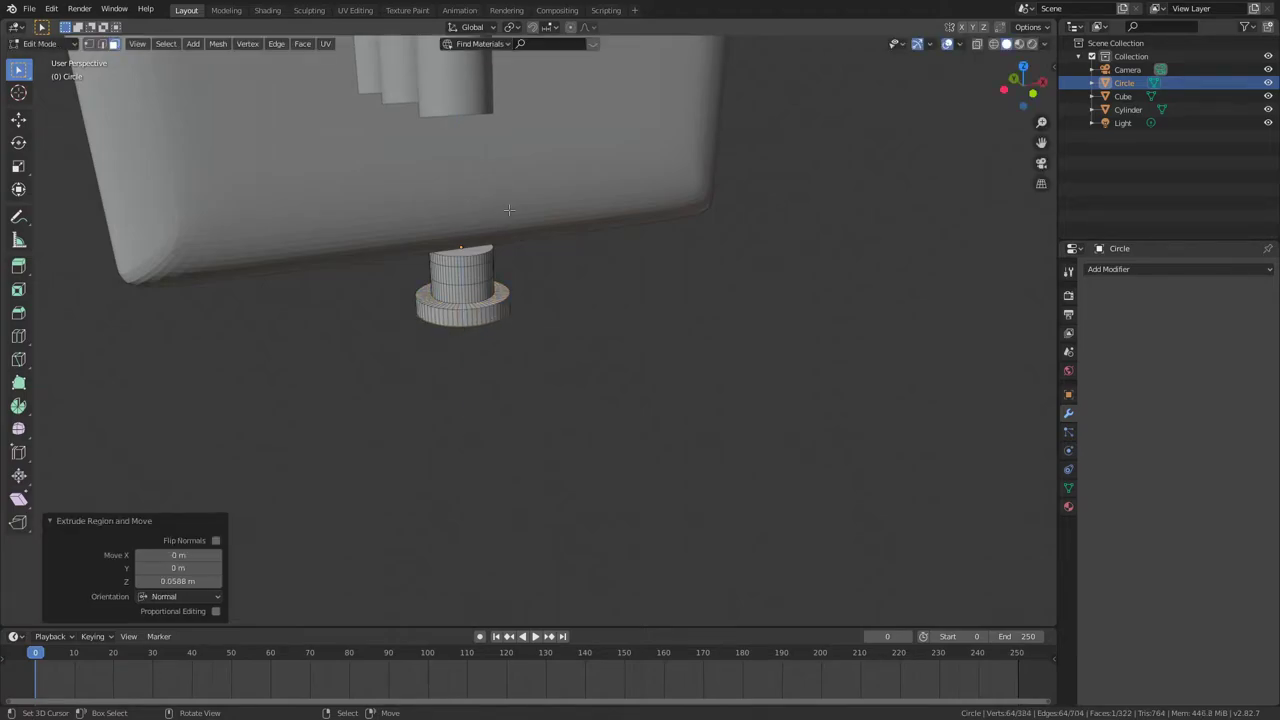
# - In Object Mode, widen the foot by about 1.28 in X and Y while keeping its height
pyautogui.press('Tab')
pyautogui.moveTo(508, 213); pyautogui.dragTo(526, 180, button='middle')
pyautogui.press('s')
pyautogui.hotkey('shift', 'z')
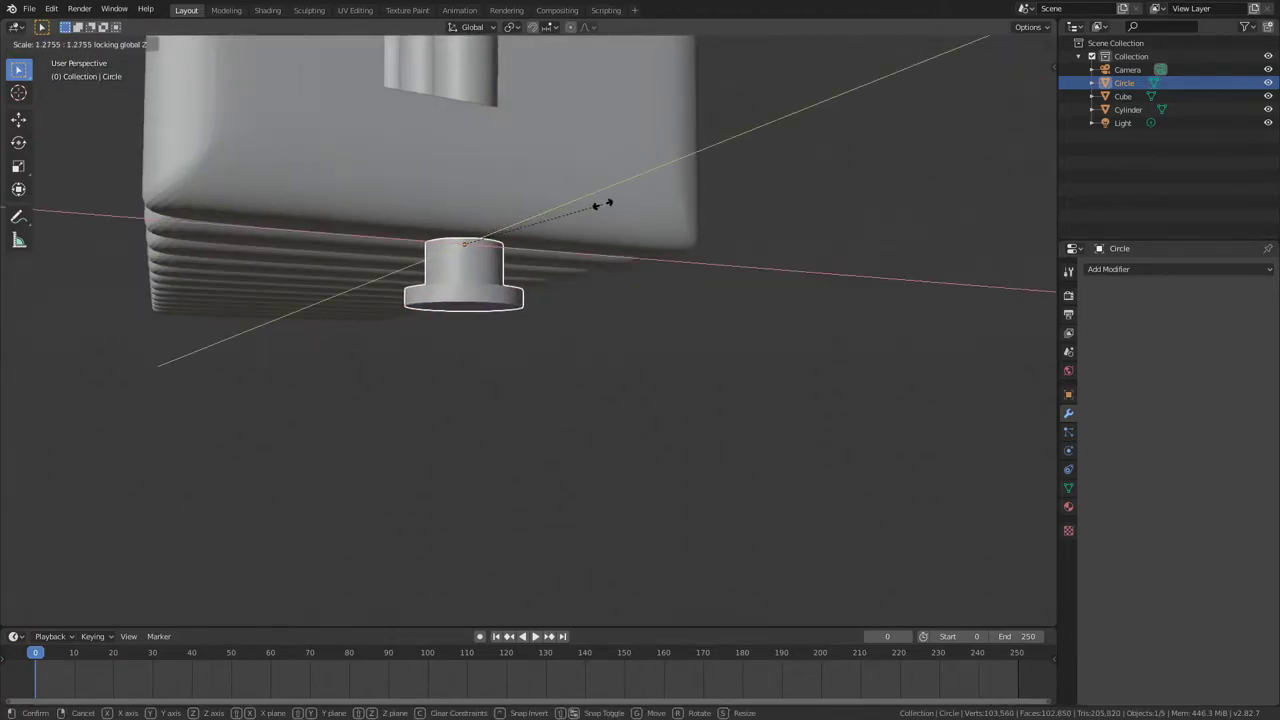
pyautogui.click(602, 206)
pyautogui.moveTo(602, 206); pyautogui.dragTo(714, 171, button='middle')
pyautogui.press('s')
pyautogui.hotkey('shift', 'x')
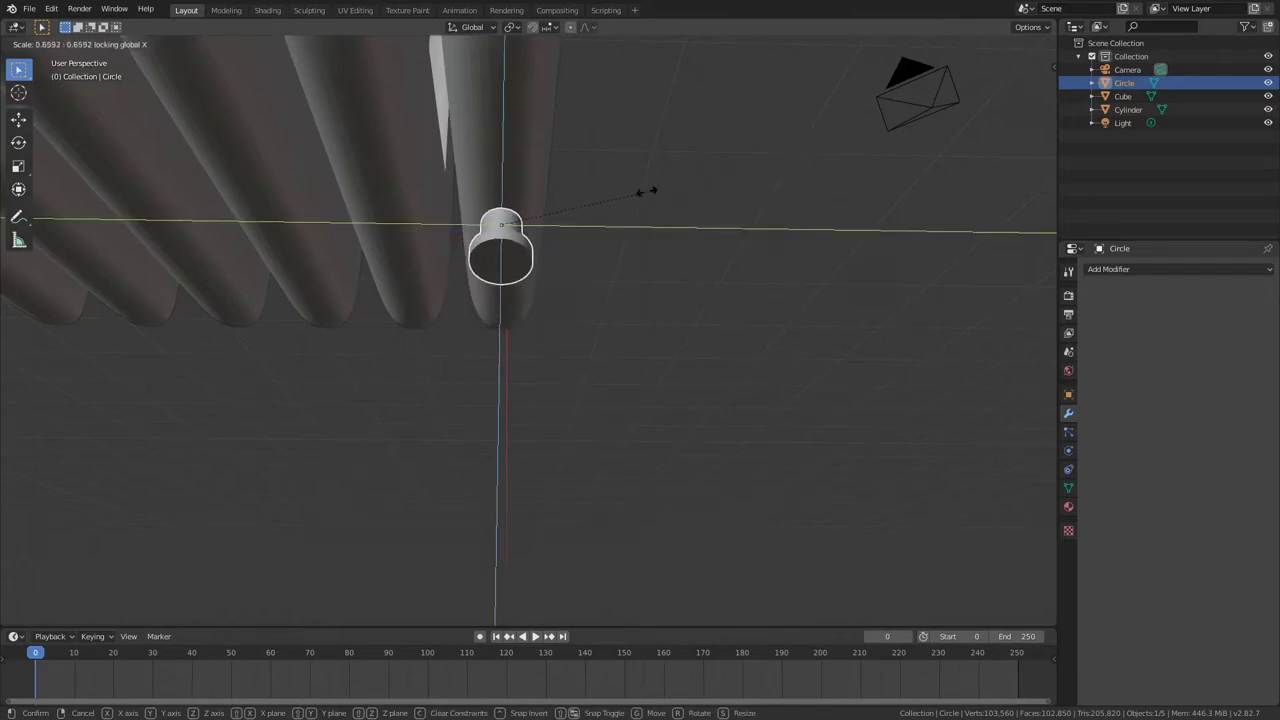
pyautogui.rightClick(650, 197)
pyautogui.press('s')
pyautogui.hotkey('shift', 'y')
pyautogui.rightClick(743, 190)
pyautogui.press('s')
pyautogui.hotkey('shift', 'z')
pyautogui.rightClick(817, 194)
# - Rescale the foot in X and Y only, and reposition it along Z at the front section's bottom edge
pyautogui.press('s')
pyautogui.hotkey('shift', 'z')
pyautogui.click(671, 224)
pyautogui.moveTo(671, 226); pyautogui.dragTo(641, 330, button='middle')
pyautogui.scroll(-3, 508, 320)
pyautogui.press('g')
pyautogui.press('z')
pyautogui.click(545, 298)
pyautogui.hotkey('alt', 'a')
pyautogui.moveTo(562, 314); pyautogui.dragTo(593, 324, button='middle')
pyautogui.scroll(-2, 619, 316)
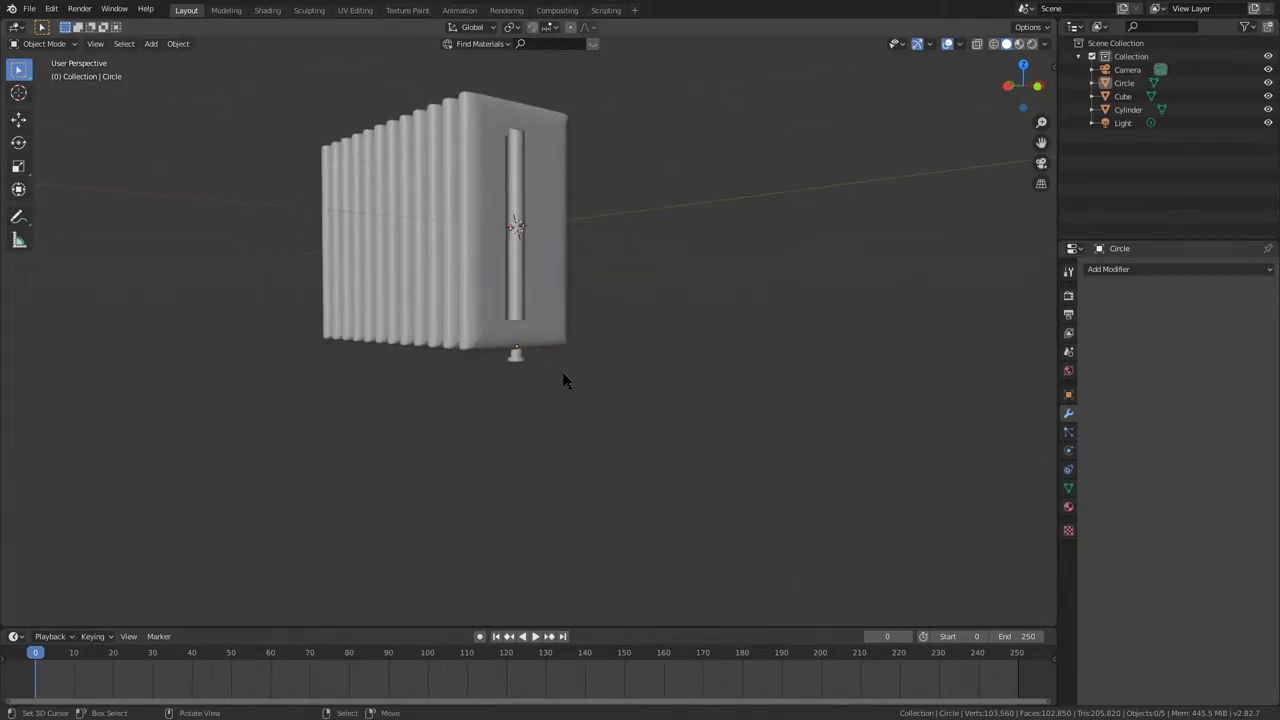
# - Select the foot beneath the front radiator section and rescale it
pyautogui.moveTo(565, 376); pyautogui.dragTo(687, 347, button='middle')
pyautogui.click(520, 353)
pyautogui.scroll(2, 568, 364)
pyautogui.click(532, 361)
pyautogui.scroll(2, 540, 352)
pyautogui.press('s')
pyautogui.click(598, 285)
pyautogui.scroll(-5, 566, 283)
pyautogui.click(610, 304)
pyautogui.rightClick(518, 352)
pyautogui.scroll(8, 540, 360)
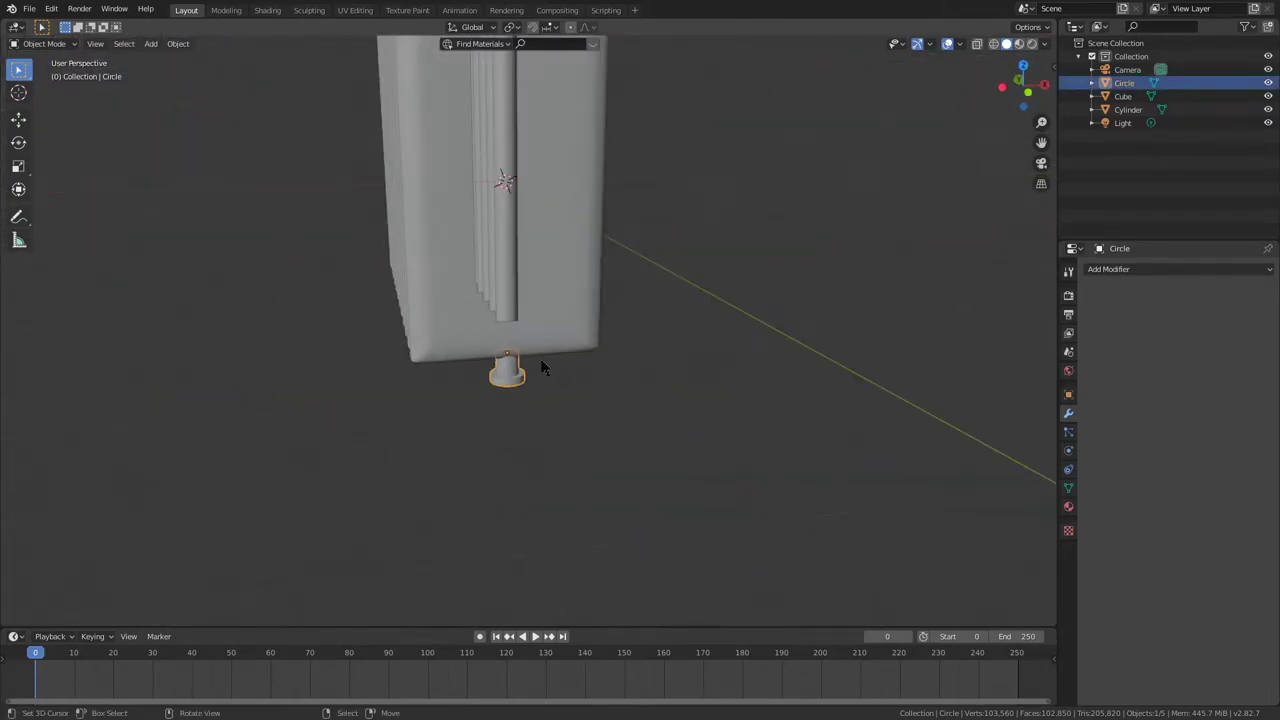
# - Add a Subdivision Surface modifier to the foot
pyautogui.moveTo(795, 401); pyautogui.dragTo(804, 362, button='middle')
pyautogui.click(1113, 268)
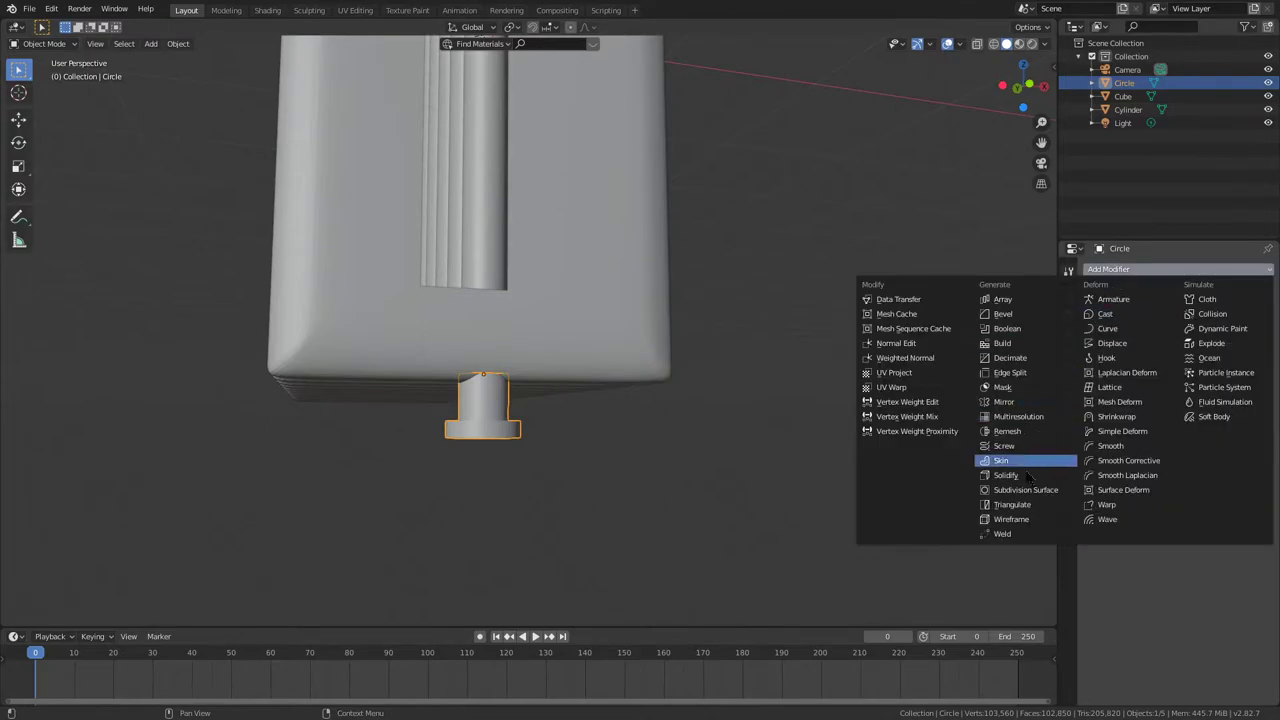
pyautogui.press('Return')
# - Try a loop cut around the middle of the foot's flange in Edit Mode, and undo it
pyautogui.moveTo(657, 329); pyautogui.dragTo(686, 257, button='middle')
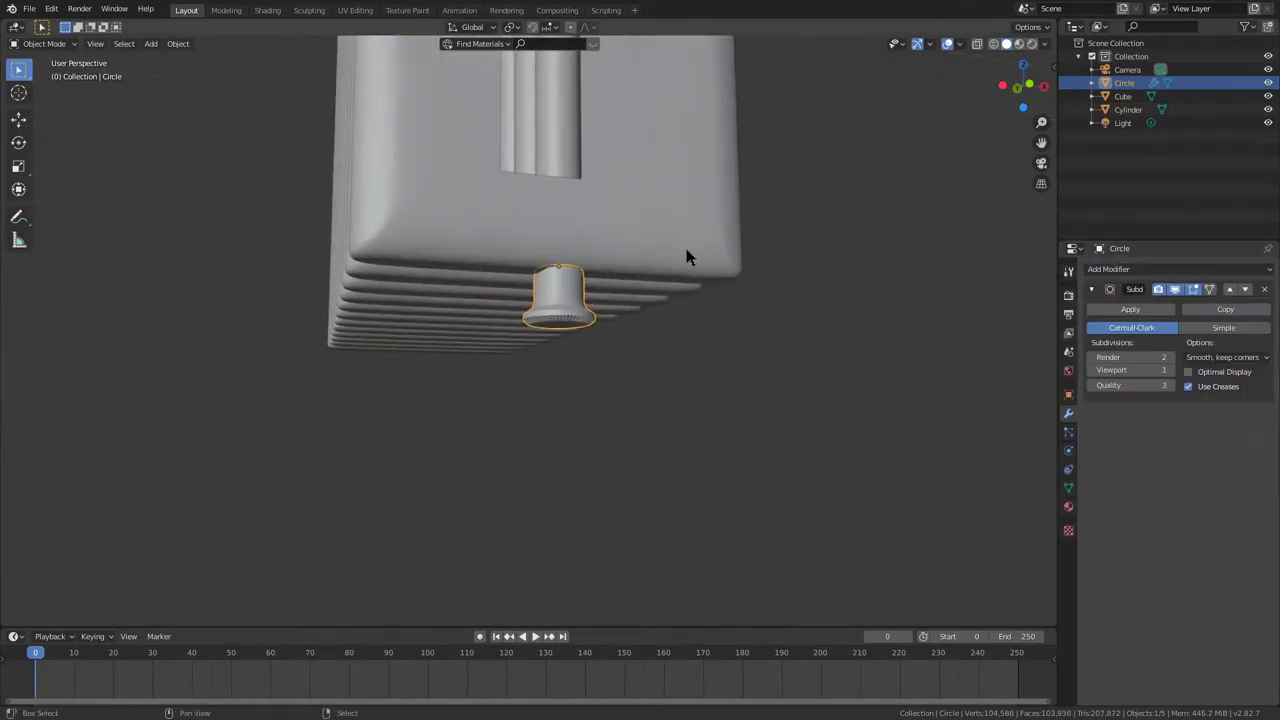
pyautogui.scroll(2, 686, 257)
pyautogui.press('Tab')
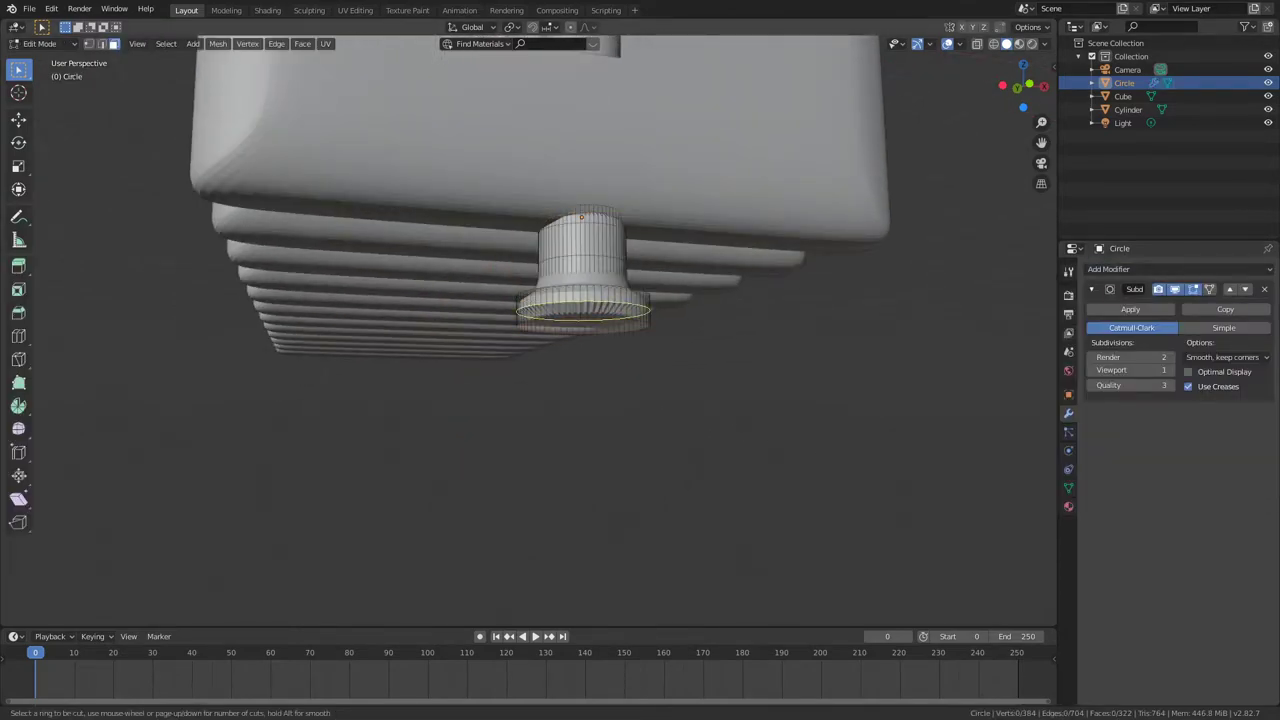
pyautogui.click(597, 303)
pyautogui.rightClick(597, 303)
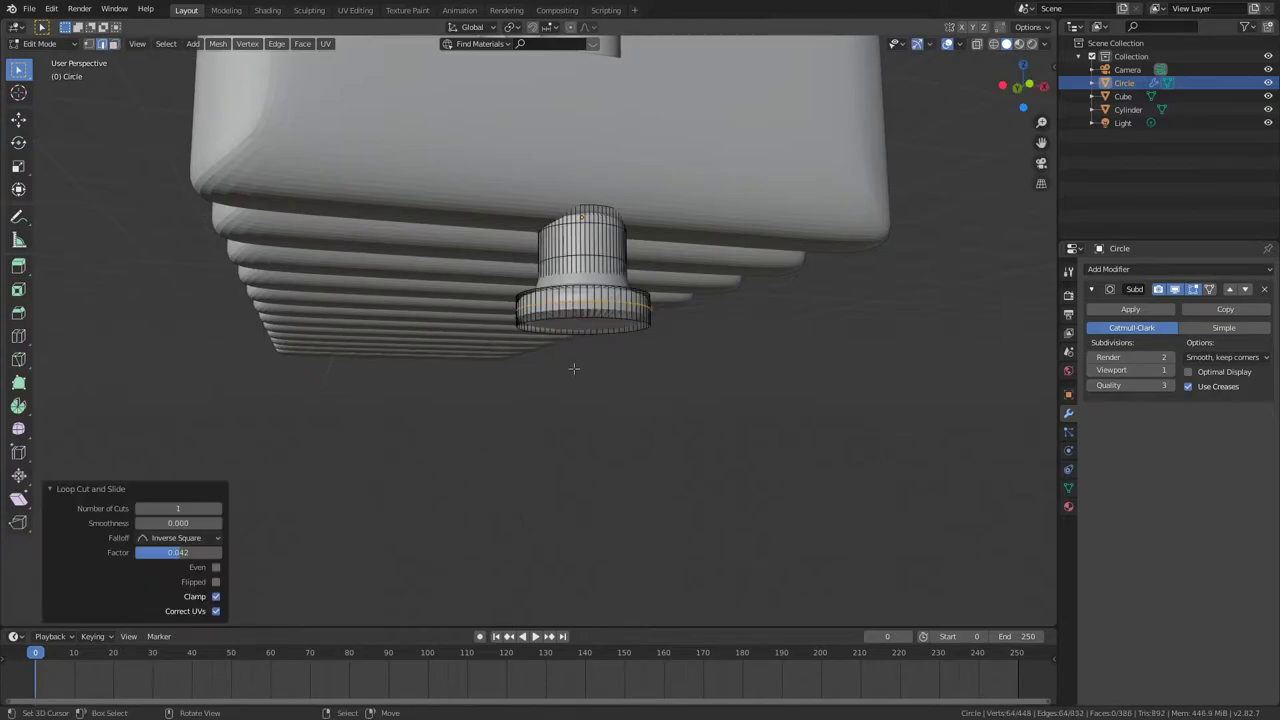
pyautogui.scroll(5, 565, 370)
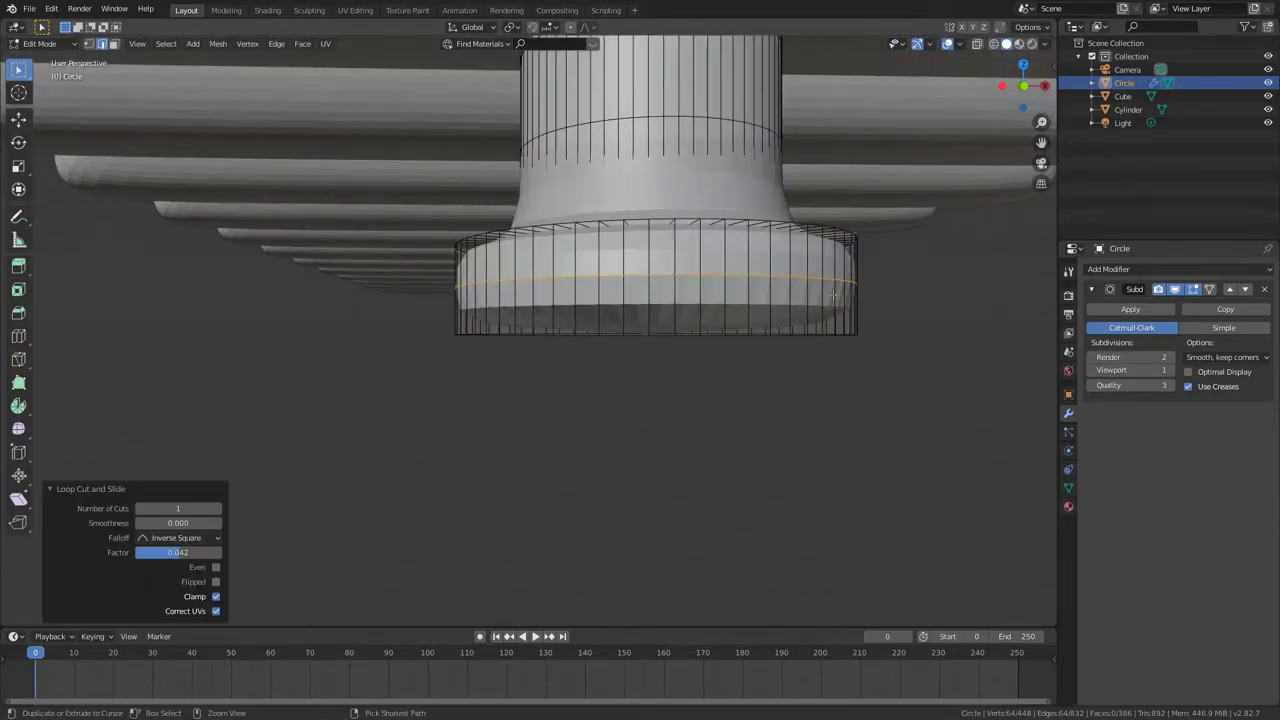
pyautogui.hotkey('ctrl', 'z')
# - Add a supporting loop cut around the side of the foot's flange and slide it slightly toward the upper edge
pyautogui.hotkey('ctrl', 'r')
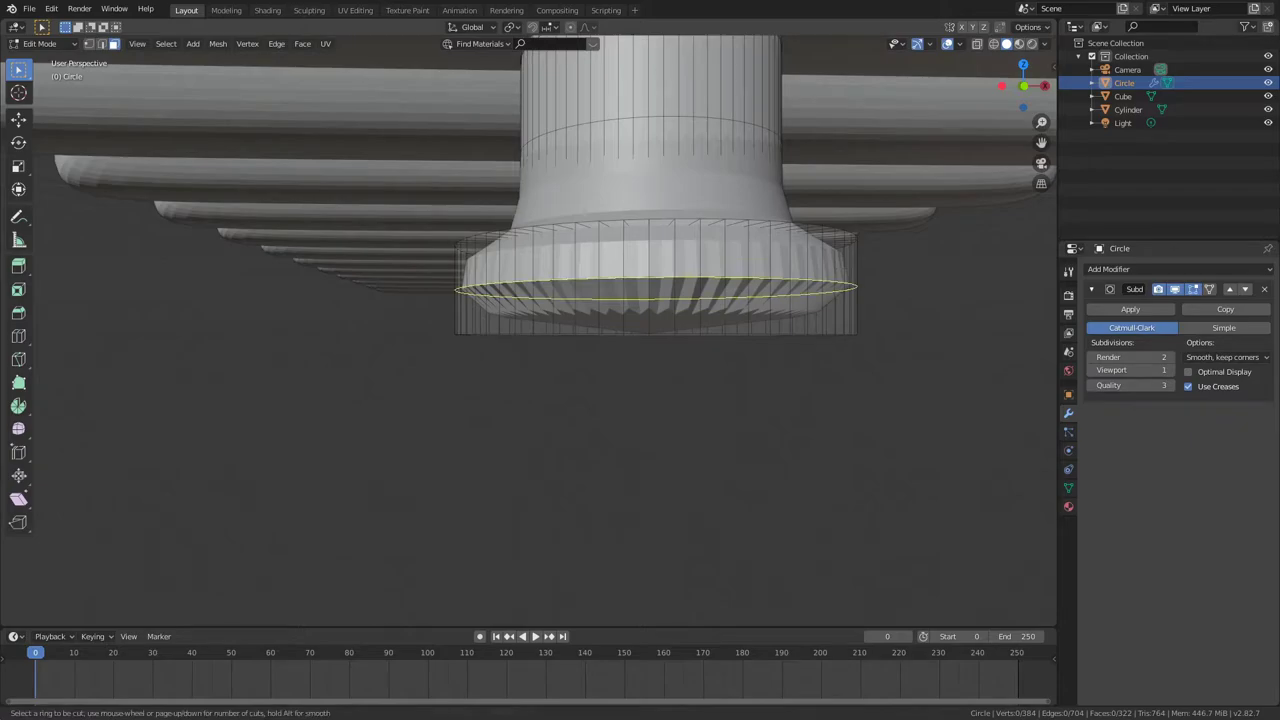
pyautogui.click(824, 460)
pyautogui.rightClick(824, 460)
pyautogui.hotkey('ctrl', 'z')
pyautogui.hotkey('ctrl', 'r')
pyautogui.click(834, 124)
pyautogui.rightClick(834, 124)
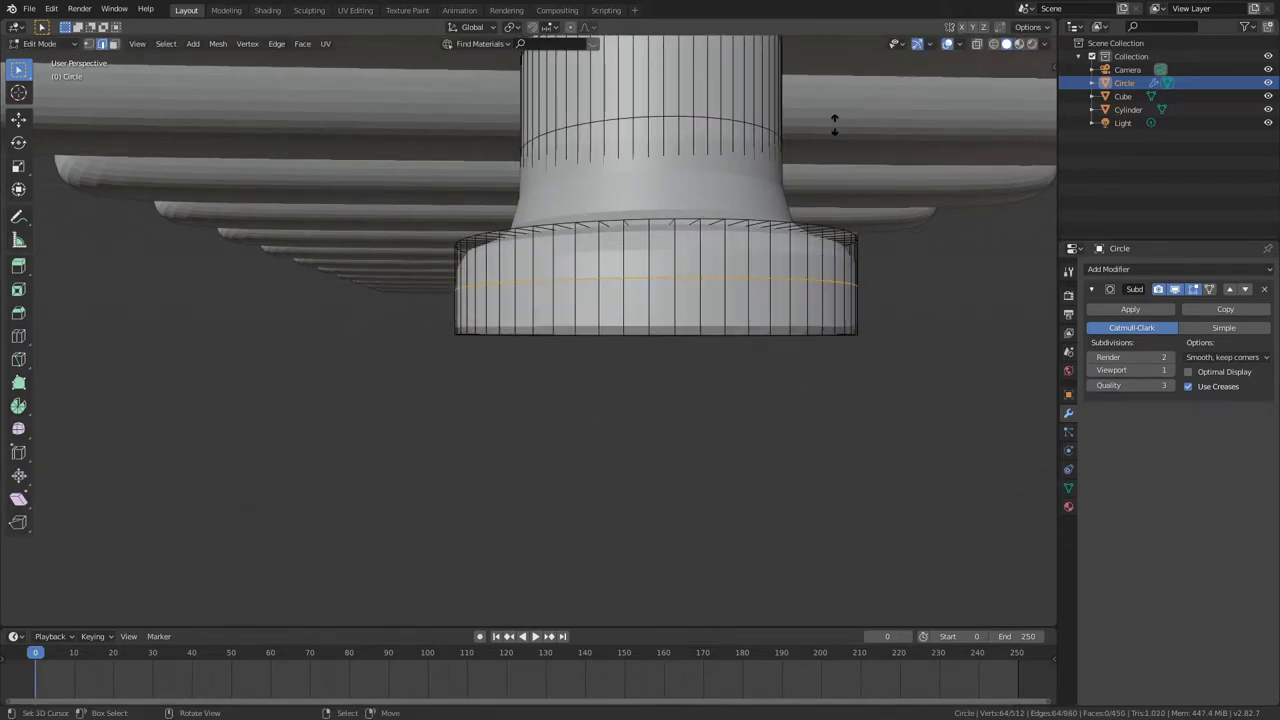
pyautogui.press('g')
pyautogui.press('g')
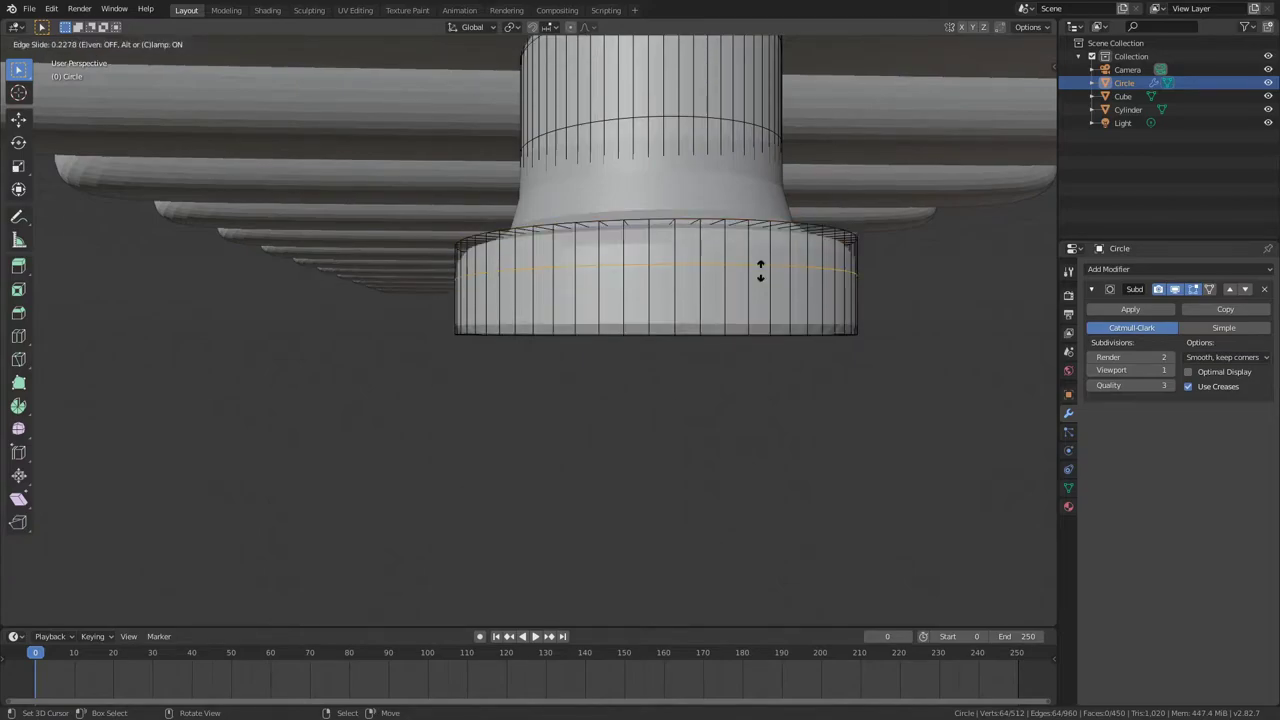
pyautogui.click(760, 272)
# - Add a centred loop cut around the lower part of the stem, just above the flange
pyautogui.moveTo(622, 213); pyautogui.dragTo(607, 260, button='middle')
pyautogui.hotkey('alt', 'a')
pyautogui.hotkey('ctrl', 'r')
pyautogui.click(561, 285)
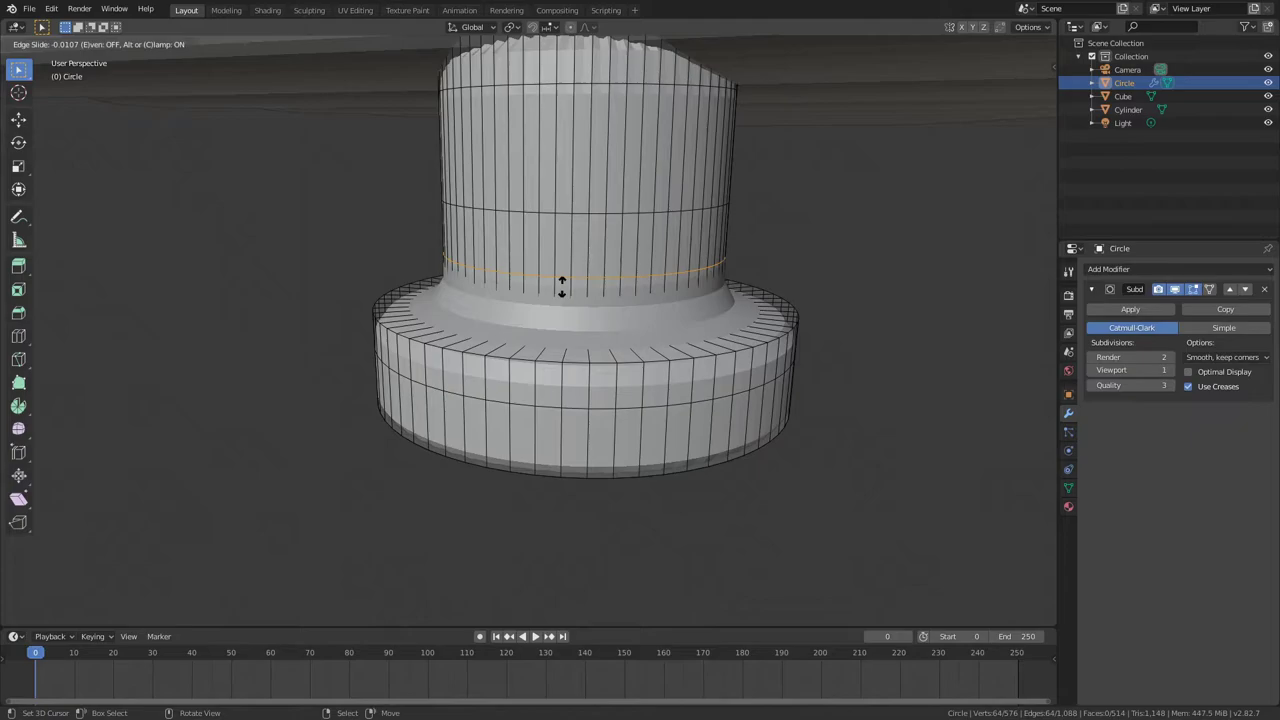
pyautogui.rightClick(562, 285)
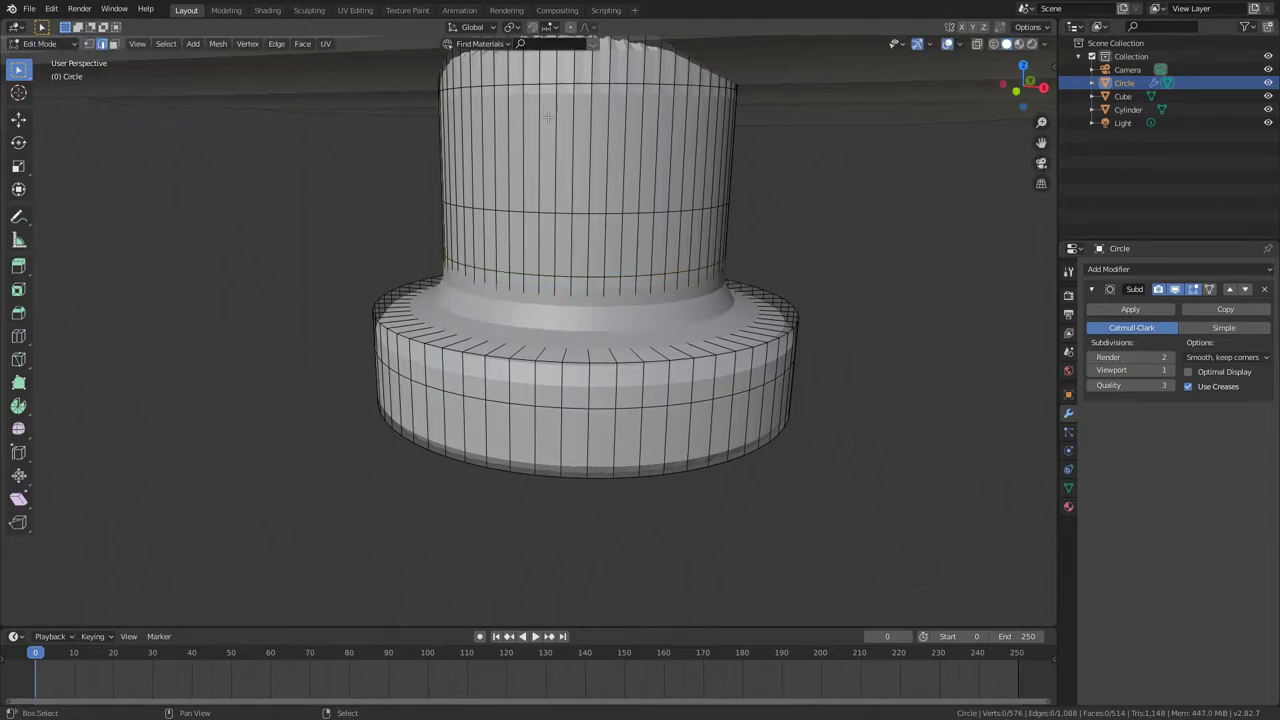
# - Add a centred loop cut around the upper end of the stem with a slide factor of 0
pyautogui.hotkey('alt', 'a')
pyautogui.keyDown('shift'); pyautogui.moveTo(549, 112); pyautogui.dragTo(538, 204, button='middle'); pyautogui.keyUp('shift')
pyautogui.hotkey('ctrl', 'r')
pyautogui.click(575, 108)
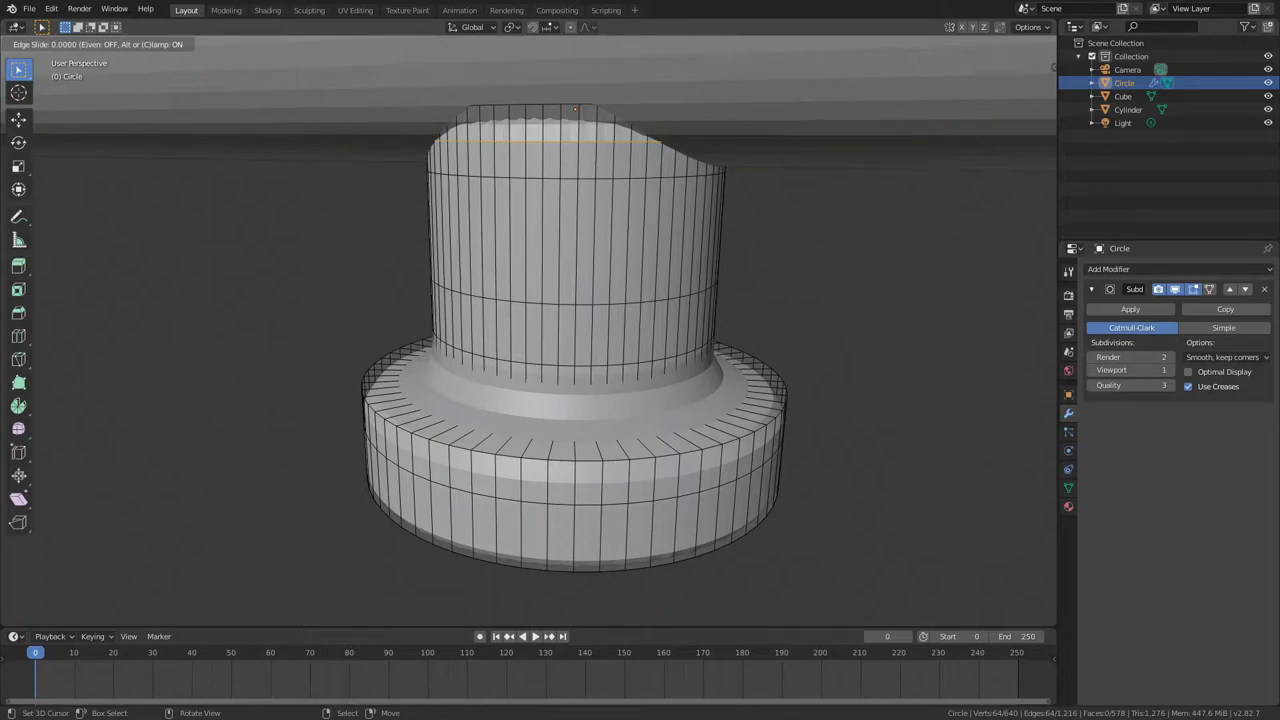
pyautogui.click(575, 108)
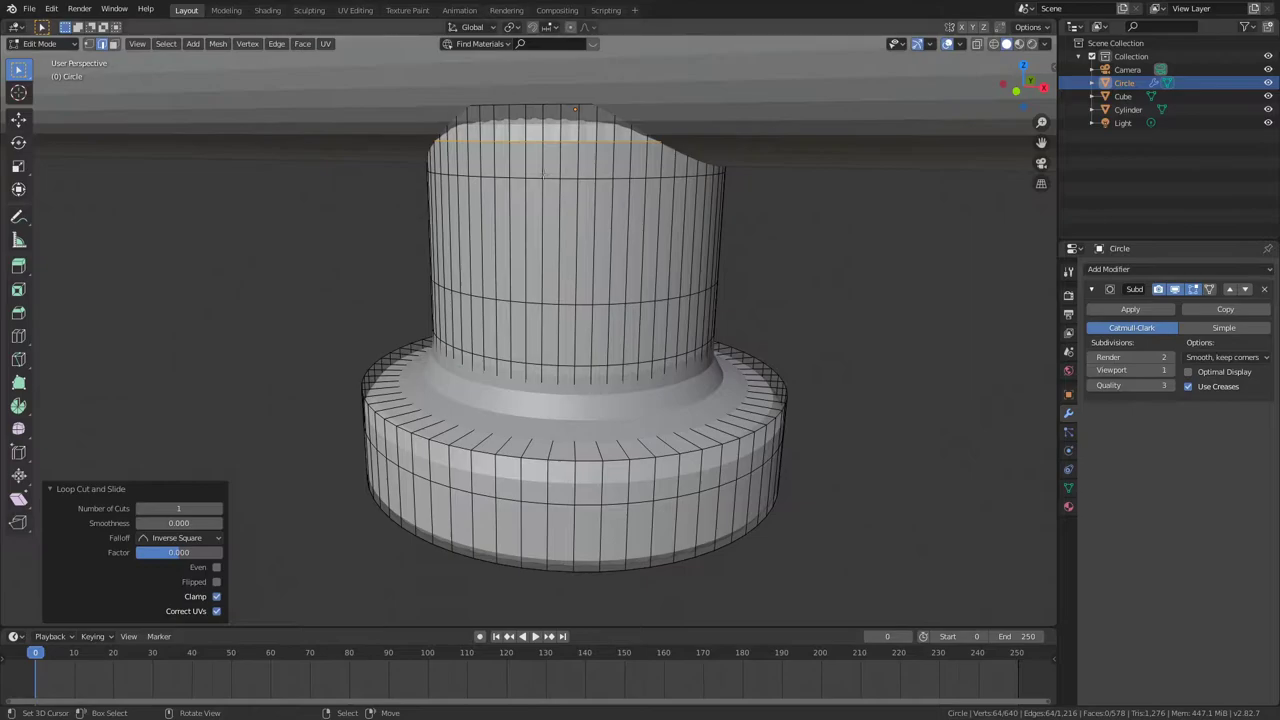
# - Move the stem's lowest edge loop along Z close to the flange, and return to Object Mode
pyautogui.scroll(-2, 564, 158)
pyautogui.press('g')
pyautogui.press('z')
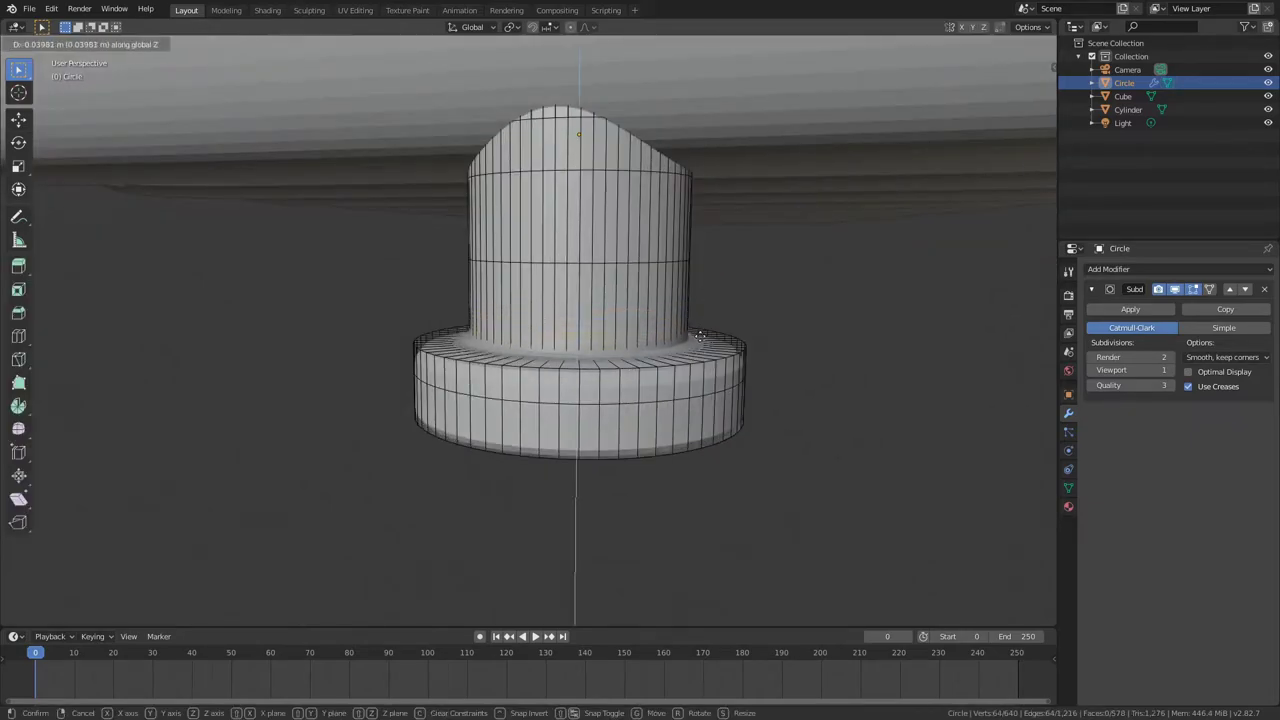
pyautogui.press('Tab')
pyautogui.moveTo(700, 345); pyautogui.dragTo(689, 377, button='middle')
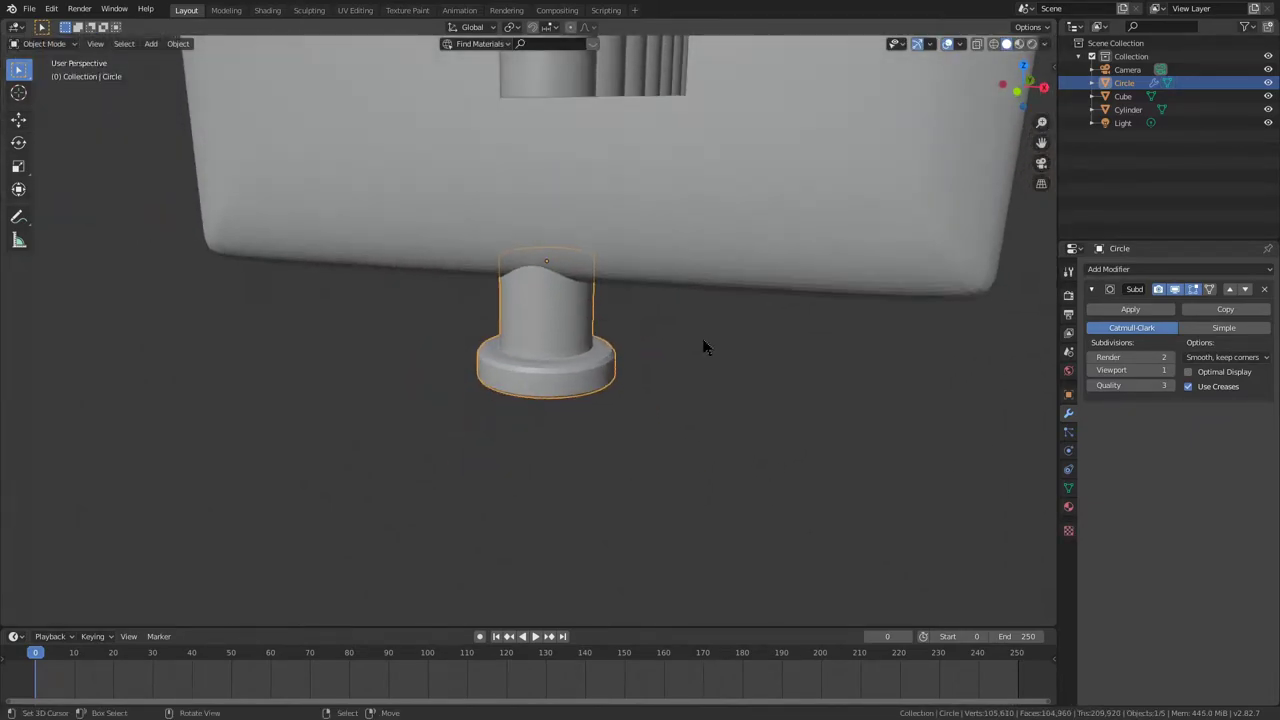
# - Rescale the whole foot on all axes and deselect everything
pyautogui.press('s')
pyautogui.hotkey('shift', 'z')
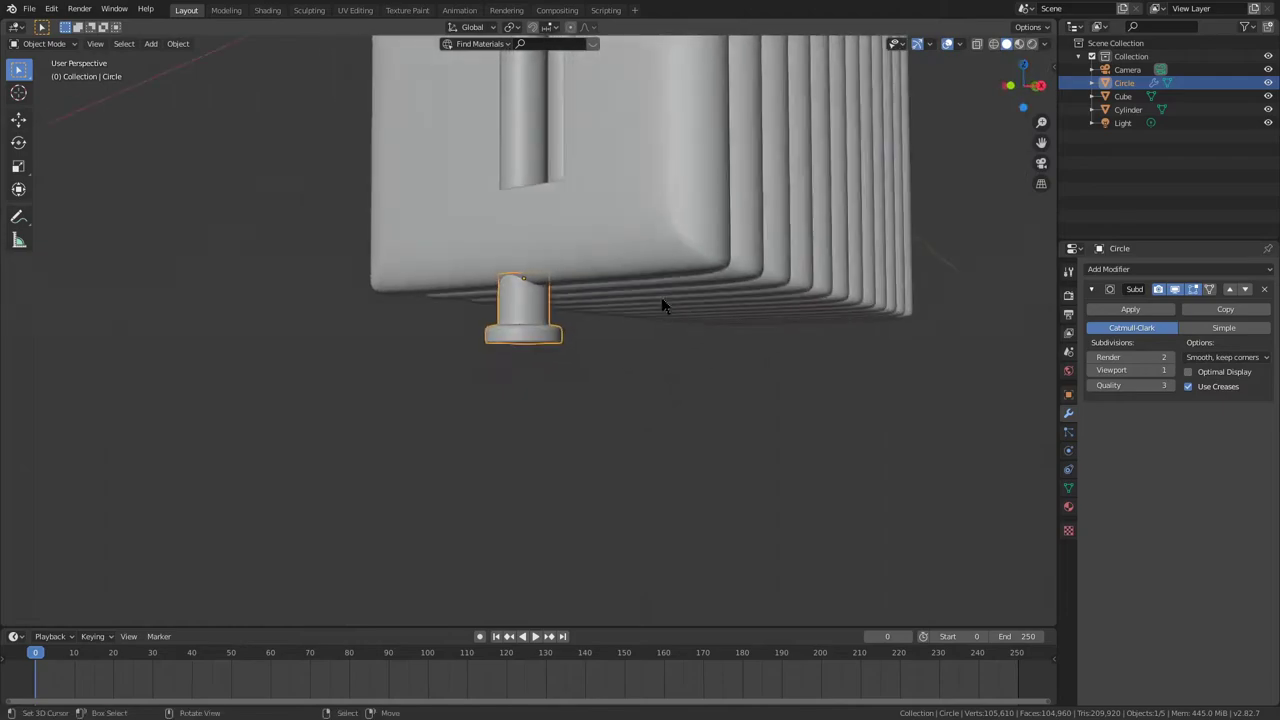
pyautogui.rightClick(668, 306)
pyautogui.press('s')
pyautogui.click(652, 313)
pyautogui.scroll(-4, 652, 314)
pyautogui.moveTo(652, 316)
pyautogui.mouseDown(button='middle')
pyautogui.moveTo(691, 351)
pyautogui.moveTo(736, 318)
pyautogui.moveTo(643, 317)
pyautogui.mouseUp(button='middle')
pyautogui.hotkey('alt', 'a')
# - Apply the foot's Subdivision Surface modifier
pyautogui.scroll(4, 643, 317)
pyautogui.click(1134, 315)
pyautogui.moveTo(956, 366); pyautogui.dragTo(850, 380, button='middle')
pyautogui.rightClick(525, 322)
# - Create a new material on the foot
pyautogui.scroll(2, 788, 390)
pyautogui.click(1070, 509)
pyautogui.scroll(2, 850, 380)
pyautogui.click(1124, 330)
# - Assign the foot's material, Material, to the radiator sections and to the inner cylinders
pyautogui.moveTo(1040, 320); pyautogui.dragTo(815, 243, button='middle')
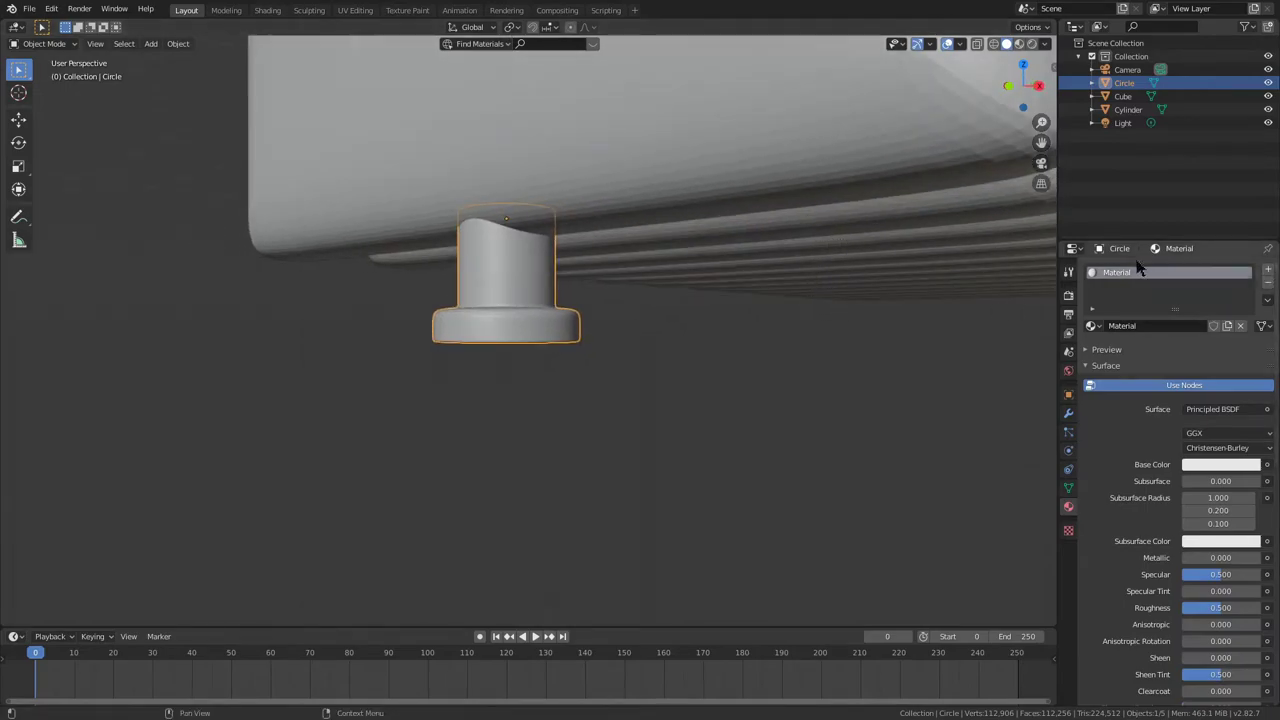
pyautogui.moveTo(900, 270); pyautogui.dragTo(563, 281, button='middle')
pyautogui.click(562, 283)
pyautogui.click(1090, 325)
pyautogui.click(1094, 347)
pyautogui.click(385, 191)
pyautogui.moveTo(580, 278); pyautogui.dragTo(587, 315, button='middle')
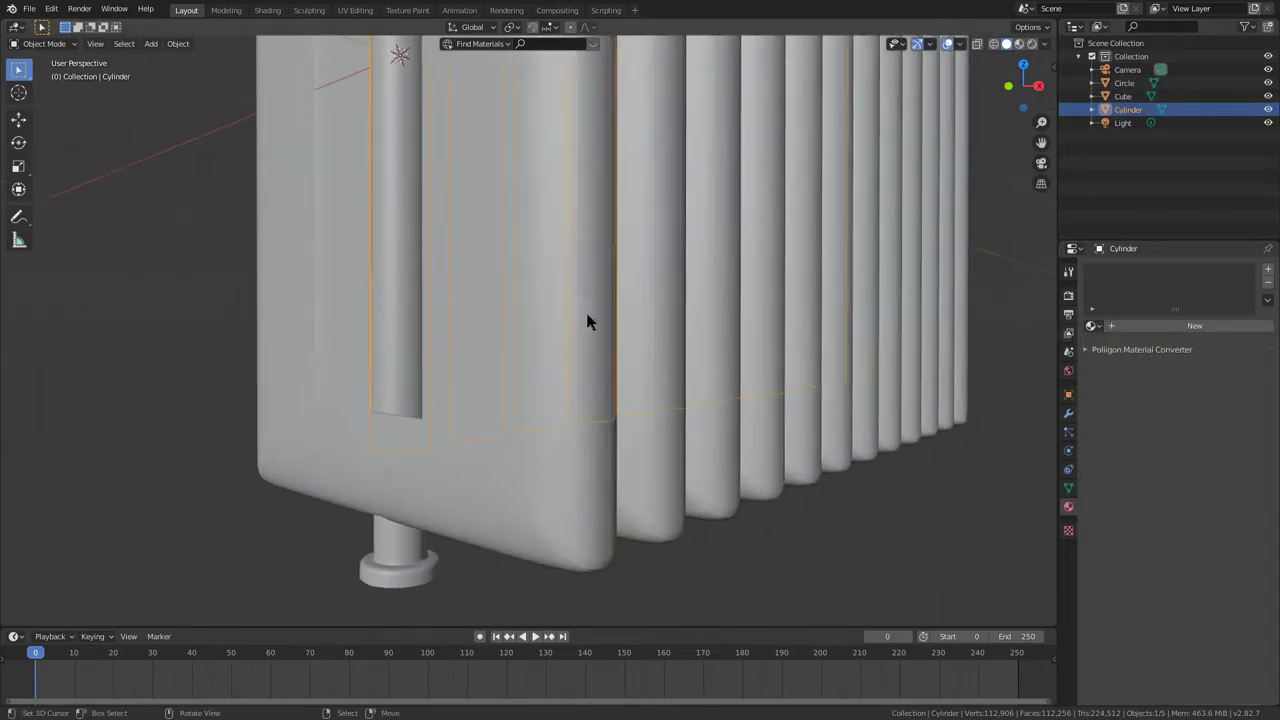
pyautogui.click(1093, 326)
pyautogui.click(1150, 343)
pyautogui.moveTo(800, 290); pyautogui.dragTo(532, 272, button='middle')
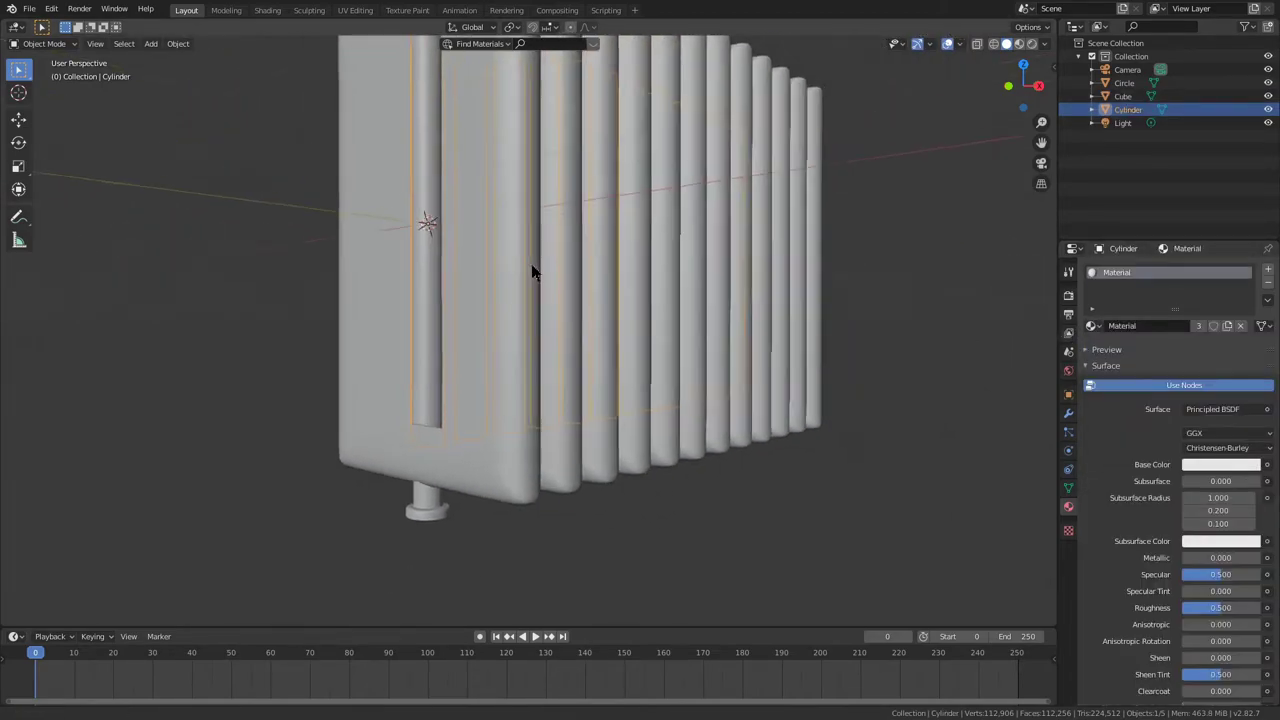
# - Select the radiator sections, split the viewport and show a Shader Editor without its sidebar in the new area
pyautogui.click(513, 194)
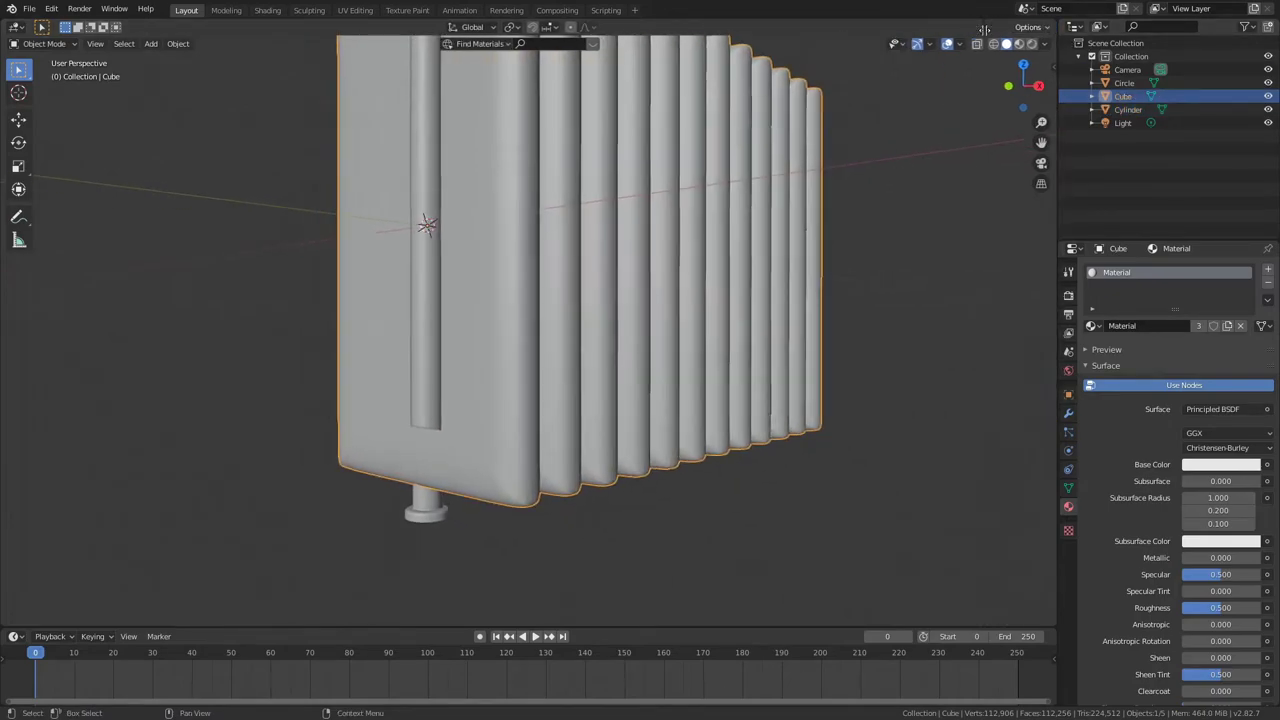
pyautogui.moveTo(1052, 22); pyautogui.dragTo(469, 30)
pyautogui.click(485, 27)
pyautogui.click(500, 122)
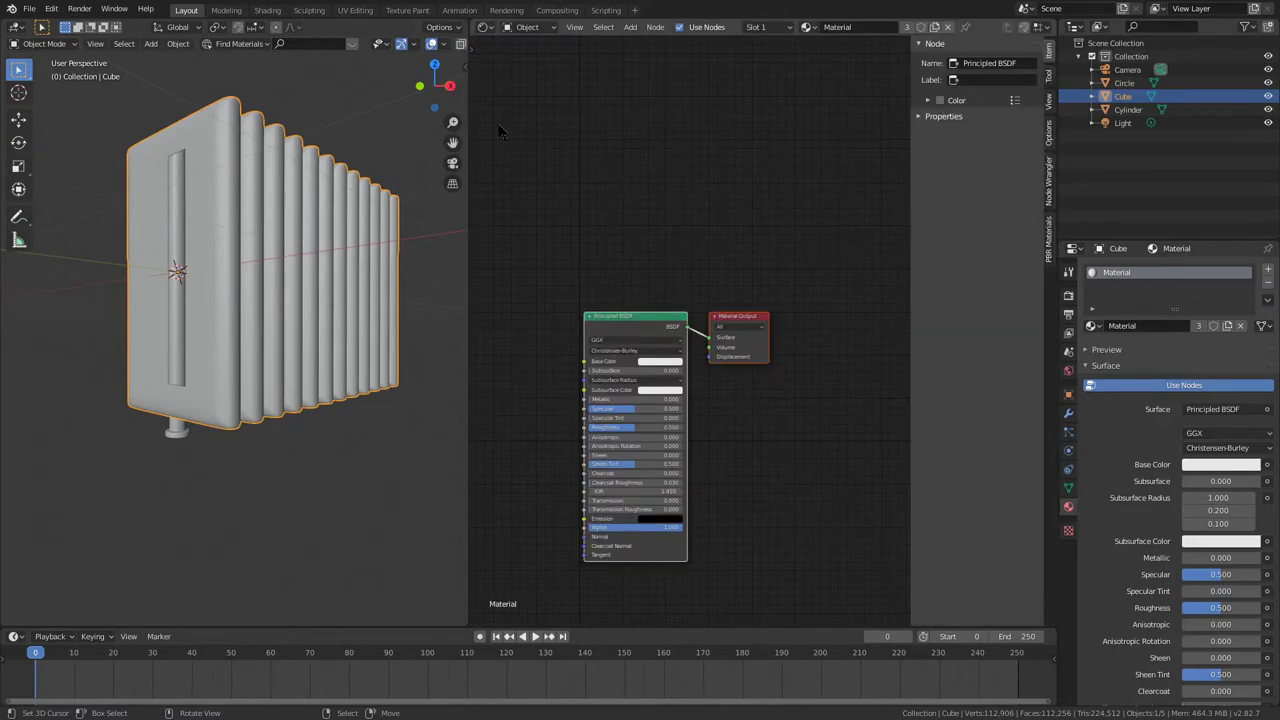
pyautogui.press('n')
# - Replace the Principled BSDF node with a Specular shader linked to the Material Output's Surface input
pyautogui.scroll(2, 652, 292)
pyautogui.moveTo(706, 316); pyautogui.dragTo(828, 206, button='middle')
pyautogui.press('x')
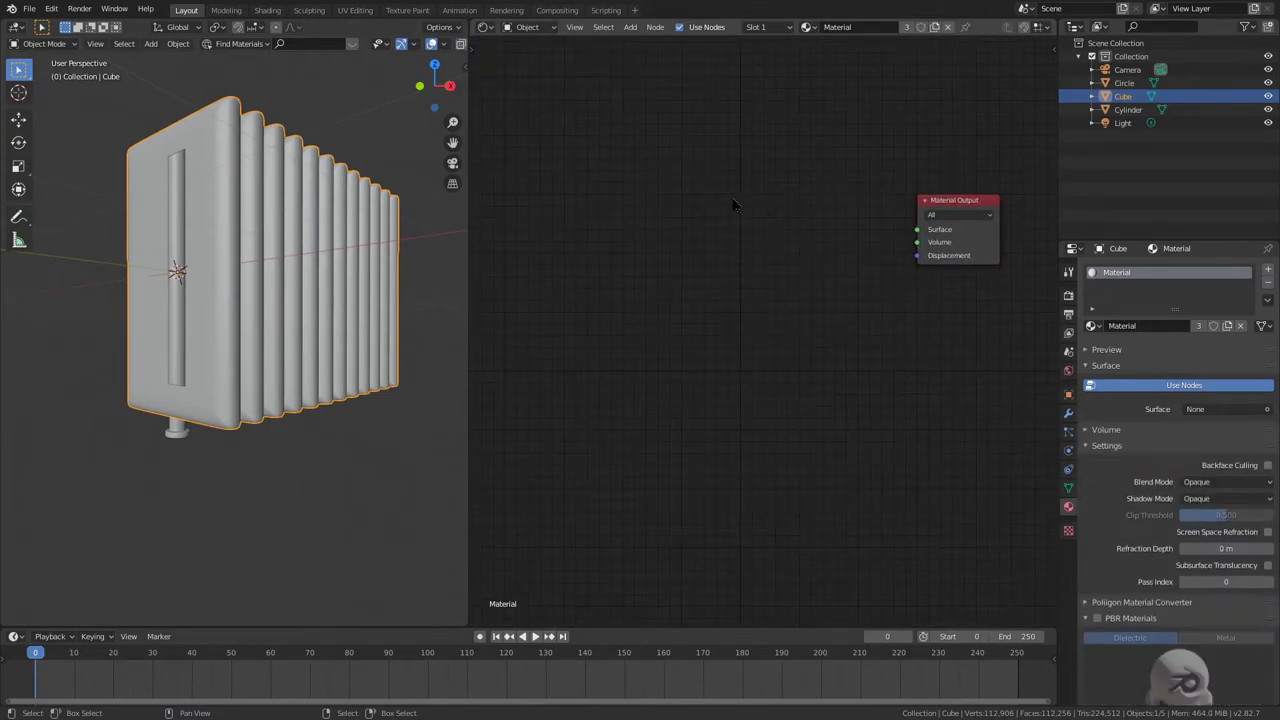
pyautogui.hotkey('shift', 'a')
pyautogui.moveTo(697, 252)
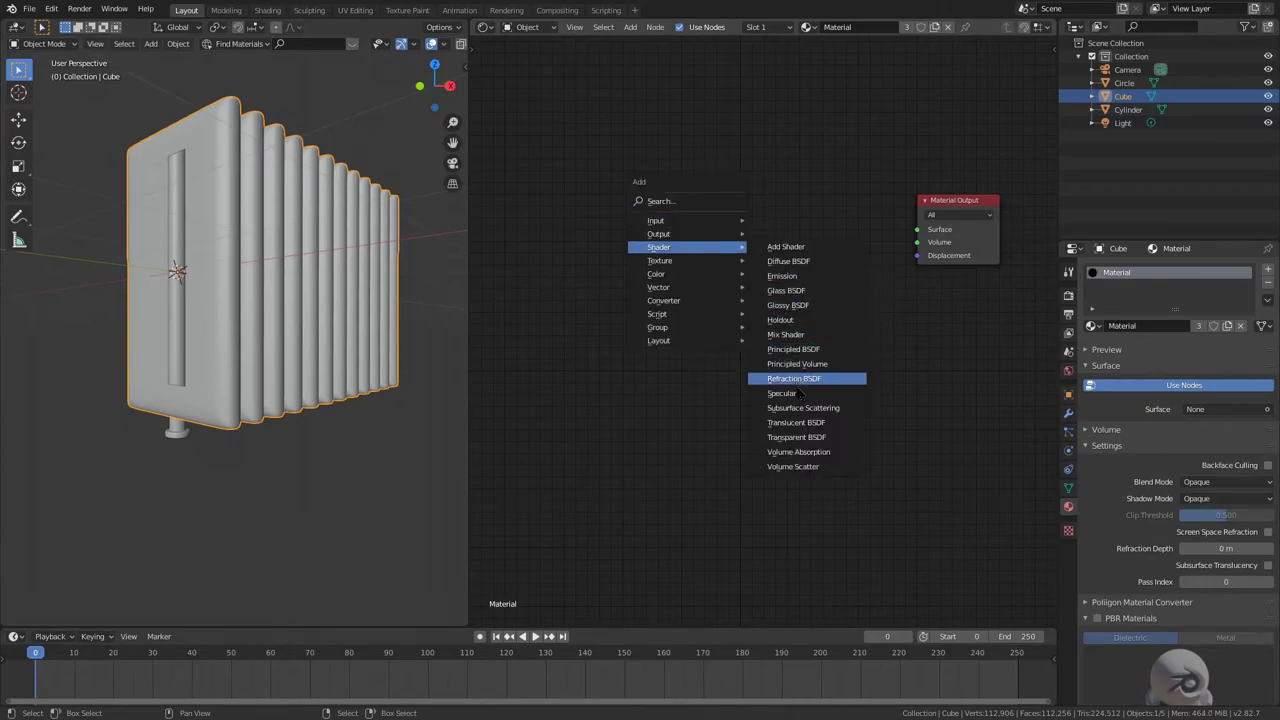
pyautogui.click(783, 393)
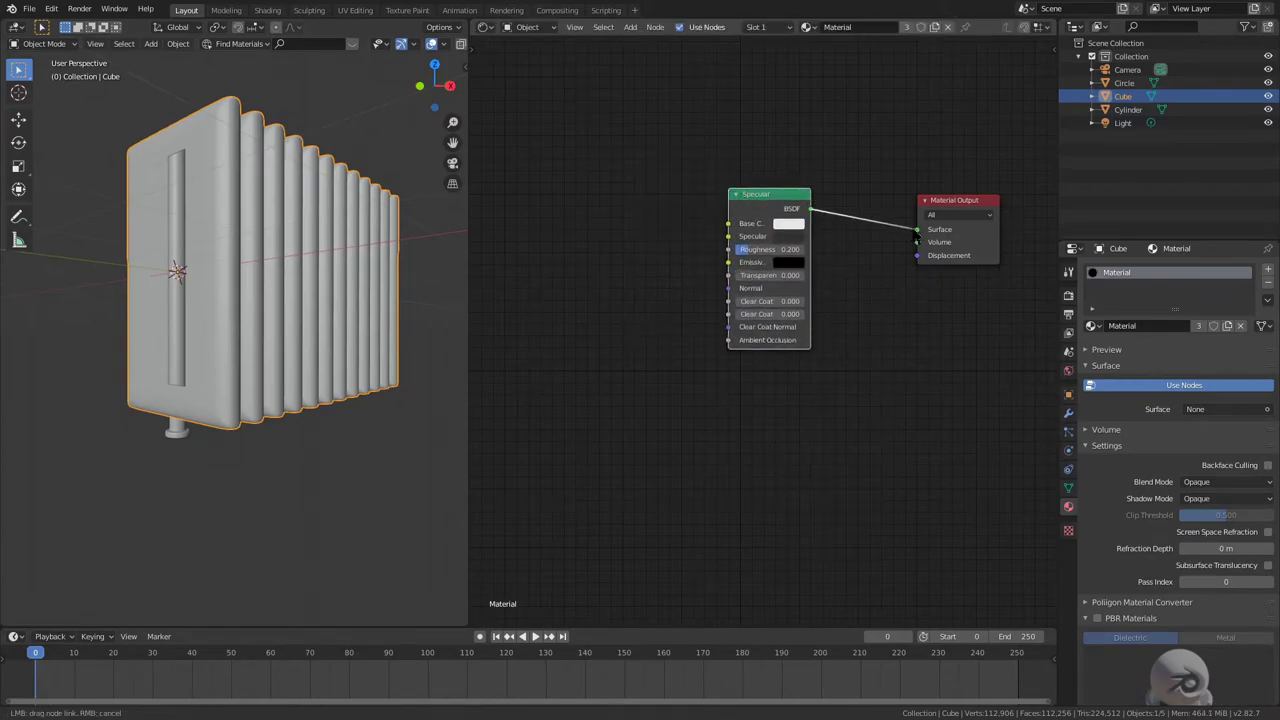
pyautogui.scroll(2, 900, 210)
pyautogui.moveTo(916, 232); pyautogui.dragTo(927, 217)
# - Set the Specular shader's base colour to a grey with value 0.750, and switch the colour display to Hex
pyautogui.click(801, 173)
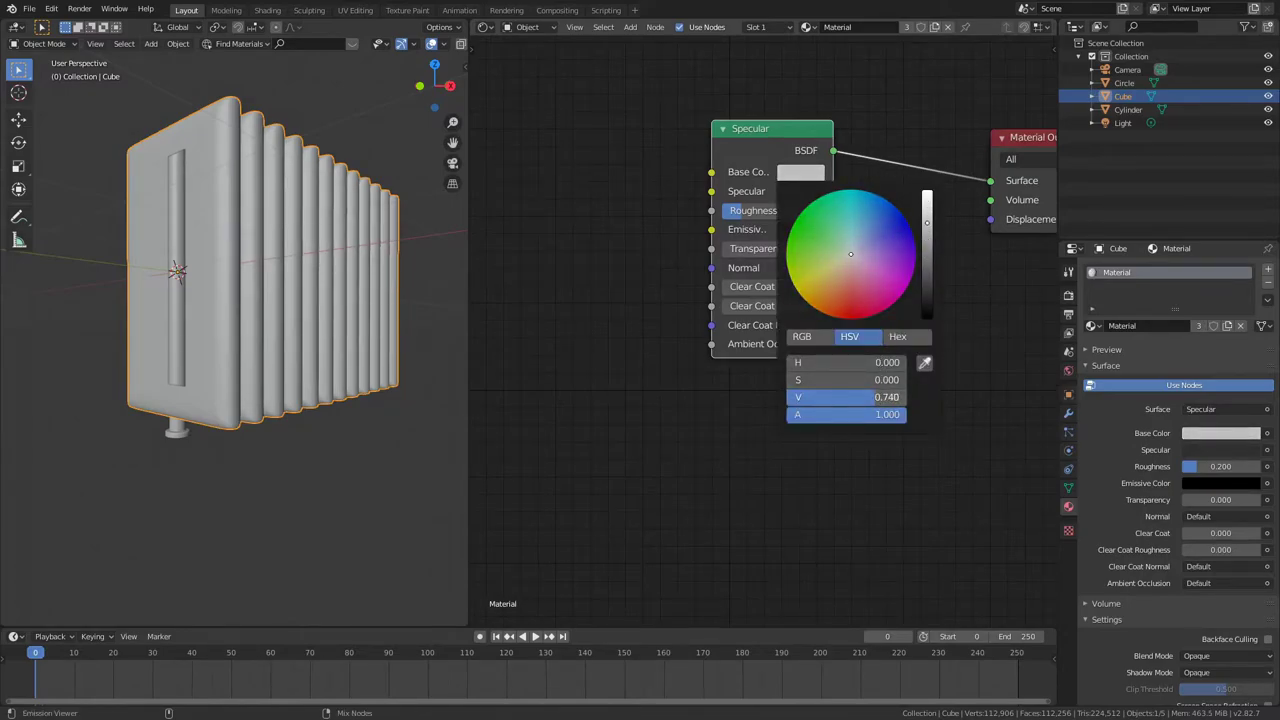
pyautogui.click(795, 174)
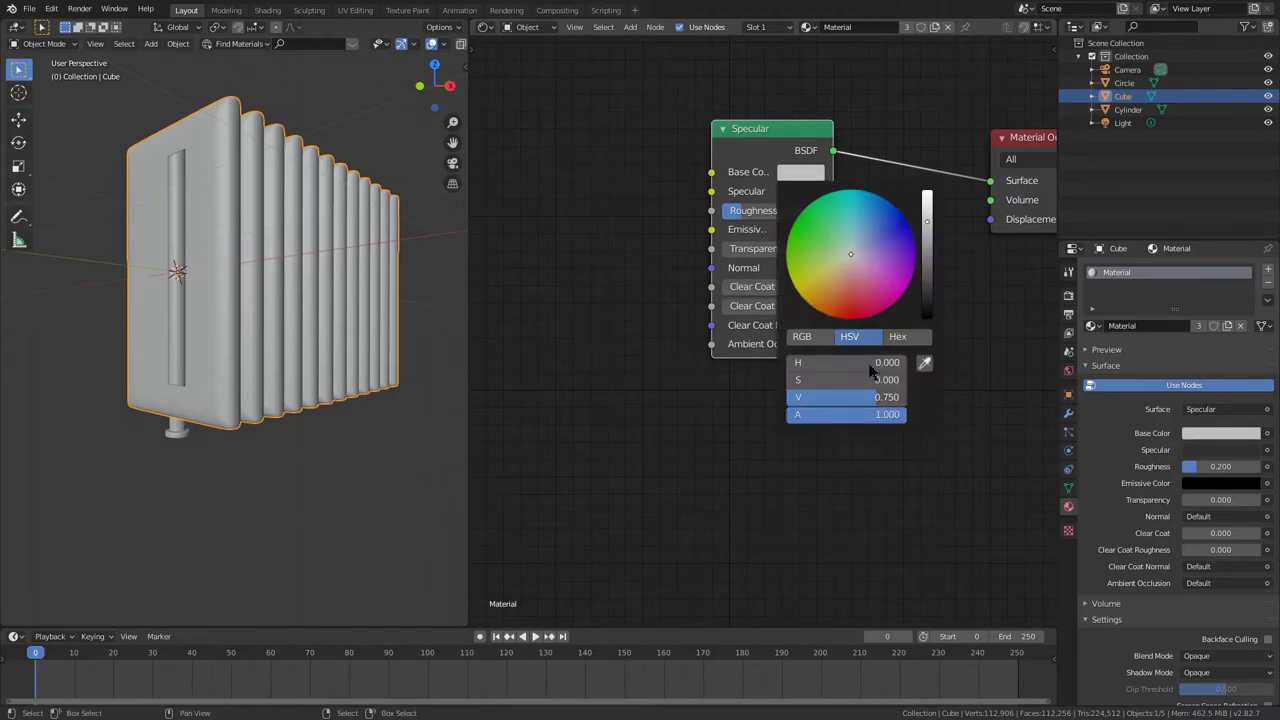
pyautogui.click(900, 337)
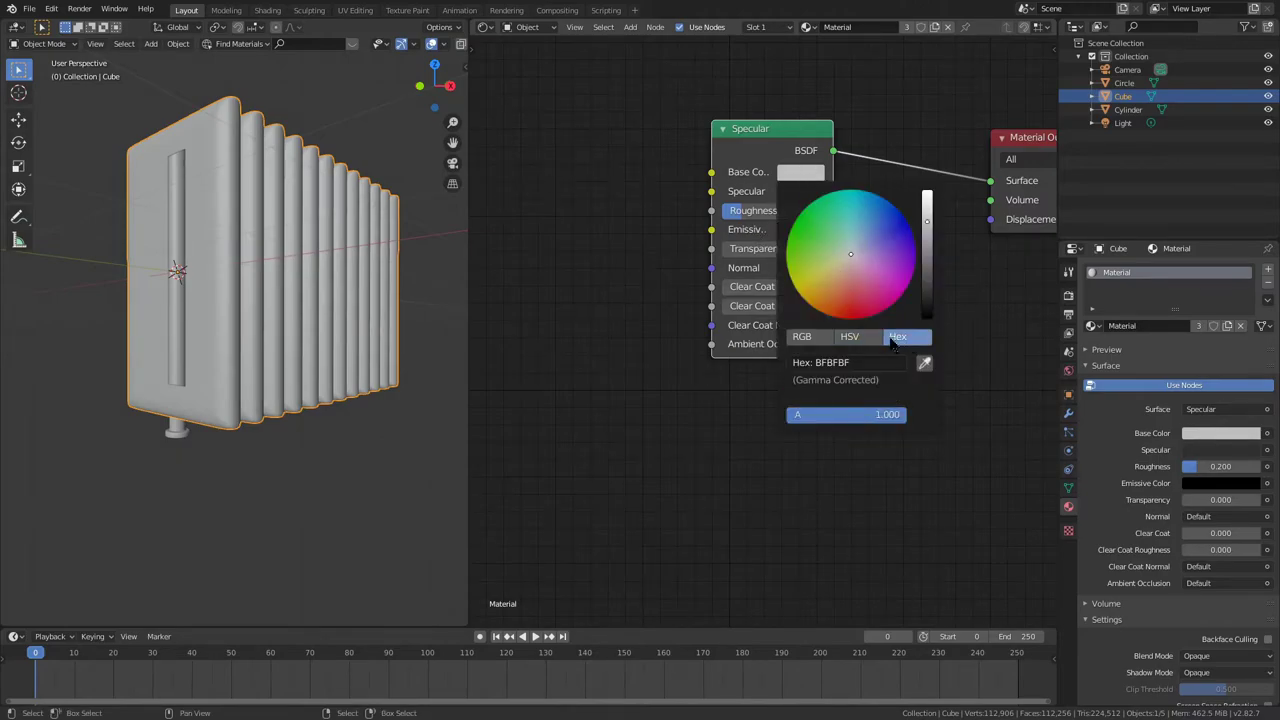
# - Set the Specular shader's Clear Coat to 1.000
pyautogui.click(858, 338)
pyautogui.moveTo(629, 287); pyautogui.dragTo(628, 293, button='middle')
pyautogui.moveTo(750, 293); pyautogui.dragTo(855, 293)
pyautogui.hotkey('shift', 'a')
pyautogui.moveTo(875, 156); pyautogui.dragTo(793, 198, button='middle')
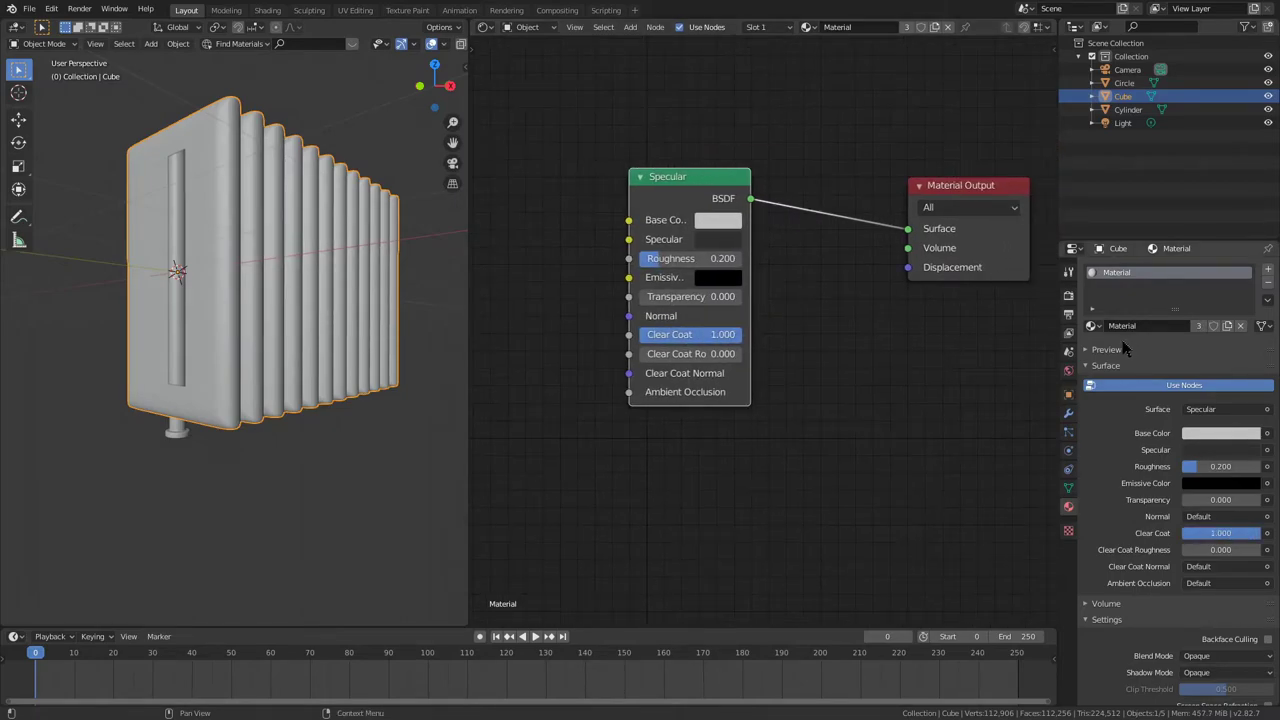
# - Show the material preview, then switch the viewport to rendered shading with nothing selected
pyautogui.click(1108, 350)
pyautogui.press('z')
pyautogui.moveTo(337, 229)
pyautogui.mouseDown(button='middle')
pyautogui.moveTo(269, 226)
pyautogui.moveTo(240, 193)
pyautogui.moveTo(500, 207)
pyautogui.mouseUp(button='middle')
pyautogui.hotkey('alt', 'a')
# - Brighten the Specular shader's base colour to a grey with value 0.858
pyautogui.click(722, 220)
pyautogui.scroll(-6, 368, 199)
pyautogui.moveTo(290, 198); pyautogui.dragTo(230, 212, button='middle')
pyautogui.scroll(4, 400, 190)
# - Try a different tint for the shader's Specular colour
pyautogui.click(731, 241)
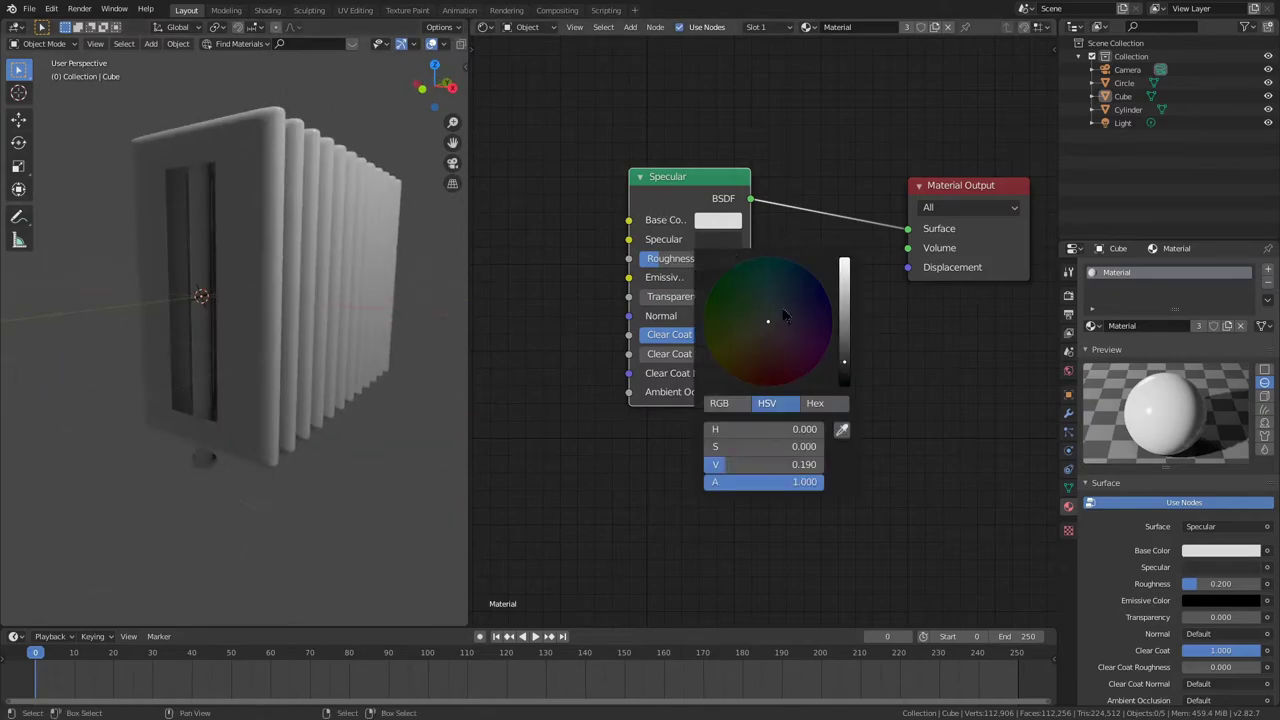
pyautogui.moveTo(292, 240); pyautogui.dragTo(438, 243, button='middle')
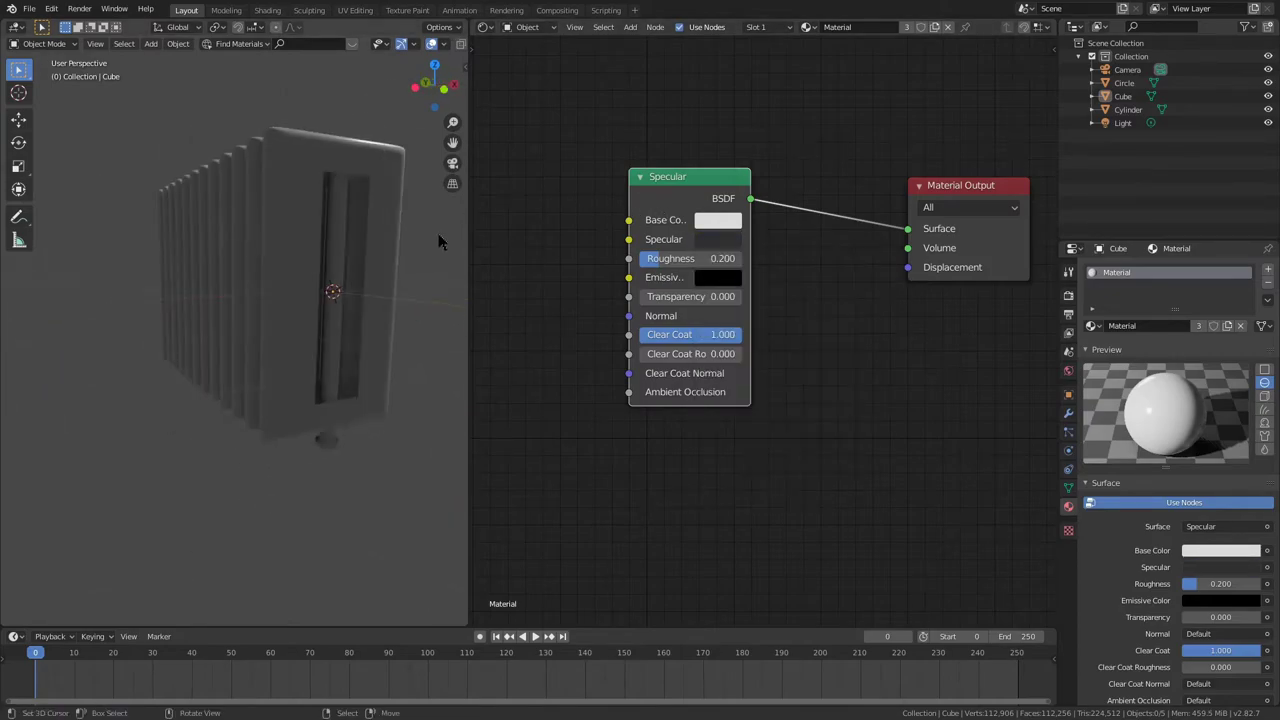
pyautogui.click(721, 241)
pyautogui.moveTo(754, 293)
pyautogui.mouseDown()
pyautogui.moveTo(825, 286)
pyautogui.moveTo(722, 276)
pyautogui.moveTo(749, 321)
pyautogui.mouseUp()
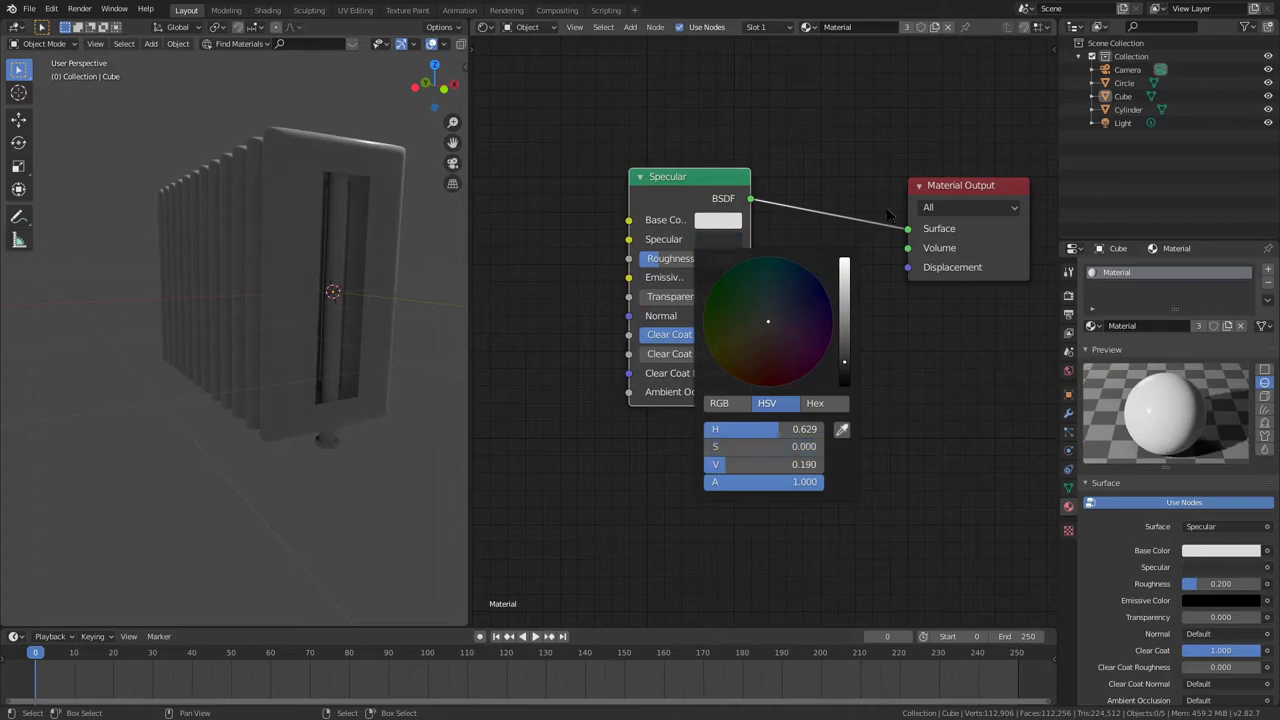
pyautogui.moveTo(400, 190); pyautogui.dragTo(288, 188, button='middle')
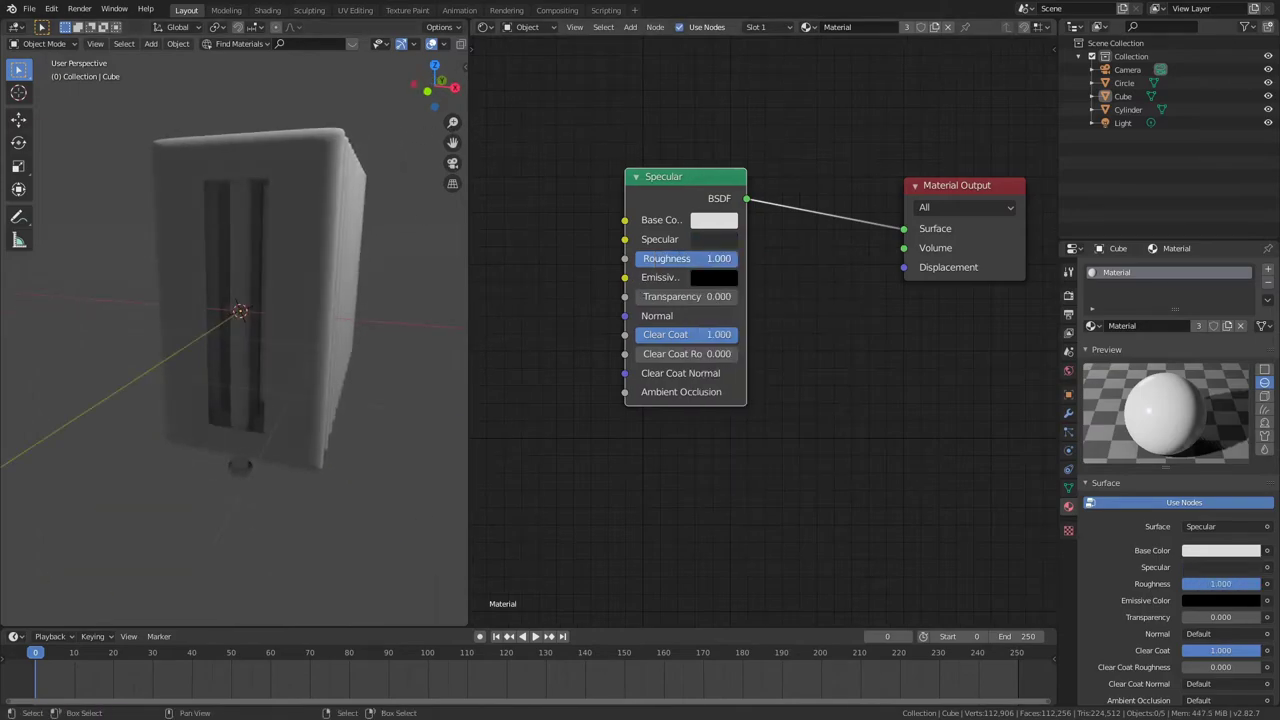
# - Try a roughness of 1.000 on the Specular shader
pyautogui.moveTo(736, 258); pyautogui.dragTo(636, 258)
pyautogui.rightClick(636, 258)
pyautogui.moveTo(374, 177); pyautogui.dragTo(328, 169, button='middle')
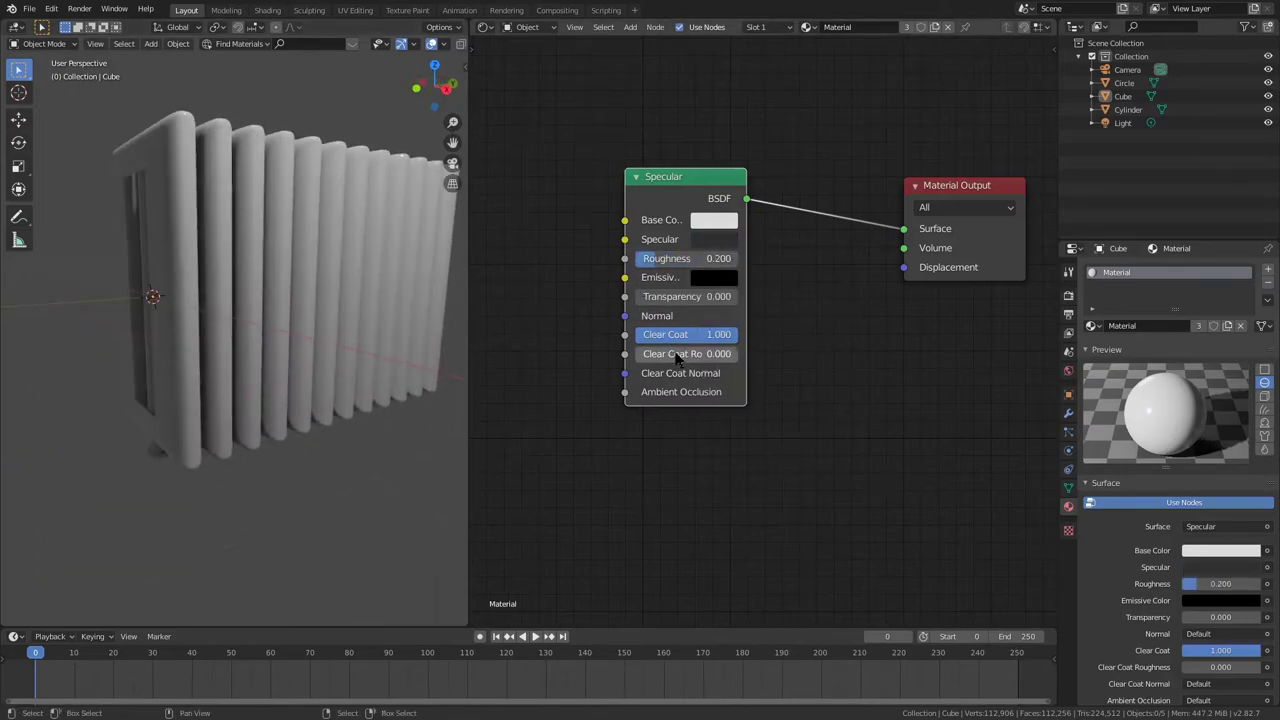
# - Add an Ambient Occlusion node and link its AO output to the Specular shader's Ambient Occlusion input
pyautogui.hotkey('shift', 'a')
pyautogui.click(555, 237)
pyautogui.click(492, 326)
pyautogui.moveTo(573, 341); pyautogui.dragTo(686, 321, button='middle')
pyautogui.moveTo(686, 321); pyautogui.dragTo(571, 314)
pyautogui.hotkey('shift', 'a')
pyautogui.moveTo(603, 285)
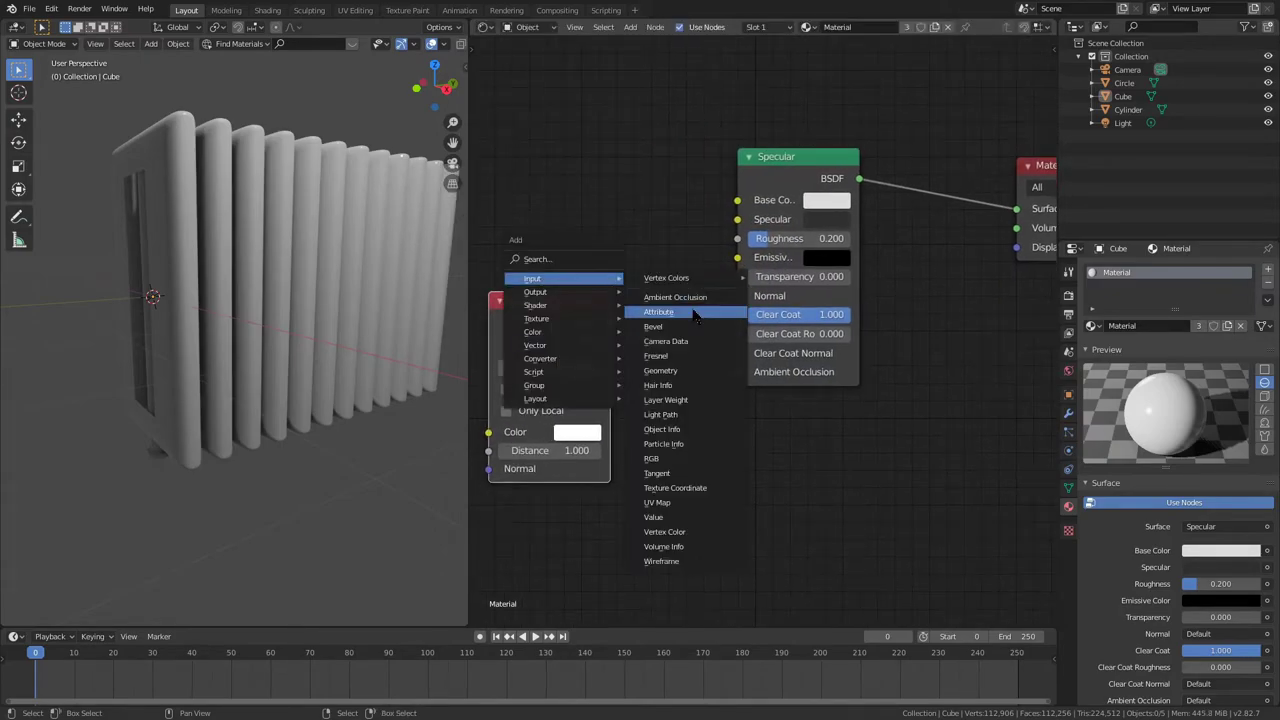
pyautogui.press('Escape')
pyautogui.moveTo(612, 340); pyautogui.dragTo(737, 372)
pyautogui.moveTo(623, 263); pyautogui.dragTo(701, 243, button='middle')
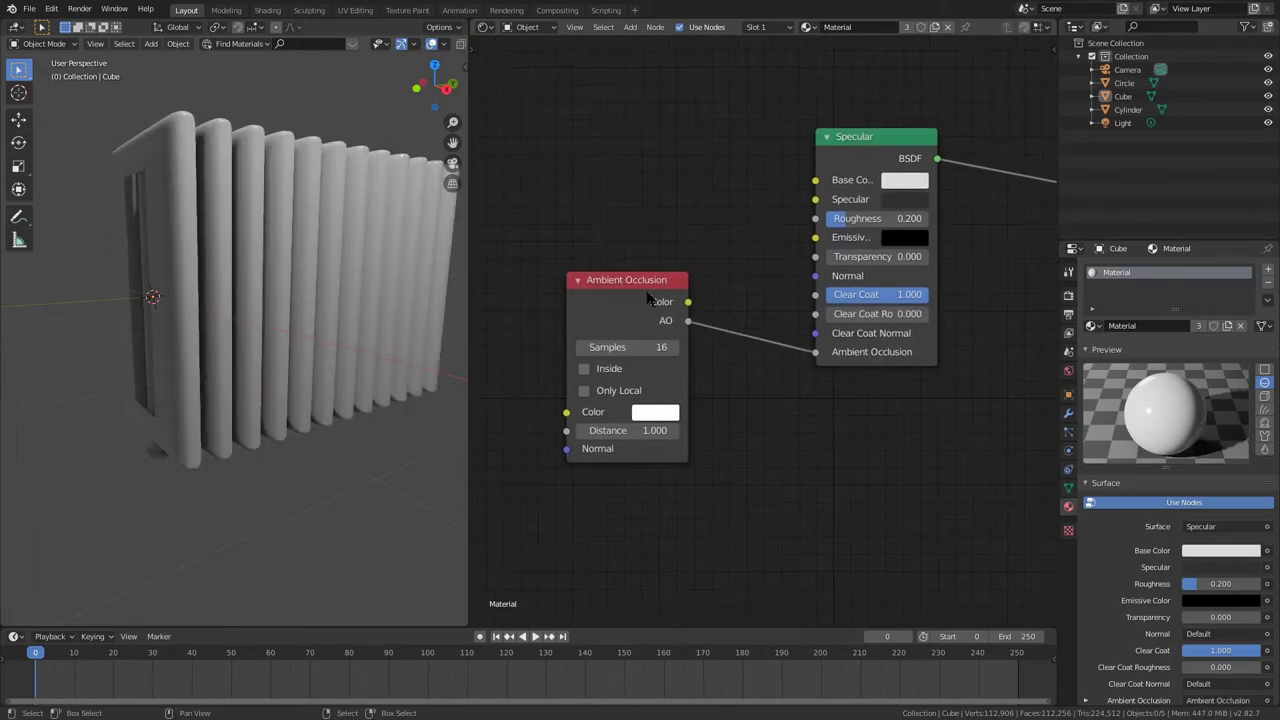
# - Test muting and tinting the Ambient Occlusion node, and feed the shader's Ambient Occlusion input from its Color output instead
pyautogui.press('m')
pyautogui.press('m')
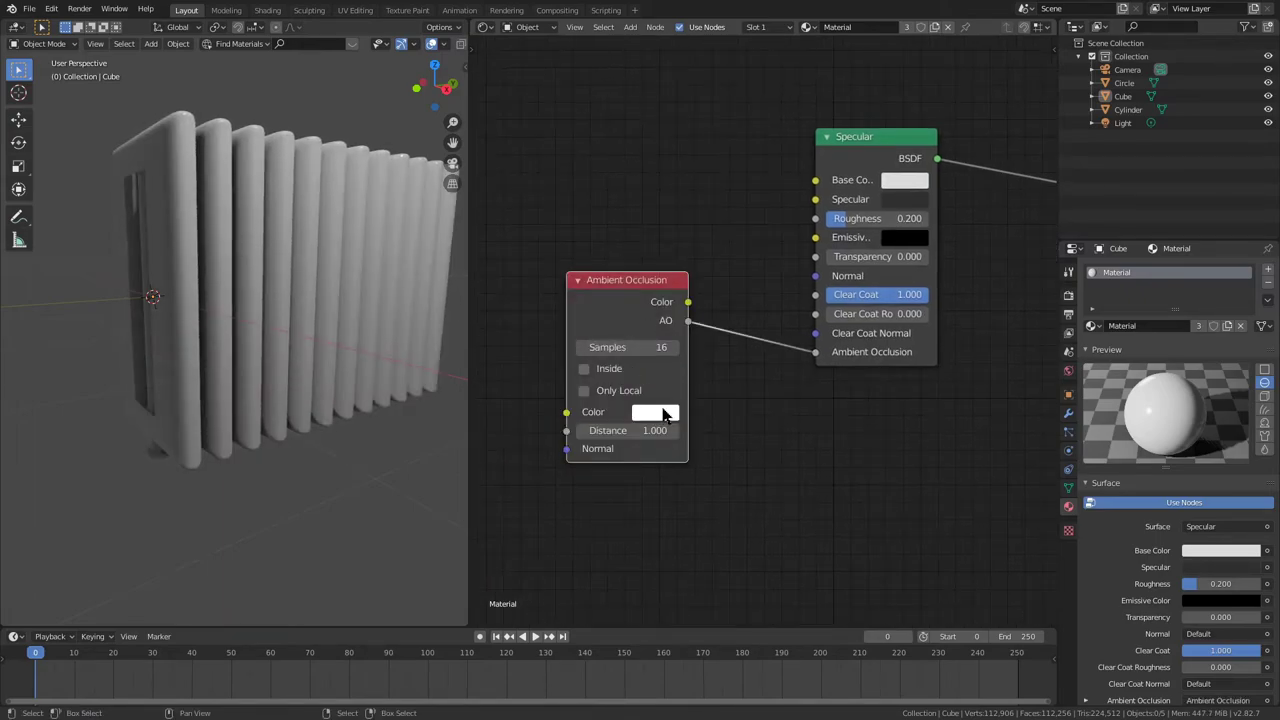
pyautogui.click(662, 412)
pyautogui.moveTo(742, 208); pyautogui.dragTo(764, 199)
pyautogui.moveTo(685, 164); pyautogui.dragTo(769, 234)
pyautogui.rightClick(769, 234)
pyautogui.moveTo(770, 340); pyautogui.dragTo(840, 367)
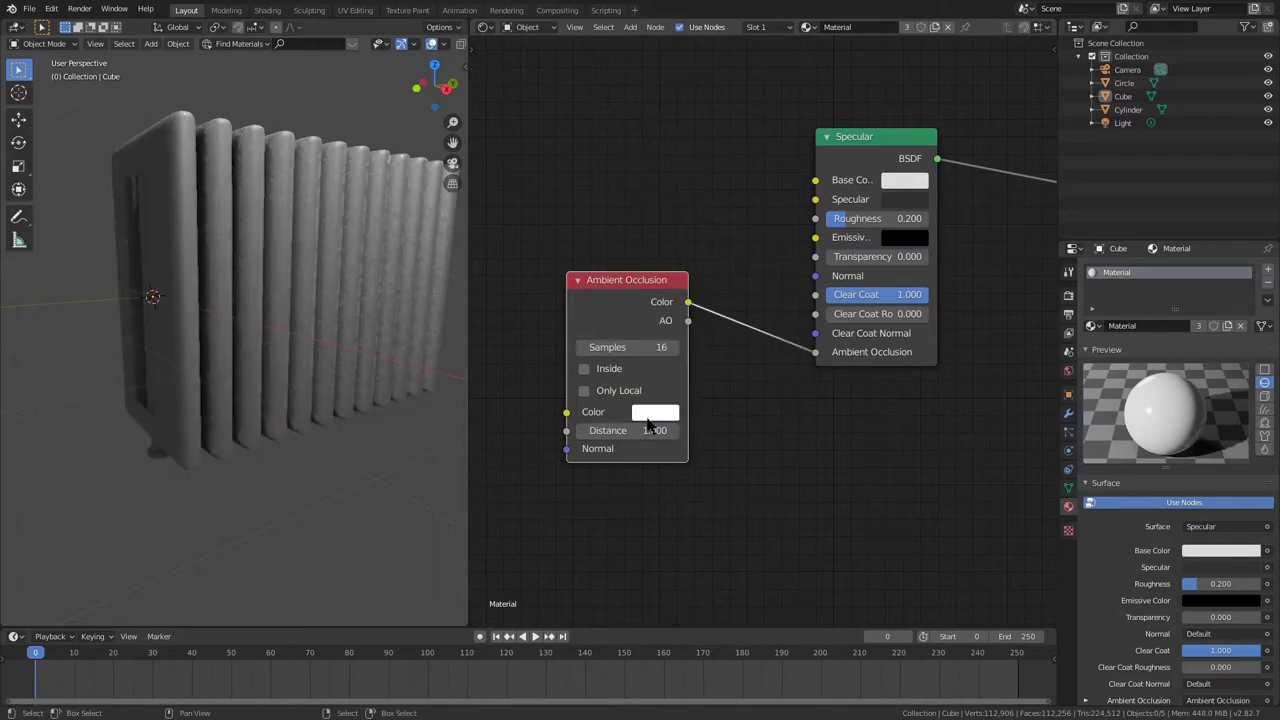
# - Try adjusting the Ambient Occlusion node's colour
pyautogui.click(655, 412)
pyautogui.moveTo(652, 351)
pyautogui.mouseDown()
pyautogui.moveTo(760, 351)
pyautogui.moveTo(690, 334)
pyautogui.moveTo(718, 334)
pyautogui.mouseUp()
pyautogui.press('Escape')
pyautogui.press('Escape')
pyautogui.scroll(4, 390, 215)
pyautogui.moveTo(360, 204); pyautogui.dragTo(393, 202, button='middle')
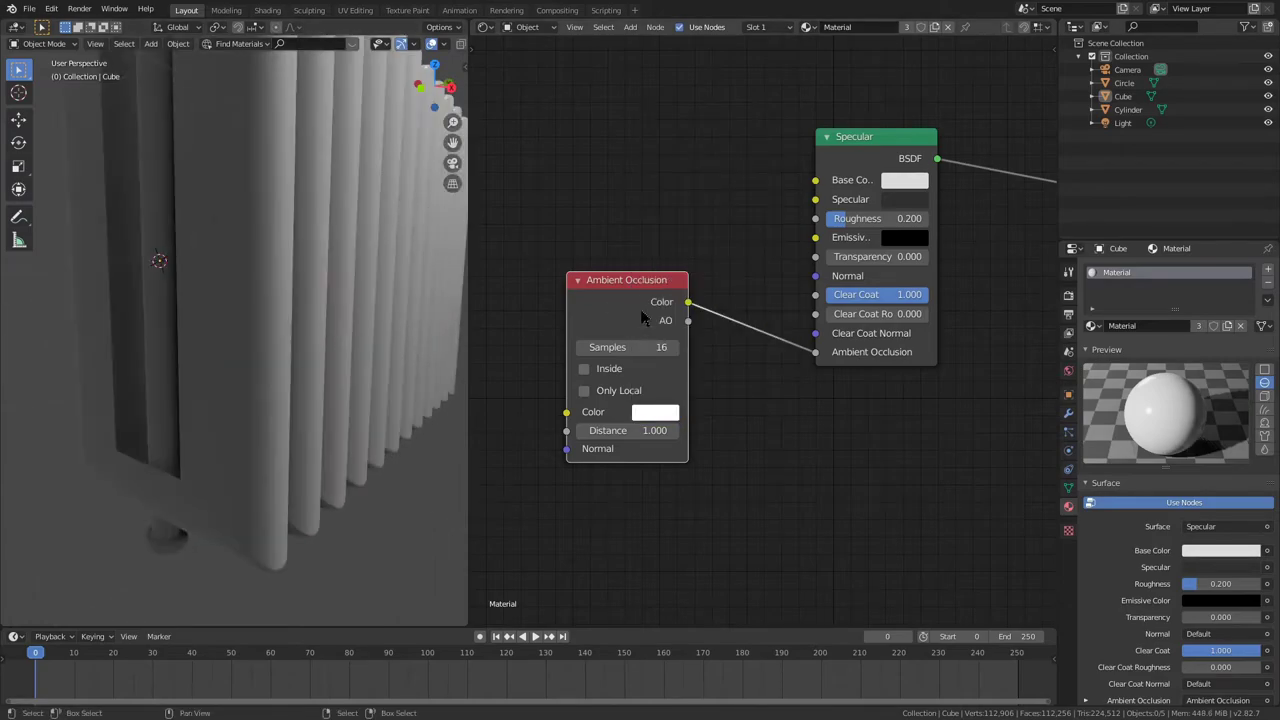
# - Mute and unmute the Ambient Occlusion node to compare the shading between the radiator sections
pyautogui.press('m')
pyautogui.press('m')
pyautogui.press('m')
pyautogui.press('m')
# - Try a reddish tint for the Ambient Occlusion node's colour and undo it
pyautogui.click(663, 410)
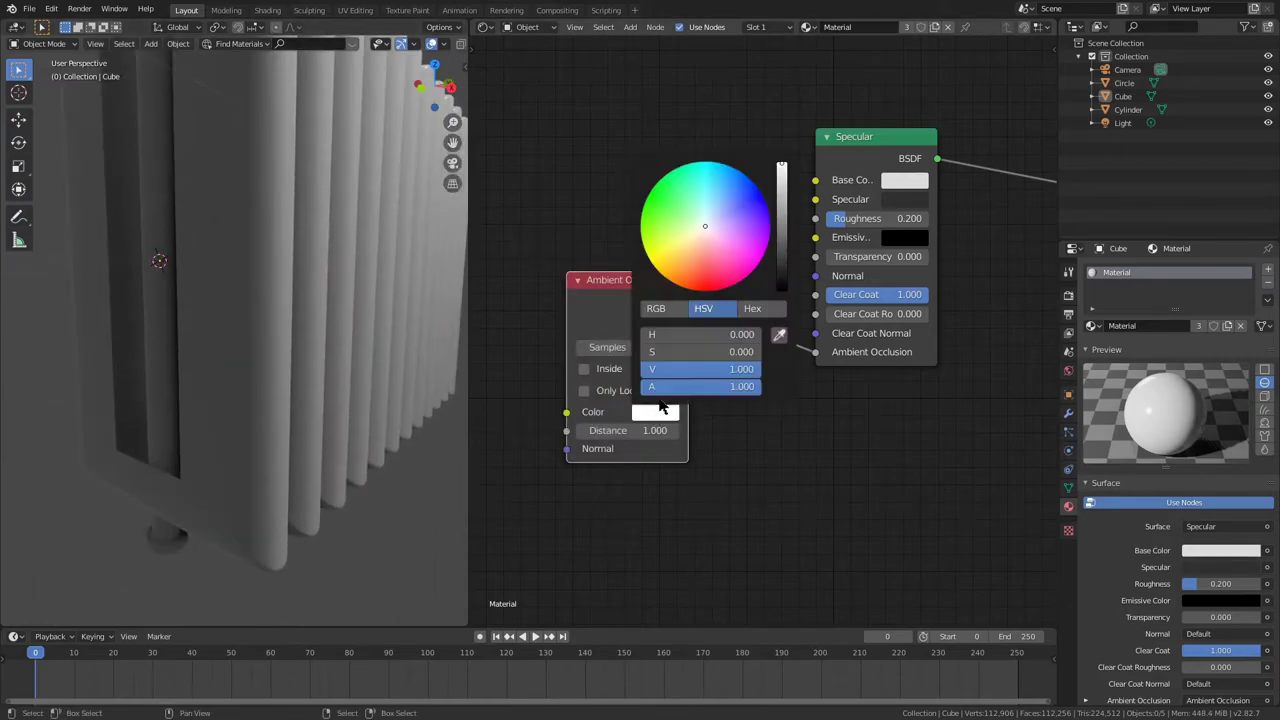
pyautogui.moveTo(782, 164)
pyautogui.mouseDown()
pyautogui.moveTo(782, 290)
pyautogui.moveTo(782, 163)
pyautogui.mouseUp()
pyautogui.moveTo(325, 300); pyautogui.dragTo(452, 285, button='middle')
pyautogui.click(656, 412)
pyautogui.moveTo(705, 226); pyautogui.dragTo(720, 288)
pyautogui.hotkey('ctrl', 'z')
pyautogui.moveTo(337, 335); pyautogui.dragTo(420, 300, button='middle')
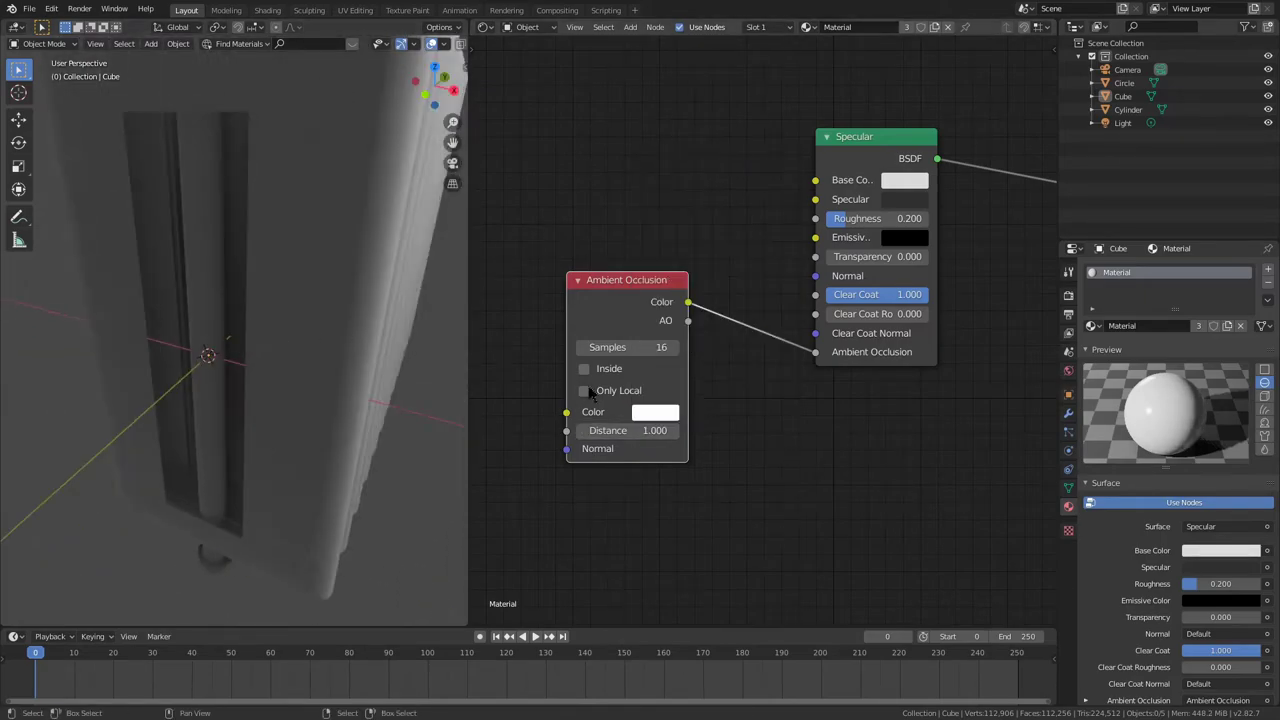
# - Try a darker colour and a distance of 36.700 on the Ambient Occlusion node
pyautogui.click(655, 411)
pyautogui.moveTo(730, 334); pyautogui.dragTo(700, 334)
pyautogui.moveTo(702, 162); pyautogui.dragTo(704, 290)
pyautogui.press('Escape')
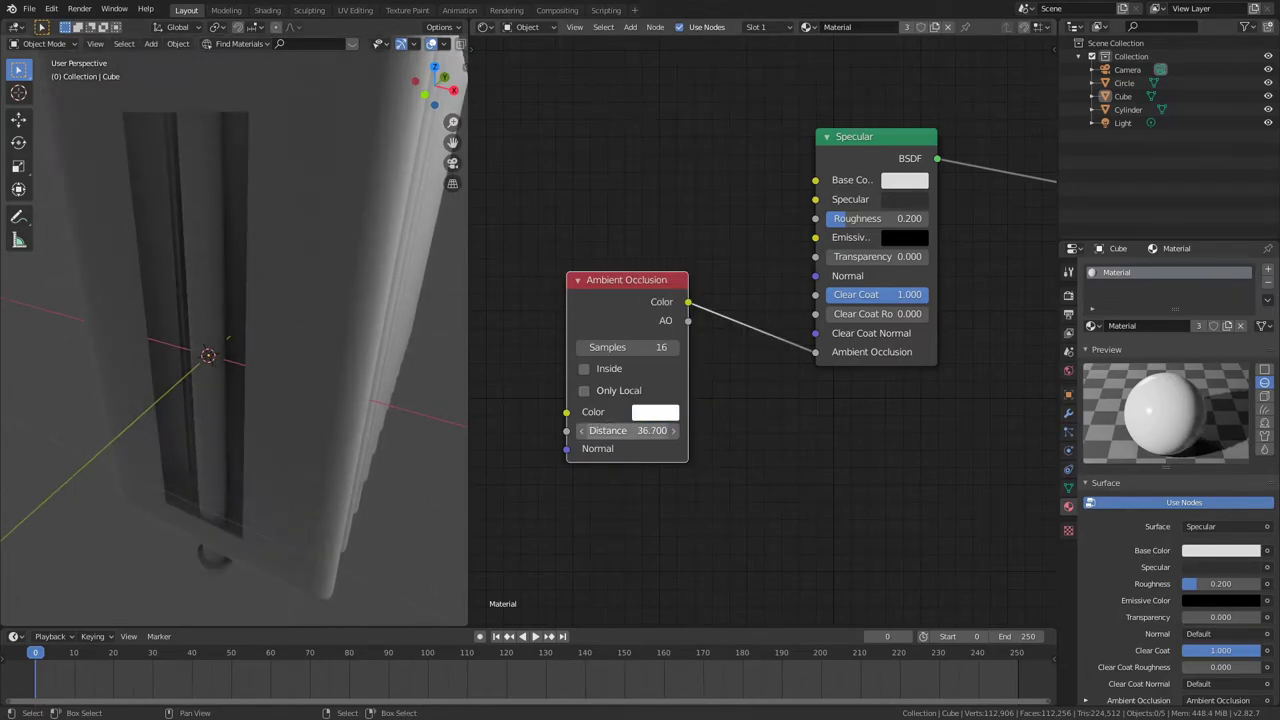
pyautogui.press('Escape')
# - Try the Ambient Occlusion node's AO output in the shader's Ambient Occlusion input, and return to the Color output
pyautogui.moveTo(420, 310); pyautogui.dragTo(335, 302, button='middle')
pyautogui.moveTo(688, 320); pyautogui.dragTo(816, 351)
pyautogui.click(655, 411)
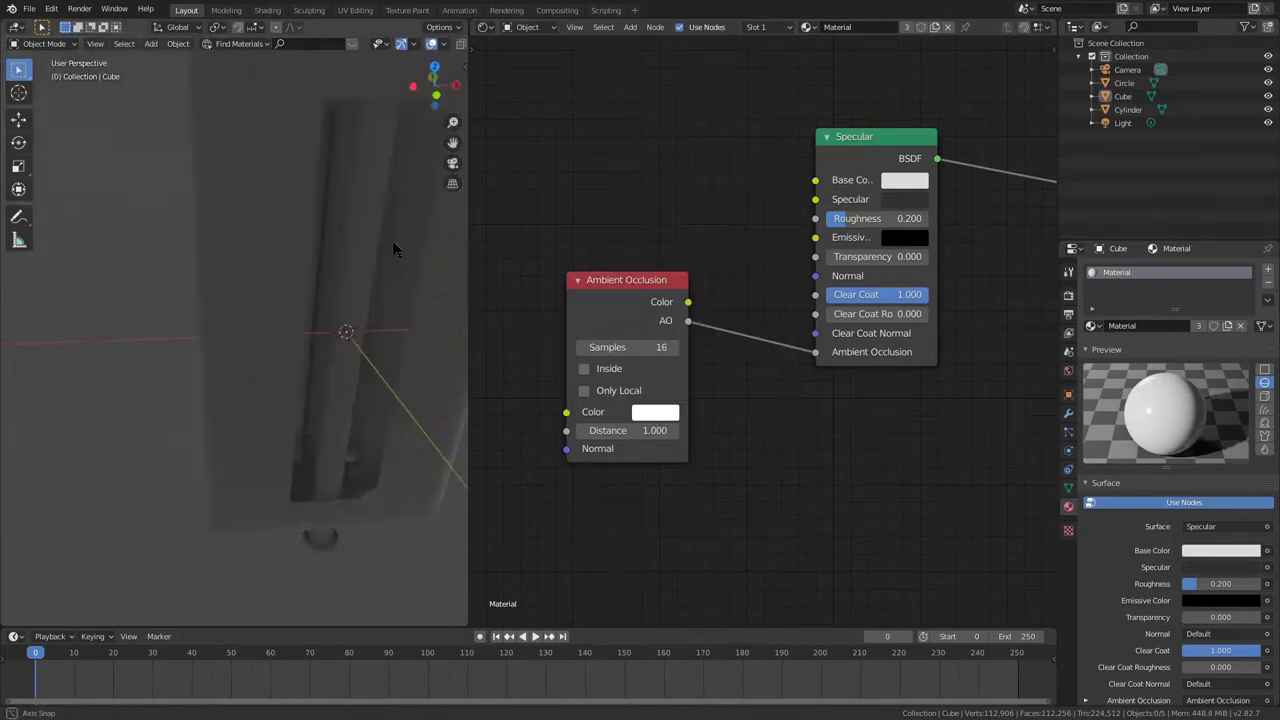
pyautogui.click(658, 414)
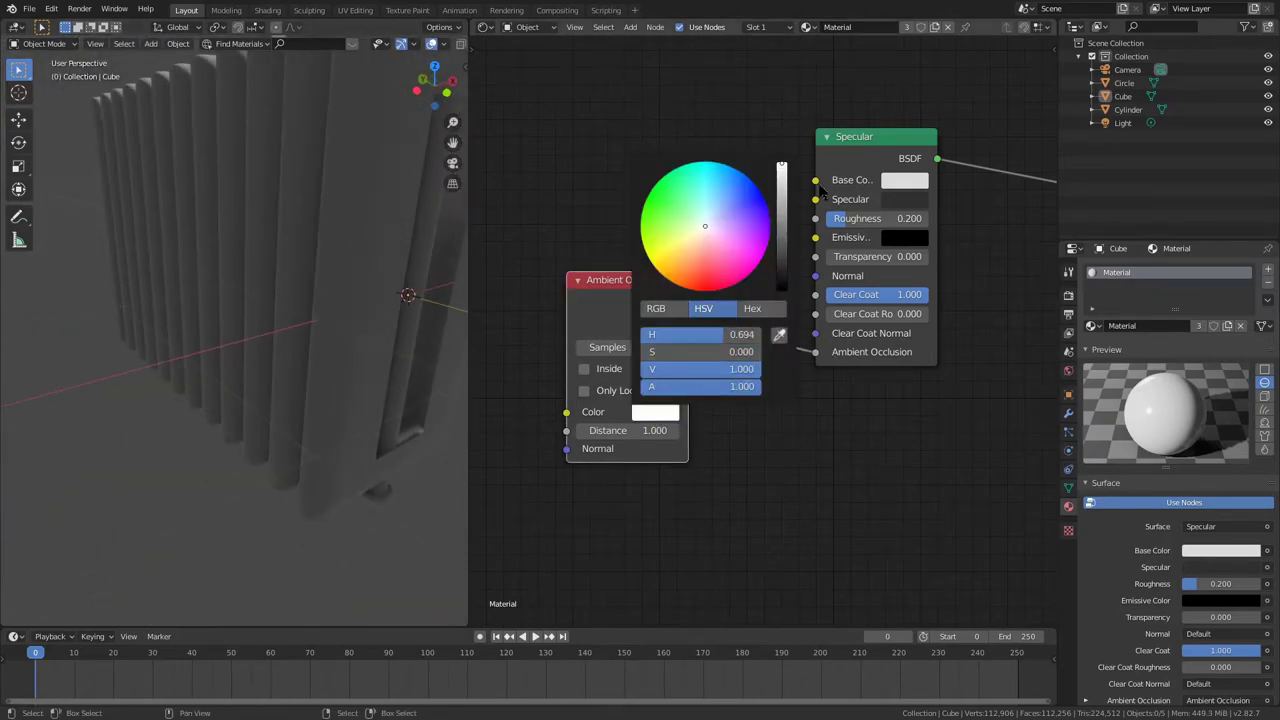
pyautogui.moveTo(688, 301); pyautogui.dragTo(816, 351)
# - Set the Ambient Occlusion node's samples to 32
pyautogui.moveTo(425, 211); pyautogui.dragTo(266, 208, button='middle')
pyautogui.click(638, 349)
pyautogui.write('32')
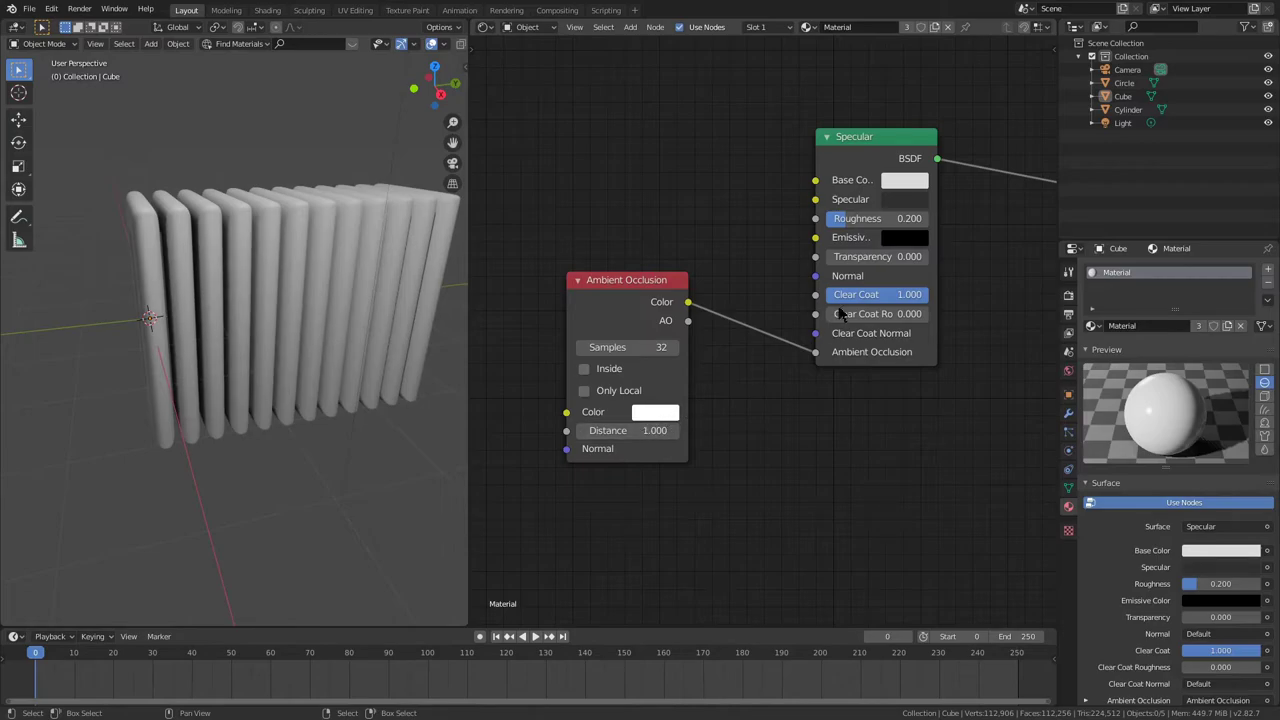
pyautogui.moveTo(840, 308); pyautogui.dragTo(674, 359, button='middle')
# - Select the flanged foot under the first section and place a duplicate 4.5 m along the Y axis
pyautogui.moveTo(340, 180); pyautogui.dragTo(366, 157, button='middle')
pyautogui.scroll(3, 350, 180)
pyautogui.moveTo(340, 200); pyautogui.dragTo(160, 422, button='middle')
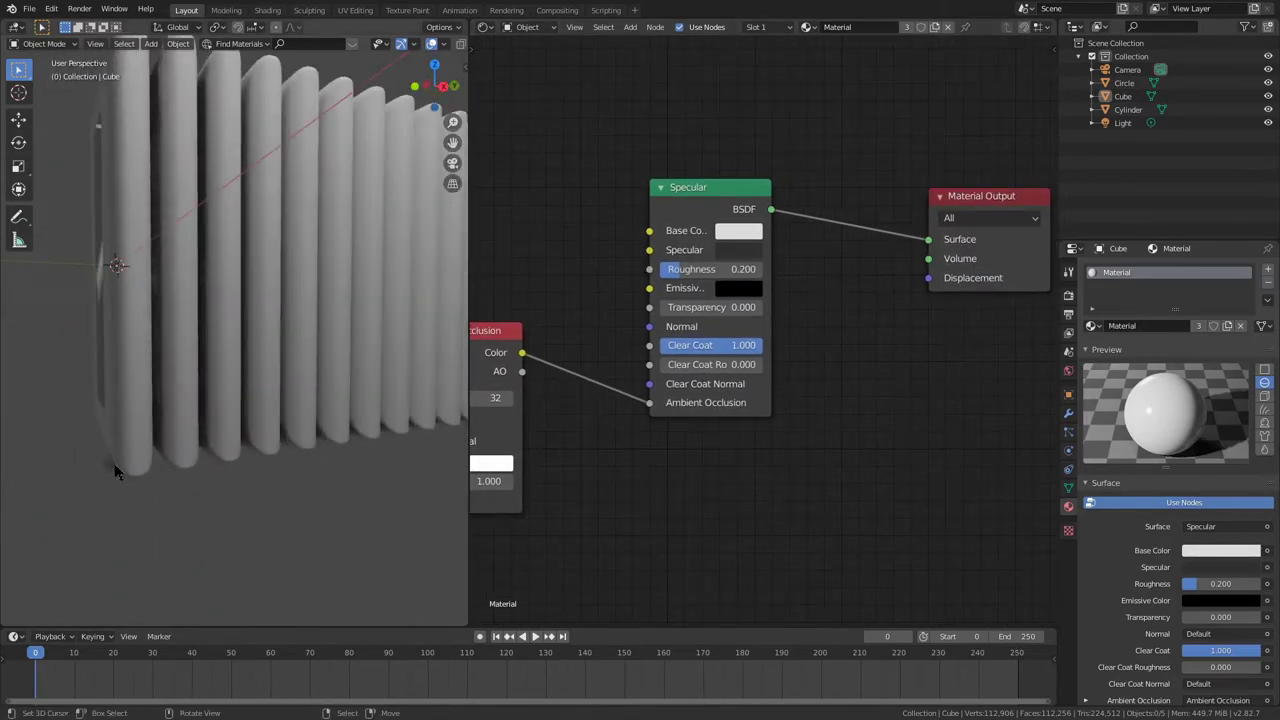
pyautogui.click(200, 440)
pyautogui.click(103, 468)
pyautogui.moveTo(110, 465); pyautogui.dragTo(237, 437, button='middle')
pyautogui.scroll(-3, 237, 430)
pyautogui.keyDown('shift'); pyautogui.moveTo(340, 380); pyautogui.dragTo(217, 346, button='middle'); pyautogui.keyUp('shift')
pyautogui.hotkey('shift', 'd')
pyautogui.press('y')
pyautogui.press('ctrl')
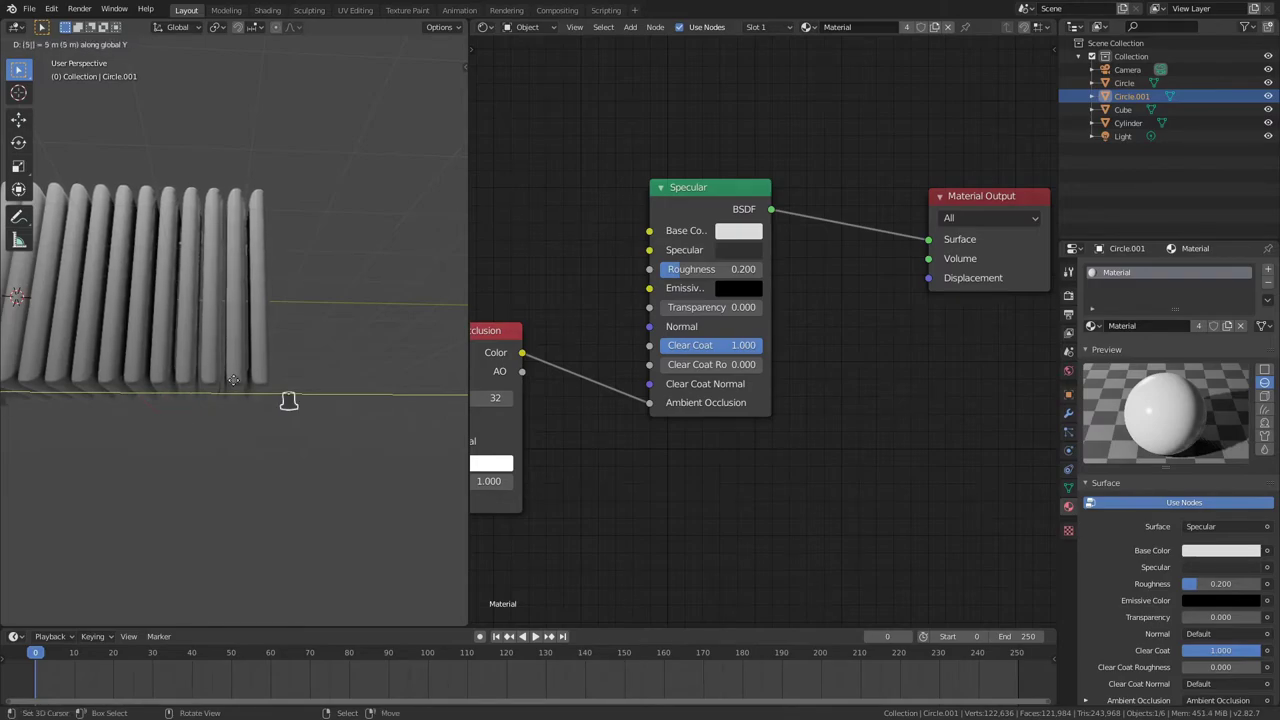
pyautogui.press('Return')
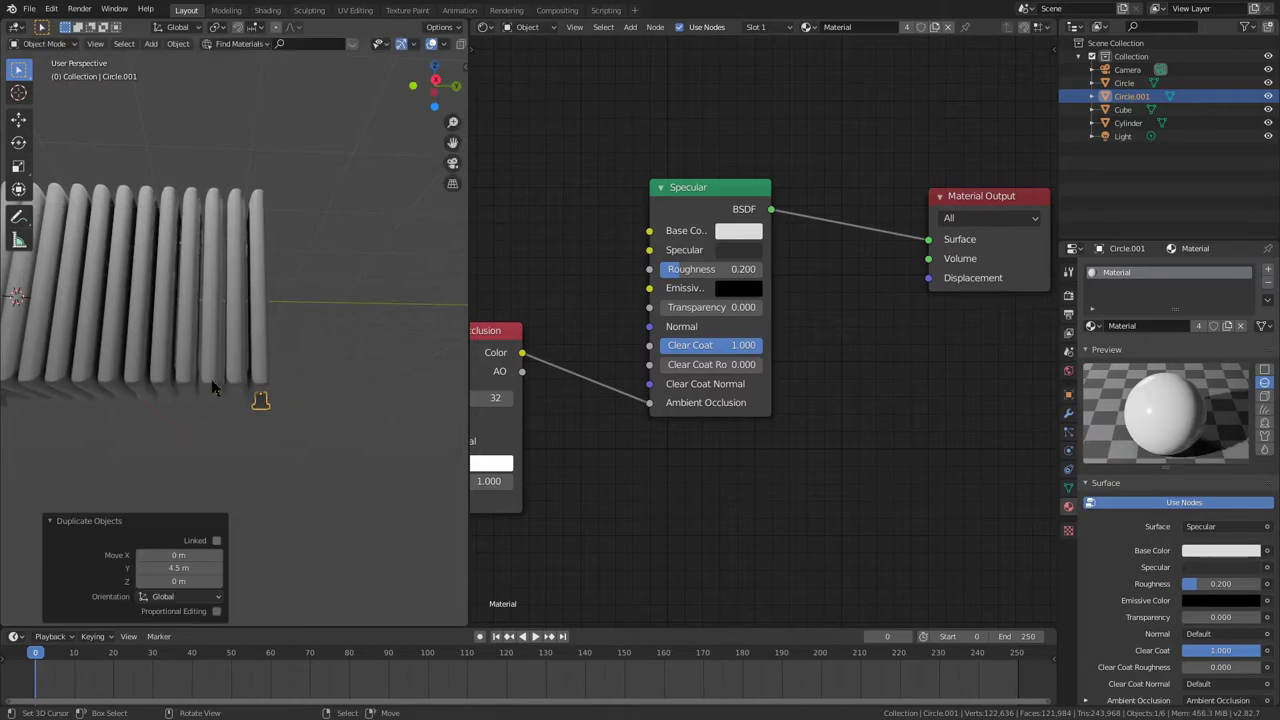
# - Shift the duplicated foot slightly along the Y axis to adjust its position under the last radiator section
pyautogui.scroll(5, 255, 280)
pyautogui.press('g')
pyautogui.press('y')
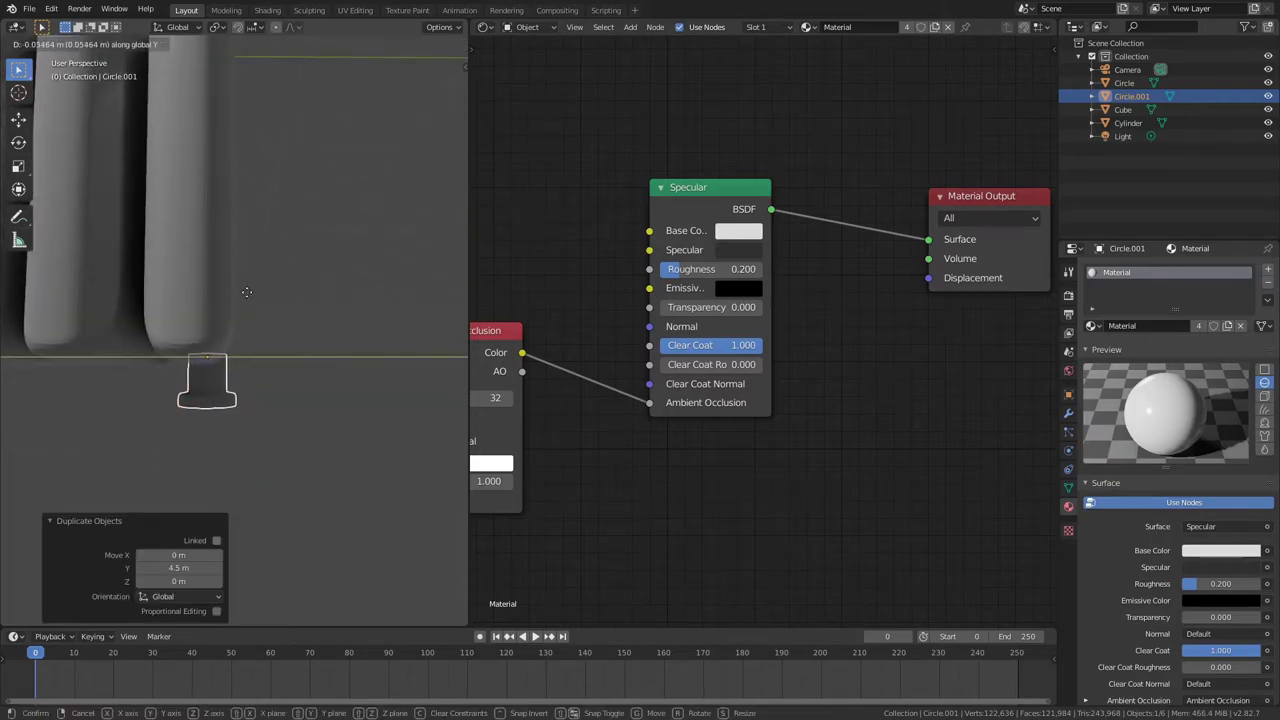
pyautogui.click(251, 330)
pyautogui.scroll(-6, 251, 330)
pyautogui.moveTo(297, 340); pyautogui.dragTo(257, 266, button='middle')
# - Try a higher roughness on the Specular shader and undo it
pyautogui.scroll(5, 220, 320)
pyautogui.moveTo(268, 352); pyautogui.dragTo(157, 400, button='middle')
pyautogui.moveTo(700, 269); pyautogui.dragTo(851, 285)
pyautogui.hotkey('ctrl', 'z')
pyautogui.moveTo(390, 268); pyautogui.dragTo(346, 286, button='middle')
pyautogui.scroll(1, 346, 286)
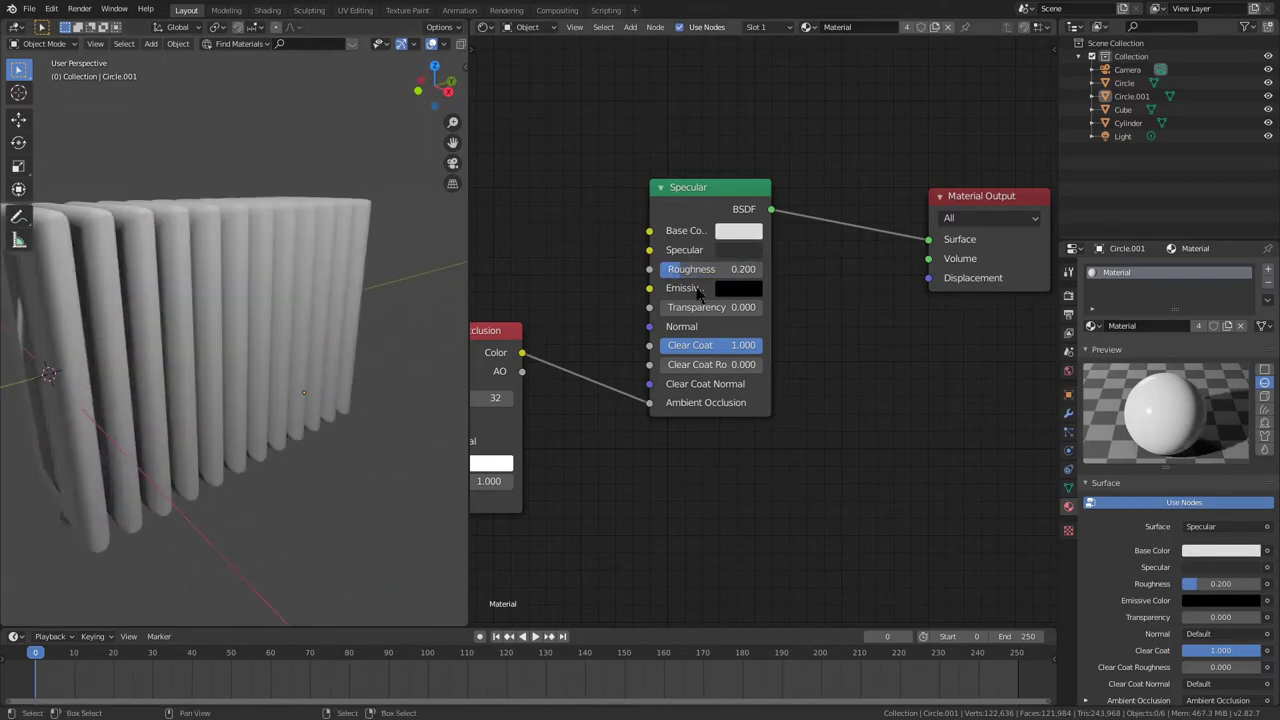
# - Try a lower roughness and a lower clear coat on the Specular shader, undoing each change
pyautogui.moveTo(708, 270); pyautogui.dragTo(640, 270)
pyautogui.hotkey('ctrl', 'z')
pyautogui.moveTo(218, 270); pyautogui.dragTo(305, 262, button='middle')
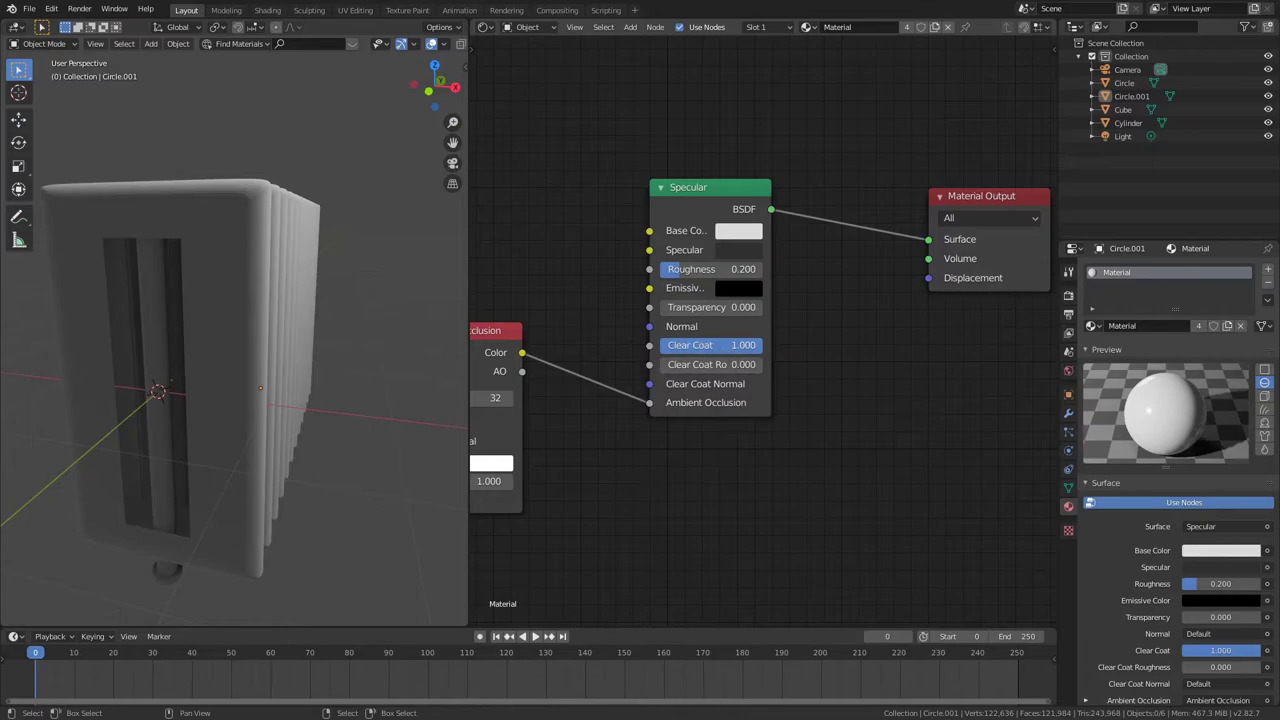
pyautogui.moveTo(708, 346); pyautogui.dragTo(620, 346)
pyautogui.hotkey('ctrl', 'z')
# - Delete the Ambient Occlusion node
pyautogui.click(512, 362)
pyautogui.press('x')
pyautogui.moveTo(345, 322); pyautogui.dragTo(238, 326, button='middle')
# - Try a raised roughness on the Specular shader without ambient occlusion and undo it
pyautogui.moveTo(662, 270); pyautogui.dragTo(775, 270)
pyautogui.hotkey('ctrl', 'z')
pyautogui.moveTo(325, 286); pyautogui.dragTo(431, 277, button='middle')
pyautogui.moveTo(257, 280); pyautogui.dragTo(562, 256, button='middle')
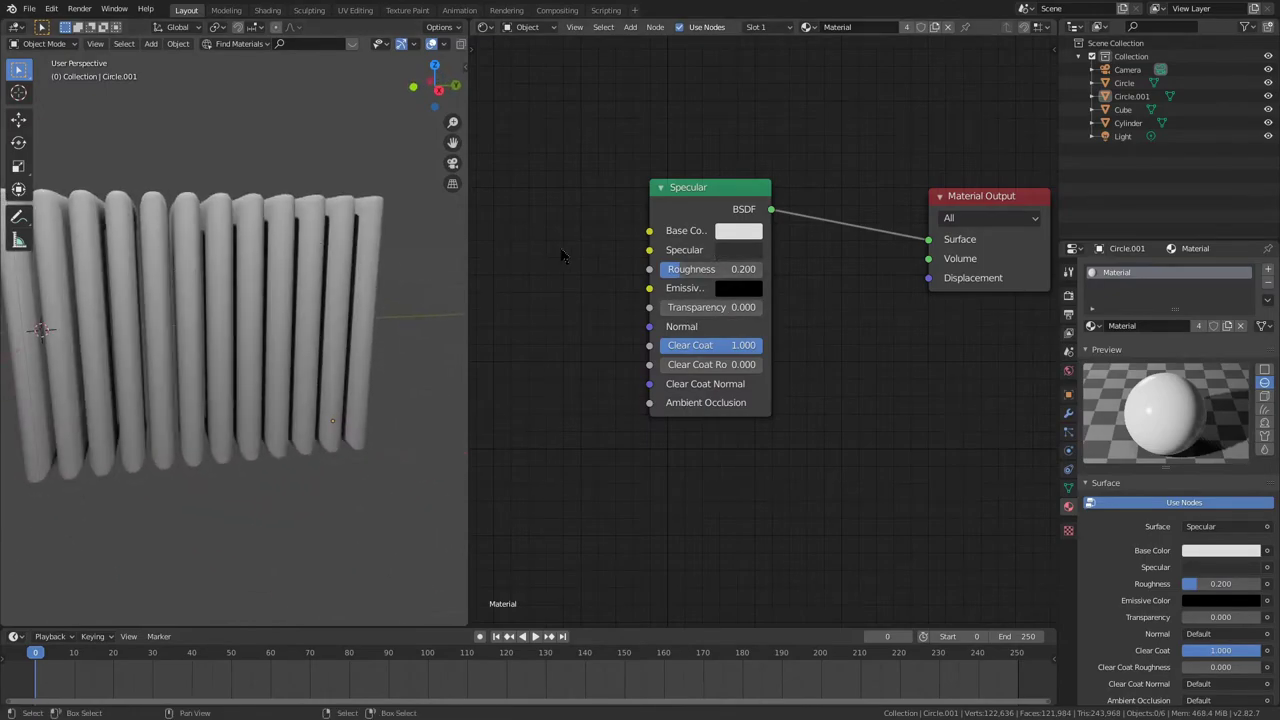
# - Close the Shader Editor area so that the 3D viewport takes its space
pyautogui.click(744, 290)
pyautogui.moveTo(765, 245)
pyautogui.mouseDown()
pyautogui.moveTo(890, 245)
pyautogui.moveTo(745, 245)
pyautogui.mouseUp()
pyautogui.hotkey('ctrl', 'space')
pyautogui.scroll(-4, 906, 291)
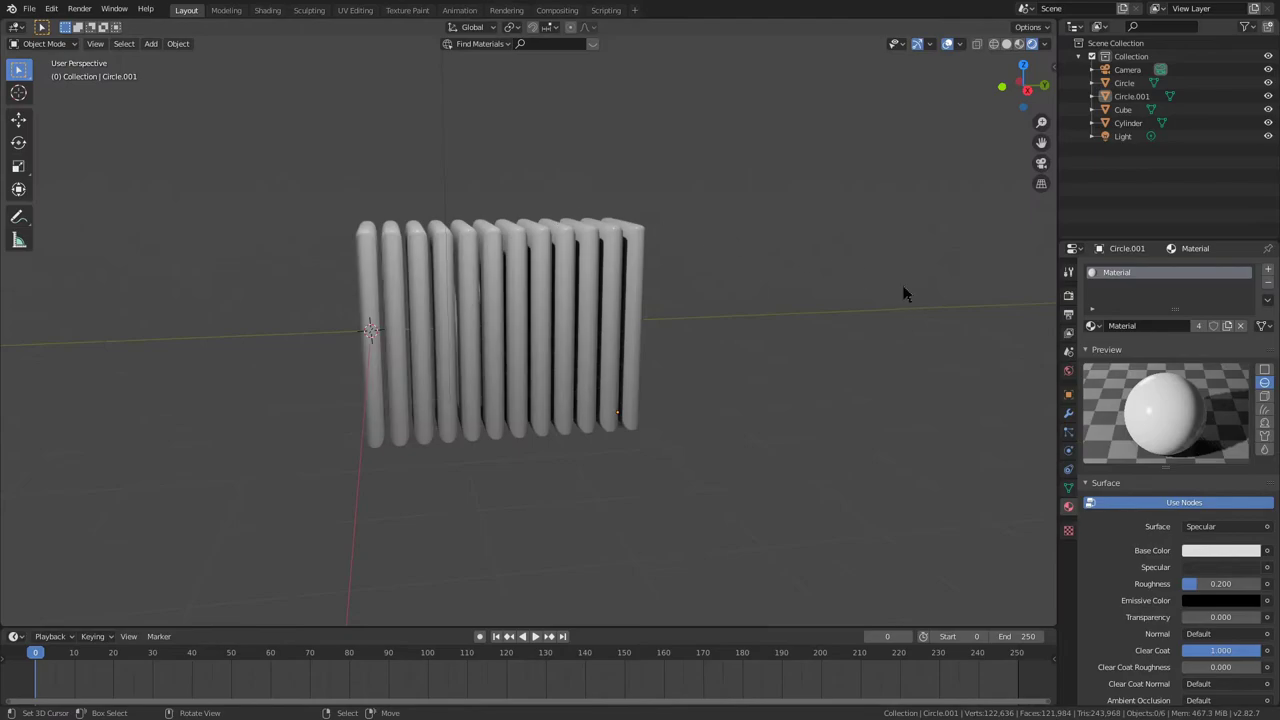
# - Give the world background an Environment Texture as its colour and load the tears_of_steel_bridge image
pyautogui.click(1068, 370)
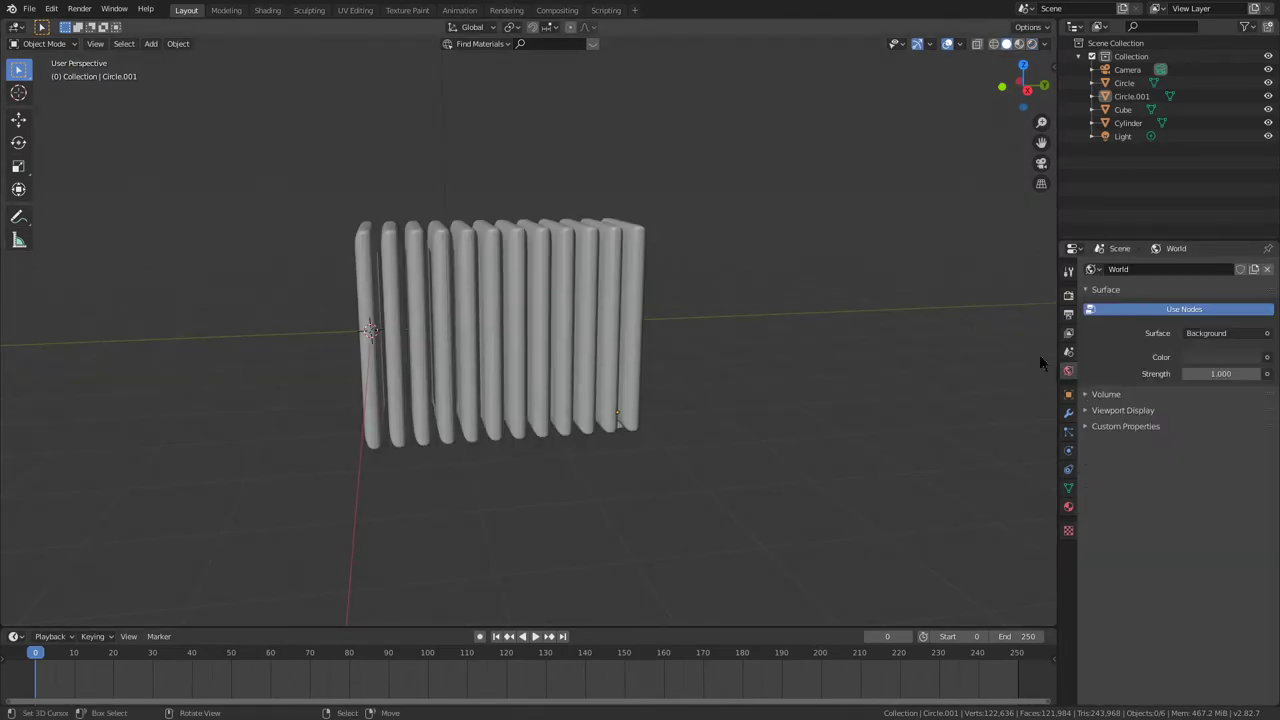
pyautogui.click(1266, 357)
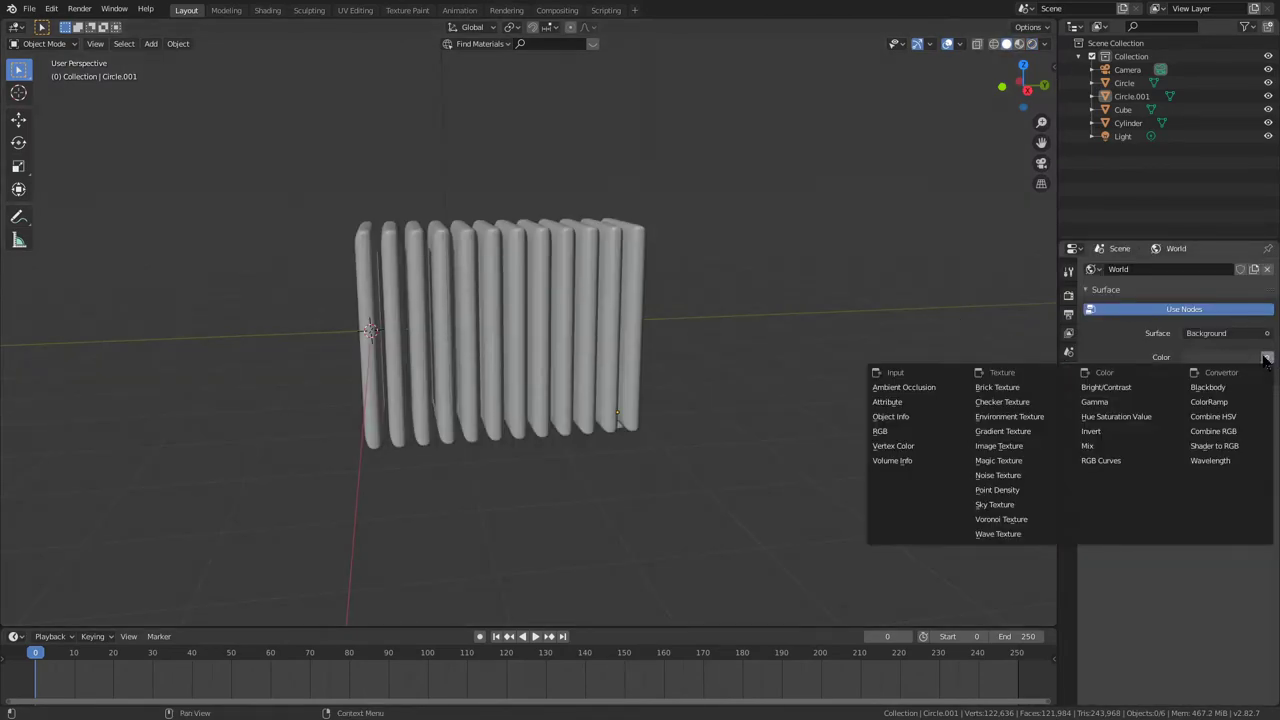
pyautogui.click(1010, 416)
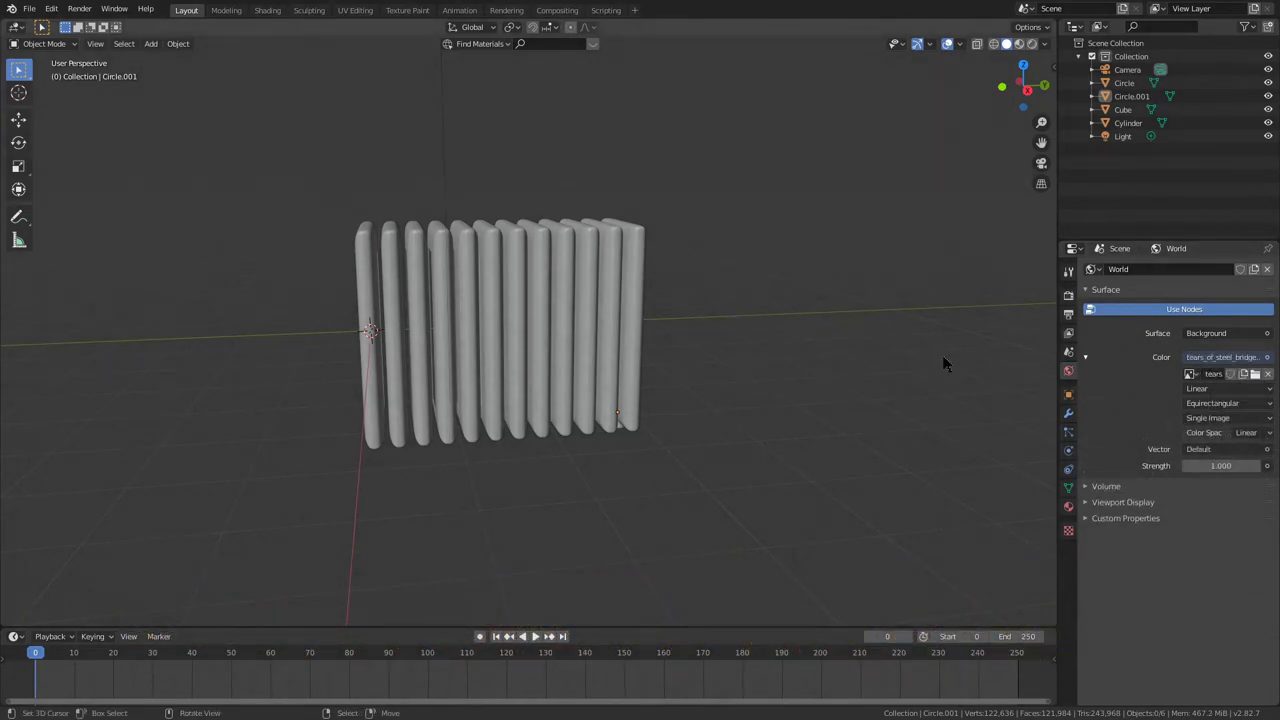
# - Switch the viewport to rendered shading to show the radiator lit by the environment
pyautogui.scroll(1, 646, 368)
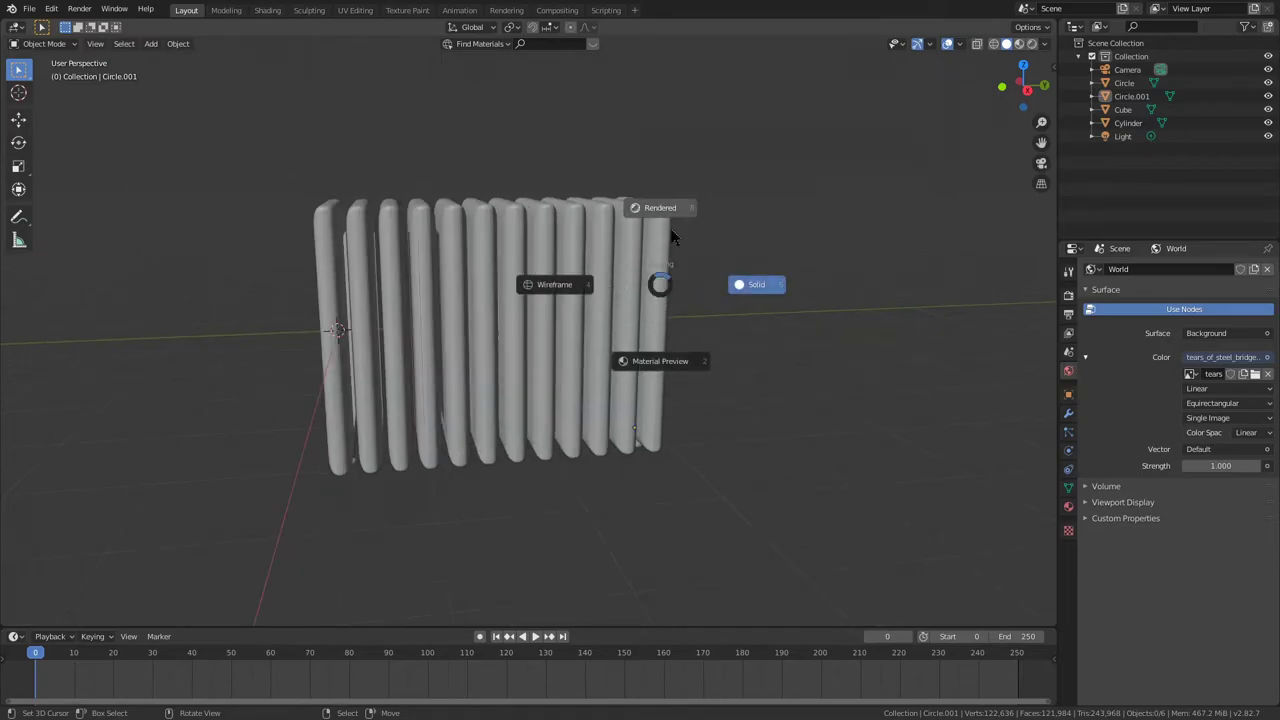
pyautogui.click(672, 237)
pyautogui.moveTo(674, 234)
pyautogui.mouseDown(button='middle')
pyautogui.moveTo(763, 223)
pyautogui.moveTo(547, 290)
pyautogui.moveTo(757, 294)
pyautogui.moveTo(634, 329)
pyautogui.moveTo(591, 280)
pyautogui.moveTo(520, 249)
pyautogui.moveTo(557, 220)
pyautogui.moveTo(546, 256)
pyautogui.moveTo(563, 243)
pyautogui.moveTo(626, 249)
pyautogui.moveTo(720, 278)
pyautogui.moveTo(560, 477)
pyautogui.moveTo(437, 429)
pyautogui.mouseUp(button='middle')
pyautogui.scroll(-5, 546, 256)
# - Give the original foot and its duplicate their own single-user copies of the shared material
pyautogui.click(333, 387)
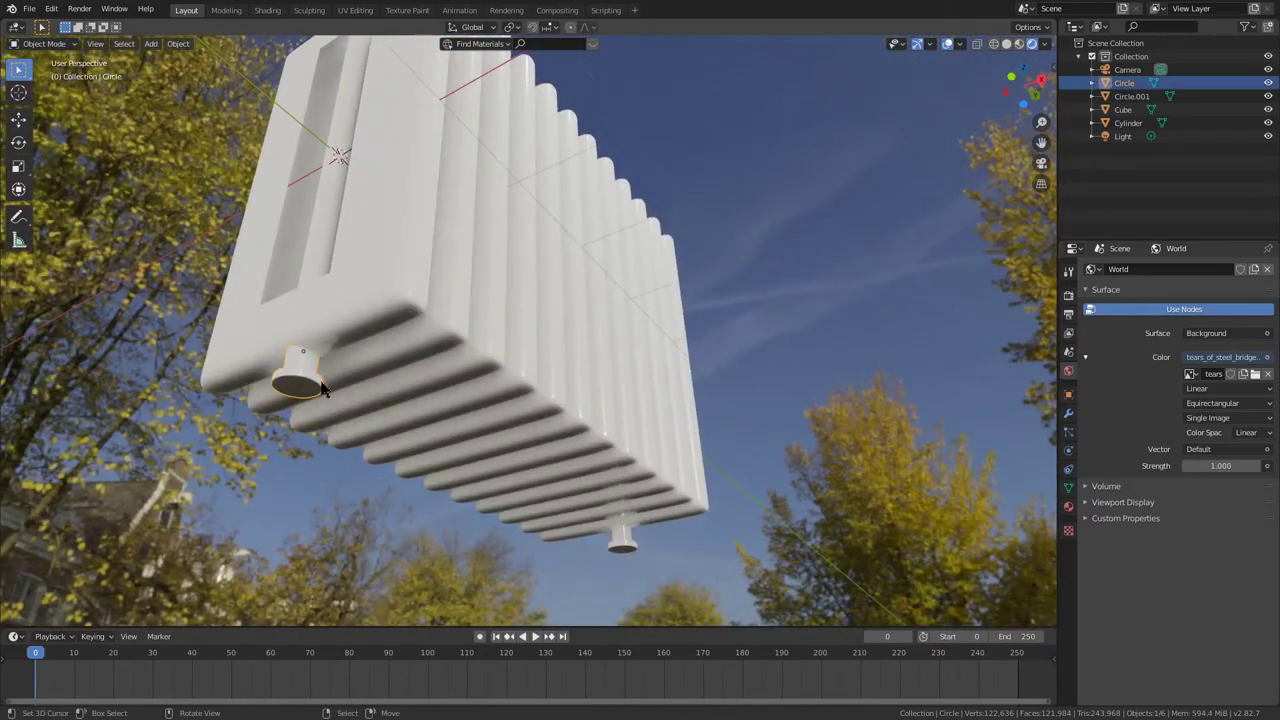
pyautogui.keyDown('shift'); pyautogui.moveTo(784, 390); pyautogui.dragTo(830, 343, button='middle'); pyautogui.keyUp('shift')
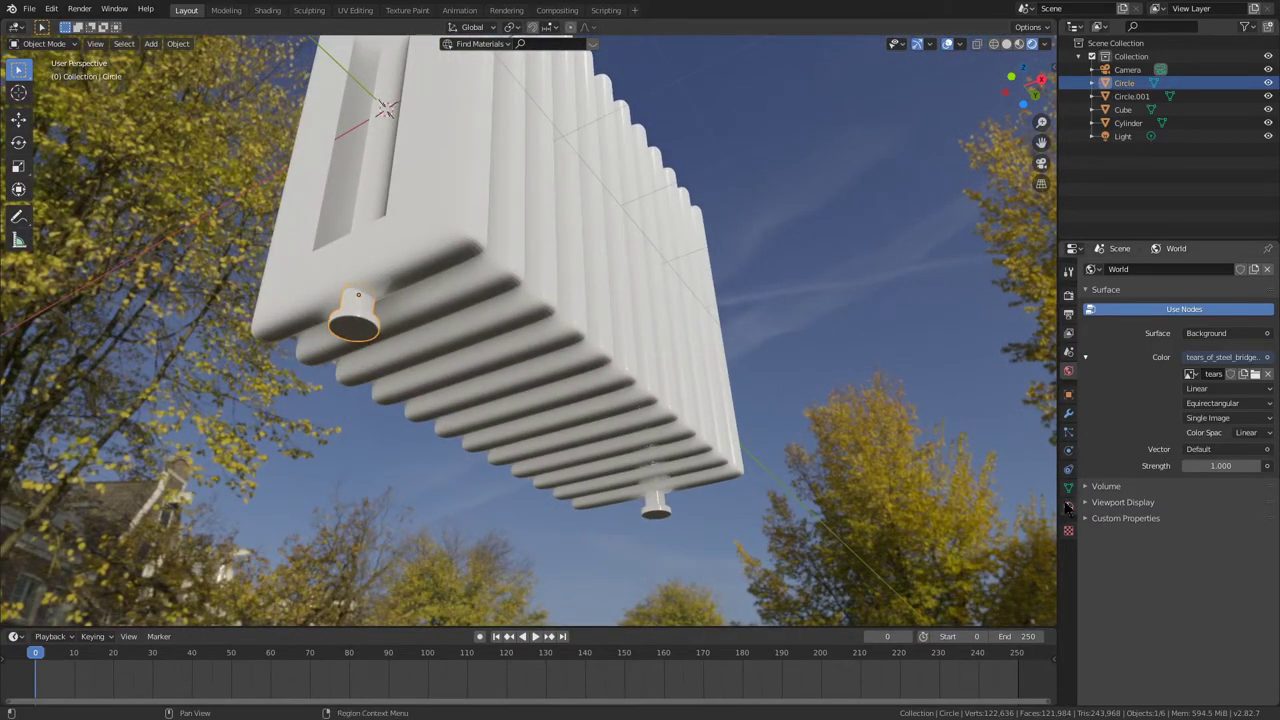
pyautogui.click(1068, 507)
pyautogui.click(655, 507)
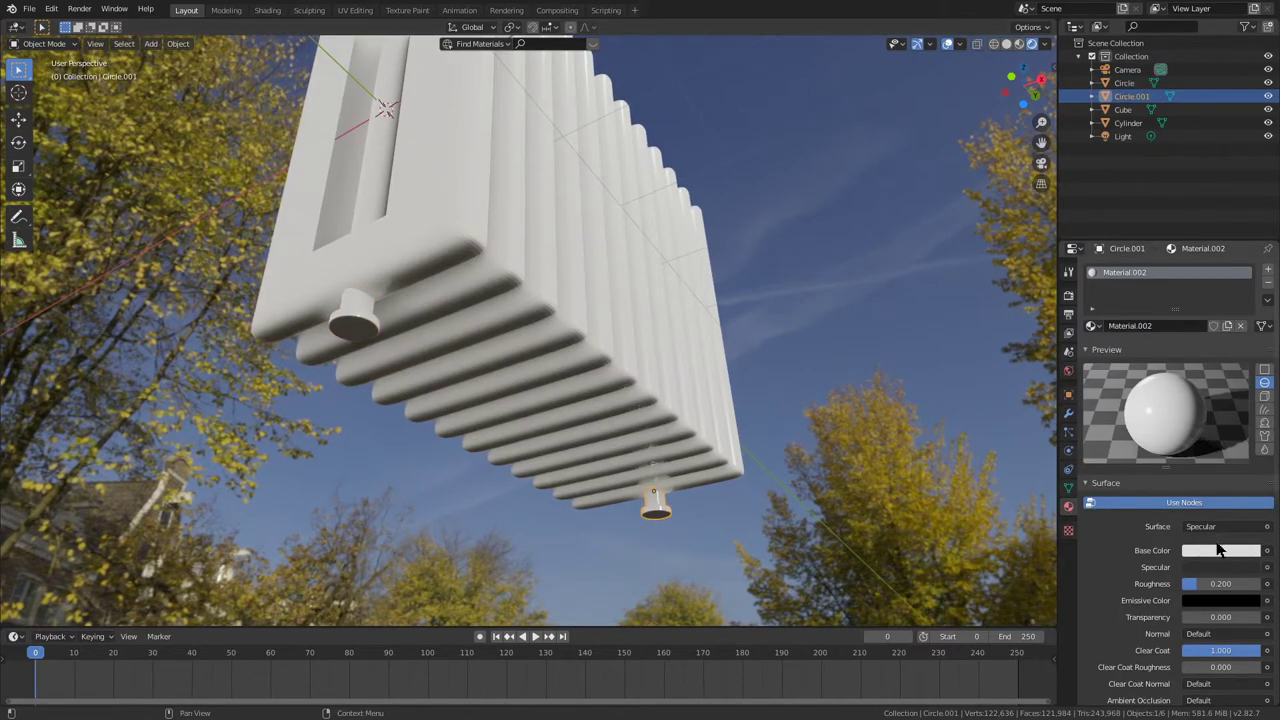
pyautogui.click(378, 328)
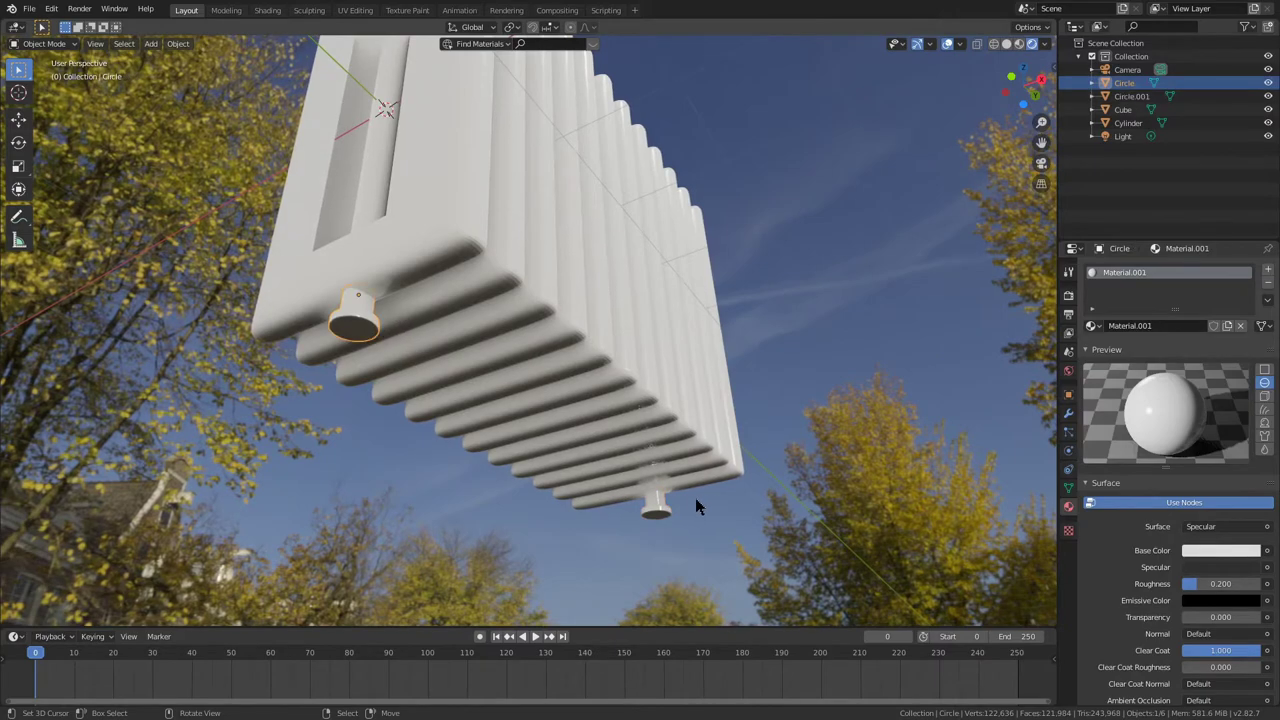
# - Assign the original foot's material, Material.001, to the duplicated foot
pyautogui.click(665, 506)
pyautogui.click(1094, 326)
pyautogui.click(1112, 360)
# - Darken the base colour of the feet's Material.001 to a mid grey and set its roughness to 1.000
pyautogui.click(1198, 551)
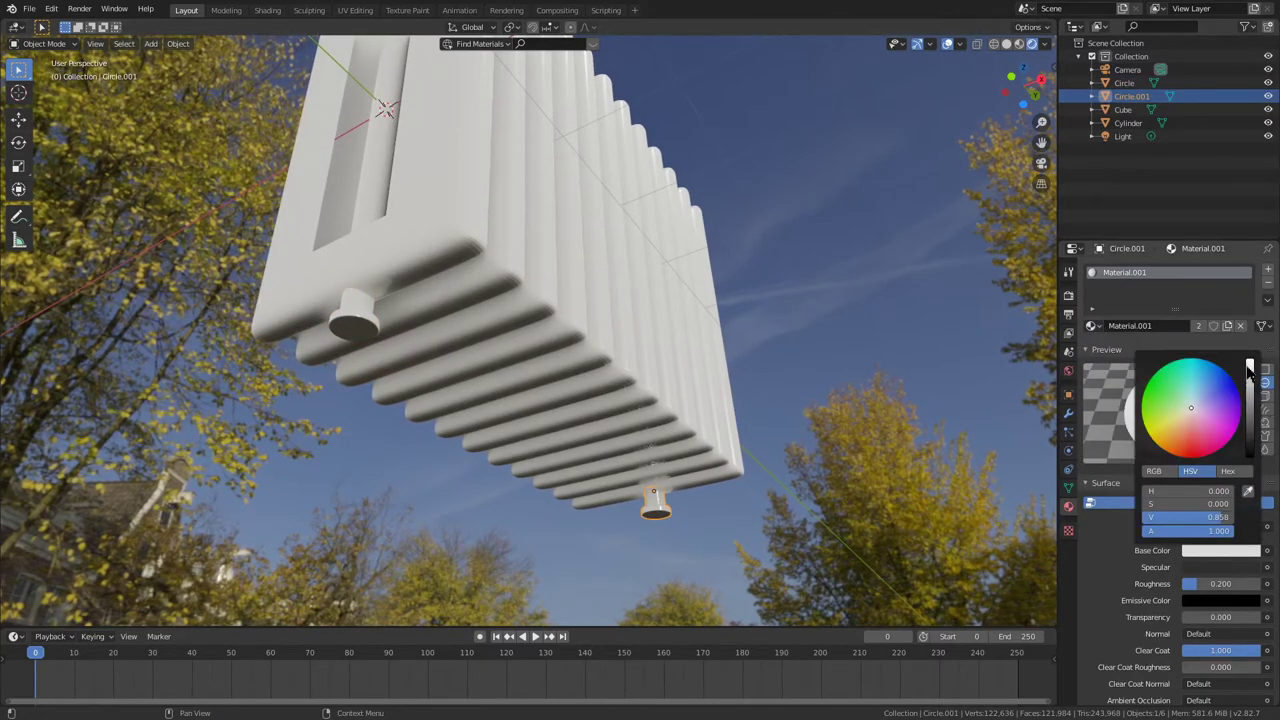
pyautogui.moveTo(770, 385); pyautogui.dragTo(870, 415, button='middle')
pyautogui.click(1228, 550)
pyautogui.moveTo(1260, 422); pyautogui.dragTo(1258, 380)
pyautogui.moveTo(1200, 584); pyautogui.dragTo(1236, 584)
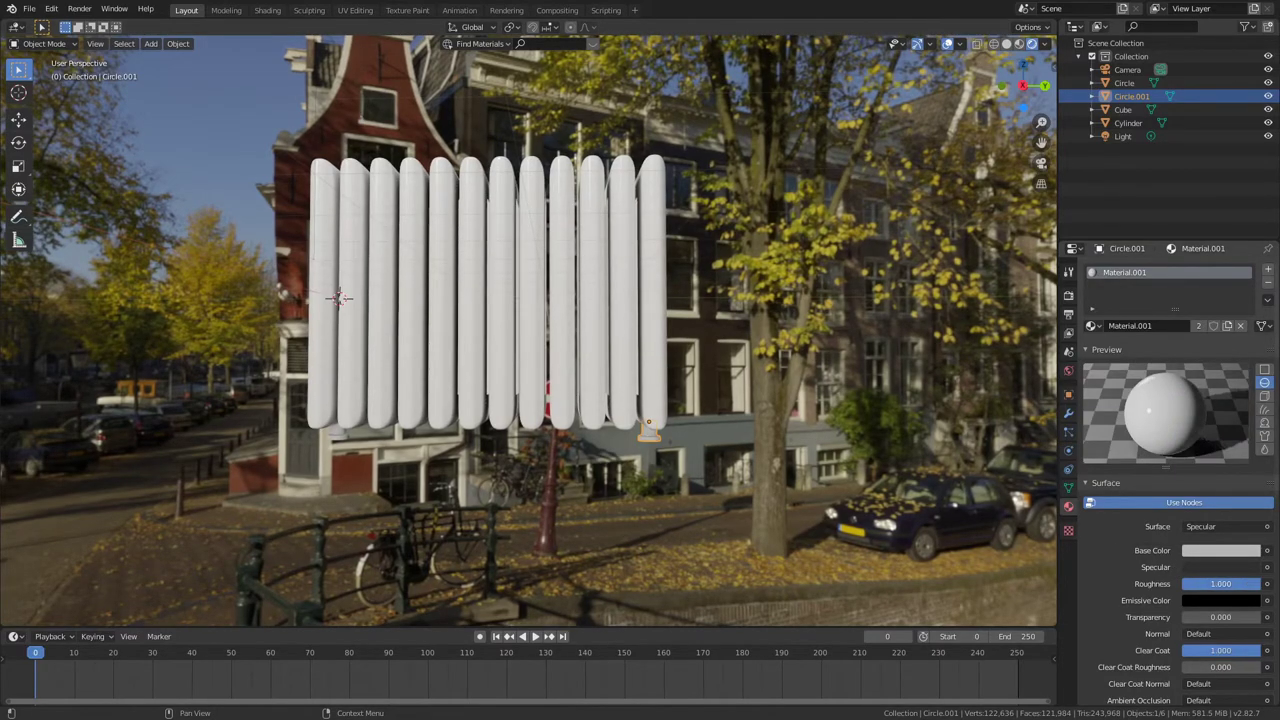
# - Look at the radiator through the camera and make the render film transparent
pyautogui.moveTo(560, 430); pyautogui.dragTo(657, 357, button='middle')
pyautogui.press('KP_0')
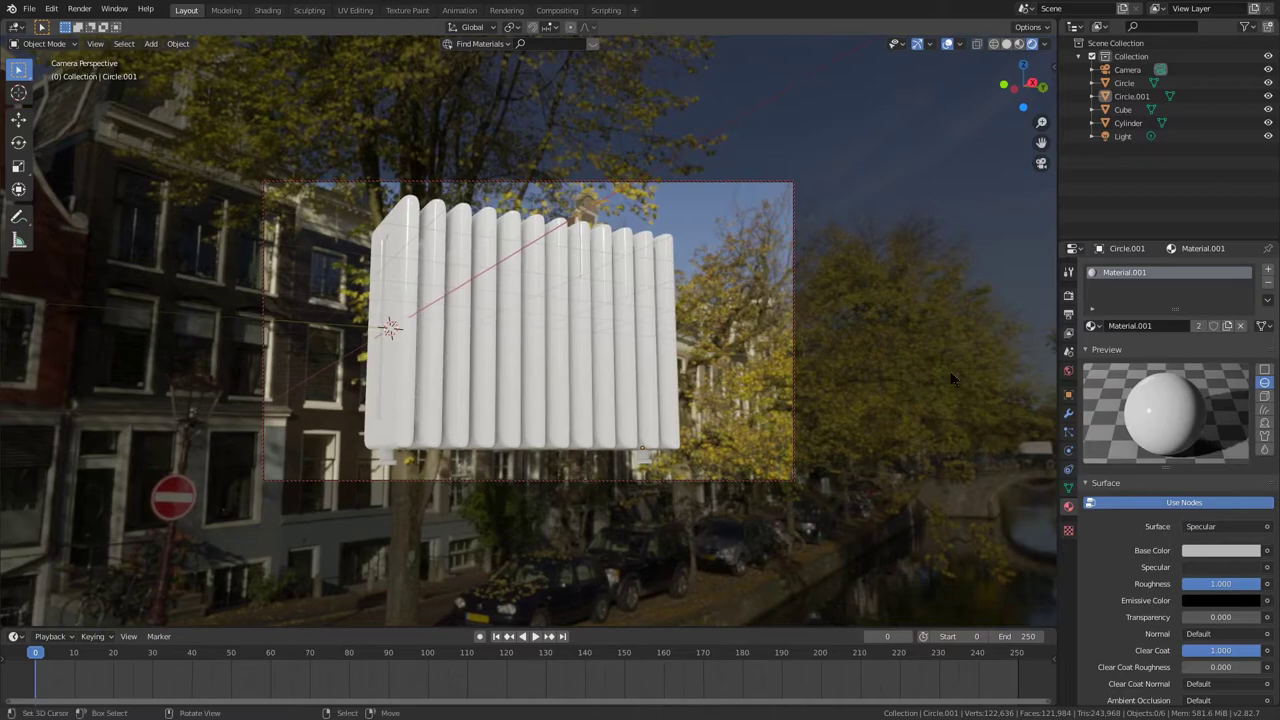
pyautogui.click(1069, 297)
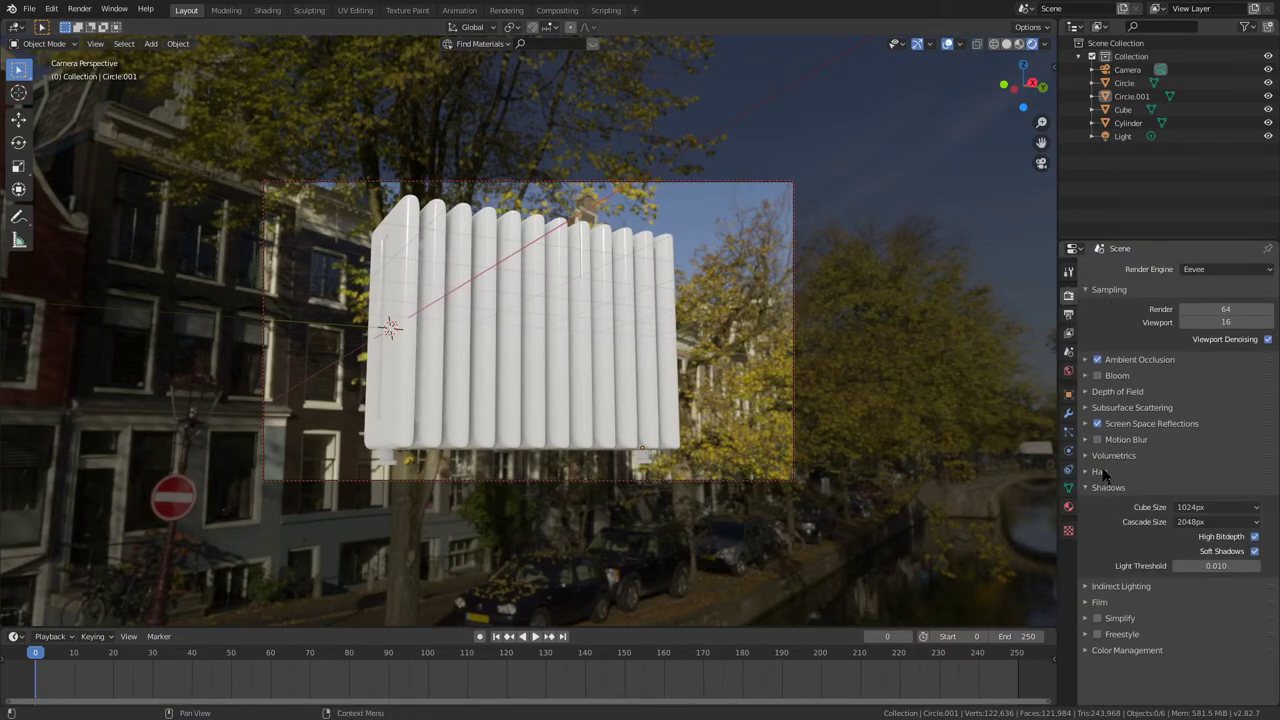
pyautogui.click(1117, 605)
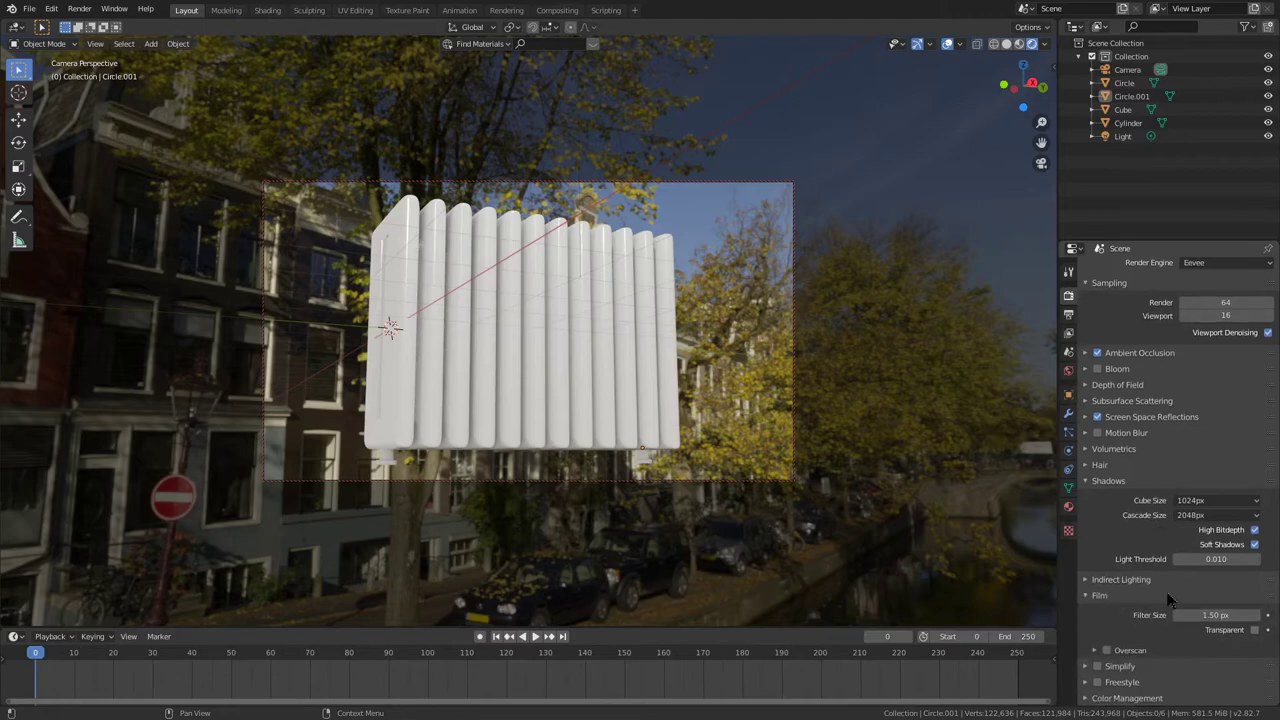
pyautogui.click(1252, 630)
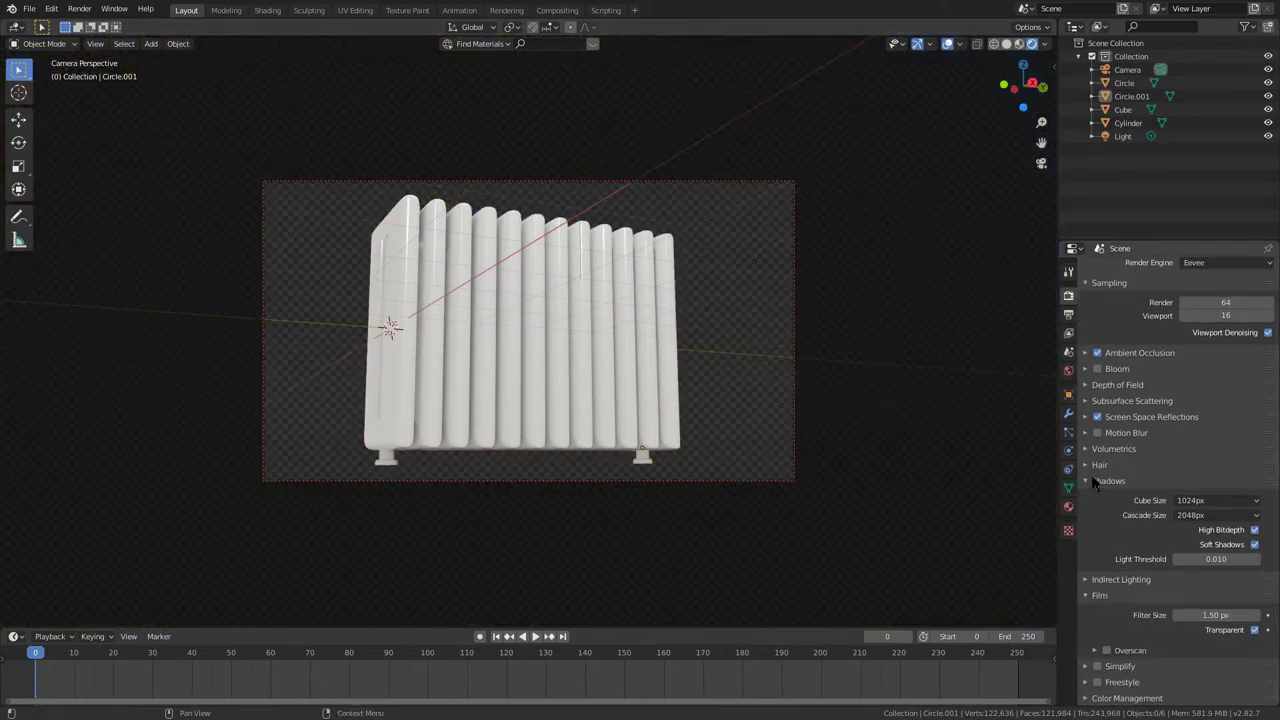
# - Set the world background strength to 0.8
pyautogui.click(1068, 371)
pyautogui.moveTo(1207, 465); pyautogui.dragTo(1270, 480)
pyautogui.press('Escape')
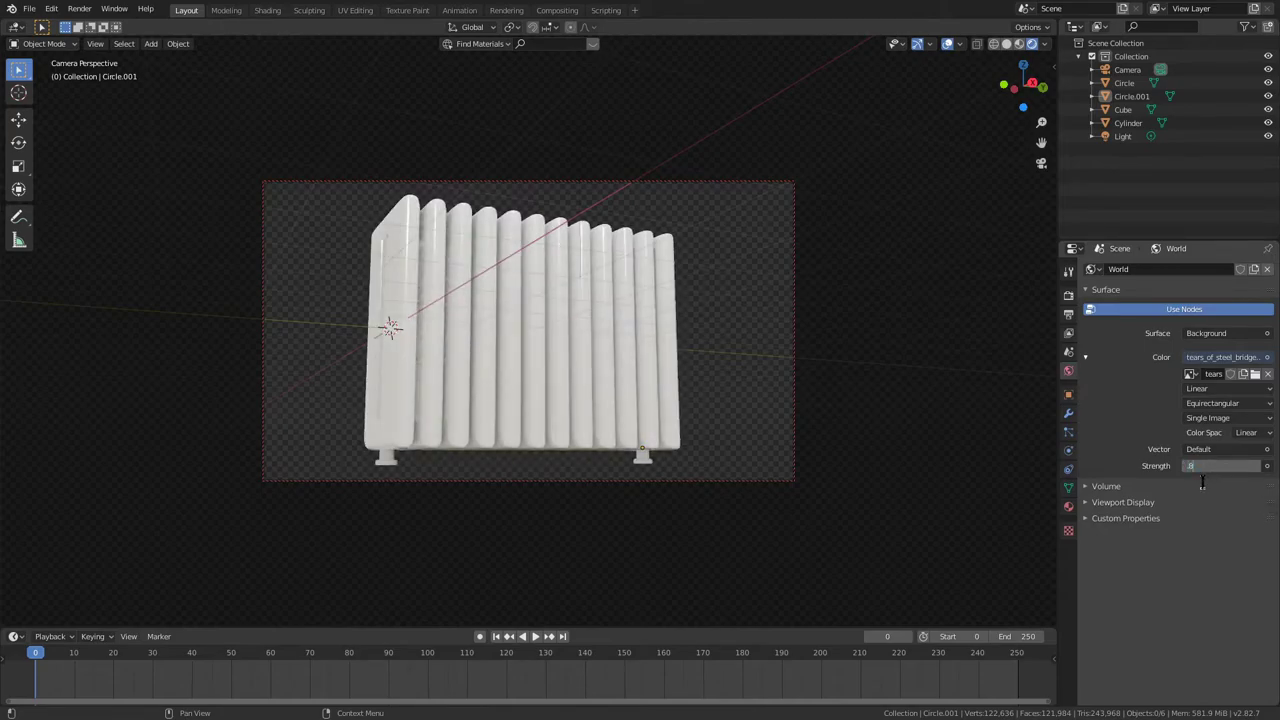
pyautogui.press('Return')
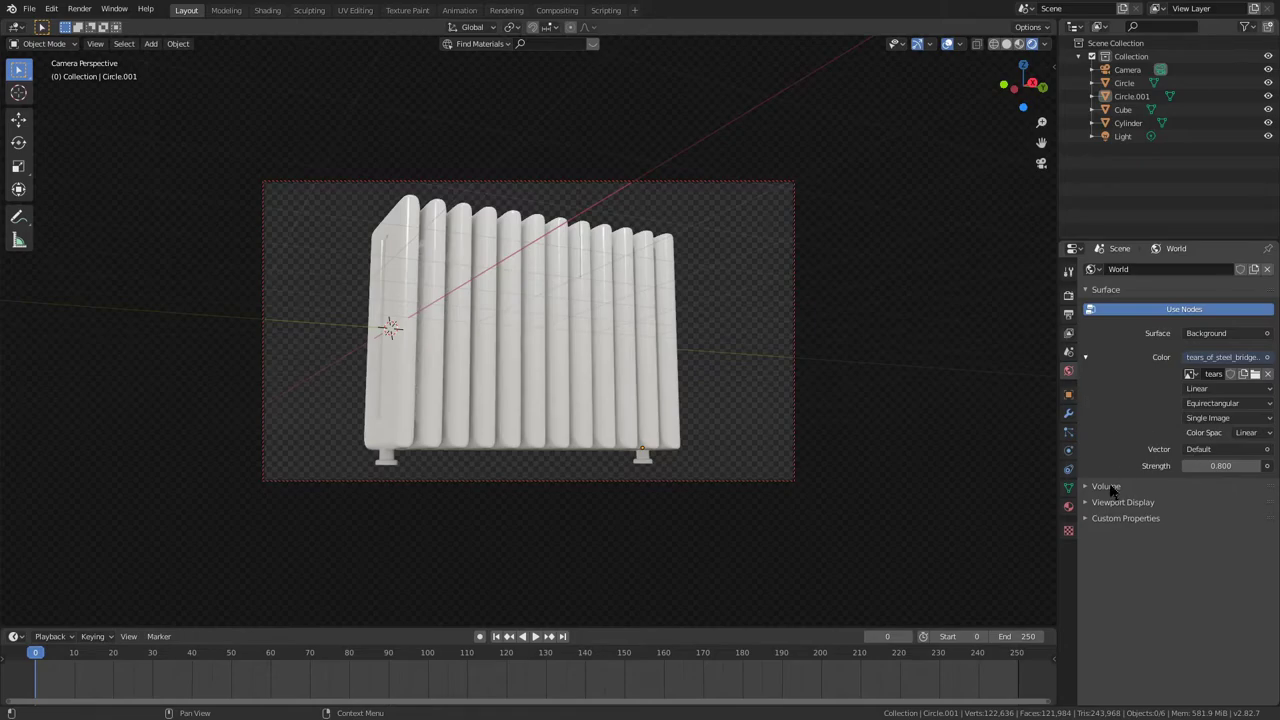
# - Change the render engine to Cycles and return the camera view to solid shading
pyautogui.click(1068, 334)
pyautogui.click(1068, 315)
pyautogui.click(1068, 297)
pyautogui.click(1207, 285)
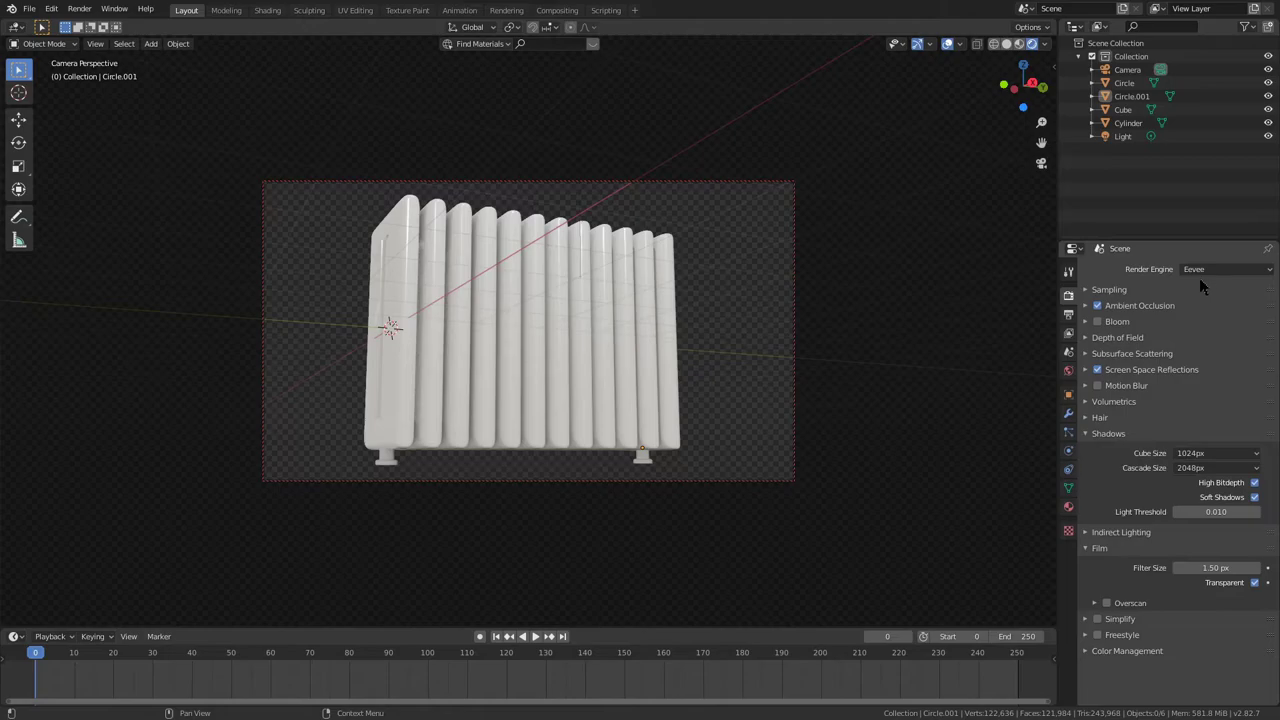
pyautogui.click(1222, 270)
pyautogui.click(1215, 318)
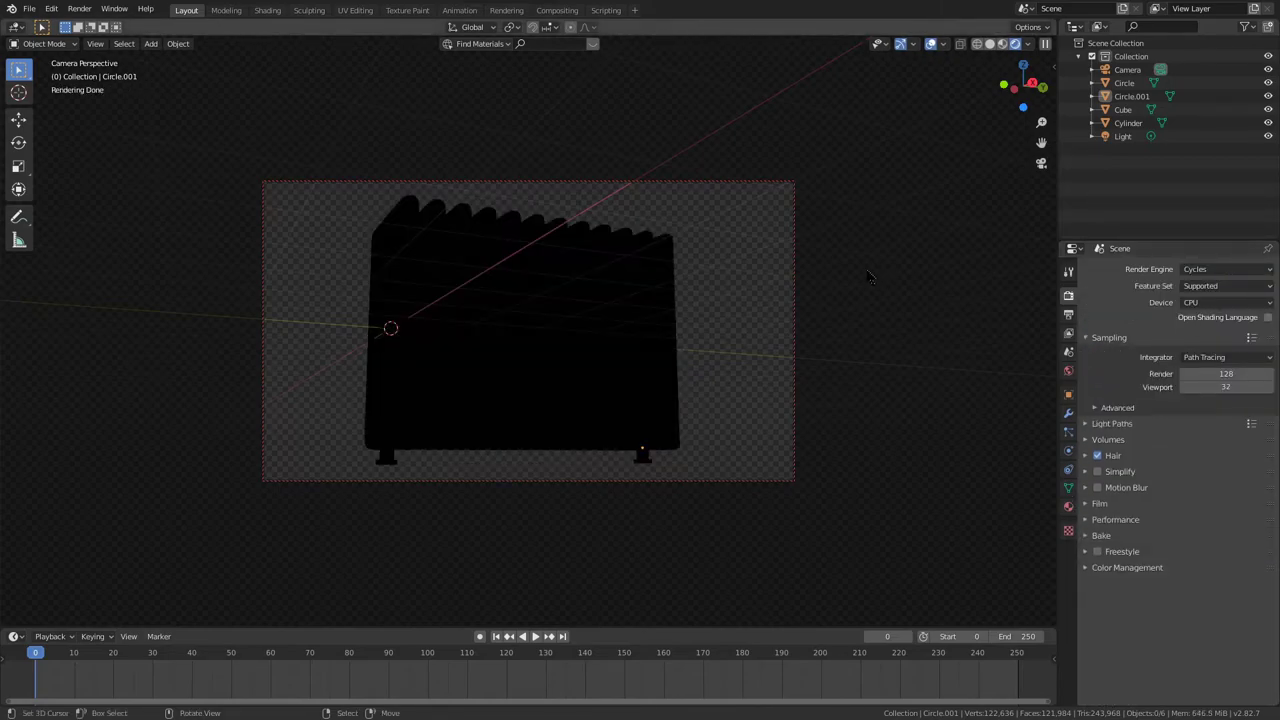
pyautogui.moveTo(870, 288); pyautogui.dragTo(643, 290, button='middle')
pyautogui.press('KP_0')
pyautogui.press('z')
pyautogui.click(820, 282)
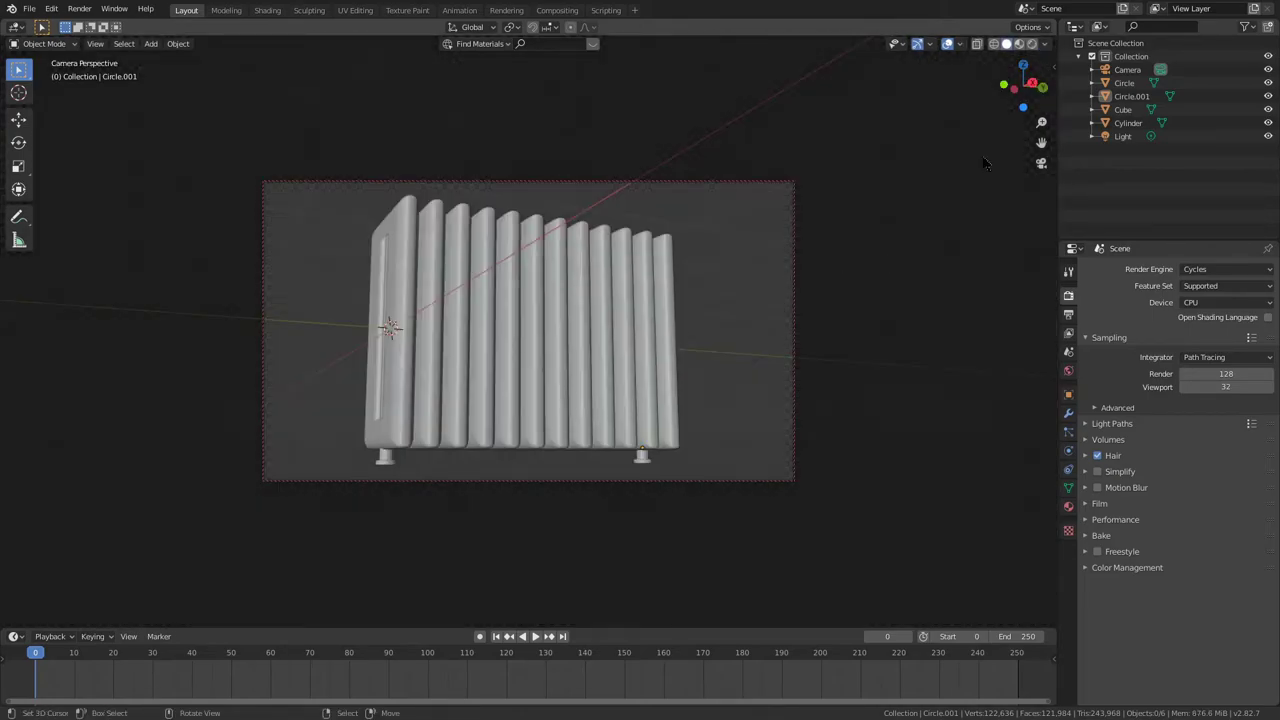
# - Split the viewport vertically and turn the new area into a Shader Editor showing the feet's Material.001 nodes
pyautogui.moveTo(1054, 22); pyautogui.dragTo(535, 62)
pyautogui.click(550, 27)
pyautogui.click(600, 112)
pyautogui.click(550, 27)
pyautogui.click(600, 126)
pyautogui.scroll(8, 704, 211)
pyautogui.moveTo(722, 212); pyautogui.dragTo(835, 173, button='middle')
# - Add a Glossy BSDF node with Sharp distribution beside the Specular node
pyautogui.hotkey('shift', 'a')
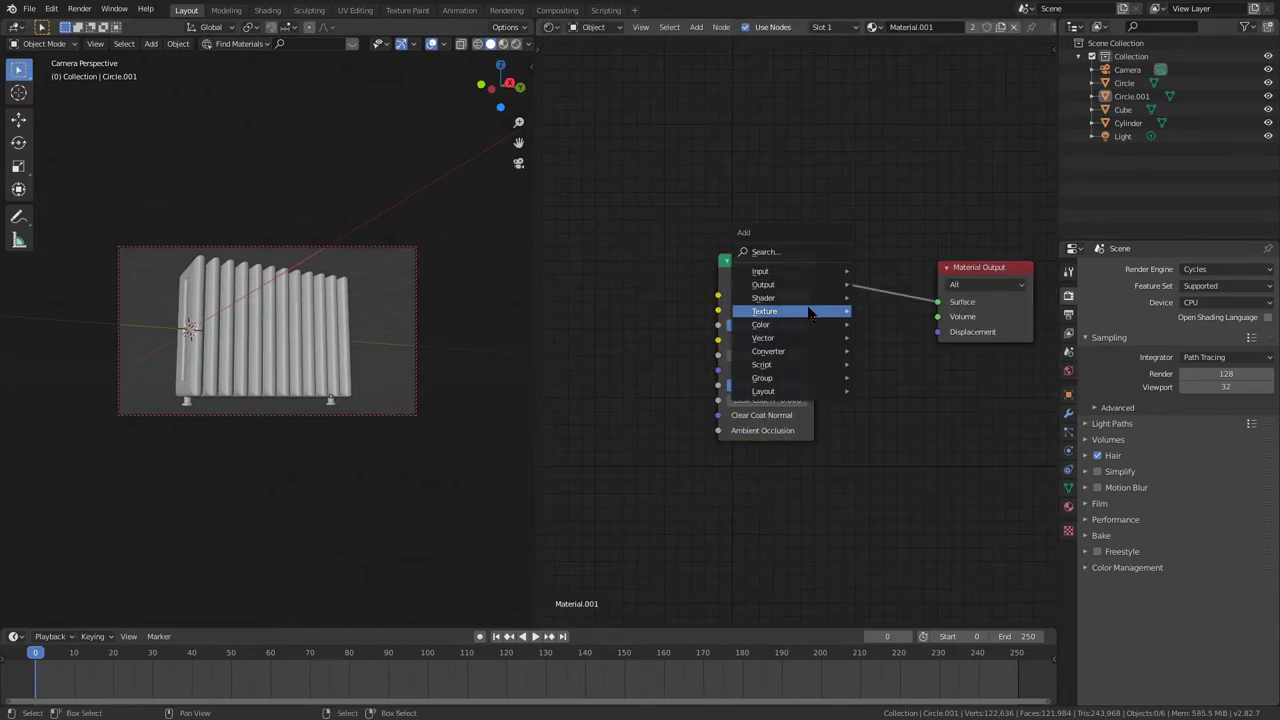
pyautogui.moveTo(800, 298)
pyautogui.click(890, 368)
pyautogui.click(643, 507)
pyautogui.click(695, 550)
pyautogui.click(695, 566)
pyautogui.moveTo(675, 515); pyautogui.dragTo(609, 338)
# - Add a Mix Shader node and connect the Sharp Glossy BSDF to its first shader input
pyautogui.hotkey('shift', 'a')
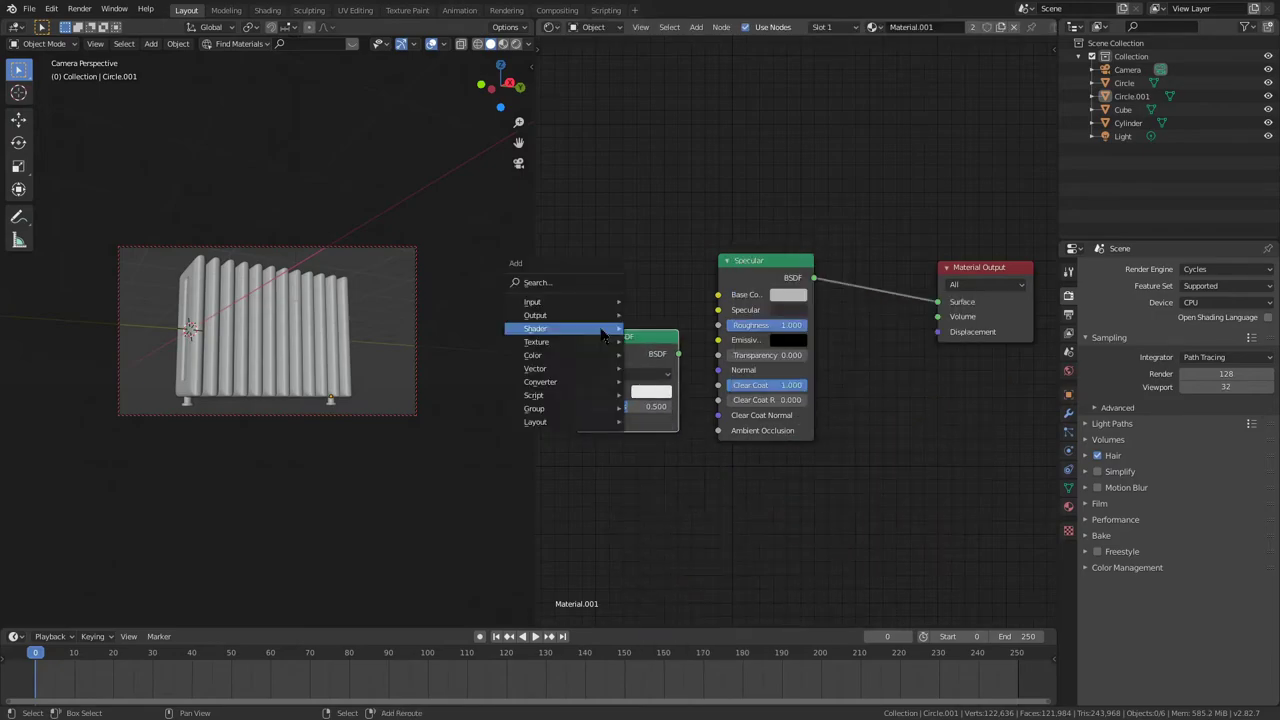
pyautogui.moveTo(605, 335)
pyautogui.click(670, 432)
pyautogui.moveTo(649, 422); pyautogui.dragTo(601, 467)
pyautogui.moveTo(630, 398); pyautogui.dragTo(675, 534)
pyautogui.moveTo(712, 523); pyautogui.dragTo(803, 372, button='middle')
# - Add a second Glossy BSDF with GGX distribution and connect it to the Mix Shader's second shader input
pyautogui.hotkey('shift', 'a')
pyautogui.moveTo(620, 412)
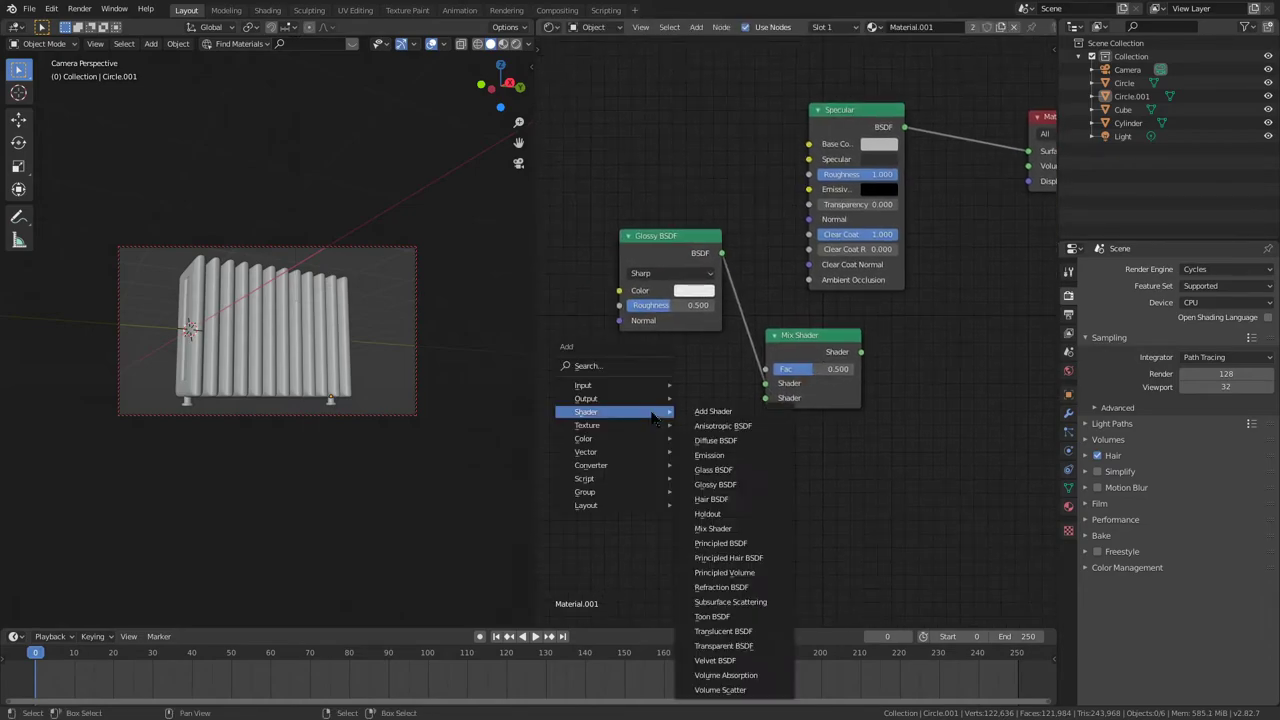
pyautogui.click(727, 488)
pyautogui.click(623, 399)
pyautogui.click(664, 435)
pyautogui.click(664, 435)
pyautogui.moveTo(717, 416); pyautogui.dragTo(768, 403)
# - Connect the Mix Shader to the Material Output's Surface input and show the material preview
pyautogui.moveTo(886, 398); pyautogui.dragTo(822, 416, button='middle')
pyautogui.click(1068, 507)
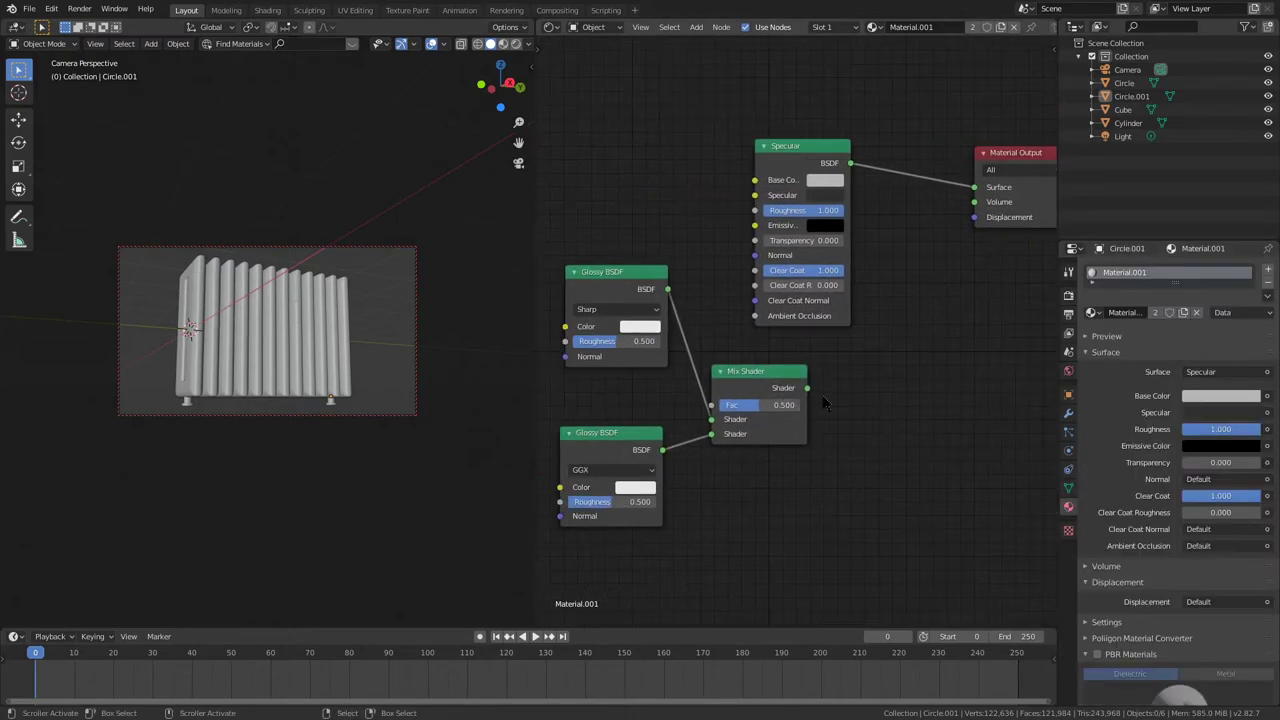
pyautogui.moveTo(807, 388); pyautogui.dragTo(975, 188)
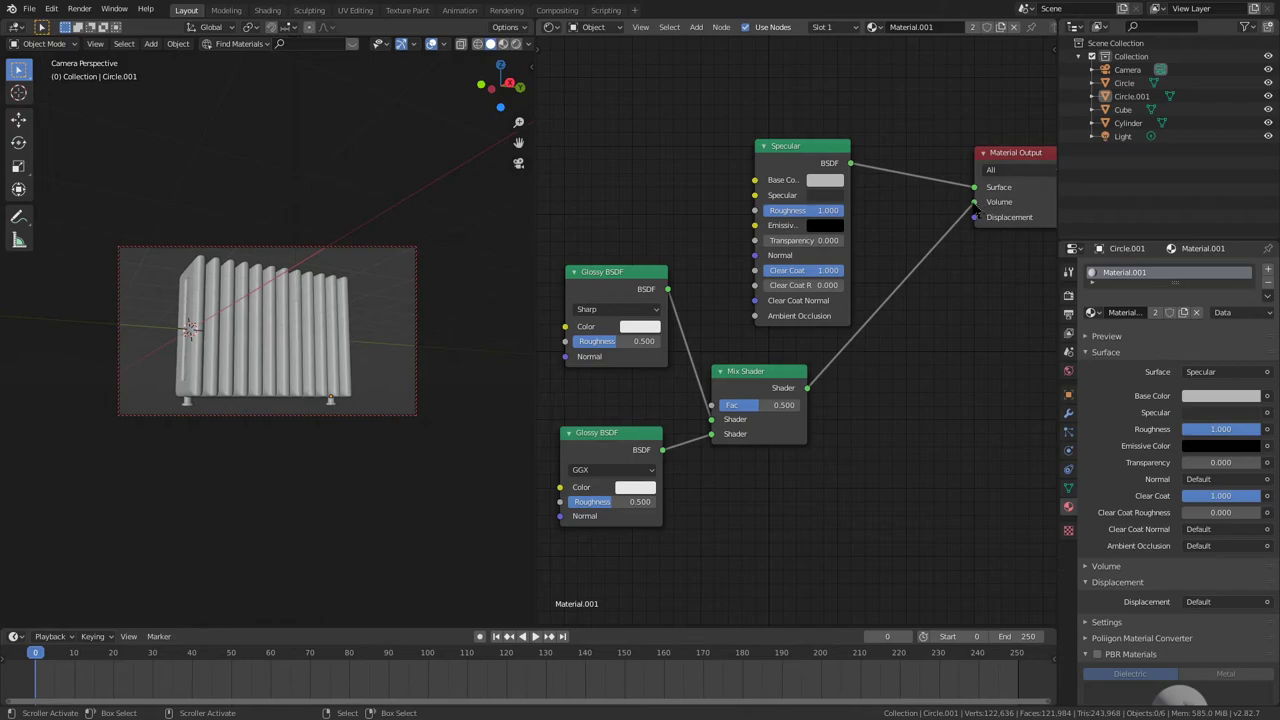
pyautogui.click(1116, 337)
# - Set the mix factor to 0.900, the Sharp Glossy's roughness to 0.000 and the GGX Glossy's roughness to 0.600
pyautogui.moveTo(1184, 517); pyautogui.dragTo(1262, 517)
pyautogui.rightClick(1258, 517)
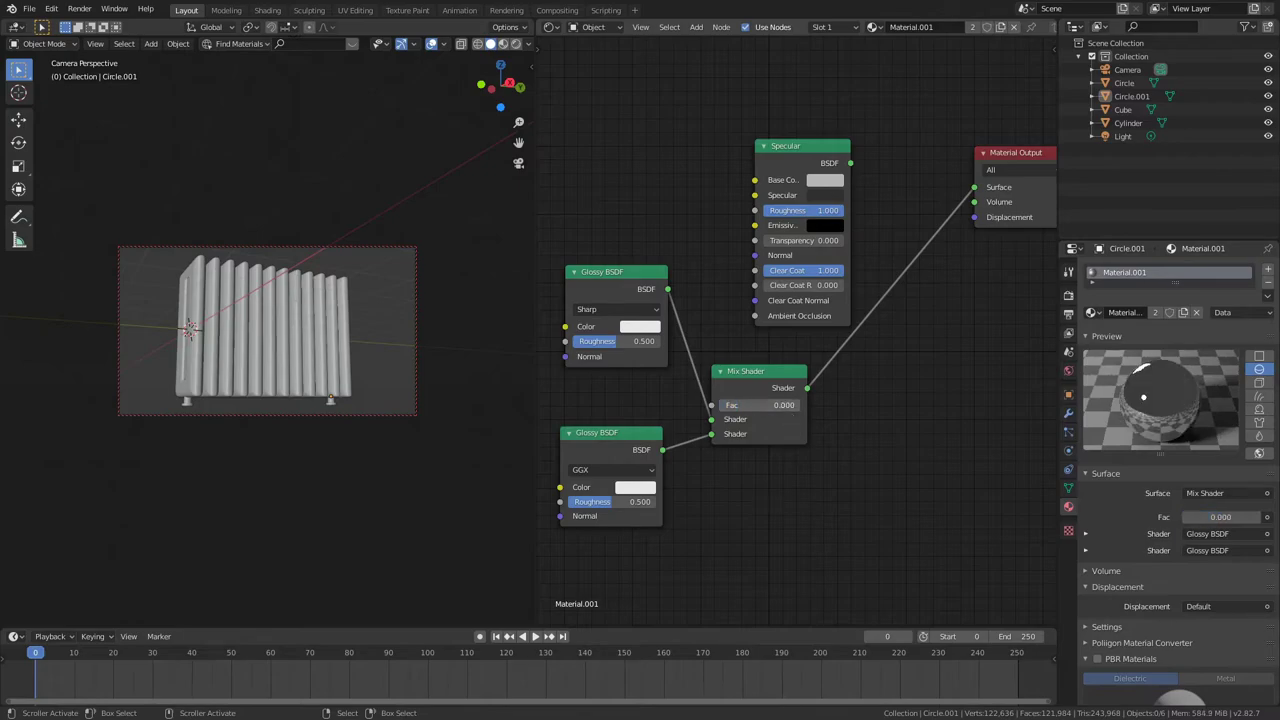
pyautogui.moveTo(738, 414); pyautogui.dragTo(790, 406)
pyautogui.rightClick(760, 416)
pyautogui.rightClick(808, 408)
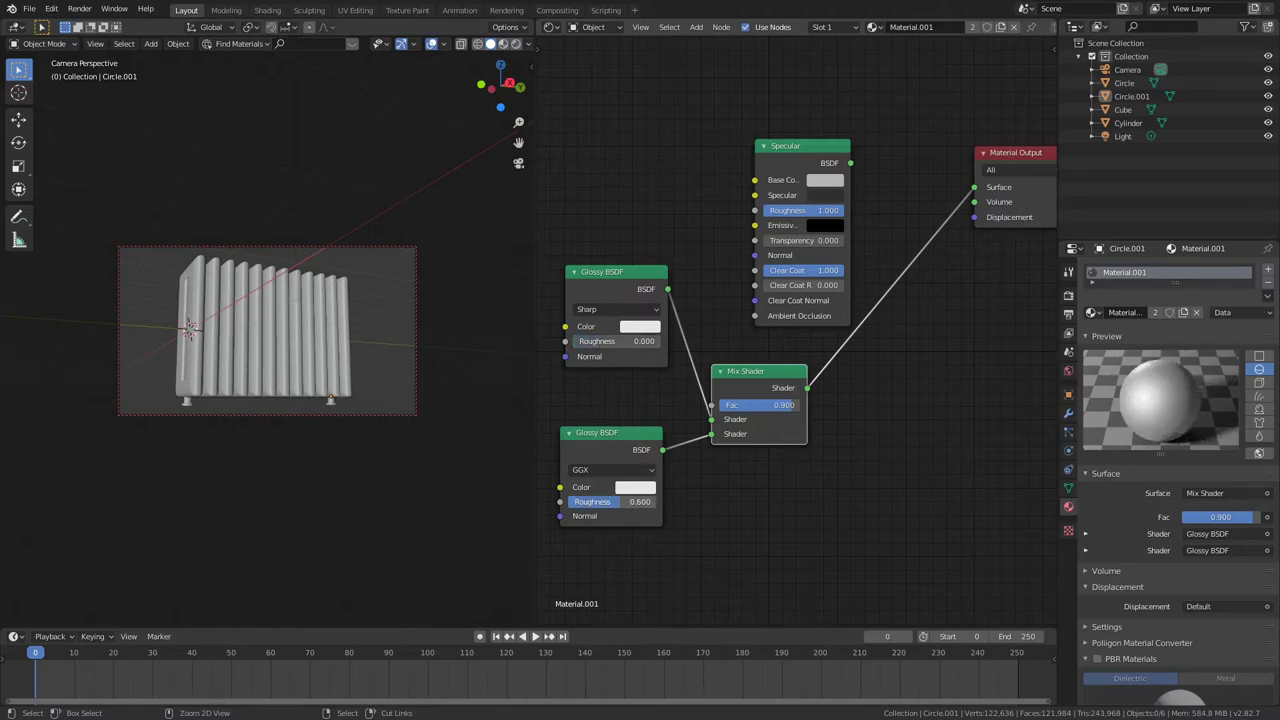
# - Examine the radiator and a close-up of one foot in rendered shading
pyautogui.press('z')
pyautogui.click(355, 293)
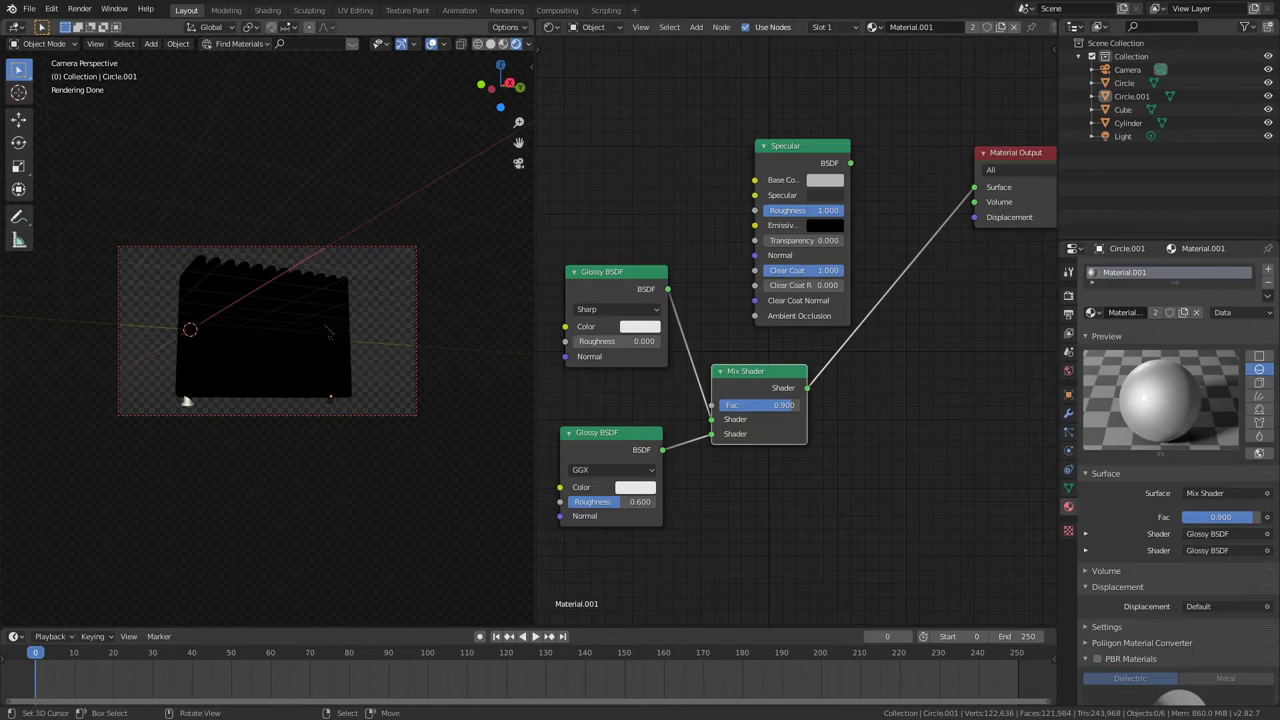
pyautogui.click(325, 330)
pyautogui.moveTo(403, 348)
pyautogui.mouseDown(button='middle')
pyautogui.moveTo(290, 328)
pyautogui.moveTo(329, 247)
pyautogui.moveTo(265, 280)
pyautogui.mouseUp(button='middle')
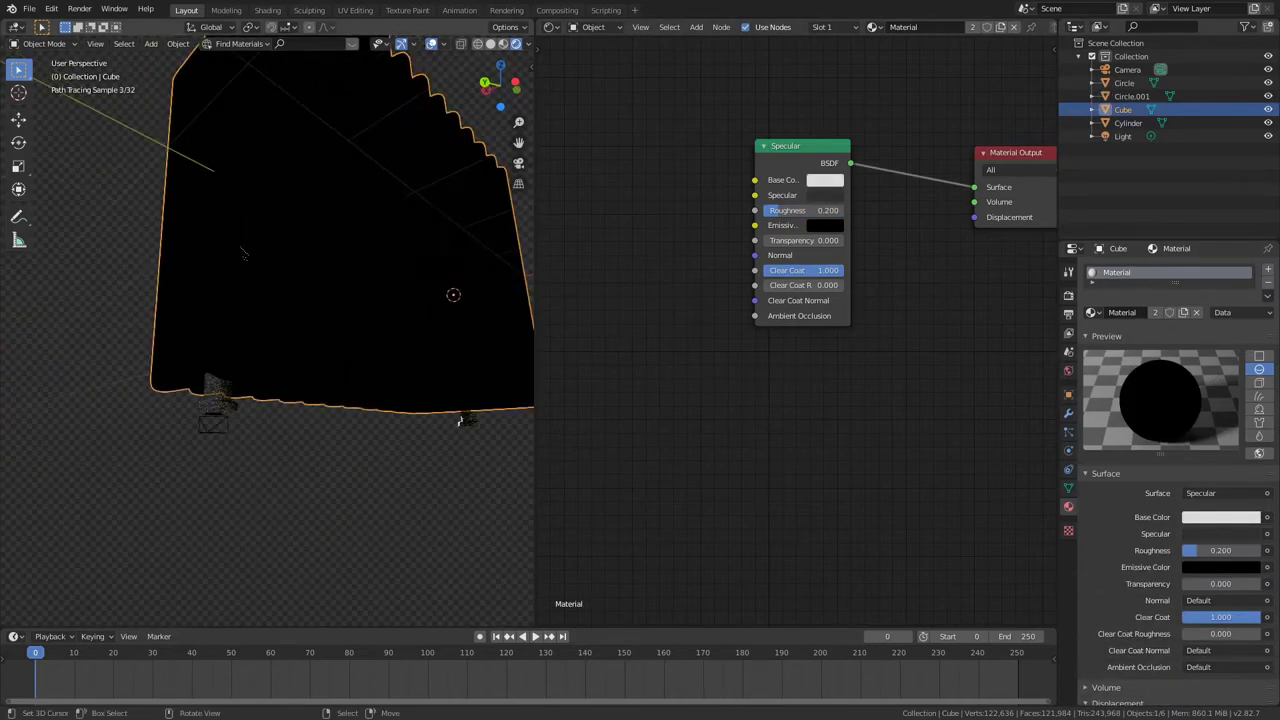
pyautogui.scroll(5, 243, 251)
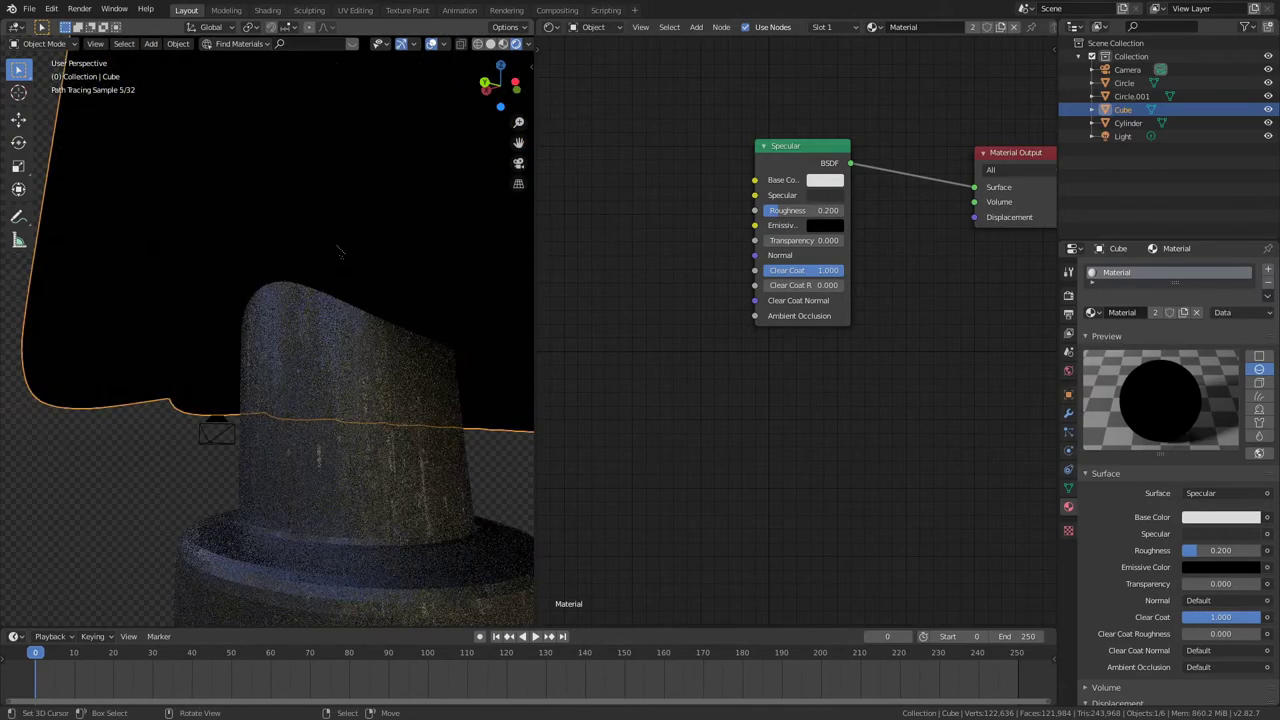
pyautogui.keyDown('shift'); pyautogui.moveTo(340, 251); pyautogui.dragTo(222, 128, button='middle'); pyautogui.keyUp('shift')
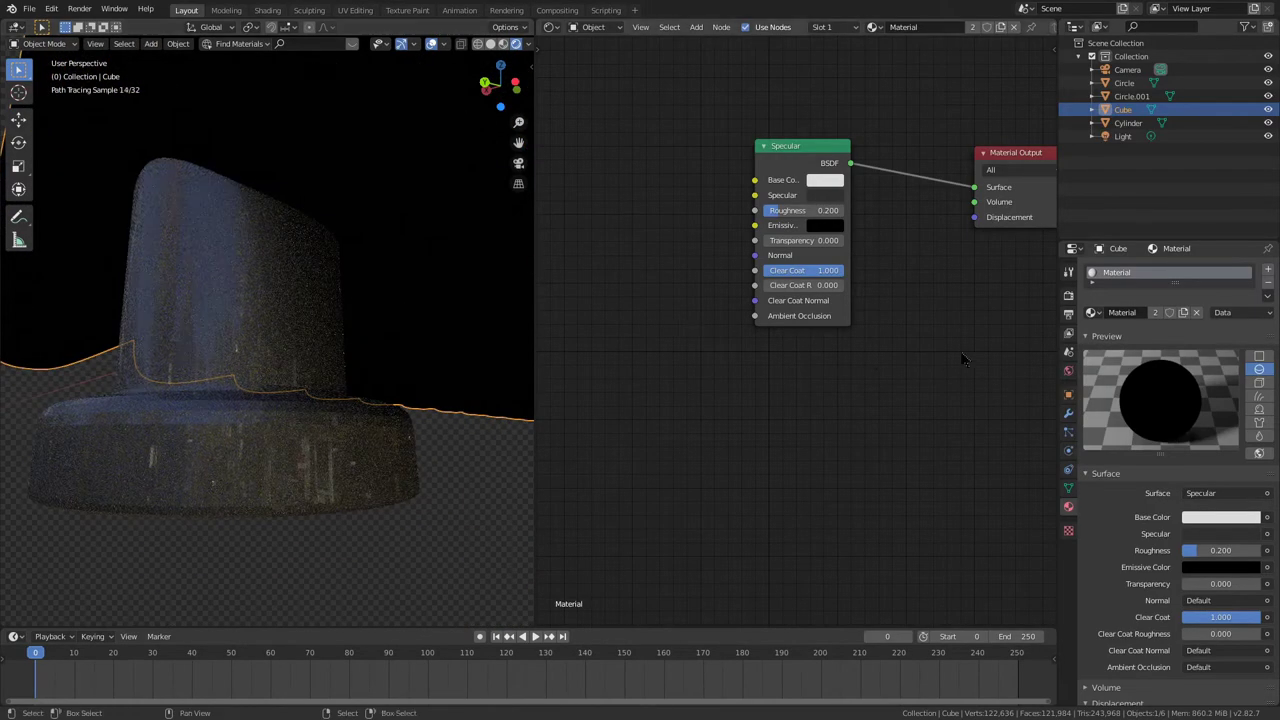
# - Enable Transparent Glass in the Cycles film settings and show the result in rendered shading
pyautogui.click(1068, 296)
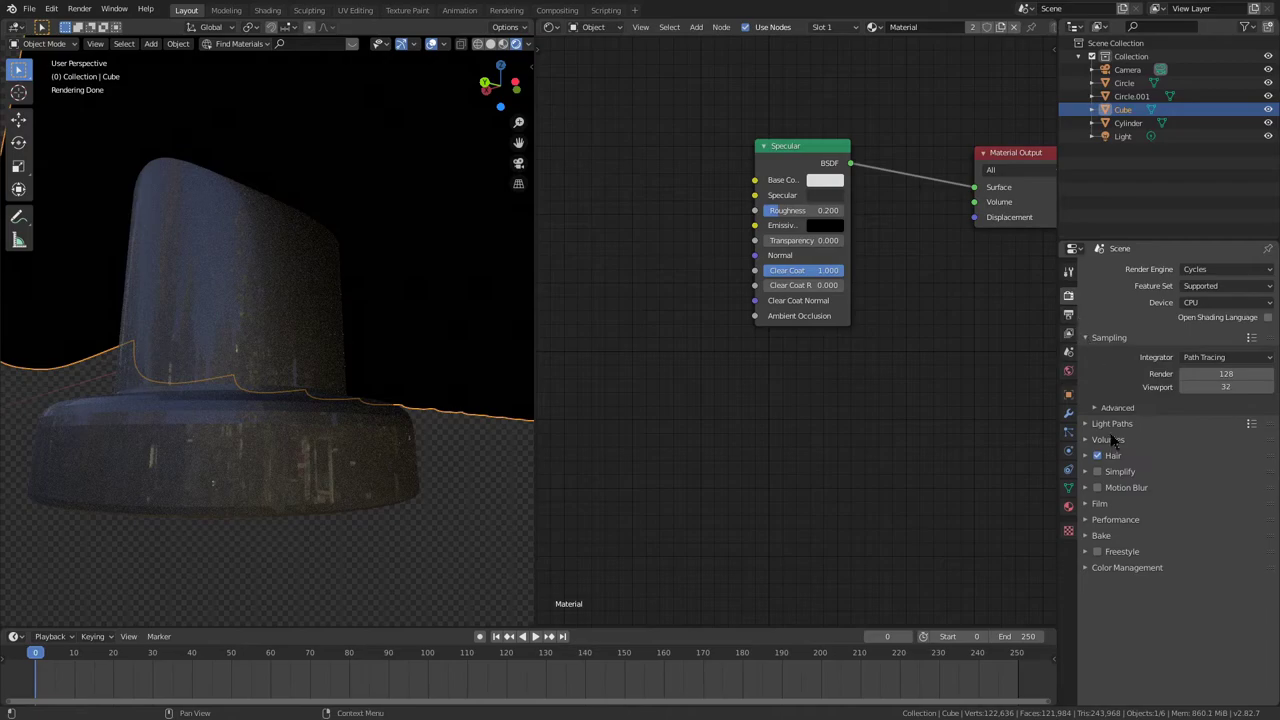
pyautogui.click(1100, 503)
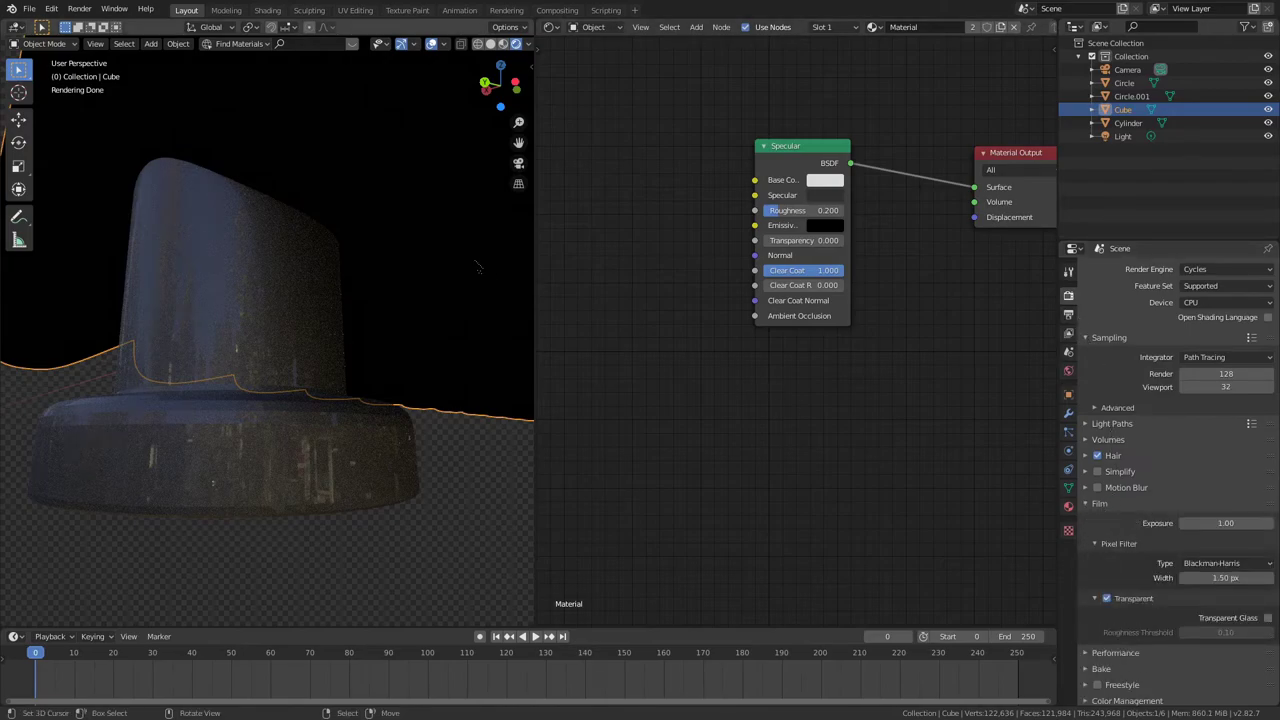
pyautogui.press('z')
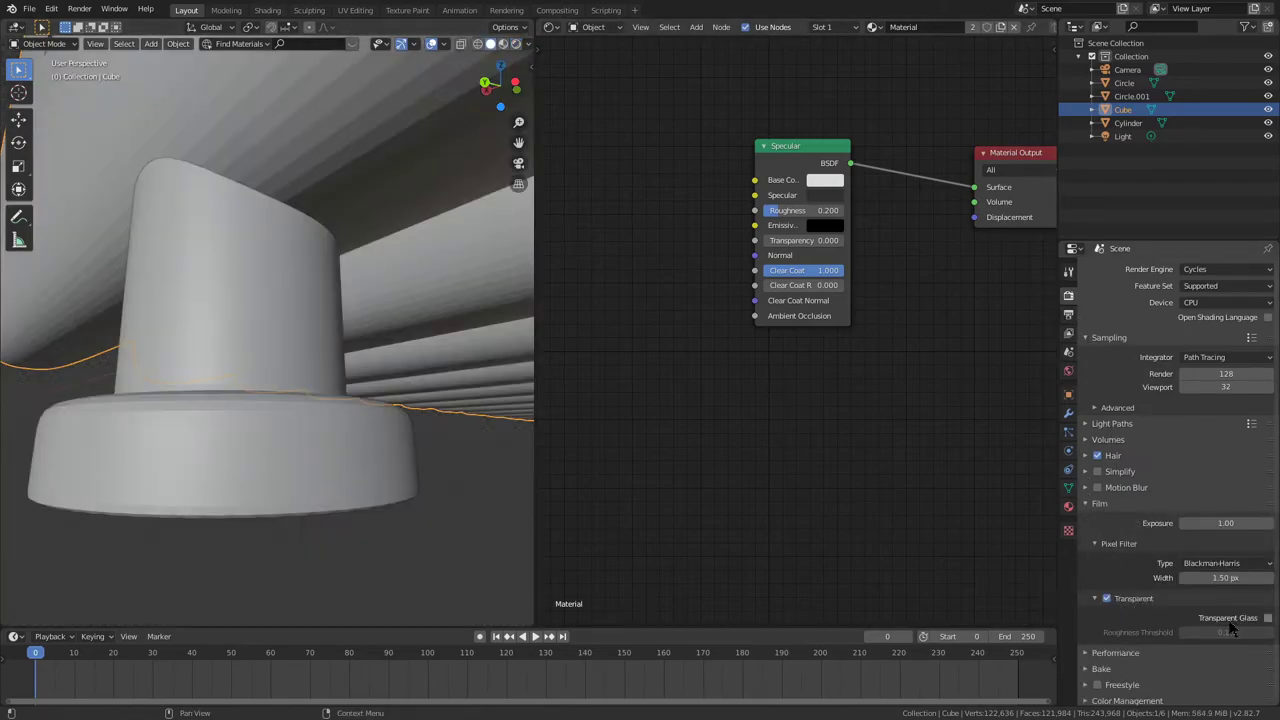
pyautogui.click(1268, 617)
pyautogui.press('z')
pyautogui.click(380, 193)
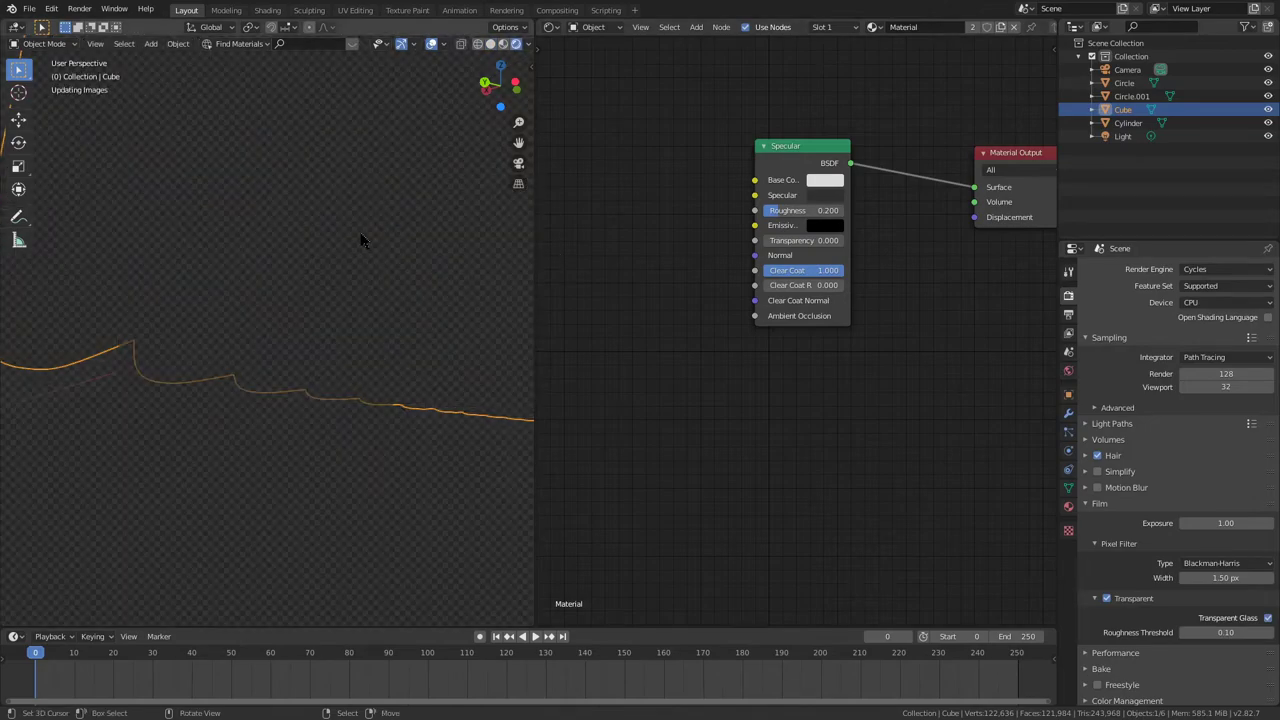
# - Assign Material.001 to the radiator body and preview it in rendered shading
pyautogui.scroll(-11, 337, 270)
pyautogui.scroll(2, 337, 274)
pyautogui.moveTo(337, 274); pyautogui.dragTo(194, 323, button='middle')
pyautogui.press('z')
pyautogui.click(337, 281)
pyautogui.scroll(-3, 337, 281)
pyautogui.click(1068, 506)
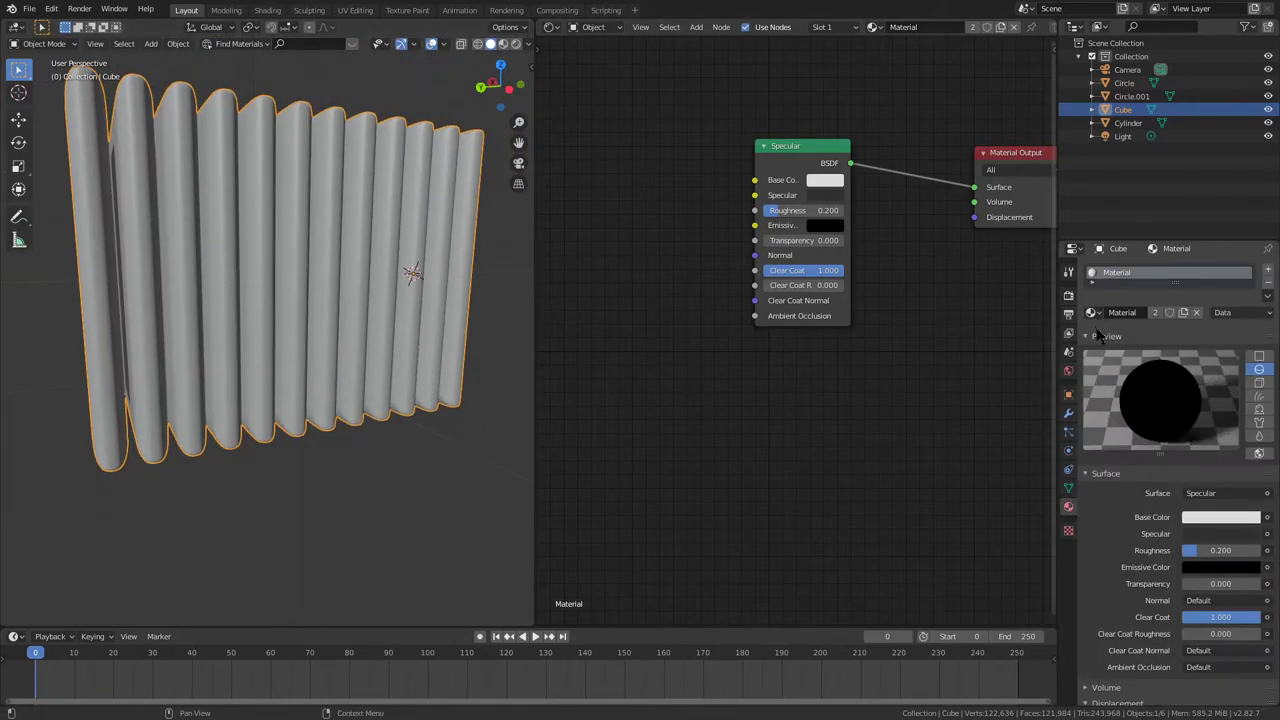
pyautogui.click(1094, 313)
pyautogui.click(1097, 343)
pyautogui.press('z')
pyautogui.click(383, 190)
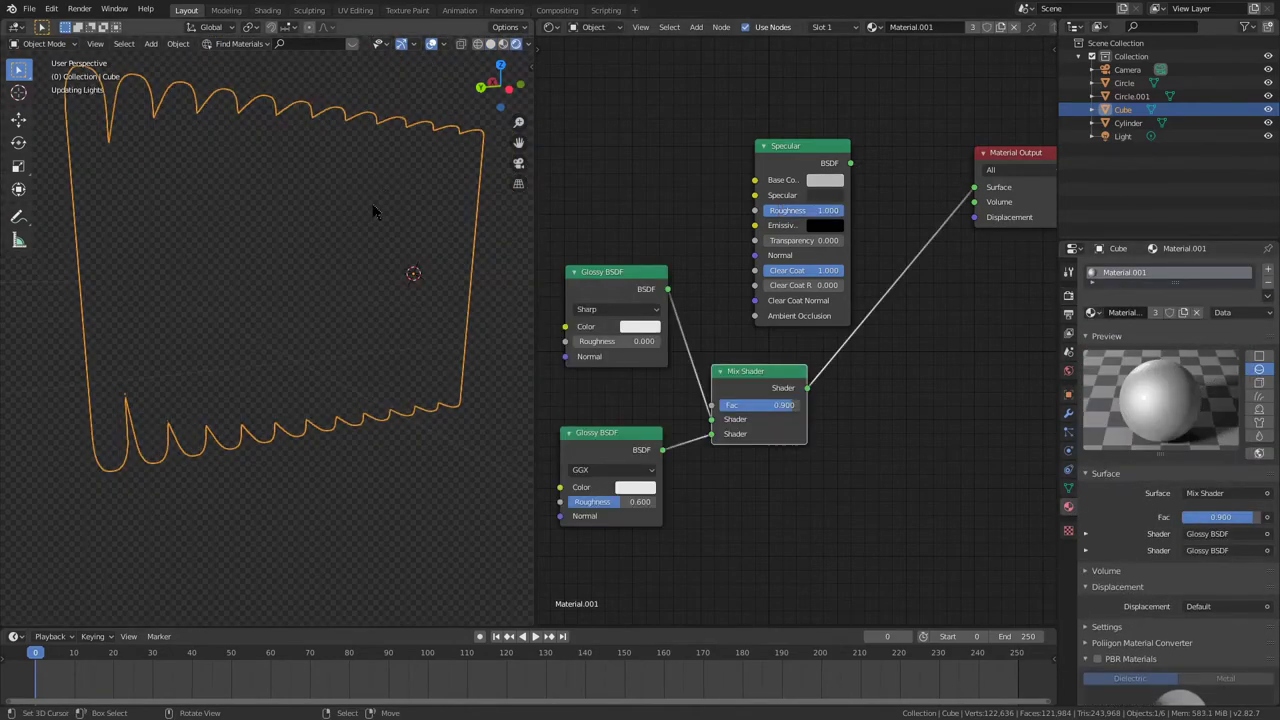
# - Set the Mix Shader factor to 0.900 and limit the rendered viewport to a region around the radiator
pyautogui.hotkey('alt', 'a')
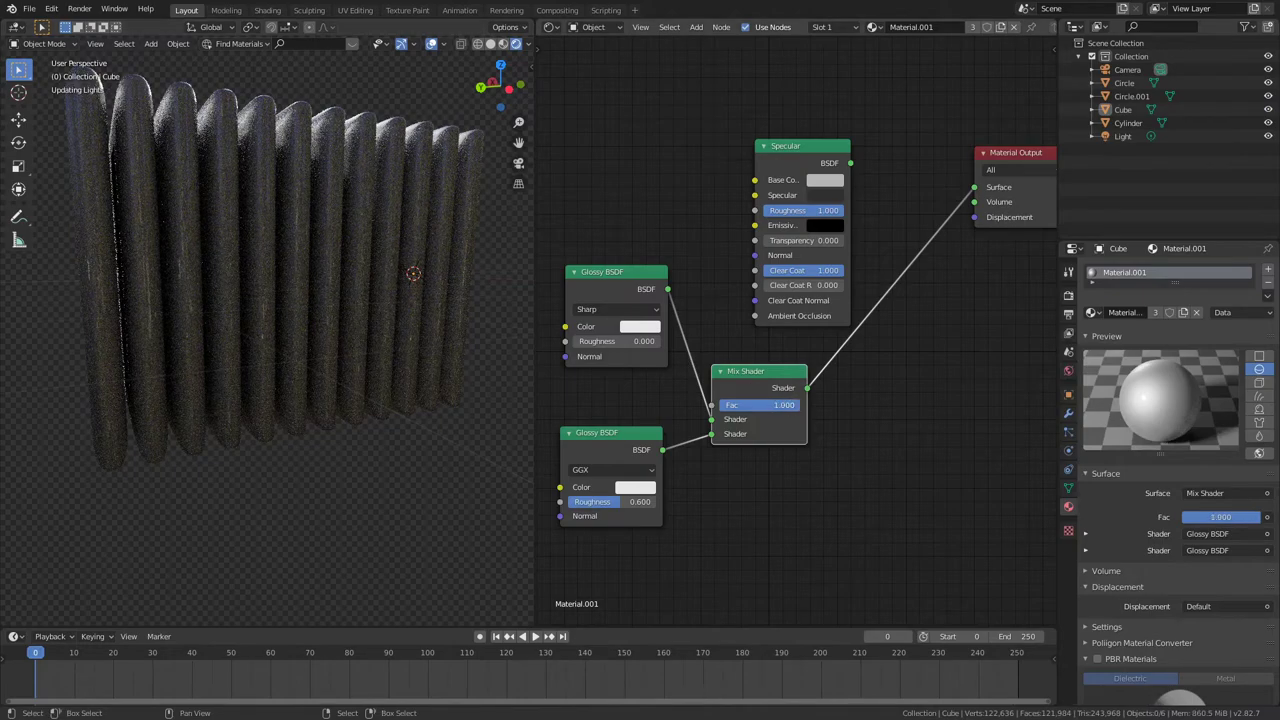
pyautogui.keyDown('ctrl'); pyautogui.moveTo(799, 405); pyautogui.dragTo(791, 405); pyautogui.keyUp('ctrl')
pyautogui.press('z')
pyautogui.click(331, 270)
pyautogui.keyDown('shift'); pyautogui.moveTo(315, 278); pyautogui.dragTo(280, 325, button='middle'); pyautogui.keyUp('shift')
pyautogui.press('z')
pyautogui.click(354, 309)
pyautogui.scroll(-3, 354, 309)
pyautogui.press('b')
pyautogui.moveTo(113, 217); pyautogui.dragTo(373, 352)
pyautogui.press('z')
pyautogui.click(335, 239)
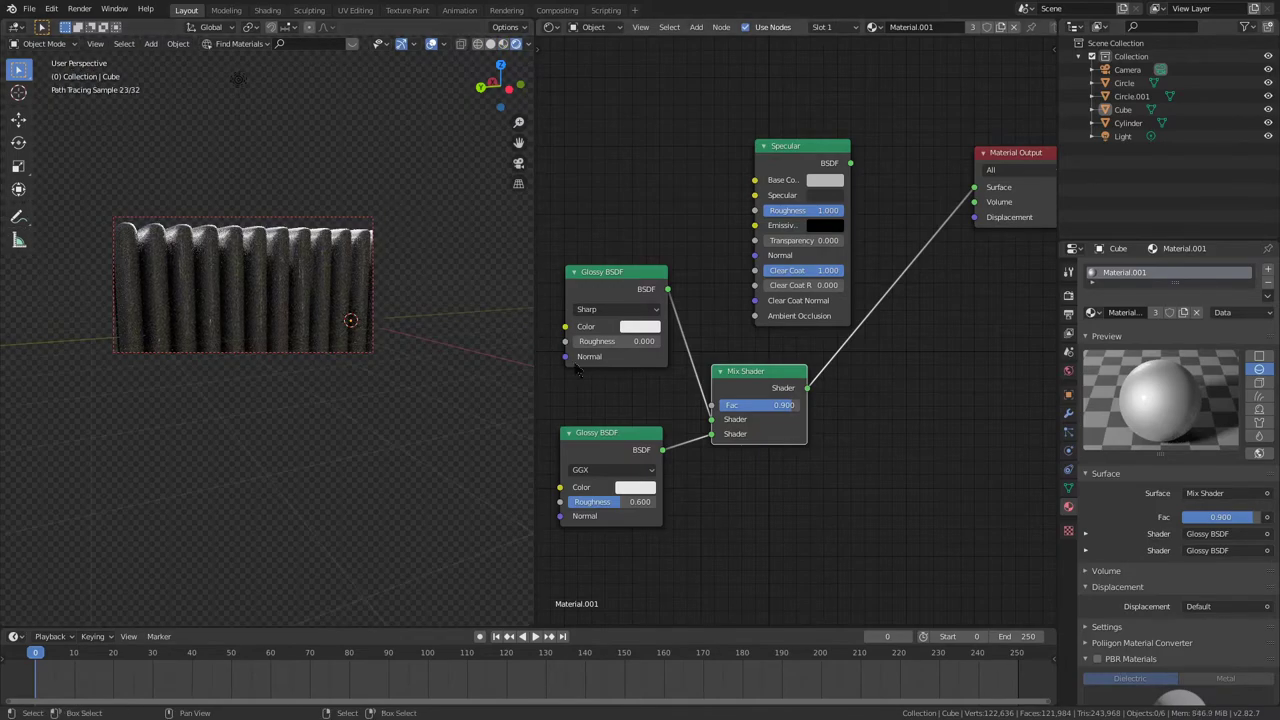
# - Try a roughness of 1.000 on the Sharp Glossy and 0.000 on the GGX Glossy, undoing each change
pyautogui.moveTo(619, 341); pyautogui.dragTo(705, 341)
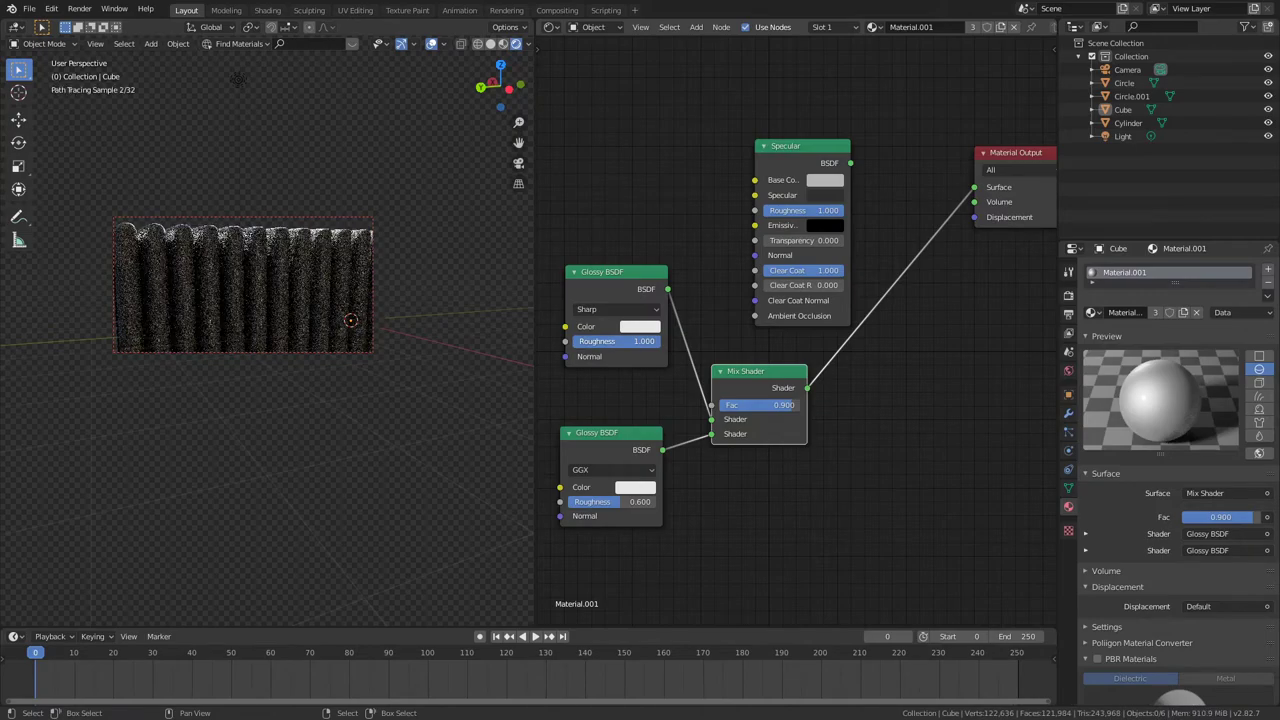
pyautogui.hotkey('ctrl', 'z')
pyautogui.moveTo(644, 502); pyautogui.dragTo(570, 501)
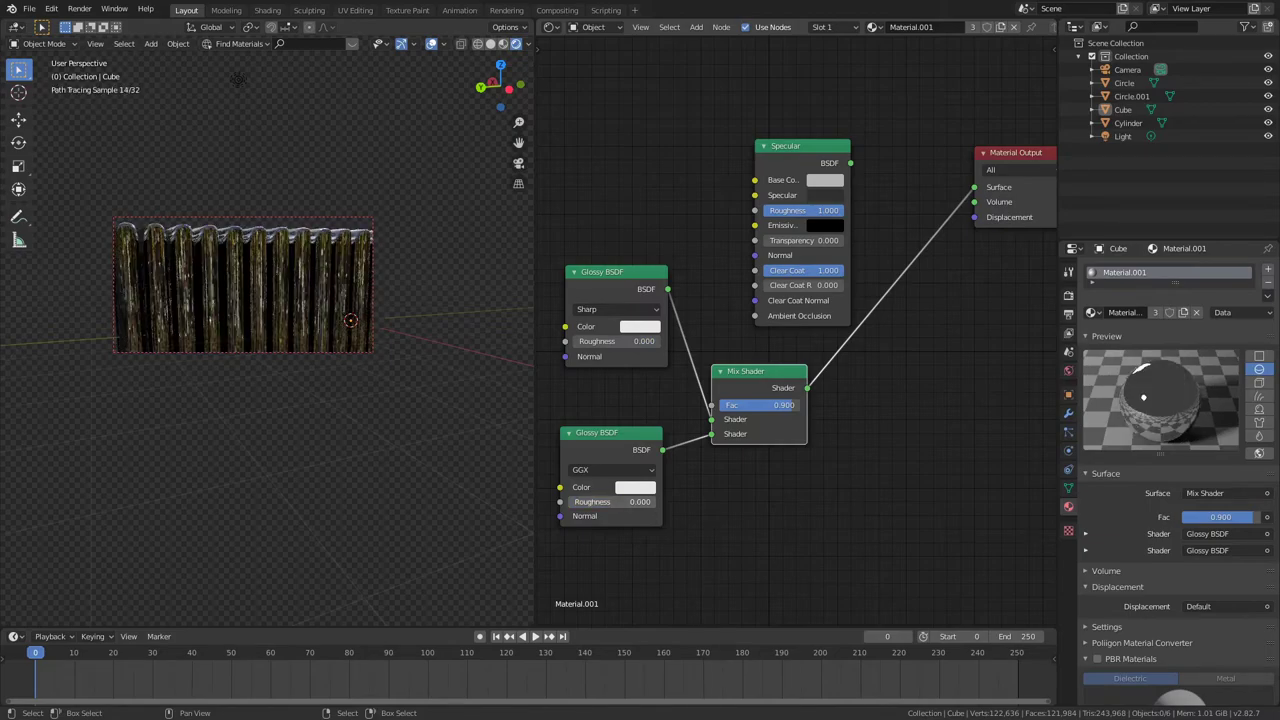
pyautogui.hotkey('ctrl', 'z')
pyautogui.hotkey('ctrl', 'z')
# - Raise the GGX Glossy's colour to full white, then lower its brightness slightly
pyautogui.click(634, 488)
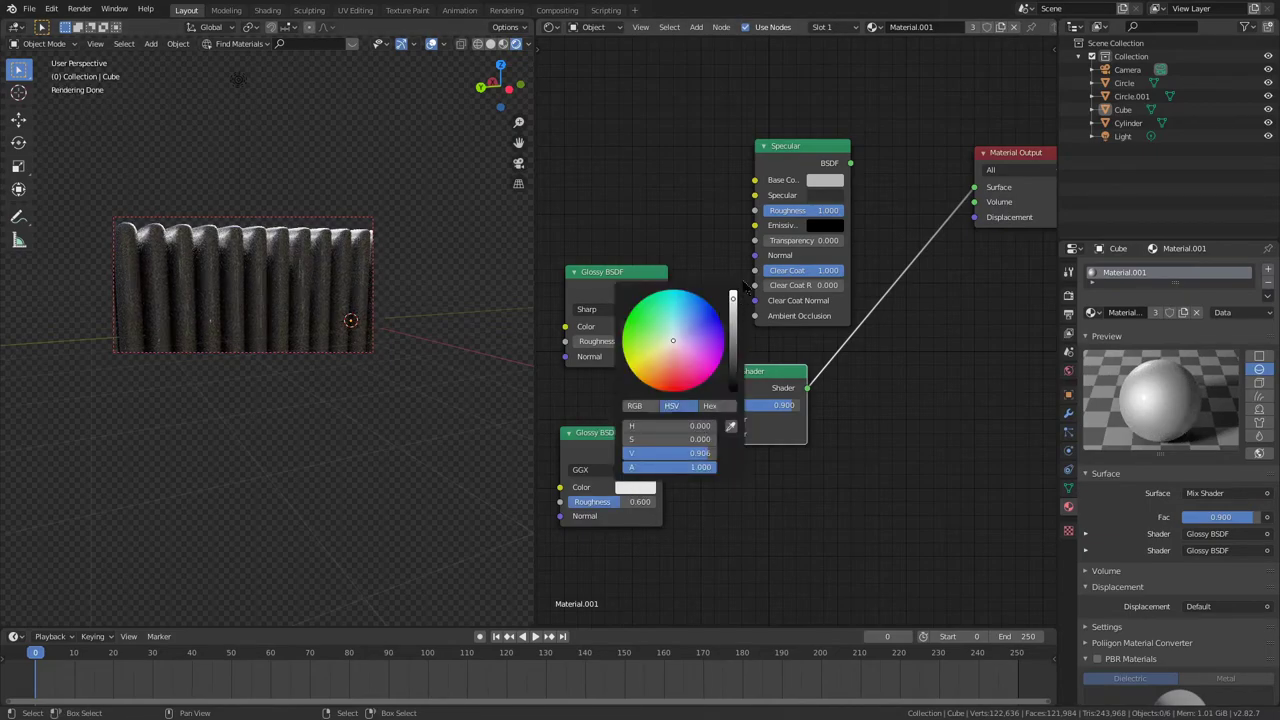
pyautogui.click(734, 294)
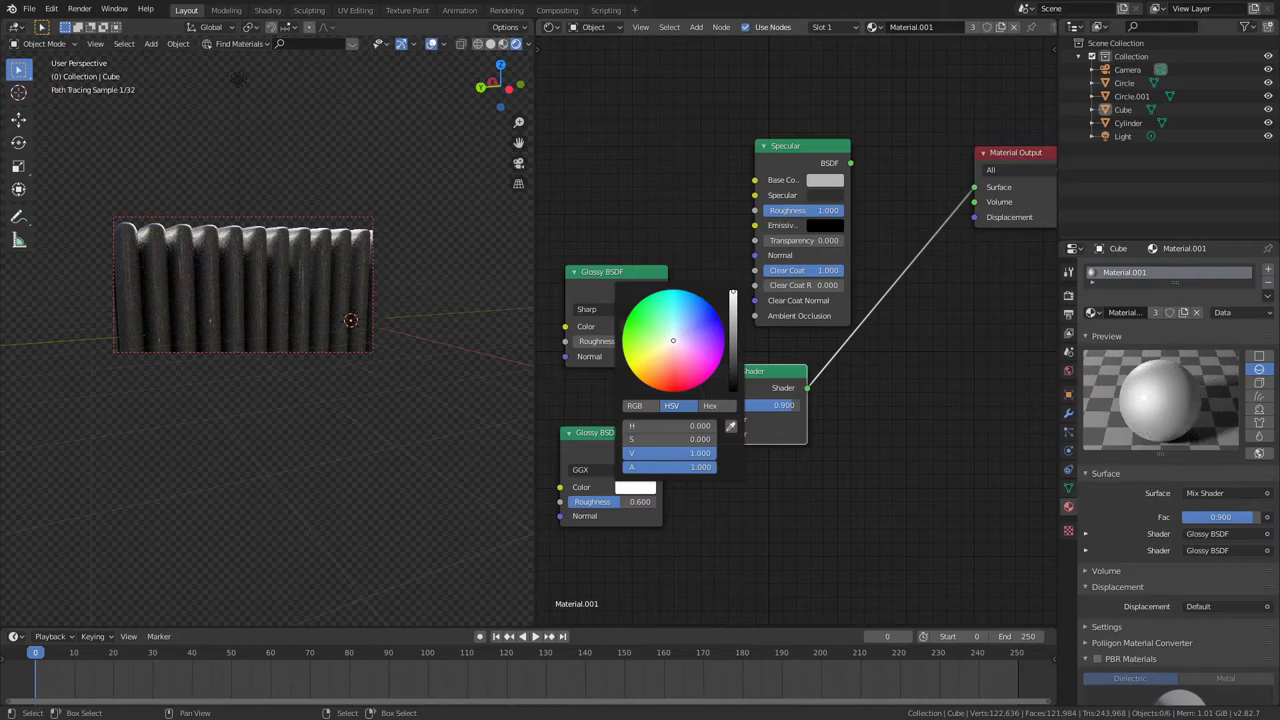
pyautogui.moveTo(733, 292); pyautogui.dragTo(733, 301)
# - Insert a second Mix Shader between the first Mix Shader and the Material Output
pyautogui.moveTo(879, 367); pyautogui.dragTo(752, 333, button='middle')
pyautogui.hotkey('shift', 'a')
pyautogui.moveTo(750, 348)
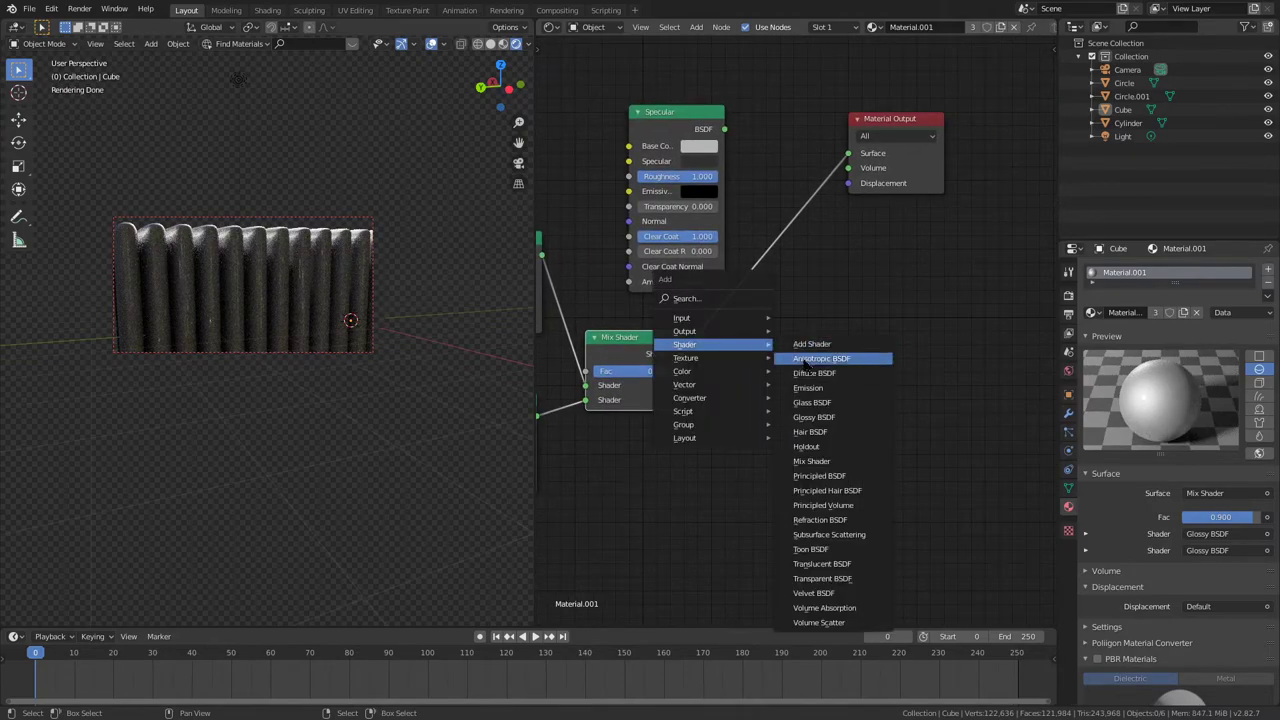
pyautogui.click(818, 463)
pyautogui.click(787, 320)
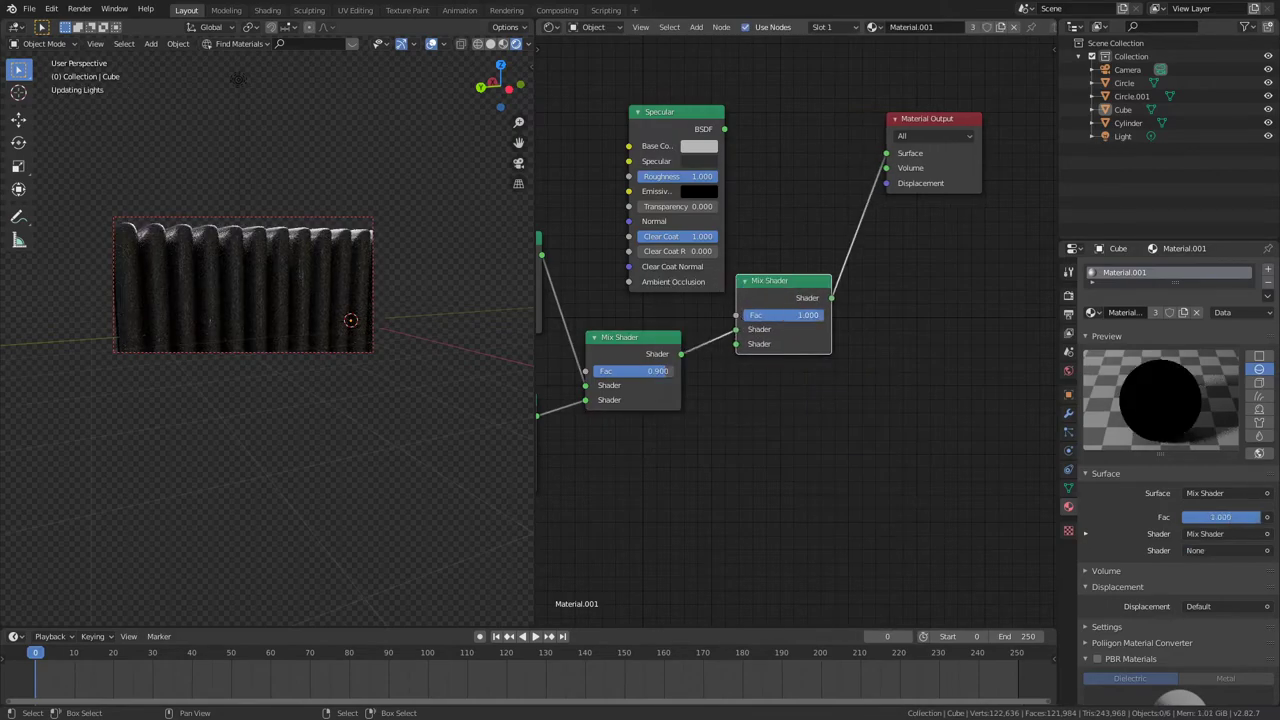
# - Add a white Diffuse BSDF as the second input of the new Mix Shader and set its factor to about 0.683
pyautogui.hotkey('shift', 'a')
pyautogui.moveTo(700, 396)
pyautogui.click(785, 426)
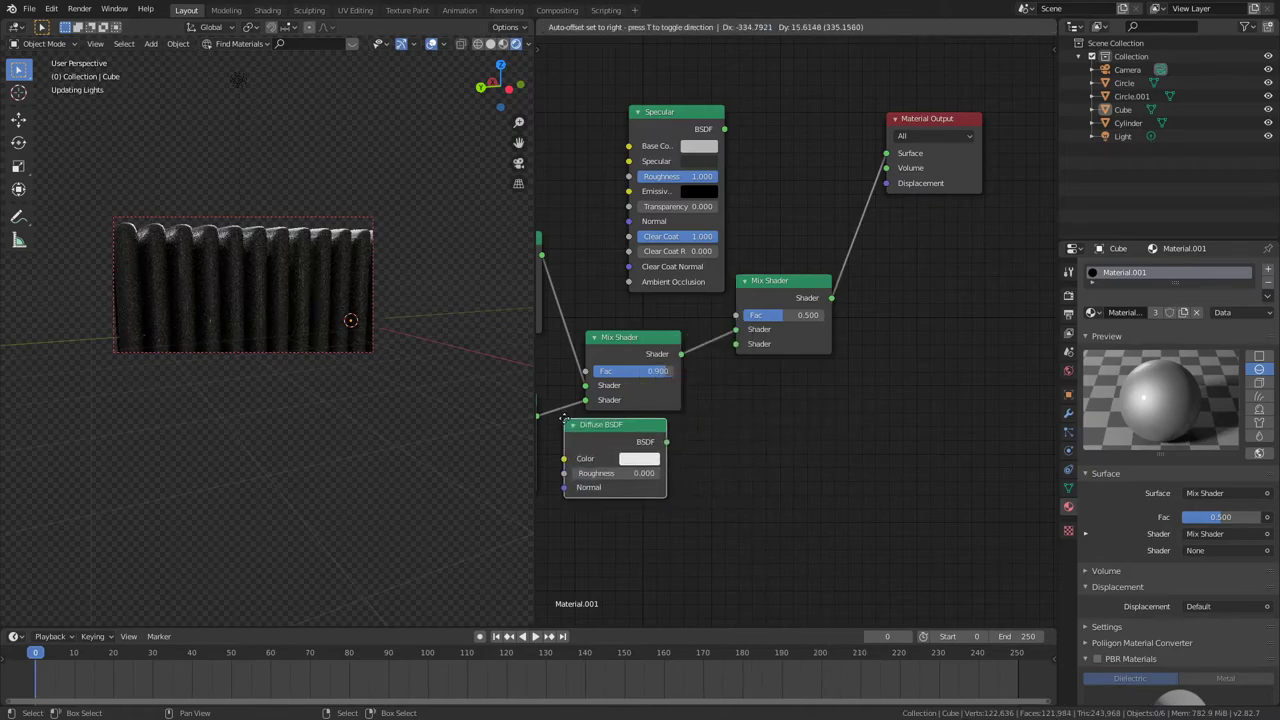
pyautogui.moveTo(727, 379); pyautogui.dragTo(736, 343)
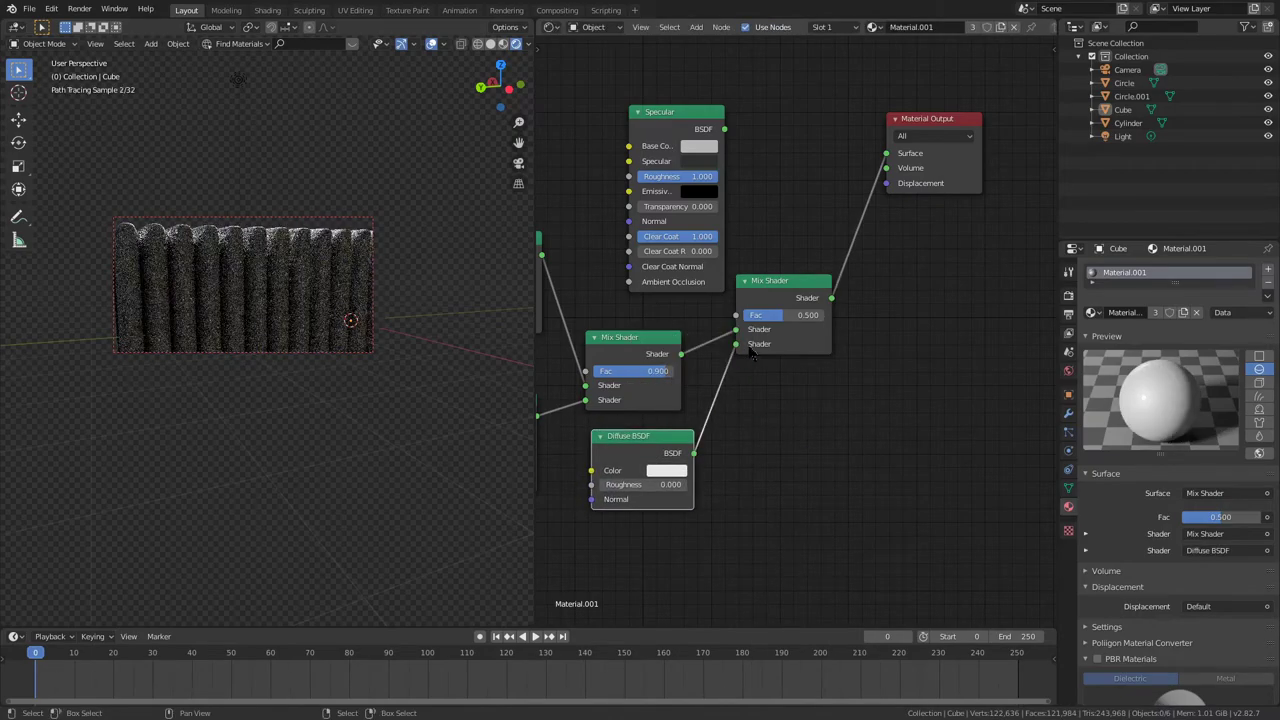
pyautogui.click(676, 471)
pyautogui.moveTo(804, 316)
pyautogui.mouseDown()
pyautogui.moveTo(762, 316)
pyautogui.moveTo(822, 315)
pyautogui.mouseUp()
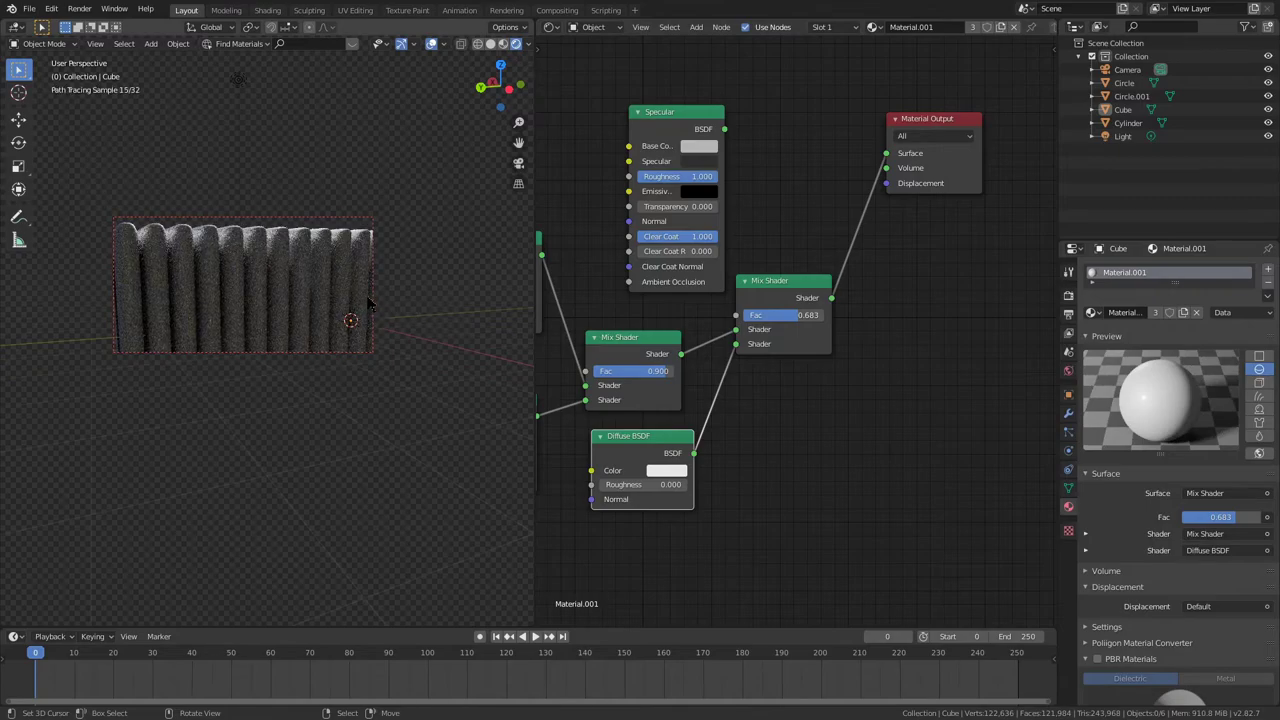
# - Delete the Diffuse BSDF and the second Mix Shader, reconnecting the first Mix Shader directly to the Material Output surface
pyautogui.press('KP_0')
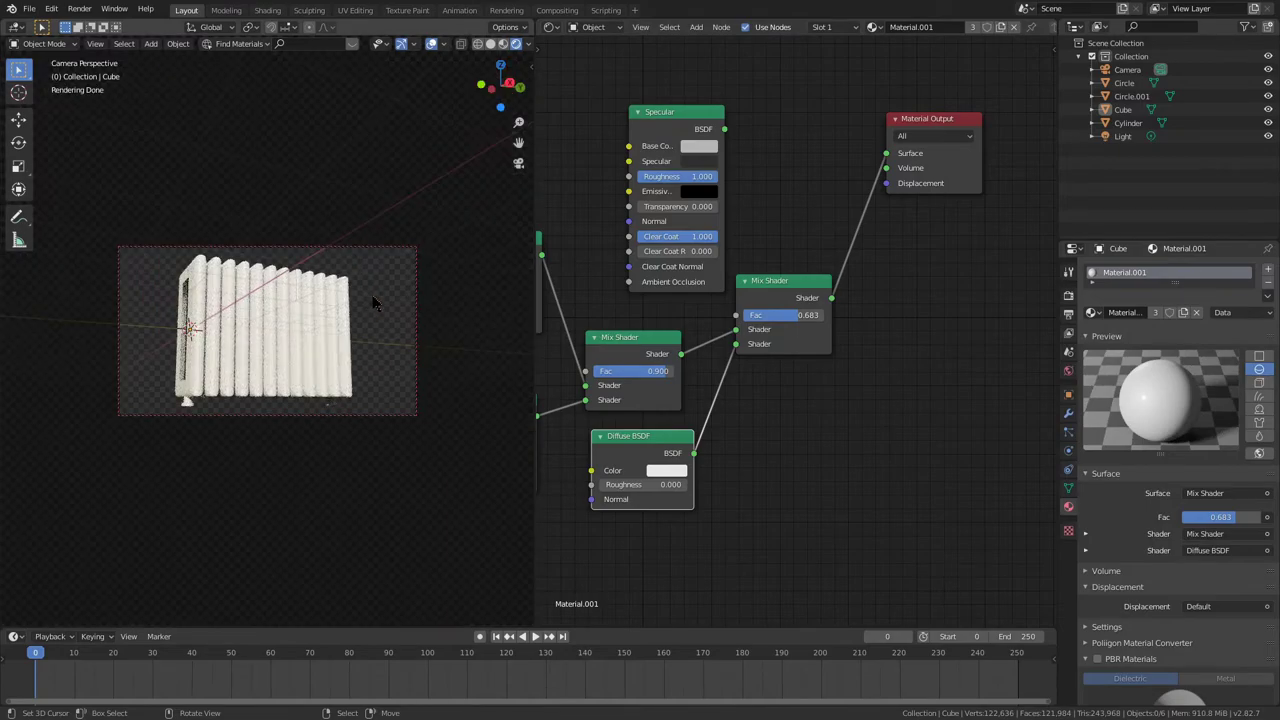
pyautogui.press('KP_0')
pyautogui.scroll(-8, 370, 301)
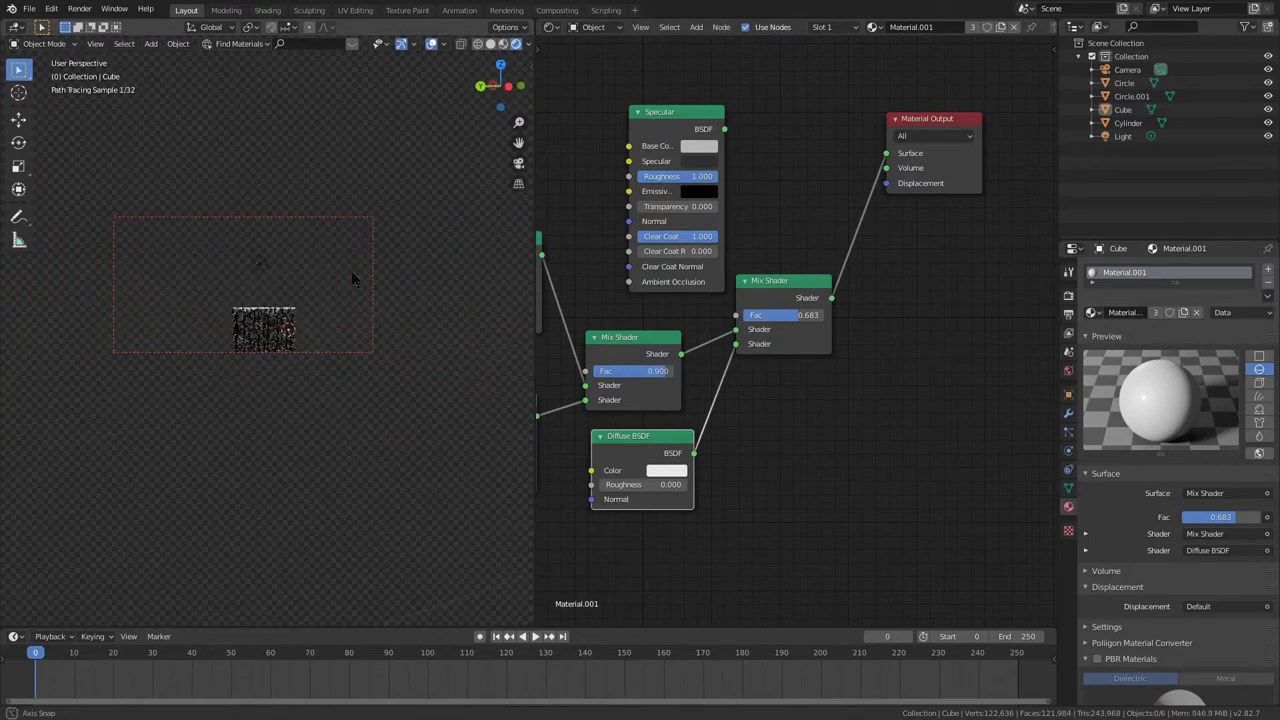
pyautogui.moveTo(352, 274); pyautogui.dragTo(340, 226, button='middle')
pyautogui.scroll(7, 337, 251)
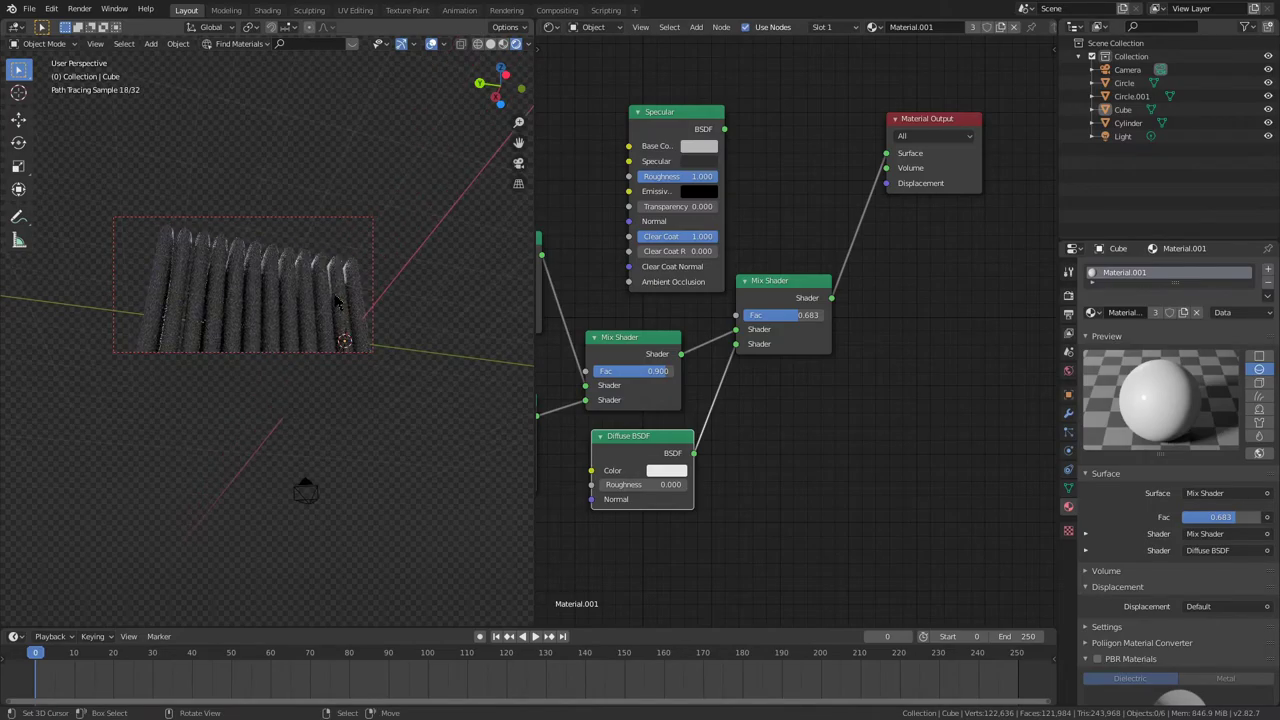
pyautogui.moveTo(337, 306)
pyautogui.mouseDown(button='middle')
pyautogui.moveTo(329, 174)
pyautogui.moveTo(337, 392)
pyautogui.moveTo(340, 284)
pyautogui.moveTo(402, 305)
pyautogui.moveTo(372, 246)
pyautogui.moveTo(700, 385)
pyautogui.mouseUp(button='middle')
pyautogui.press('x')
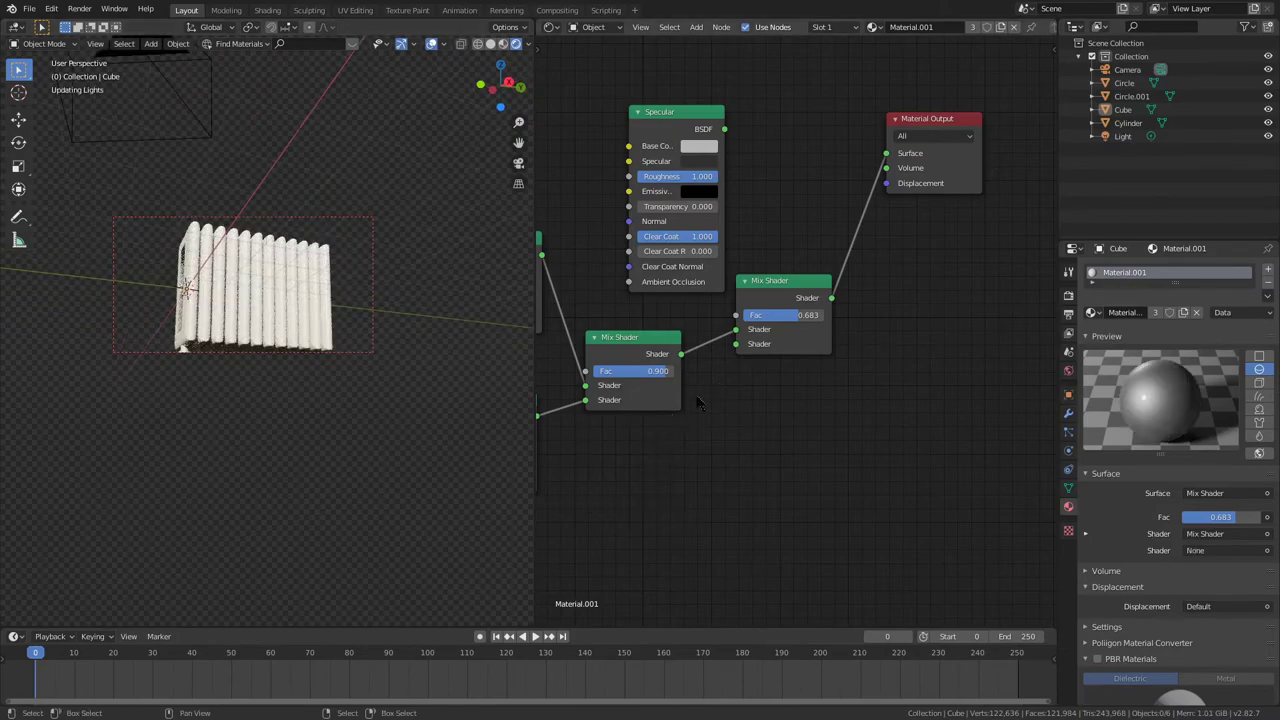
pyautogui.click(770, 281)
pyautogui.press('x')
pyautogui.moveTo(681, 354); pyautogui.dragTo(884, 156)
# - Set the Mix Shader factor to 0.800 after trying a Sharp Glossy roughness of 1.000 and a factor of 0.375
pyautogui.moveTo(653, 356); pyautogui.dragTo(810, 352, button='middle')
pyautogui.moveTo(400, 318); pyautogui.dragTo(330, 300, button='middle')
pyautogui.moveTo(650, 303); pyautogui.dragTo(690, 303)
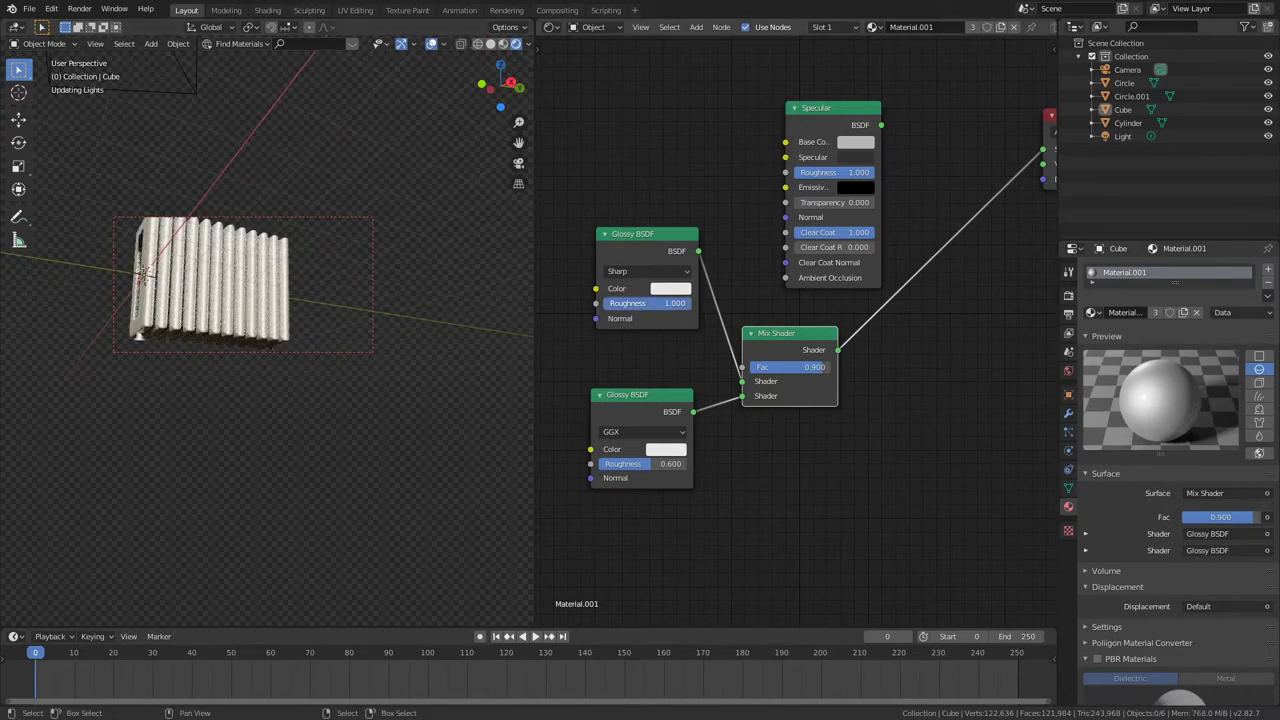
pyautogui.moveTo(806, 372); pyautogui.dragTo(764, 372)
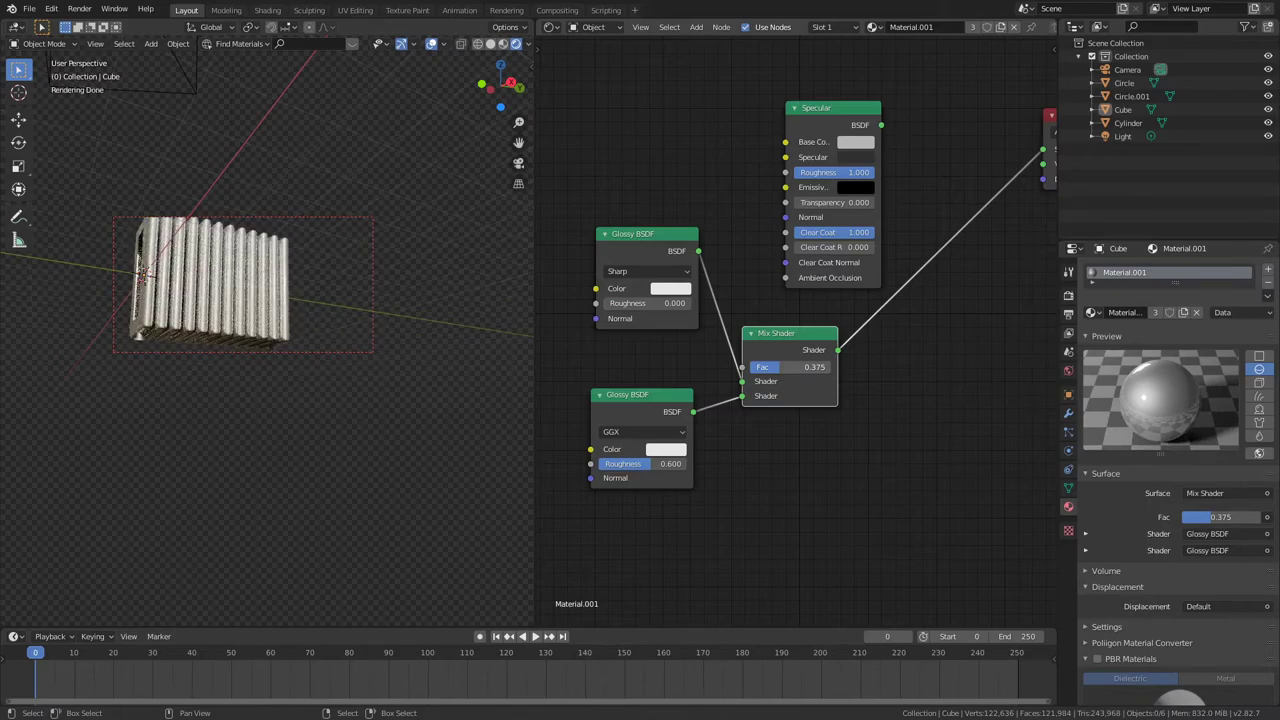
pyautogui.hotkey('ctrl', 'z')
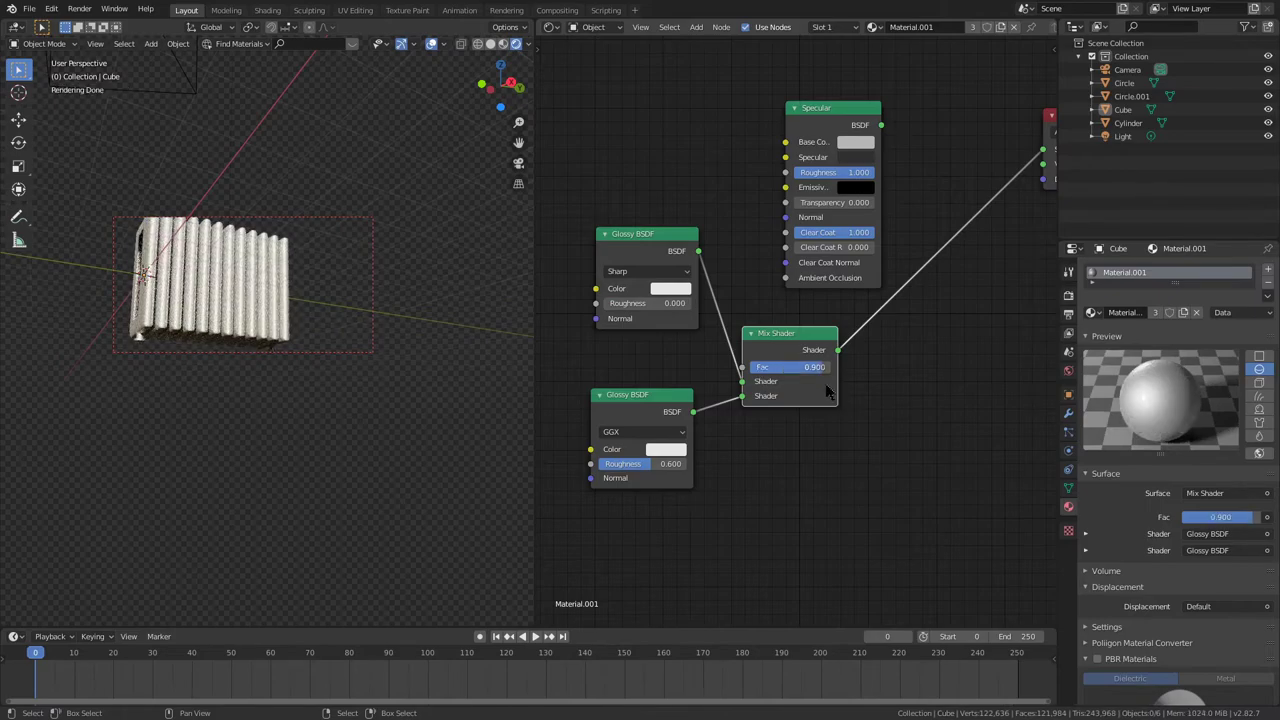
pyautogui.keyDown('ctrl'); pyautogui.moveTo(818, 367); pyautogui.dragTo(806, 367); pyautogui.keyUp('ctrl')
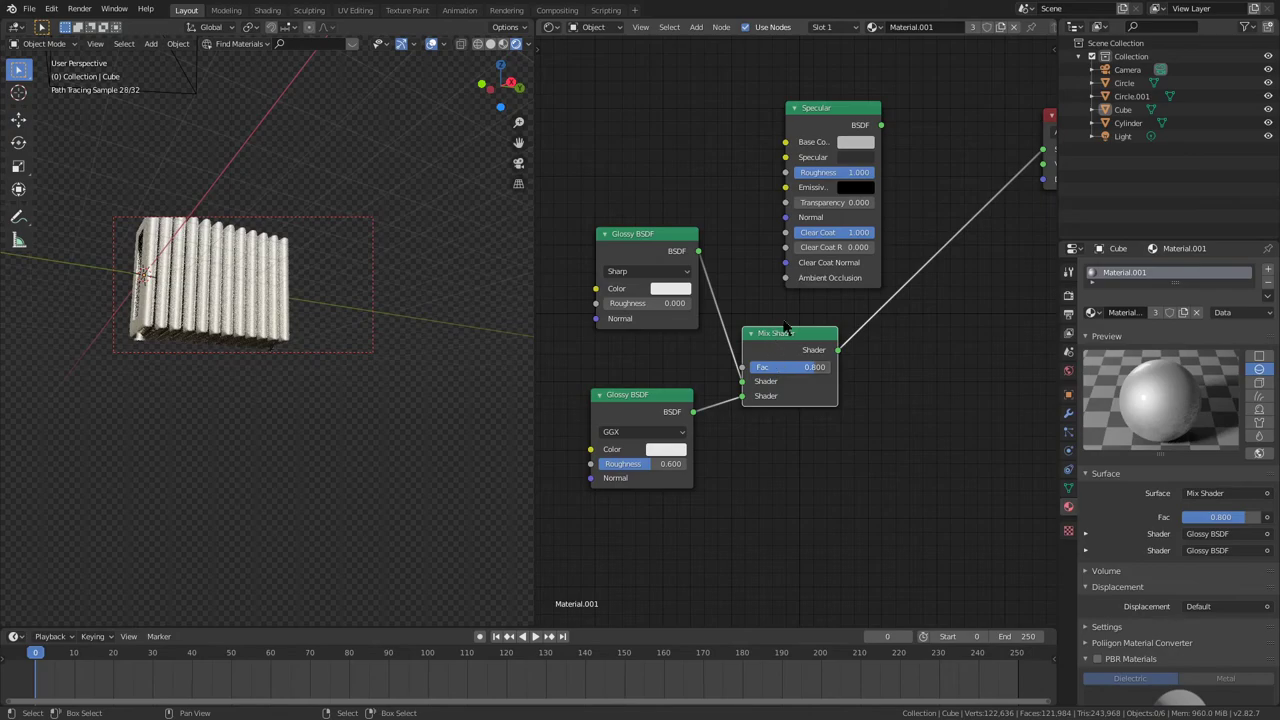
# - Show the camera view in solid shading and connect the Specular node to the Material Output surface in place of the Mix Shader
pyautogui.press('z')
pyautogui.click(407, 257)
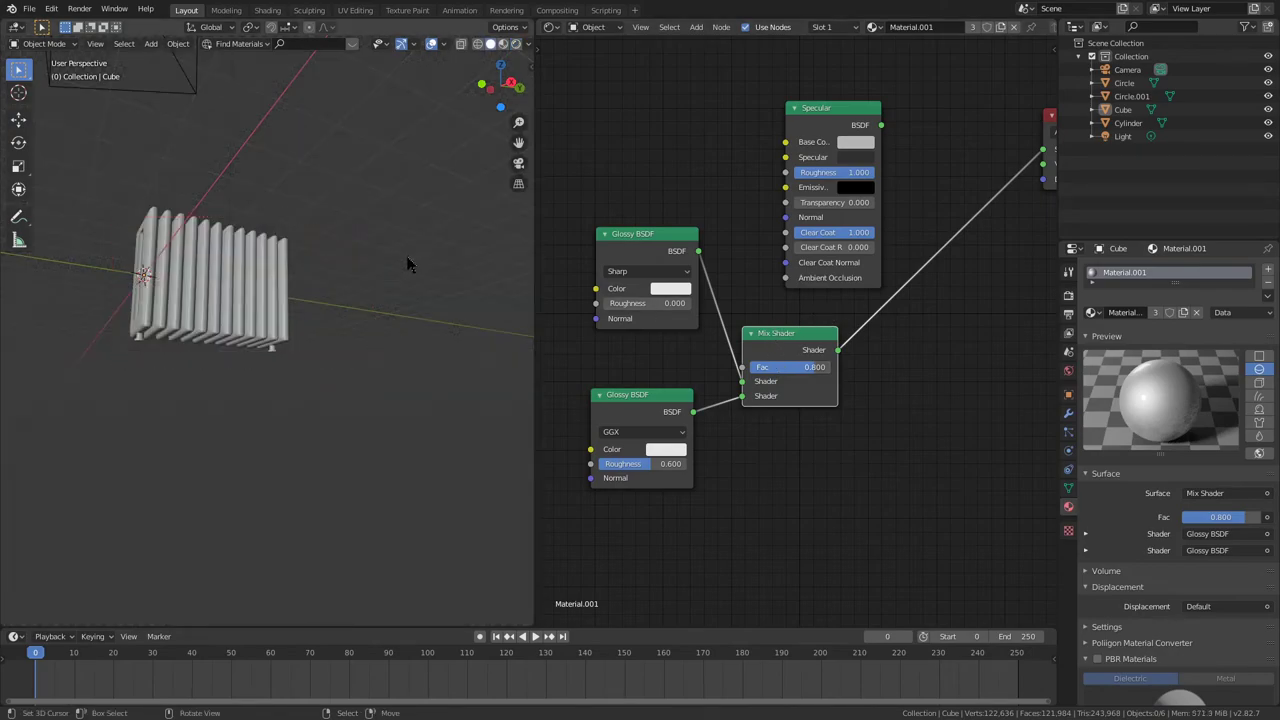
pyautogui.press('KP_0')
pyautogui.moveTo(909, 336); pyautogui.dragTo(767, 420, button='middle')
pyautogui.moveTo(738, 210); pyautogui.dragTo(900, 233)
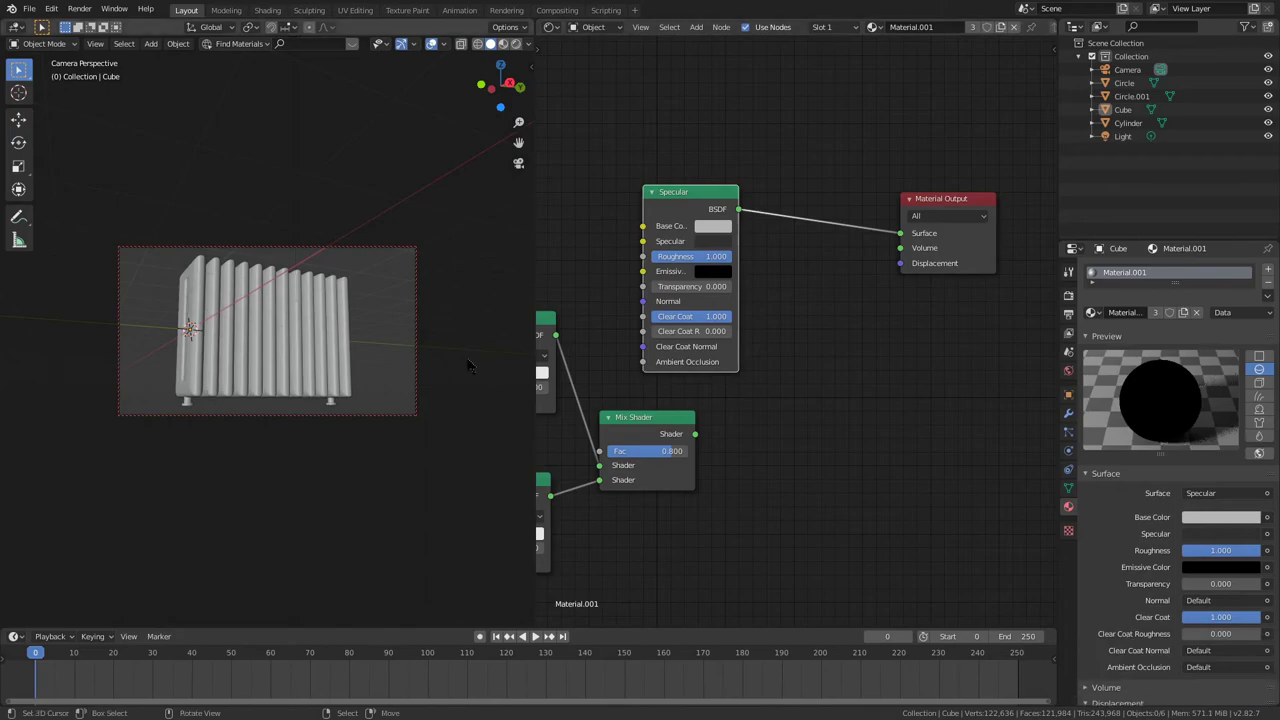
# - Select the radiator body and assign it the existing material named Material
pyautogui.click(1093, 312)
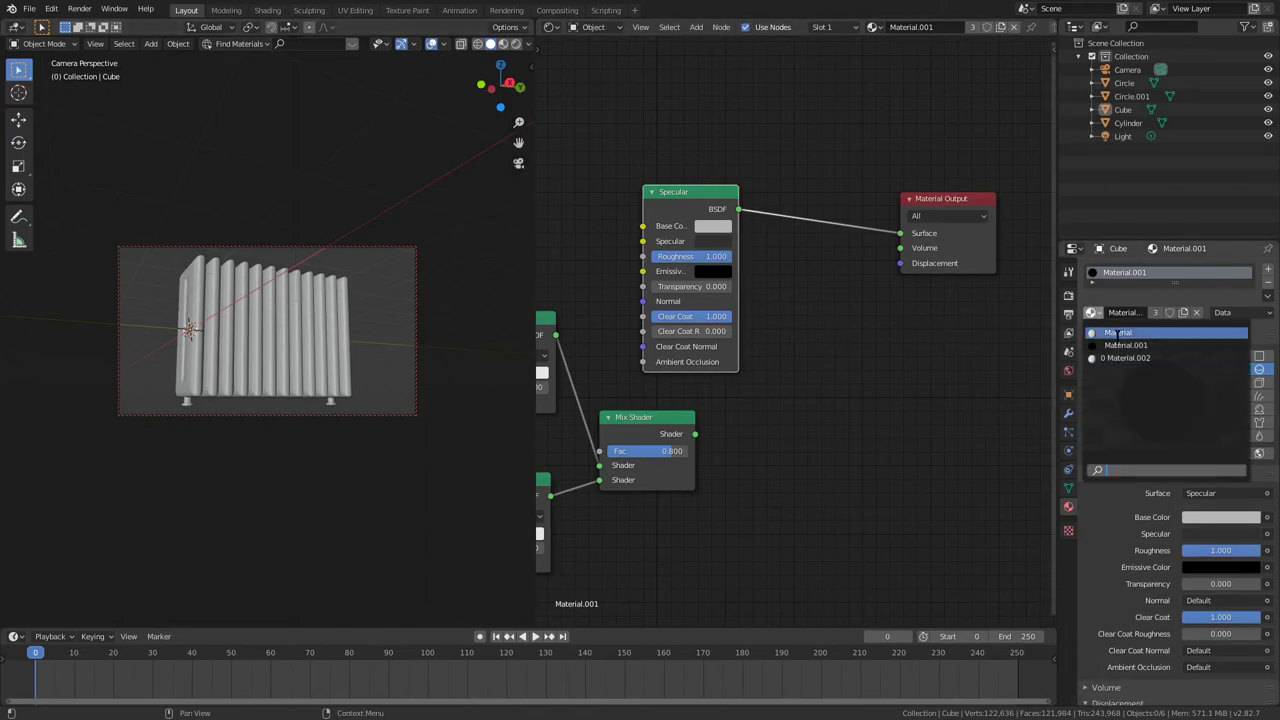
pyautogui.click(277, 337)
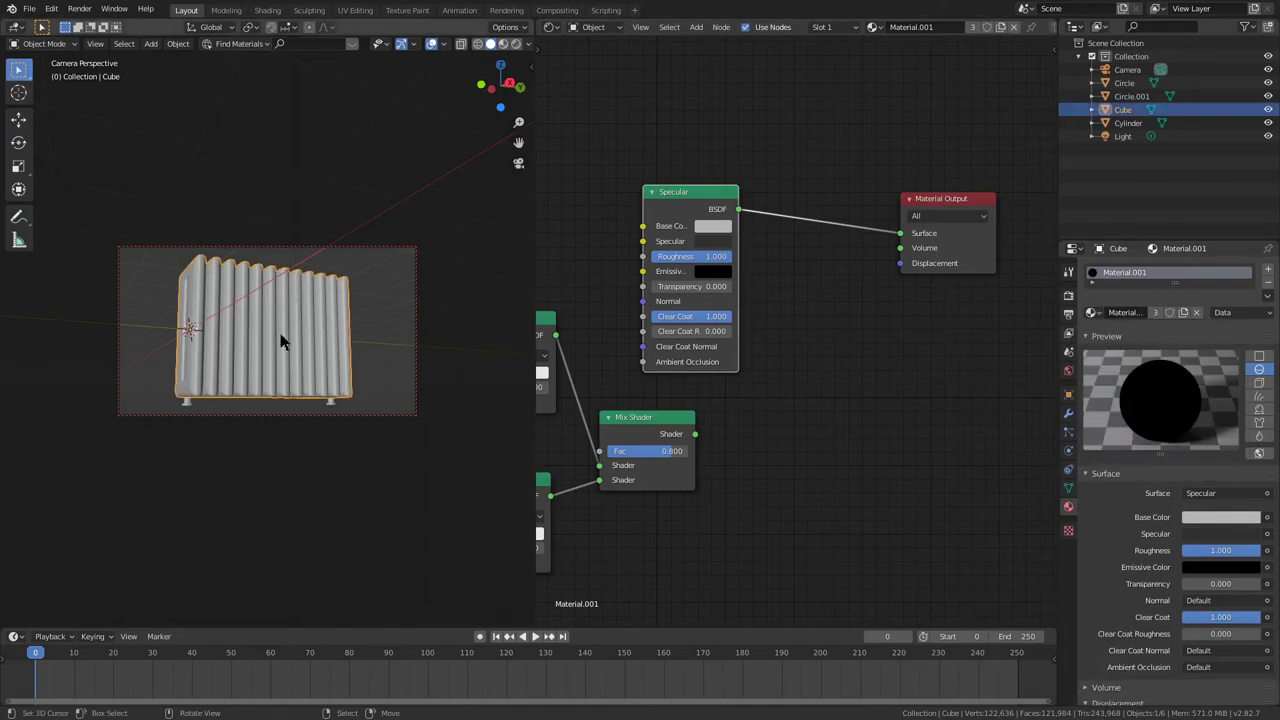
pyautogui.click(1093, 312)
pyautogui.click(1115, 333)
# - Switch the render engine to Eevee and display the viewport in rendered shading
pyautogui.click(1068, 295)
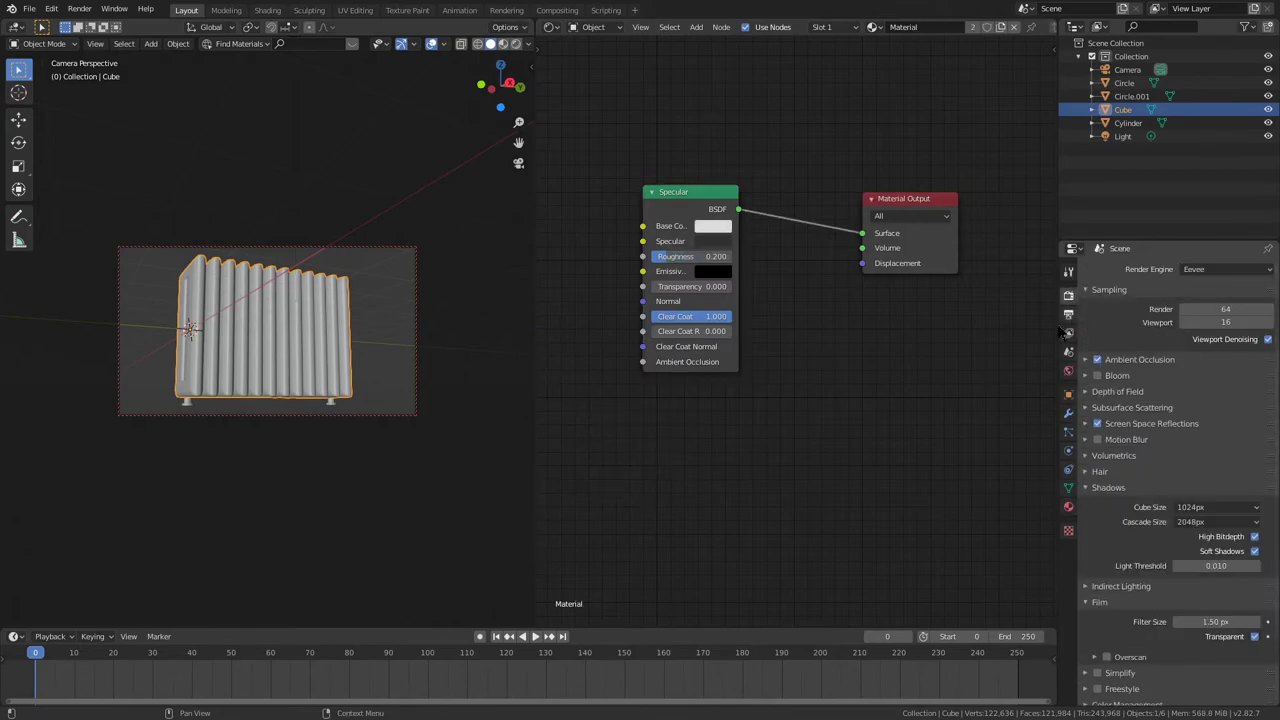
pyautogui.click(1068, 506)
pyautogui.press('z')
pyautogui.click(415, 258)
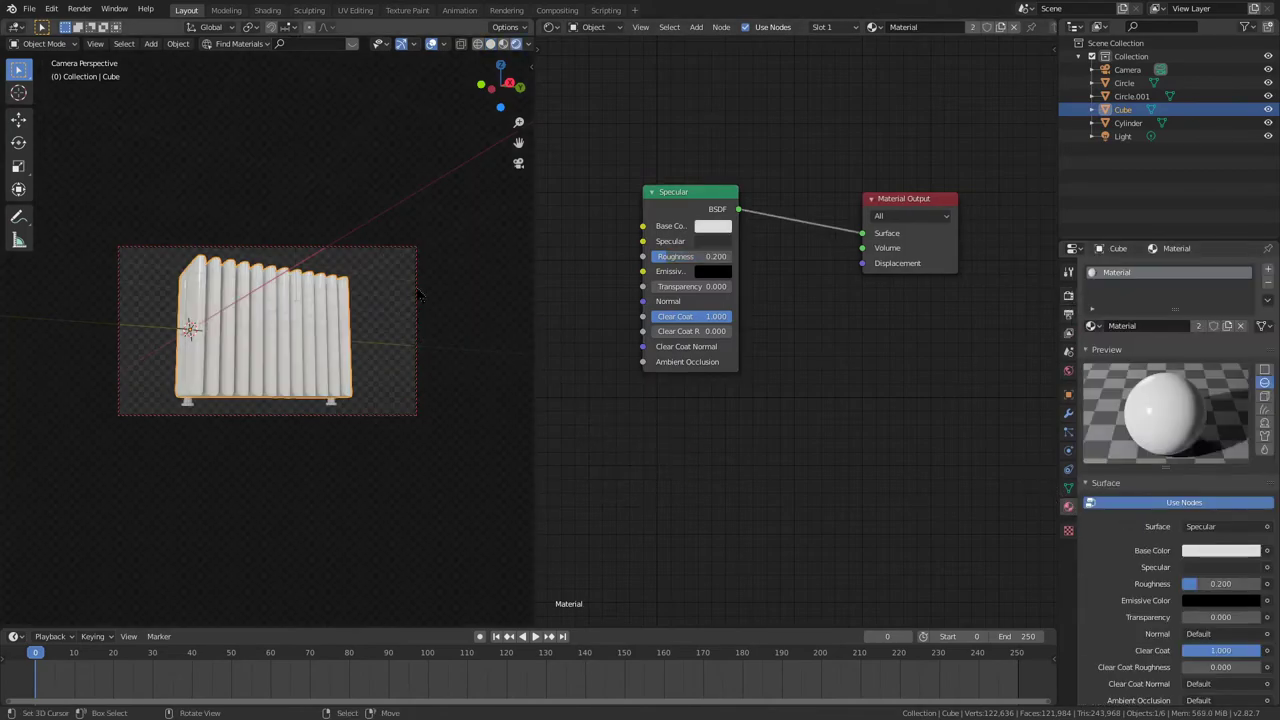
# - Examine the feet and the radiator body with their assigned materials up close, deselect everything and return to the camera view
pyautogui.moveTo(290, 432); pyautogui.dragTo(250, 393, button='middle')
pyautogui.scroll(2, 260, 388)
pyautogui.click(273, 375)
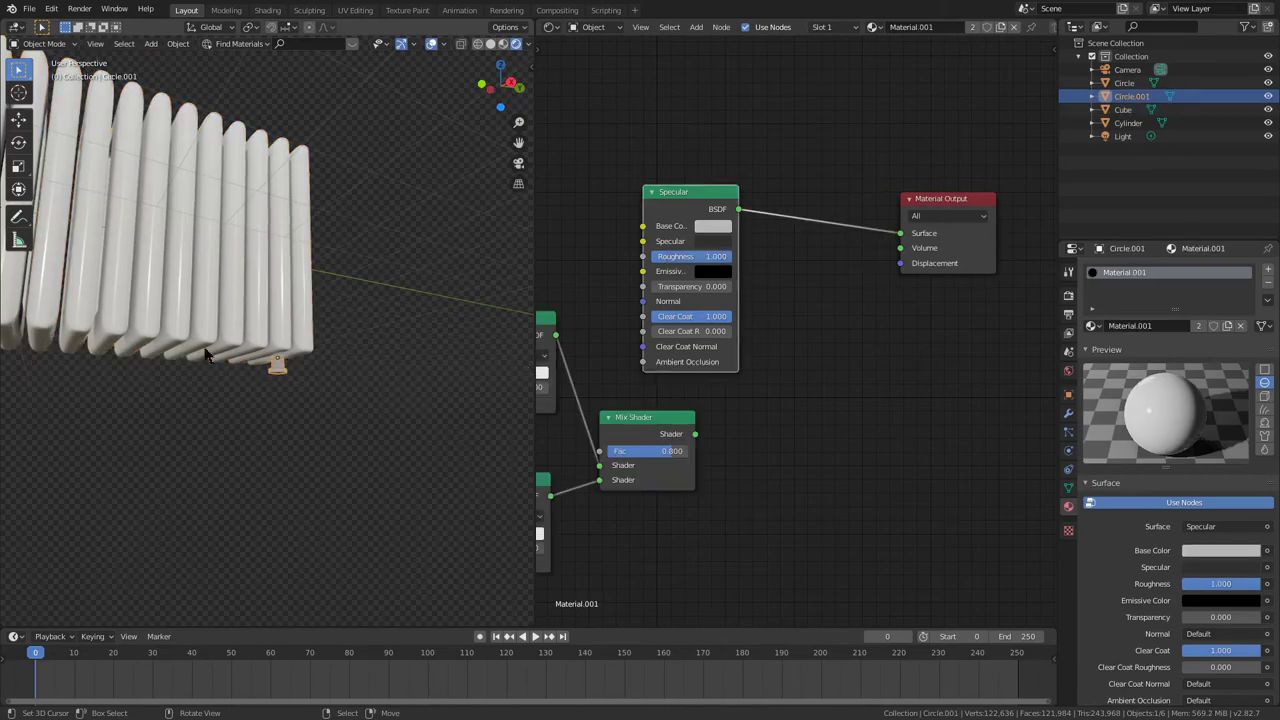
pyautogui.moveTo(123, 404); pyautogui.dragTo(125, 341, button='middle')
pyautogui.click(125, 340)
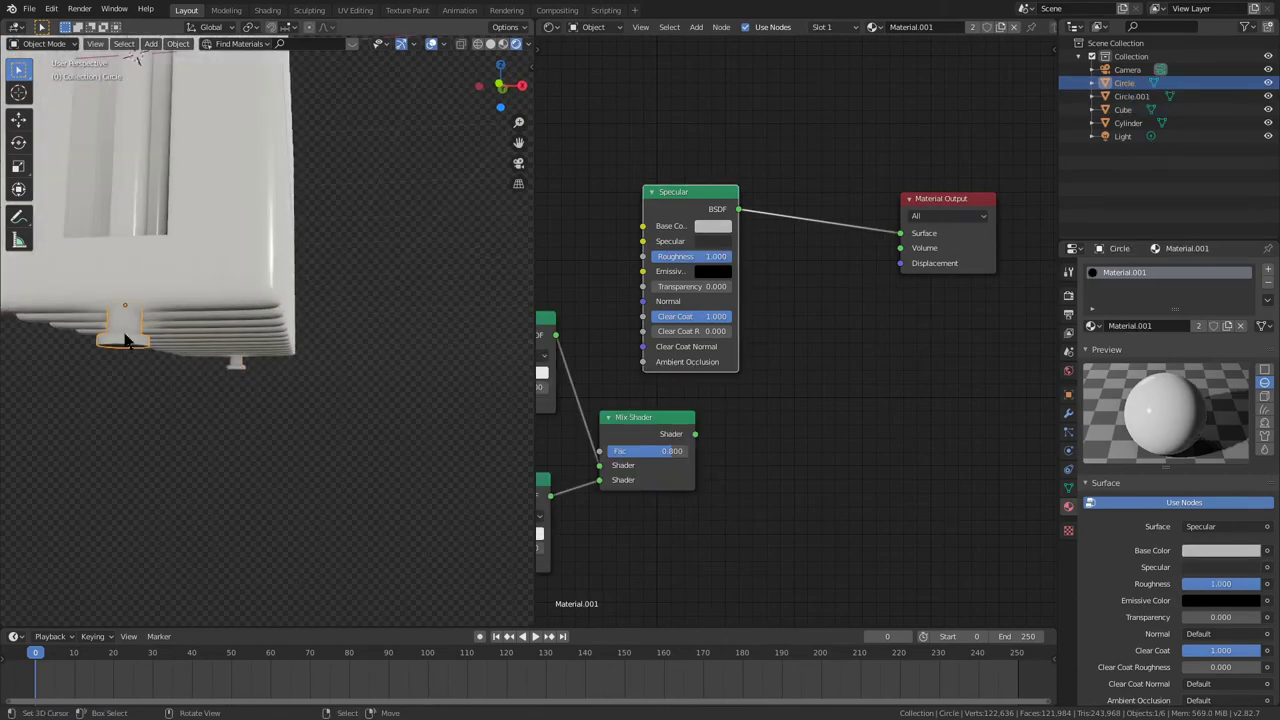
pyautogui.click(215, 305)
pyautogui.rightClick(236, 199)
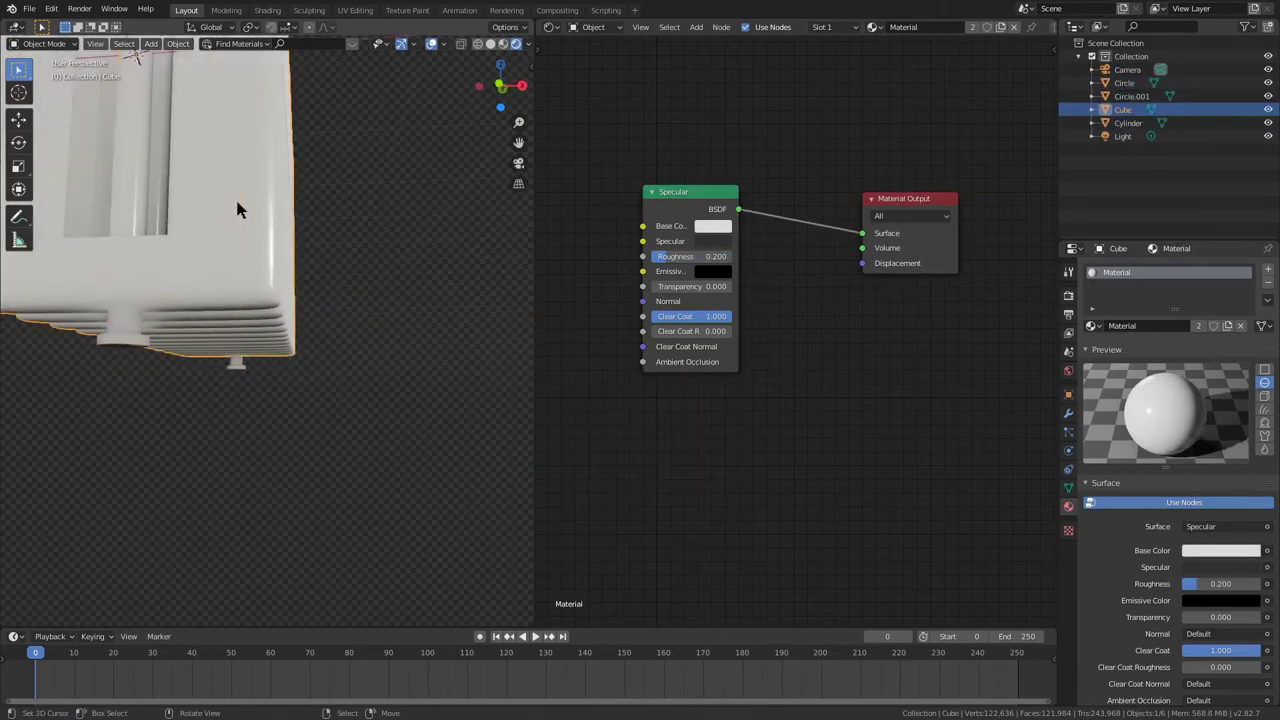
pyautogui.moveTo(236, 199); pyautogui.dragTo(159, 220, button='middle')
pyautogui.hotkey('alt', 'a')
pyautogui.scroll(-2, 389, 119)
pyautogui.press('KP_0')
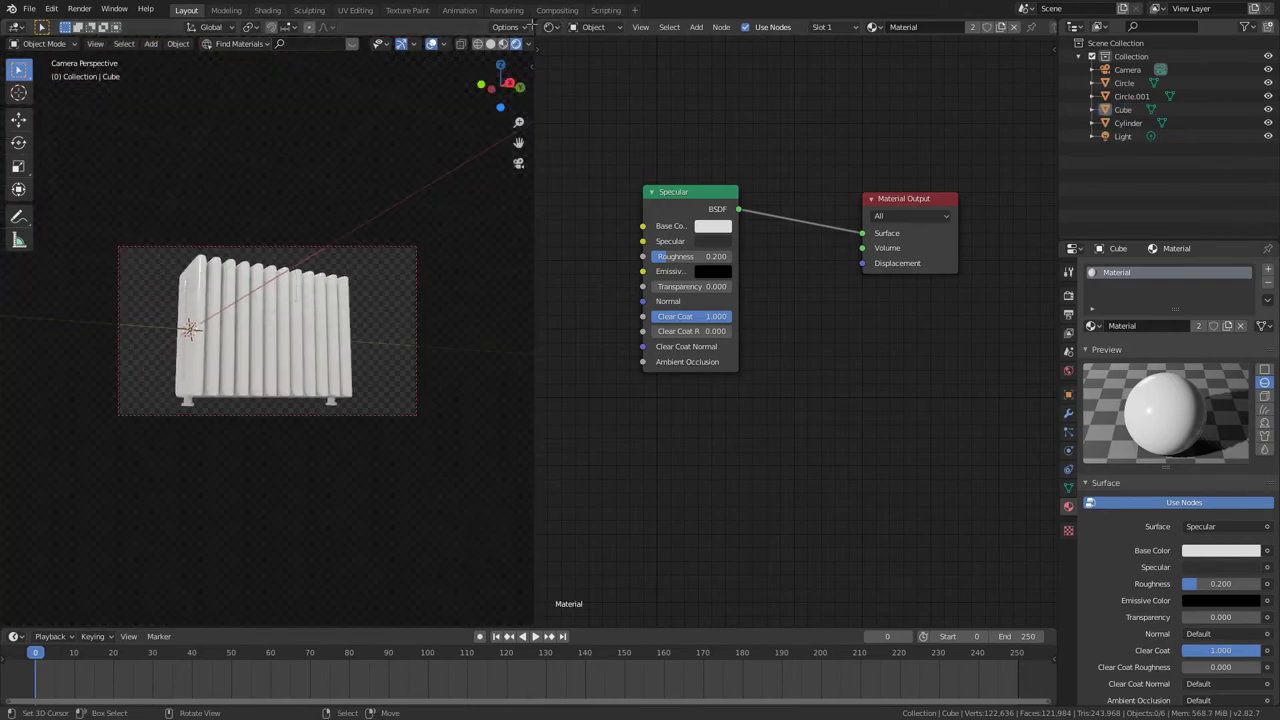
# - Maximize the viewport in solid shading and render a still image with Eevee, closing the result after viewing it whole
pyautogui.hotkey('ctrl', 'space')
pyautogui.press('z')
pyautogui.click(502, 190)
pyautogui.click(1068, 296)
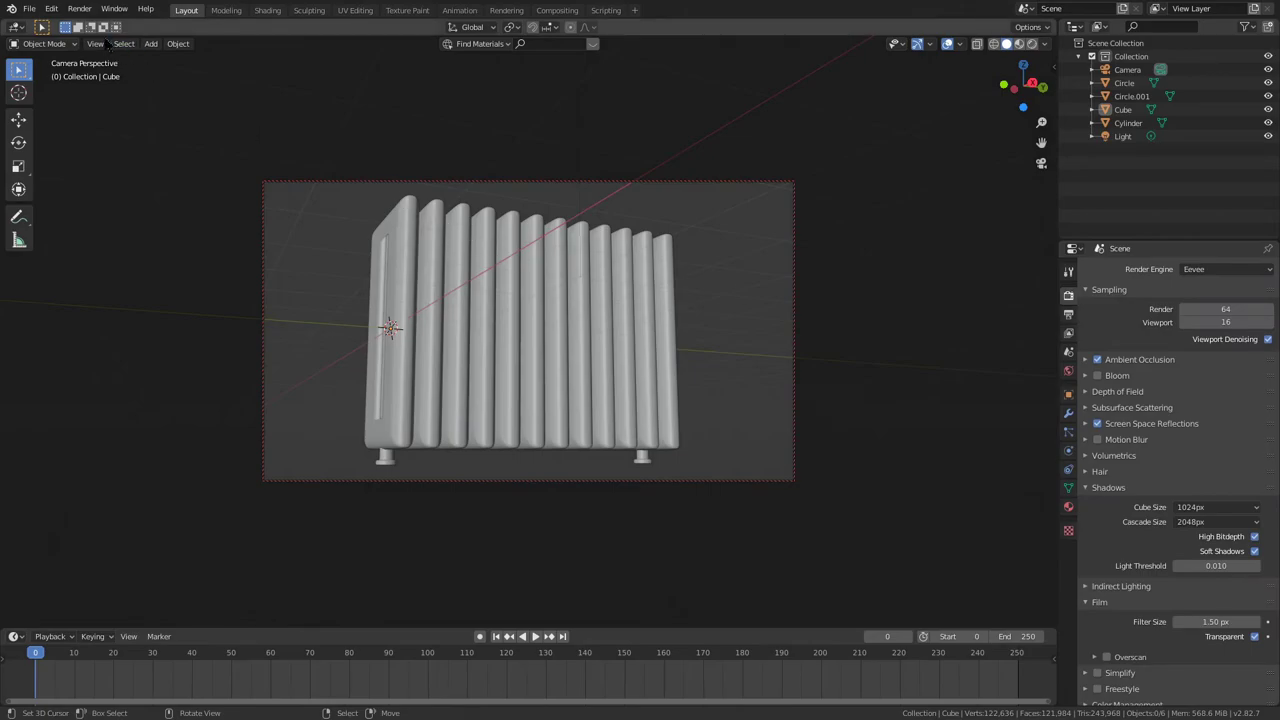
pyautogui.click(79, 8)
pyautogui.click(100, 22)
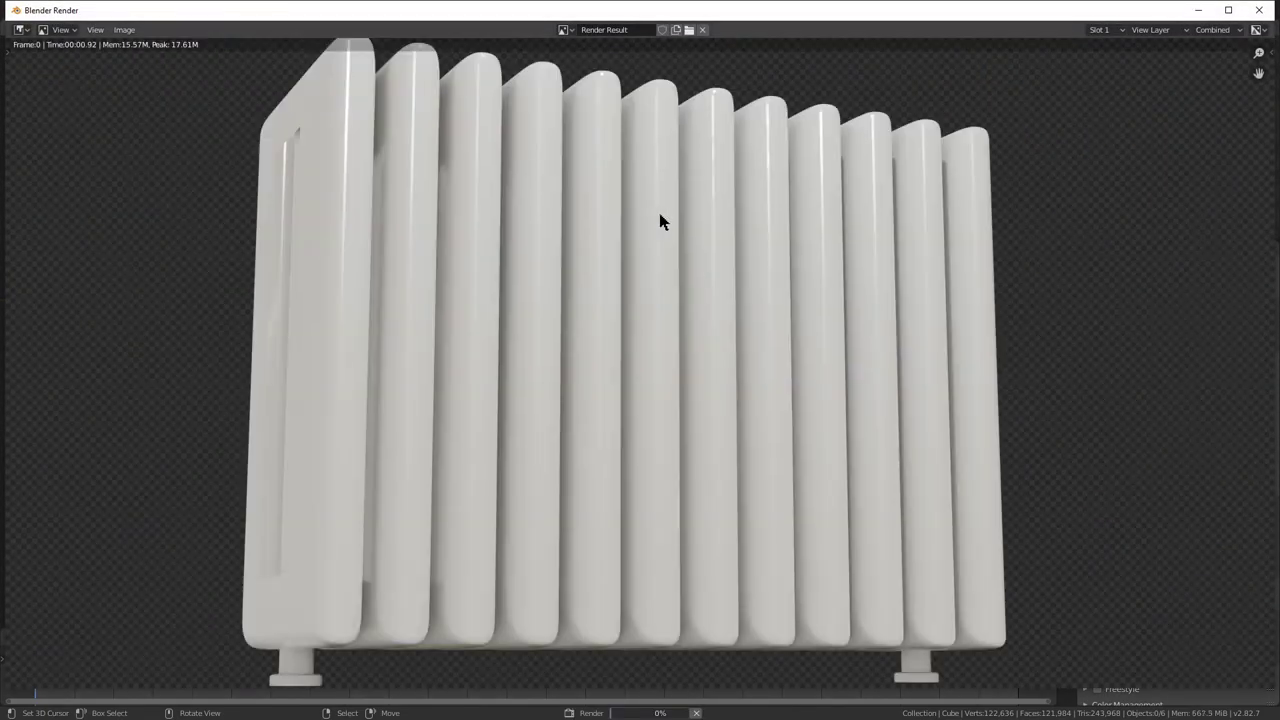
pyautogui.scroll(-1, 650, 226)
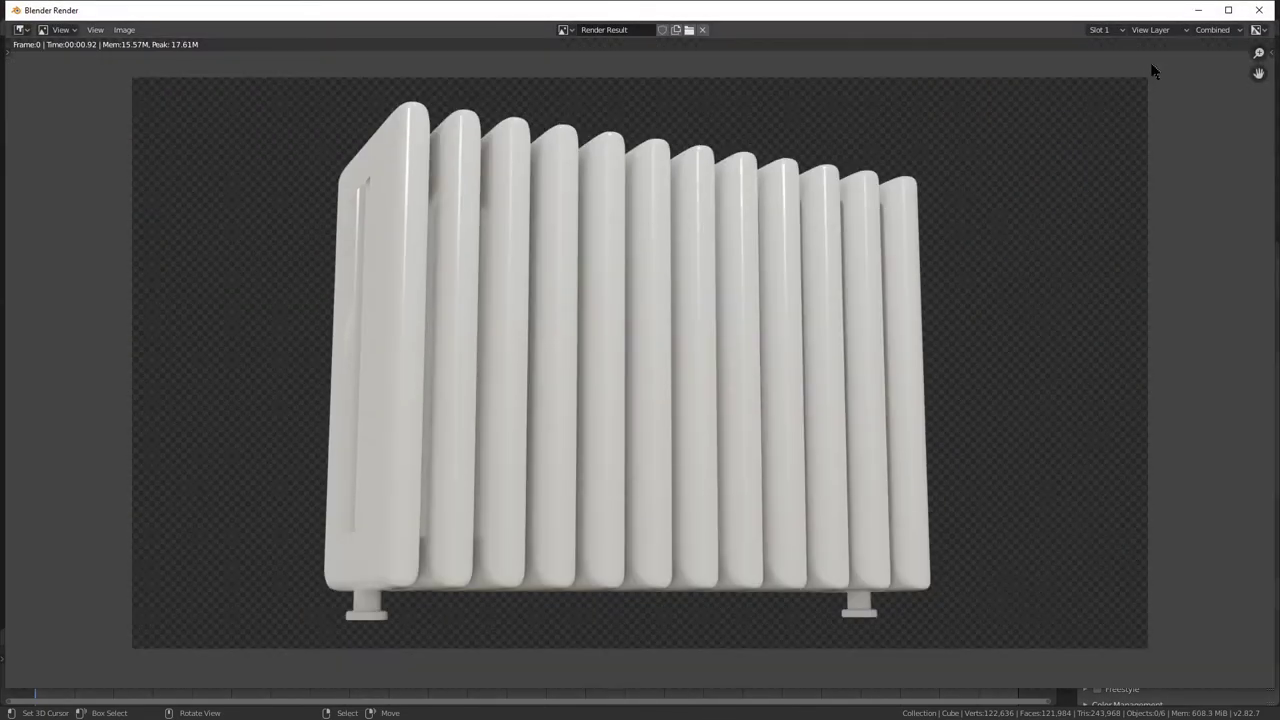
pyautogui.click(1258, 10)
# - Add a plane, move it below the radiator's feet and scale it up by about 4.34
pyautogui.hotkey('shift', 'a')
pyautogui.moveTo(603, 274)
pyautogui.click(655, 273)
pyautogui.press('g')
pyautogui.click(615, 462)
pyautogui.press('s')
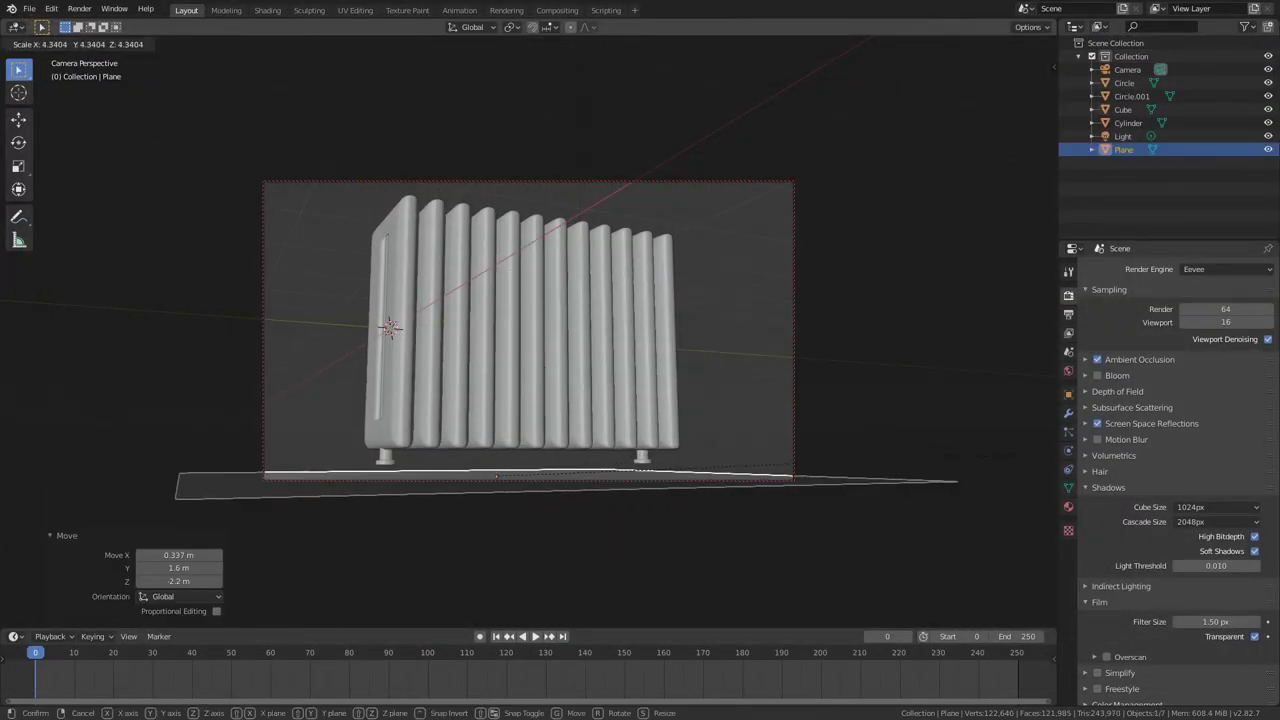
pyautogui.click(1013, 462)
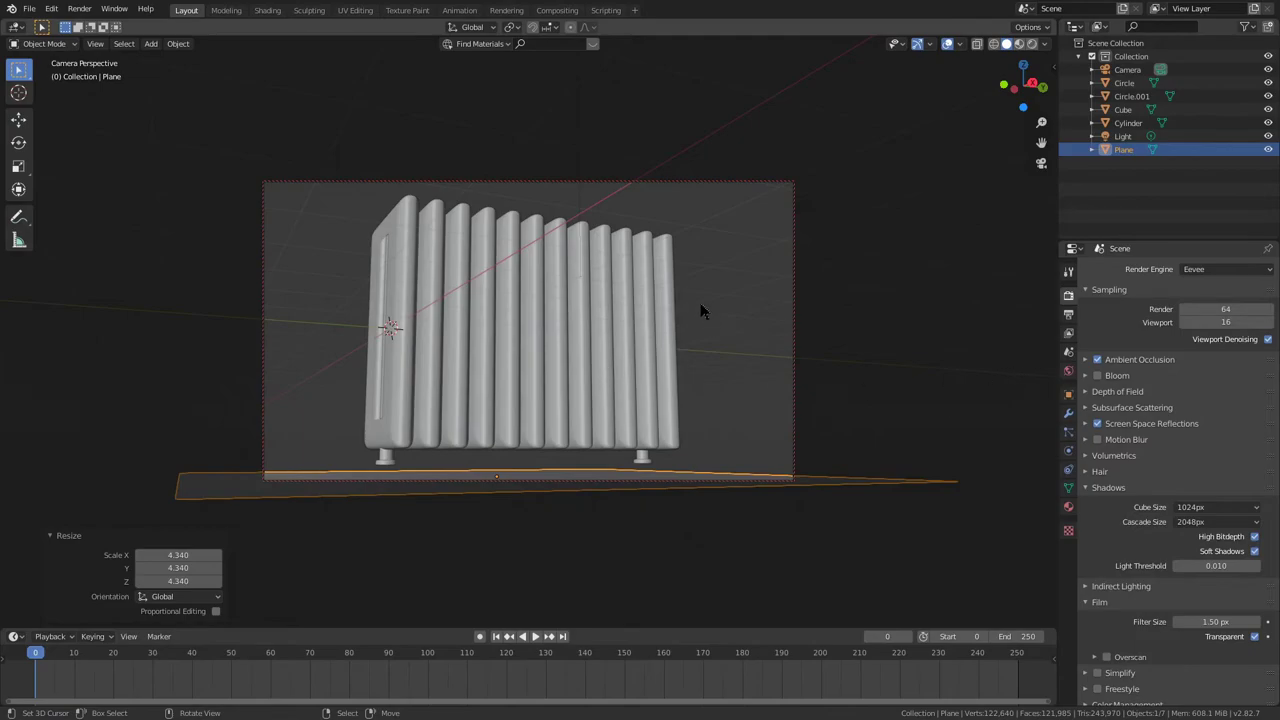
# - Enlarge the plane repeatedly, ending with a scale factor of about -15.4, so it spans the camera frame as a floor
pyautogui.moveTo(701, 306); pyautogui.dragTo(687, 318, button='middle')
pyautogui.press('s')
pyautogui.rightClick(743, 309)
pyautogui.hotkey('ctrl', 'z')
pyautogui.press('s')
pyautogui.press('Return')
pyautogui.press('s')
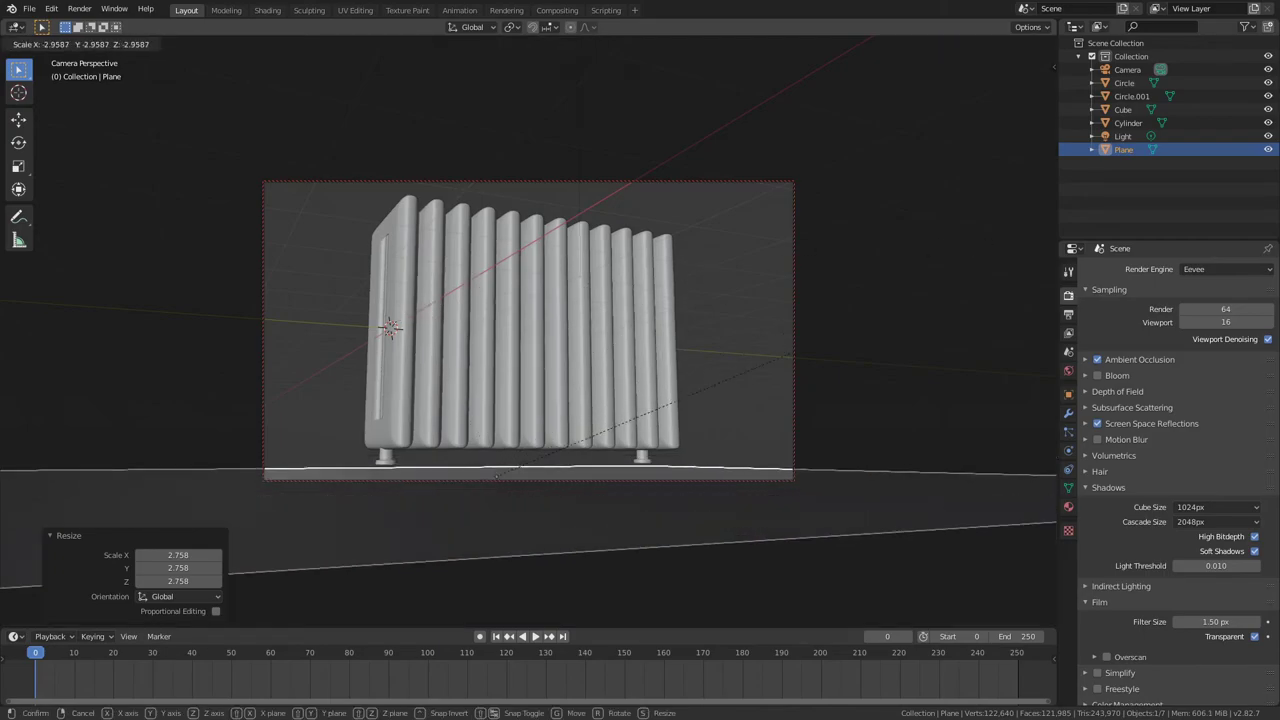
pyautogui.click(614, 244)
pyautogui.press('s')
pyautogui.click(363, 232)
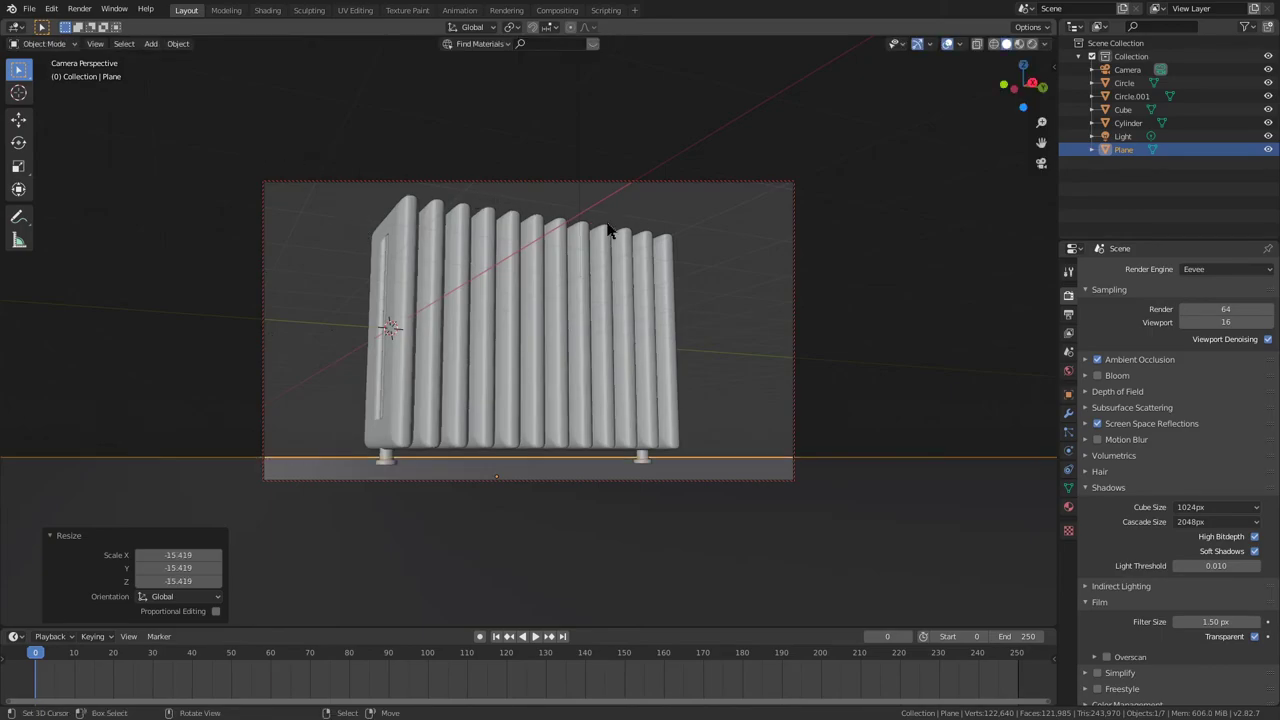
# - Raise the floor plane about 0.17 m along Z to the base of the feet, using rendered shading
pyautogui.press('z')
pyautogui.click(607, 285)
pyautogui.press('g')
pyautogui.press('z')
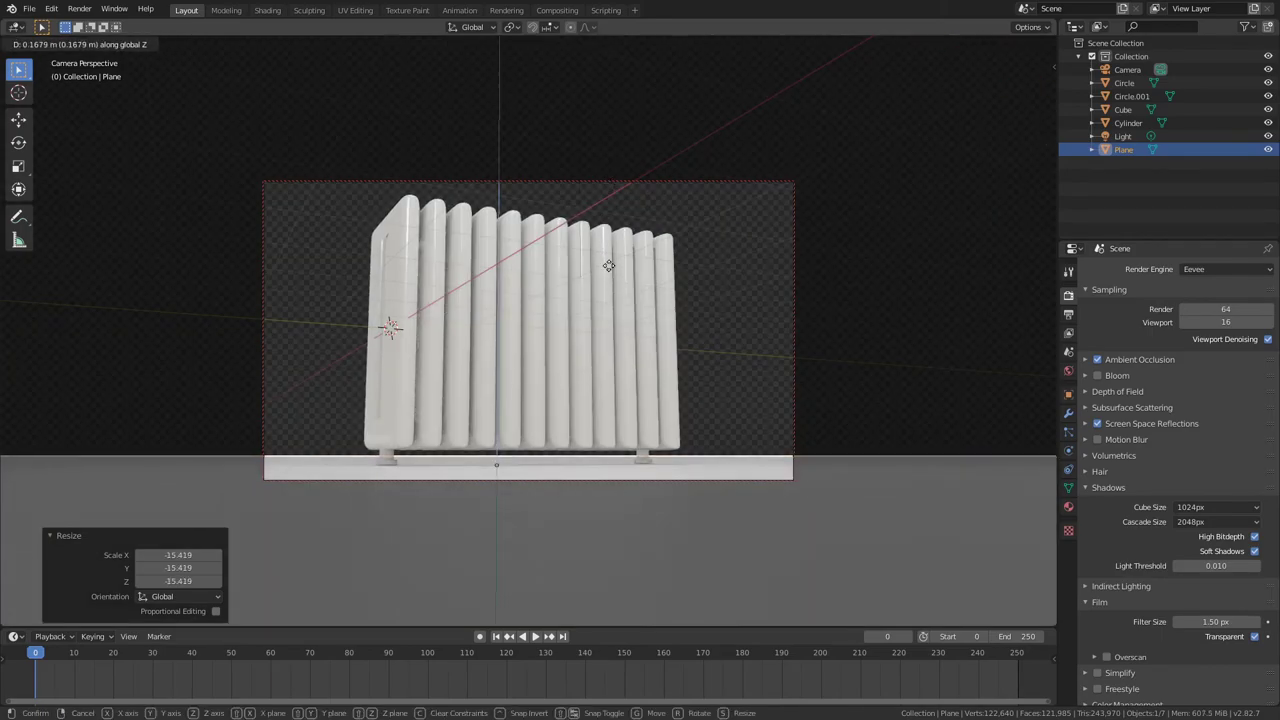
pyautogui.click(609, 268)
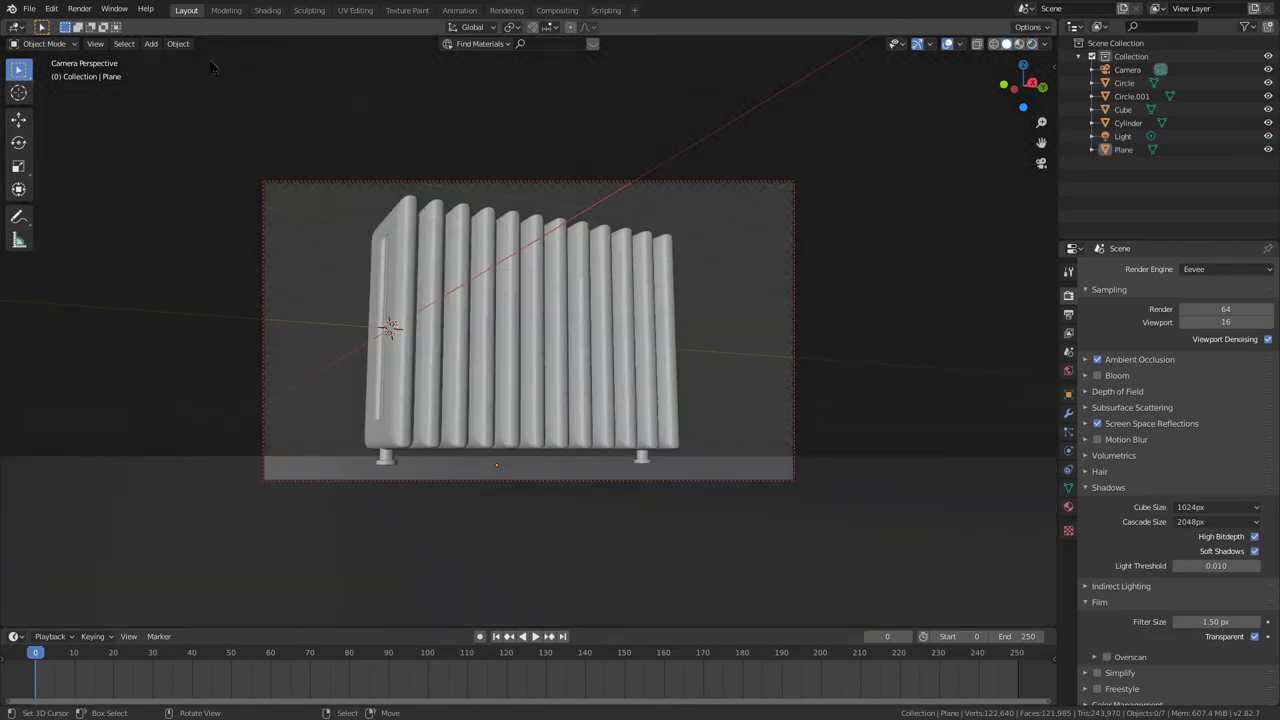
# - Render the radiator on its floor plane, select Slot 2 for the next render result and close the render window
pyautogui.click(79, 8)
pyautogui.click(95, 22)
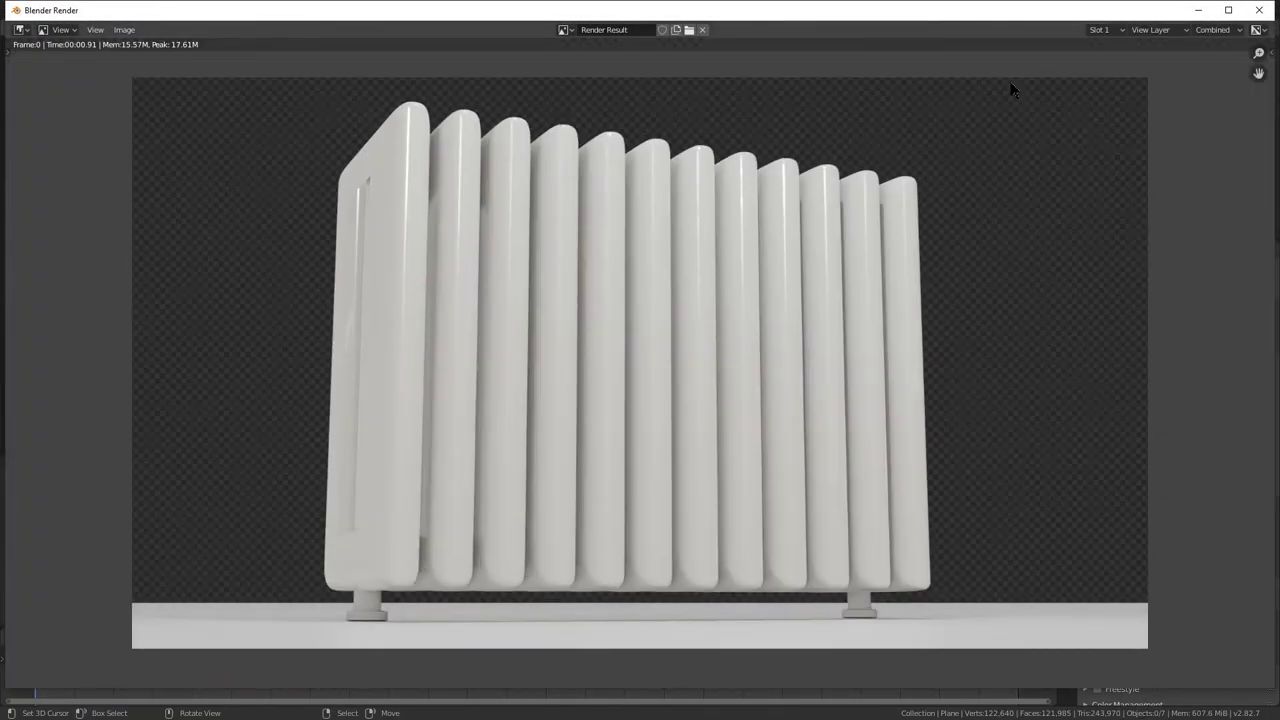
pyautogui.click(1104, 30)
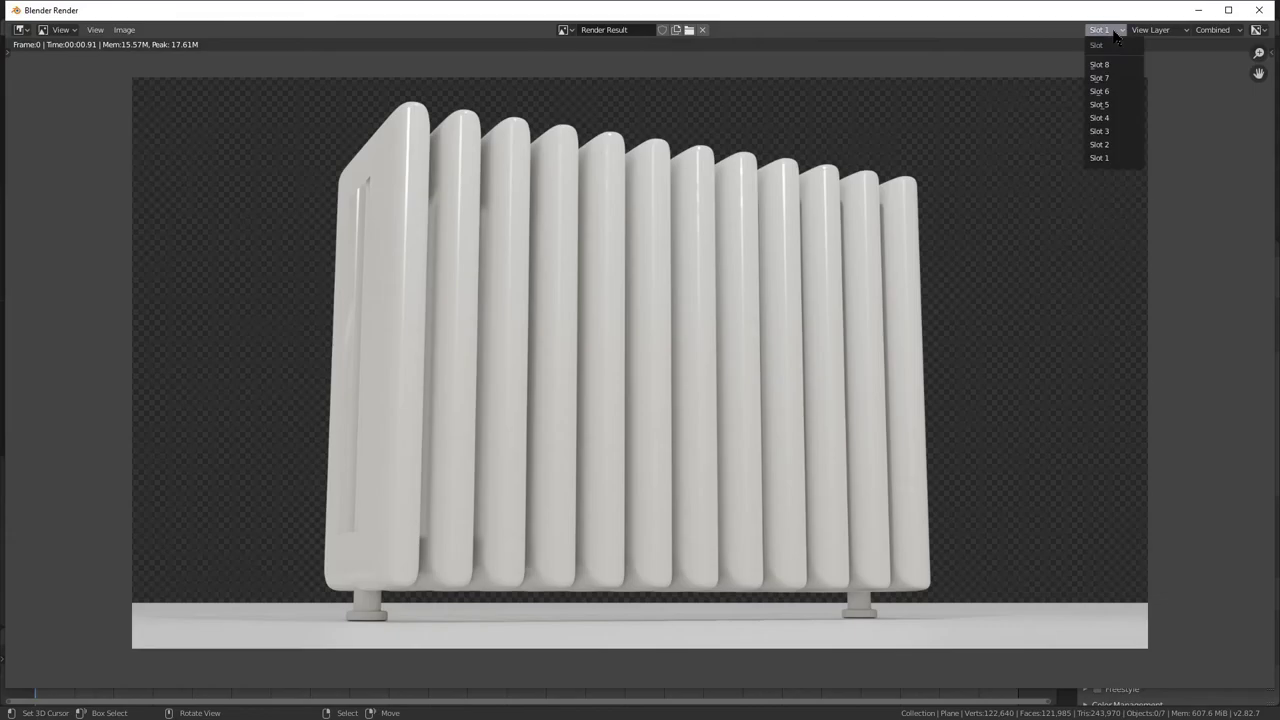
pyautogui.click(1104, 145)
pyautogui.press('Escape')
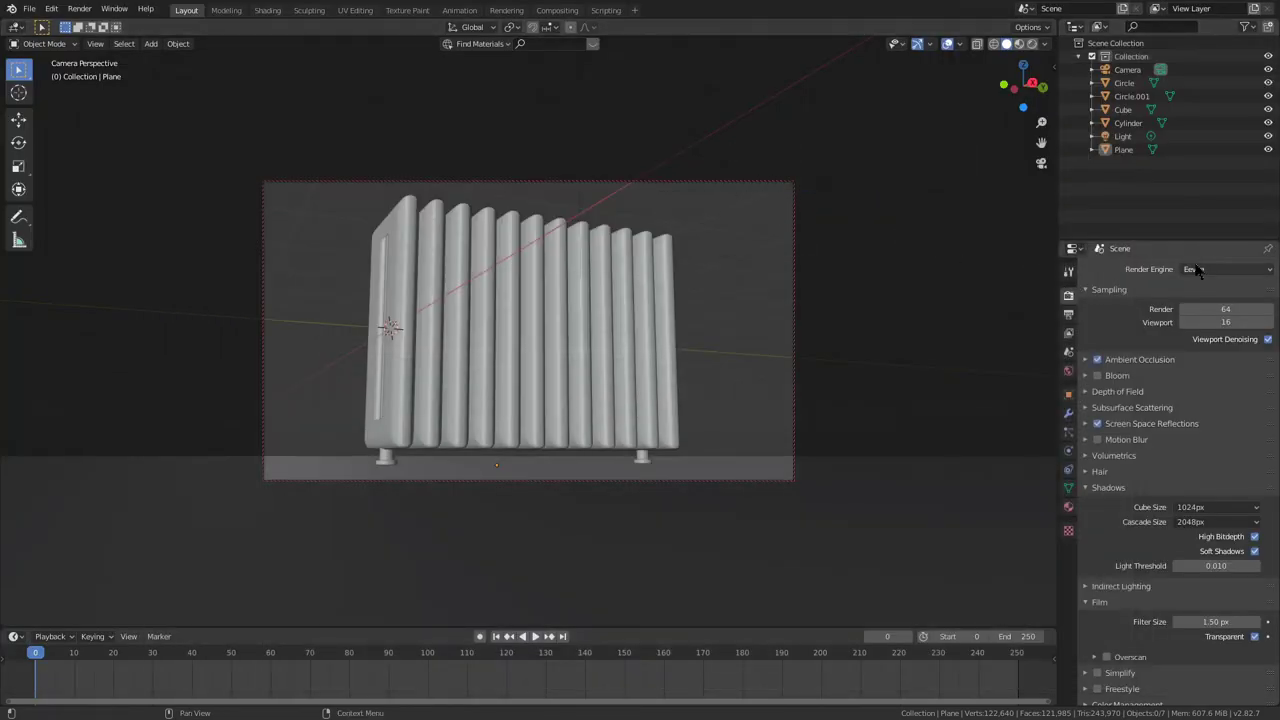
# - Switch the render engine to Cycles and select the radiator body
pyautogui.click(1199, 270)
pyautogui.click(1195, 318)
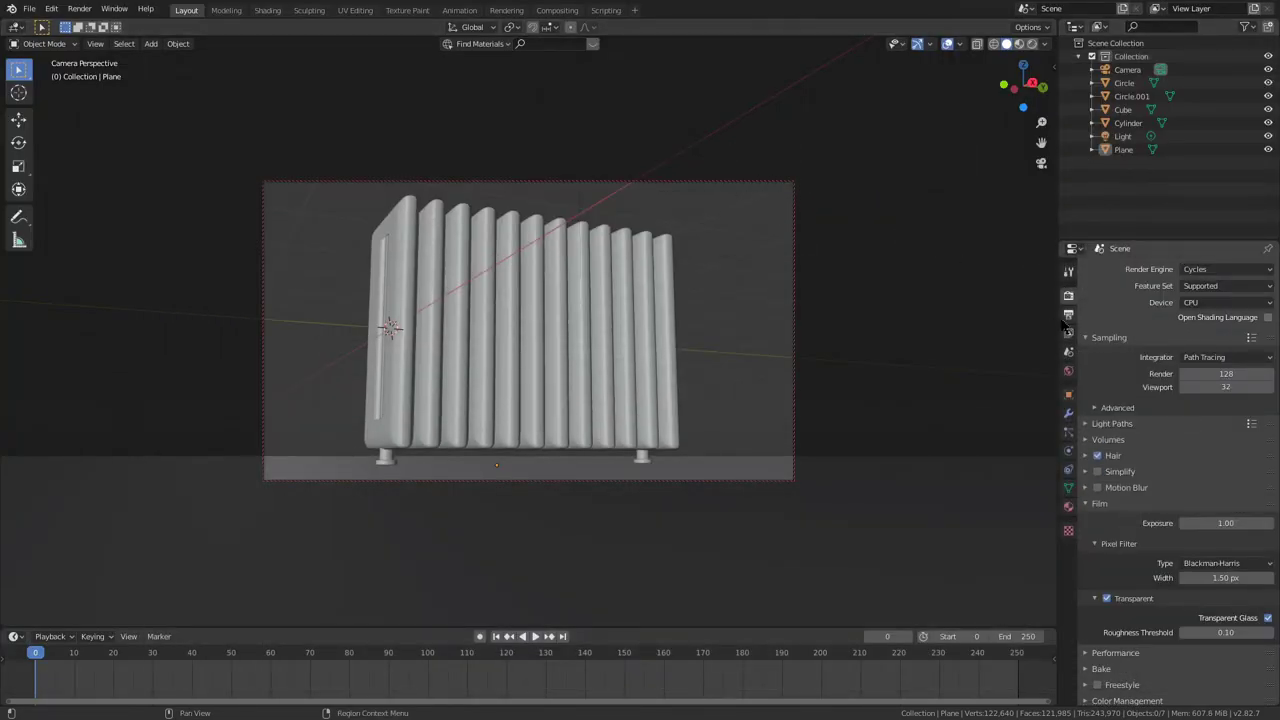
pyautogui.click(592, 306)
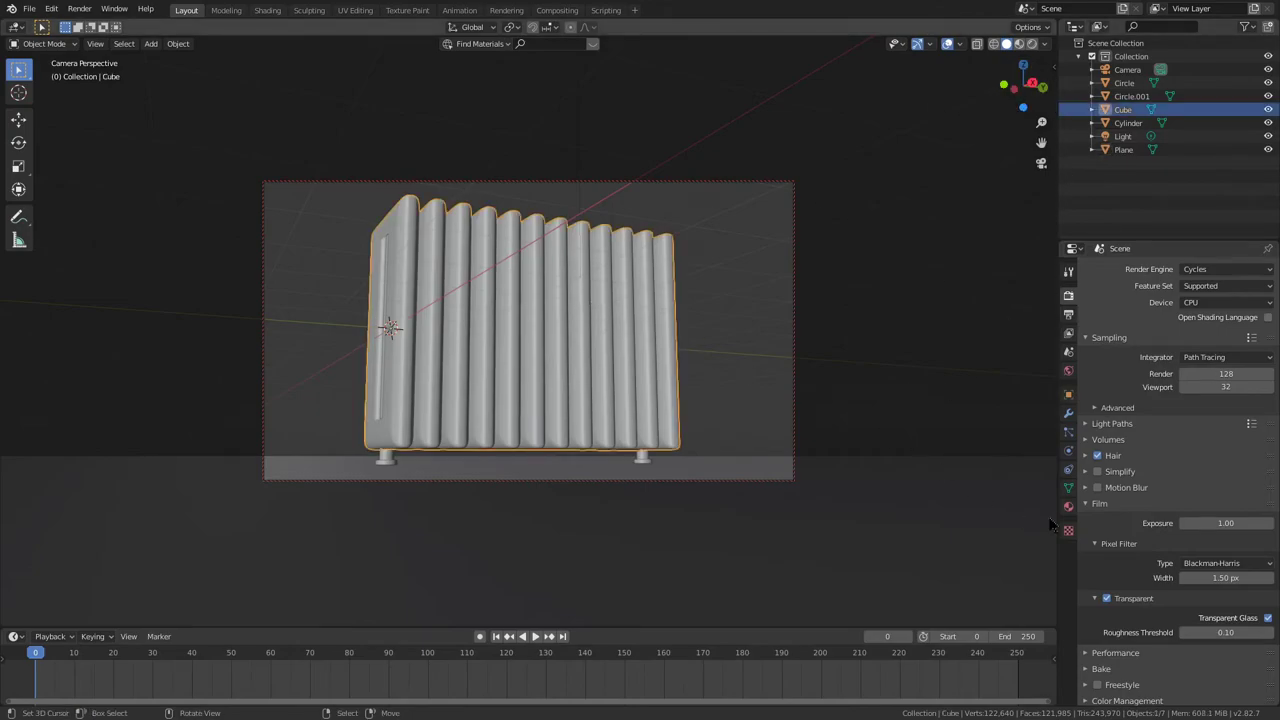
# - Split the viewport area and open a Shader Editor showing the radiator body's material nodes
pyautogui.moveTo(1052, 28); pyautogui.dragTo(582, 30)
pyautogui.click(598, 28)
pyautogui.click(628, 120)
pyautogui.scroll(4, 813, 322)
pyautogui.scroll(-2, 865, 237)
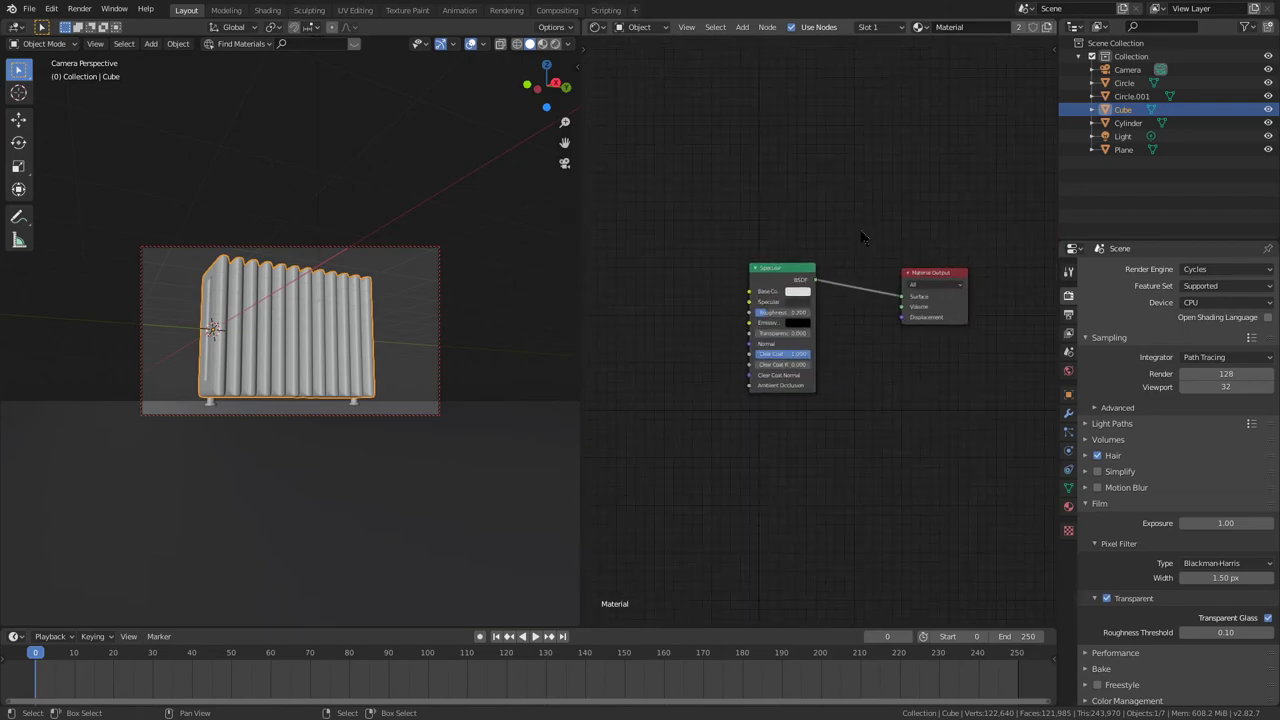
# - Assign Material.001 to the radiator body in place of its current material
pyautogui.click(1068, 506)
pyautogui.click(1092, 312)
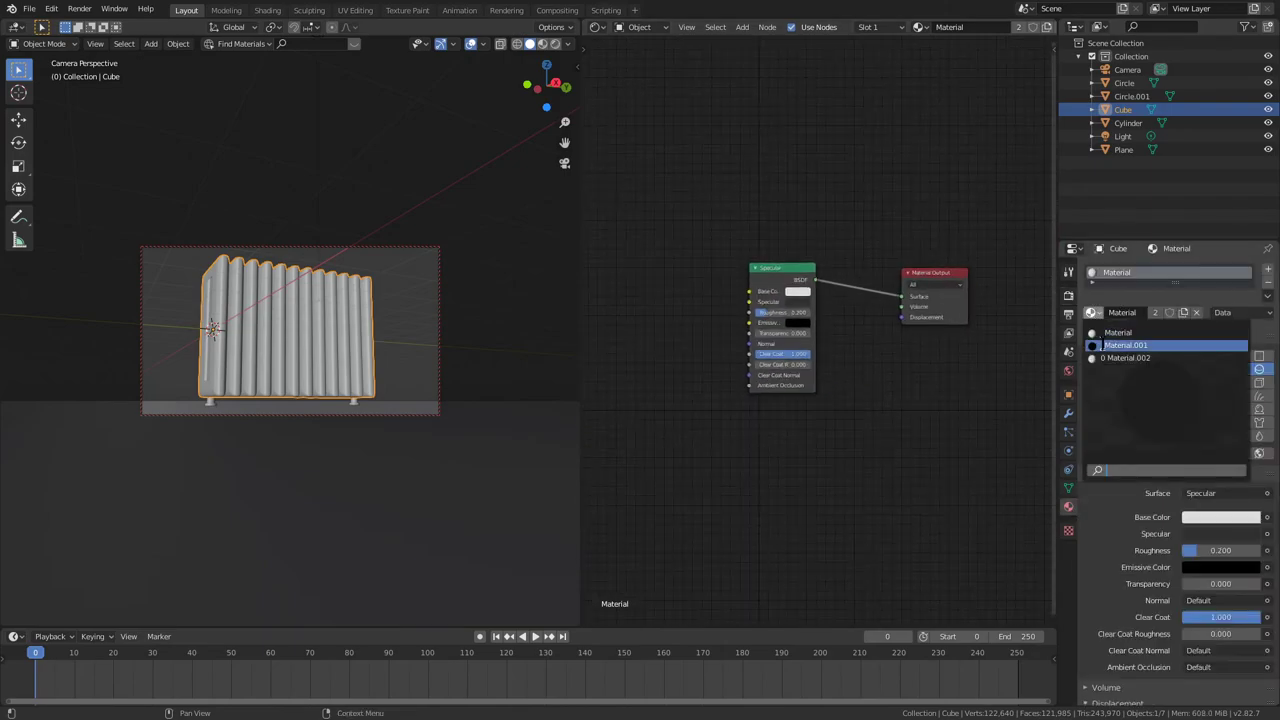
pyautogui.click(1125, 345)
pyautogui.scroll(1, 773, 305)
pyautogui.moveTo(776, 463); pyautogui.dragTo(798, 442)
pyautogui.moveTo(968, 297); pyautogui.dragTo(966, 291)
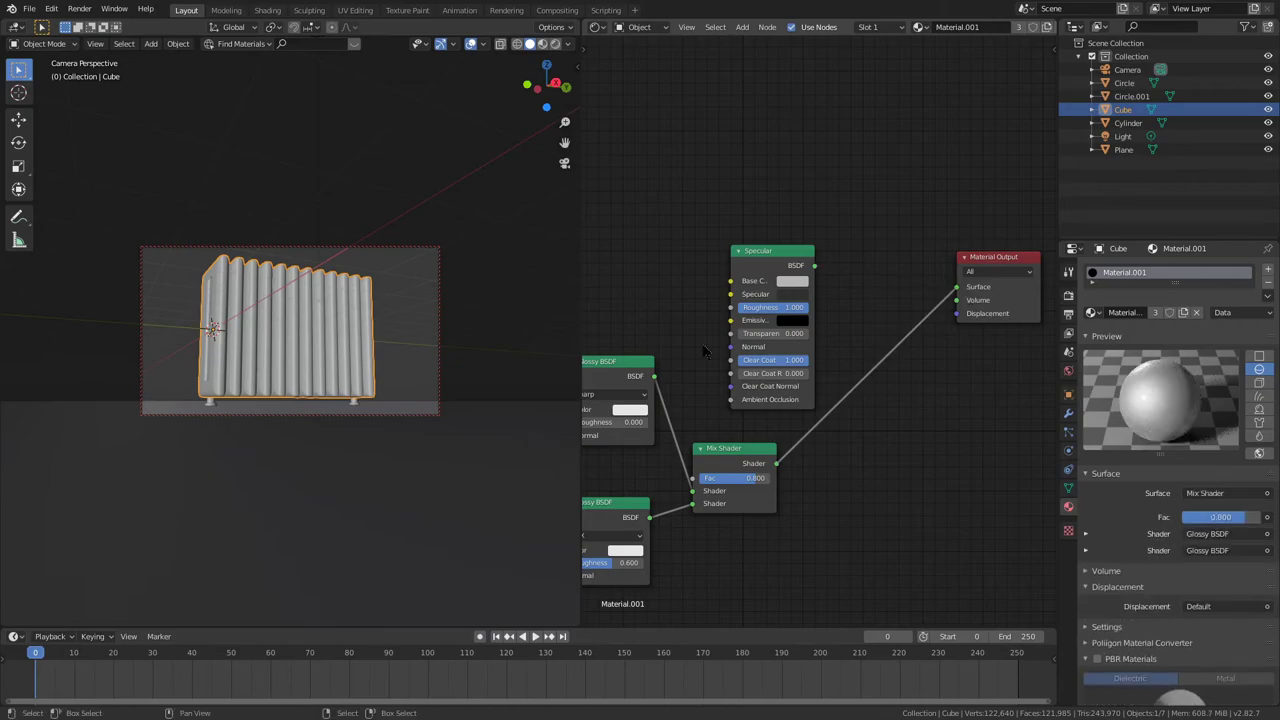
# - Check the materials on the feet and the body, and assign Material.001 to the cylinder in the end recess
pyautogui.click(357, 402)
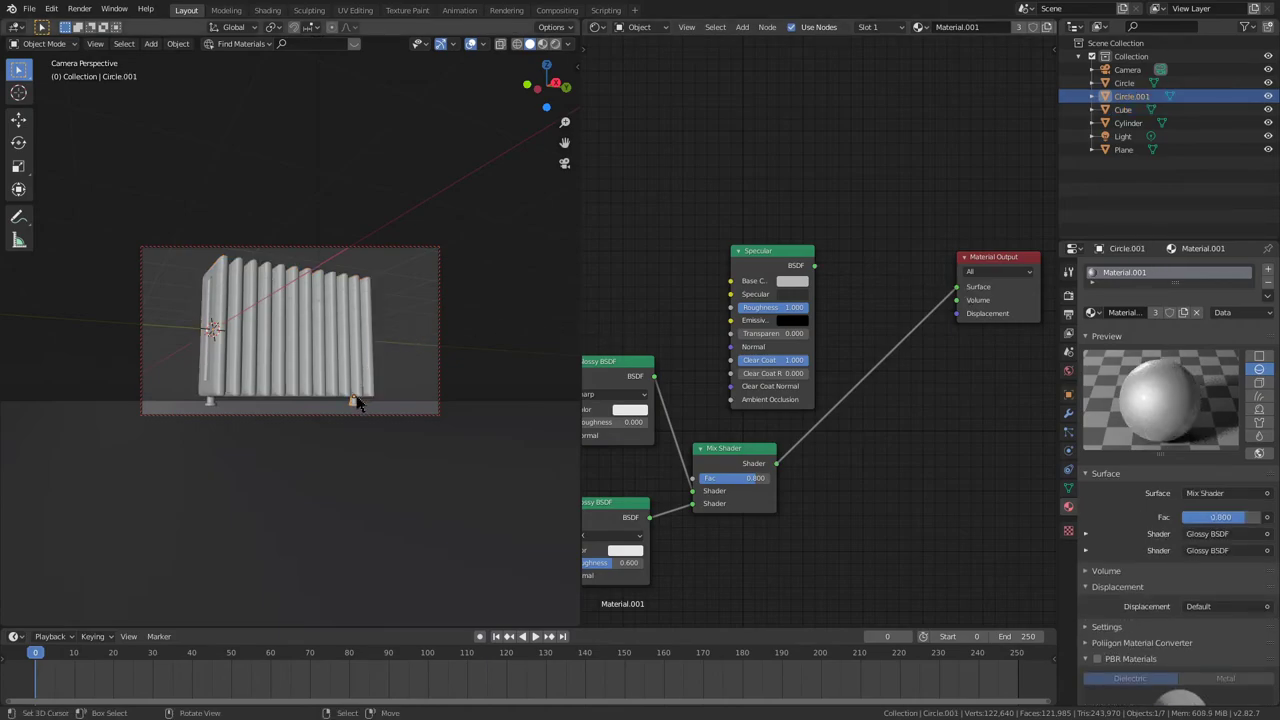
pyautogui.click(210, 403)
pyautogui.click(296, 393)
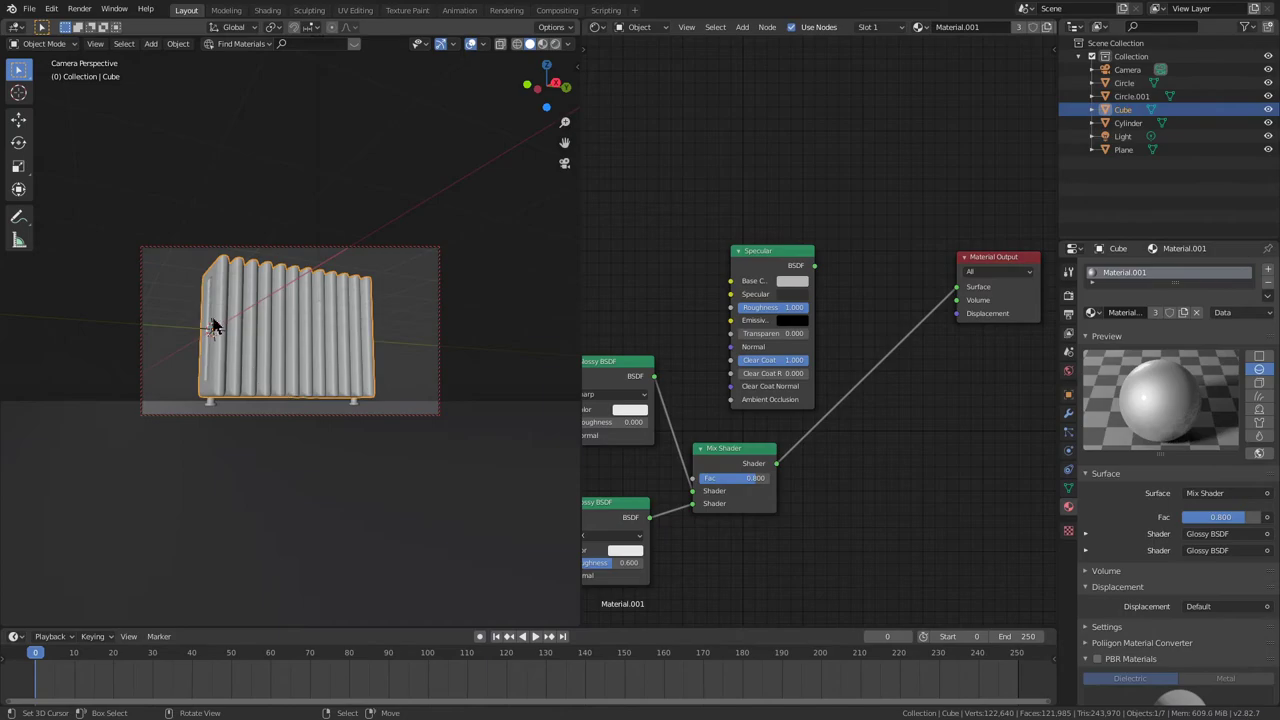
pyautogui.click(210, 326)
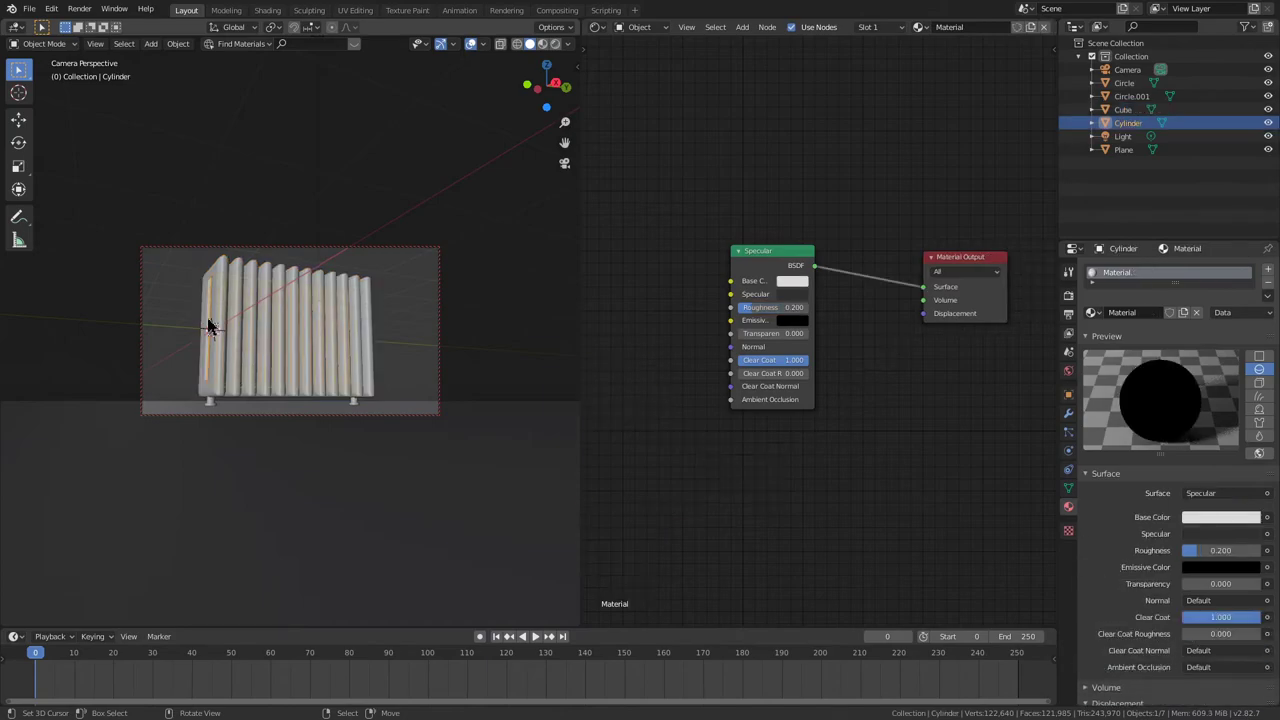
pyautogui.click(1094, 315)
pyautogui.click(1132, 346)
# - Preview the radiator in rendered shading, return to solid shading and close the Shader Editor area
pyautogui.press('z')
pyautogui.click(398, 272)
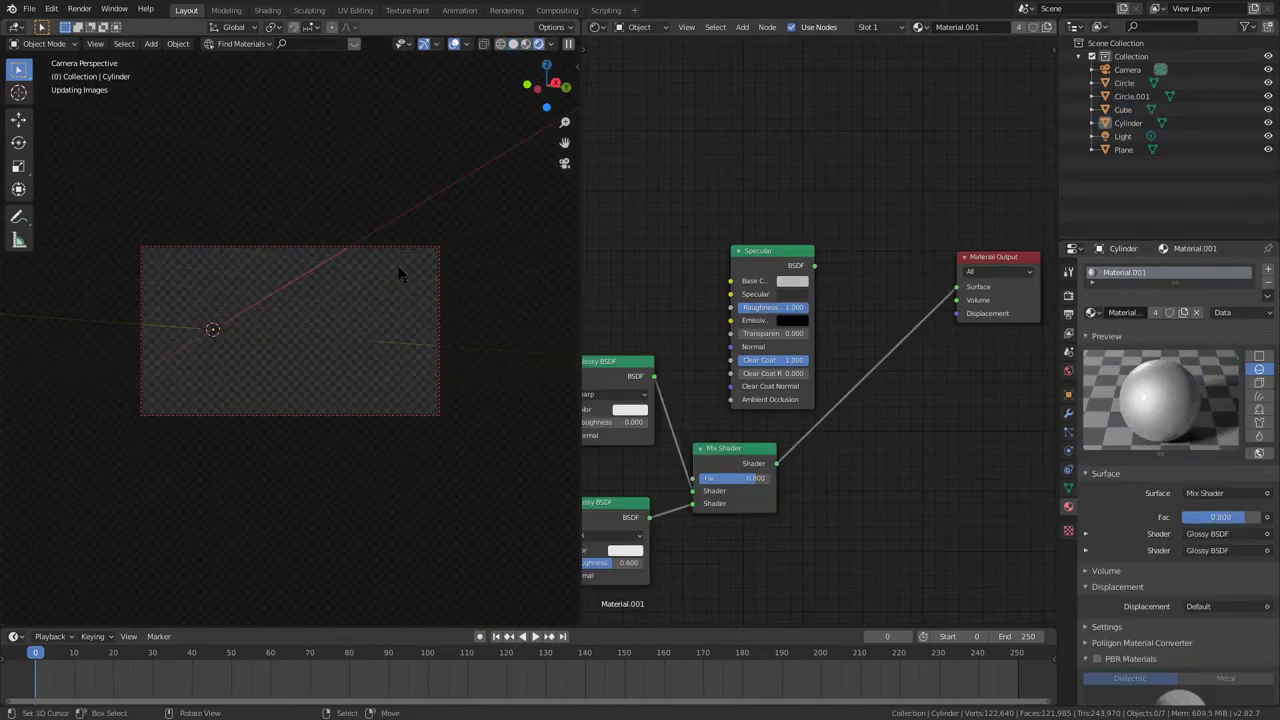
pyautogui.click(513, 43)
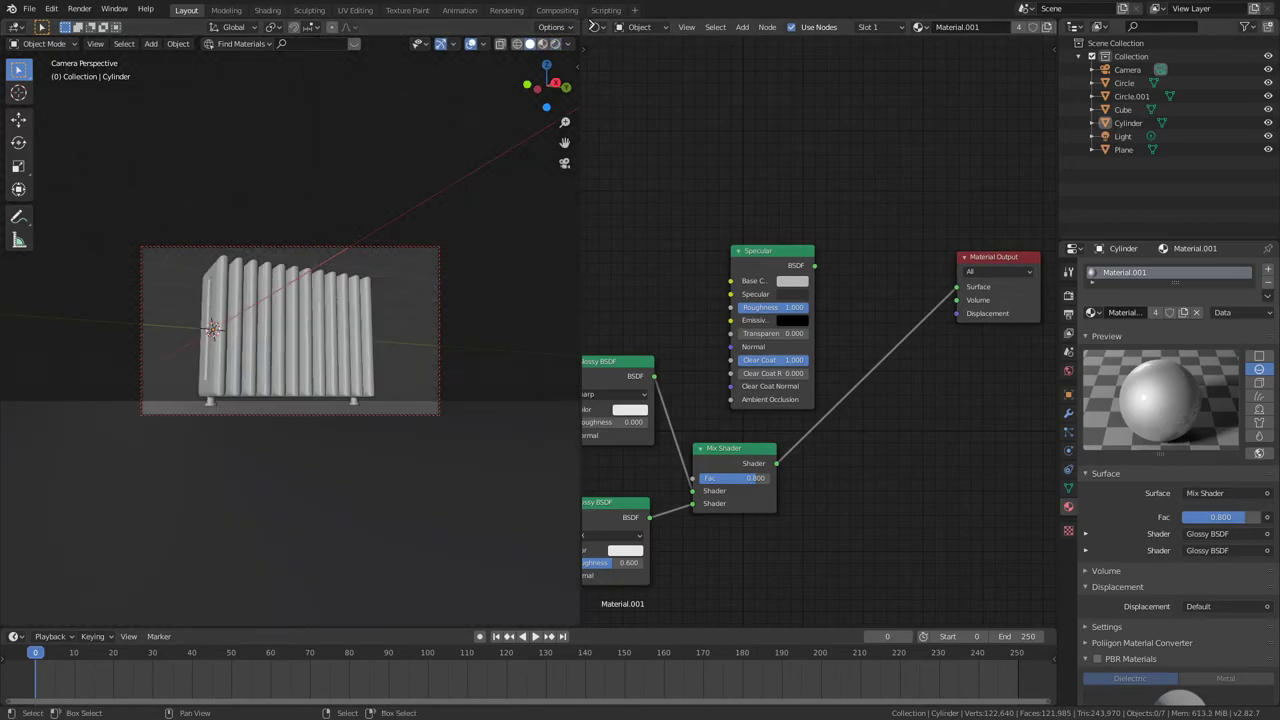
pyautogui.moveTo(597, 27); pyautogui.dragTo(620, 28)
# - Set the render samples to 64 and enable the Denoising Data pass for the view layer
pyautogui.click(1068, 296)
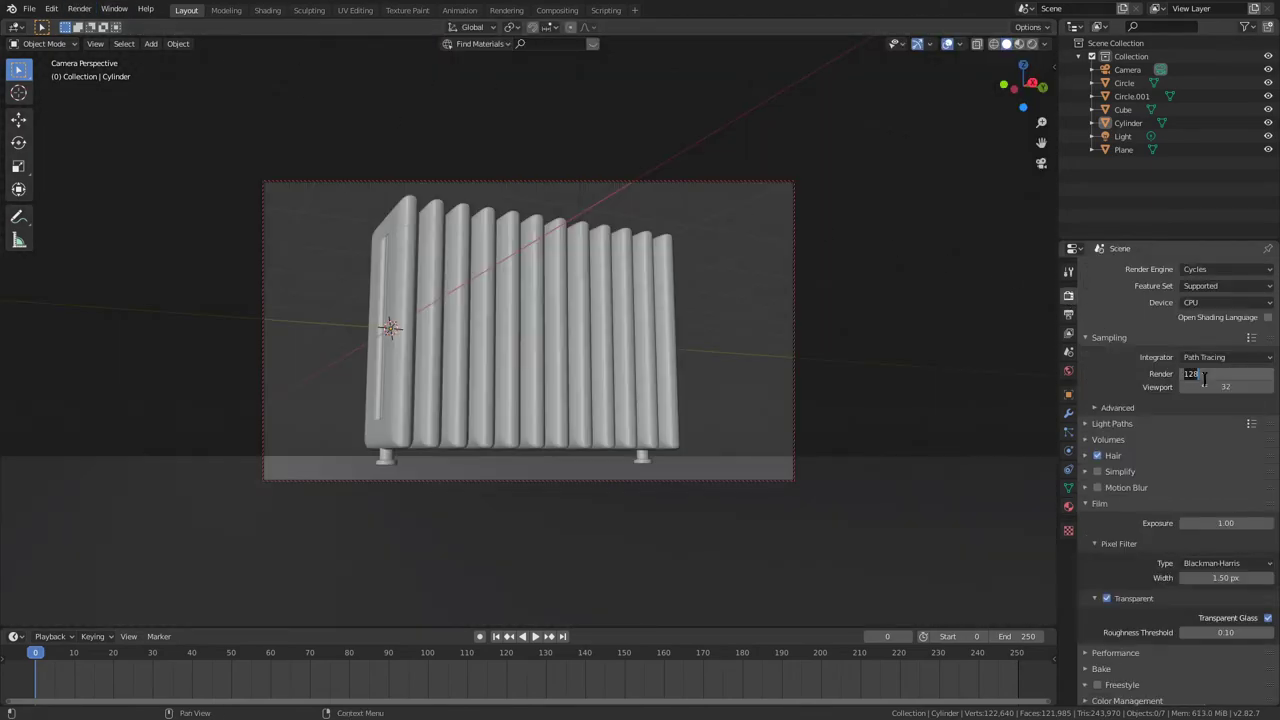
pyautogui.click(1068, 314)
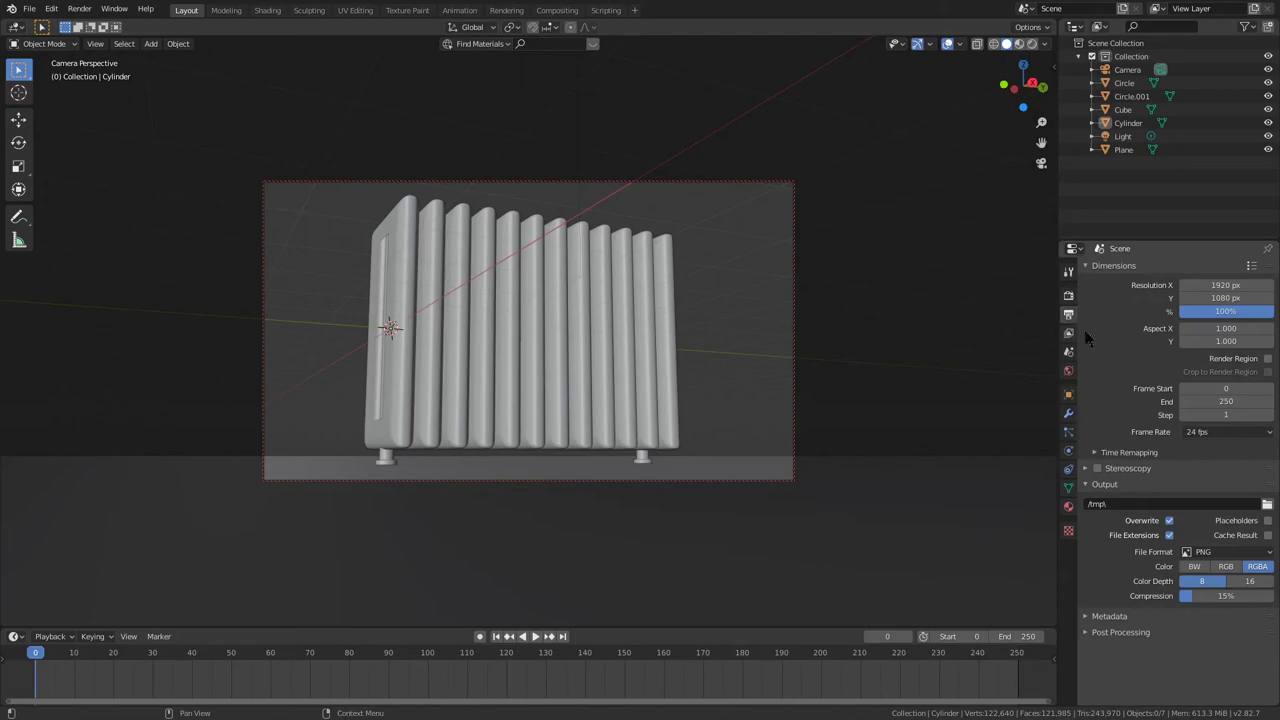
pyautogui.click(1068, 333)
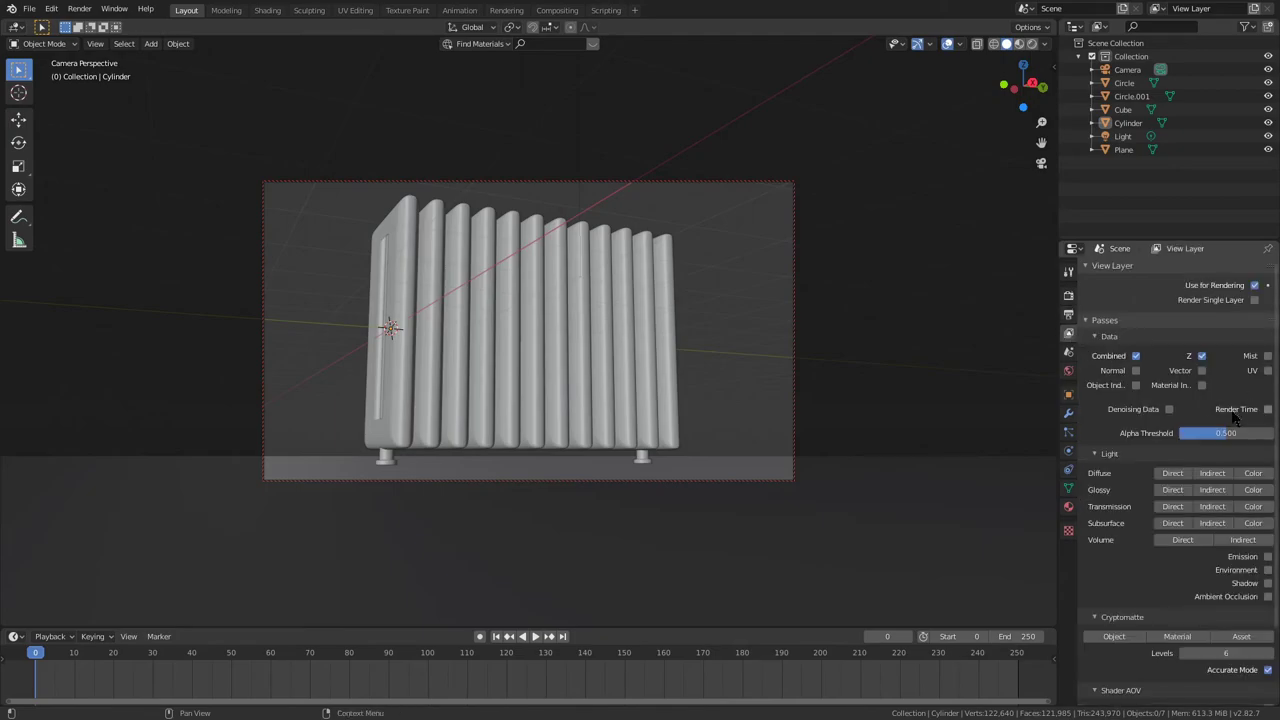
pyautogui.click(1150, 410)
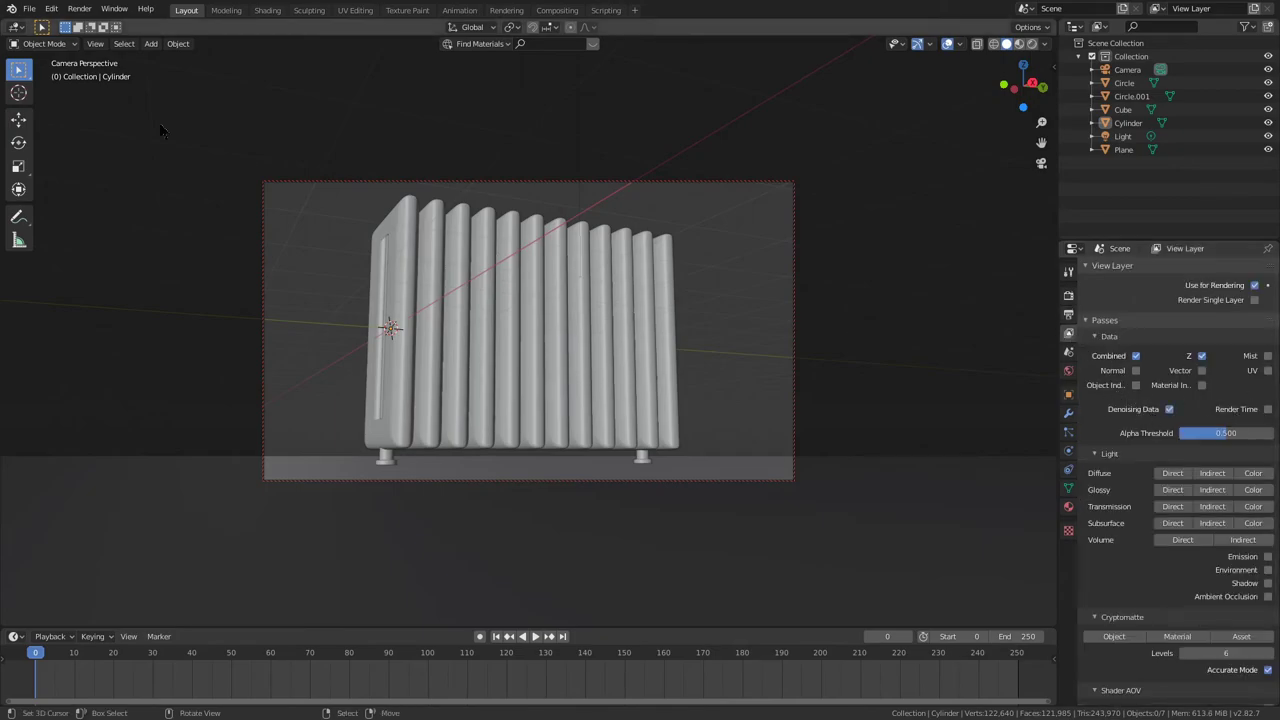
# - Render the radiator image with Cycles into Slot 2 and minimize the render window
pyautogui.click(80, 9)
pyautogui.click(82, 10)
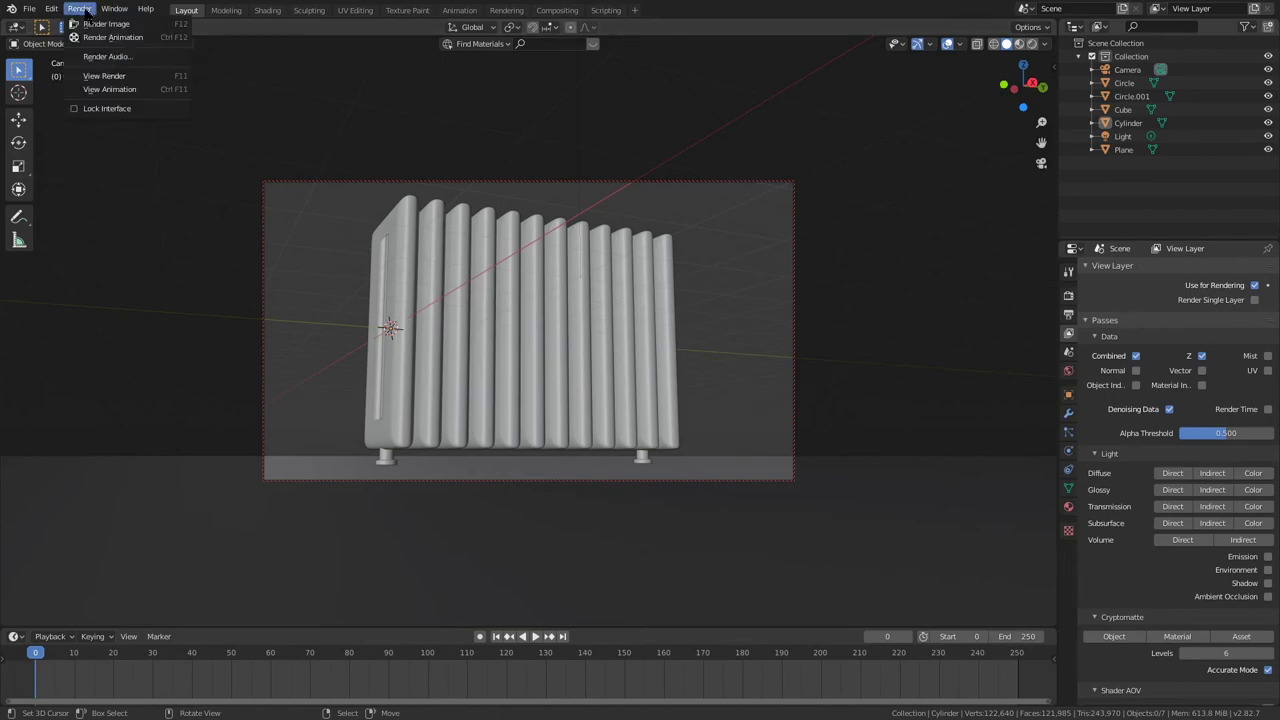
pyautogui.click(104, 75)
pyautogui.click(1262, 12)
pyautogui.click(78, 10)
pyautogui.click(100, 24)
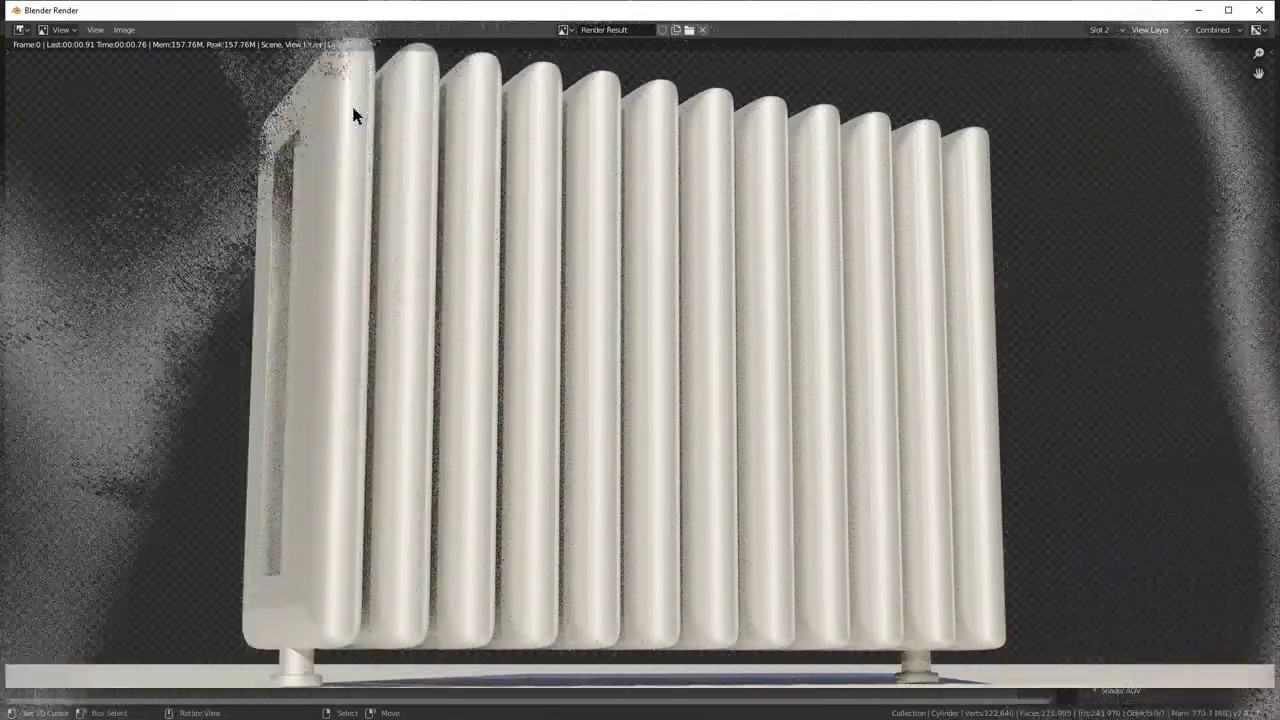
pyautogui.scroll(-1, 796, 140)
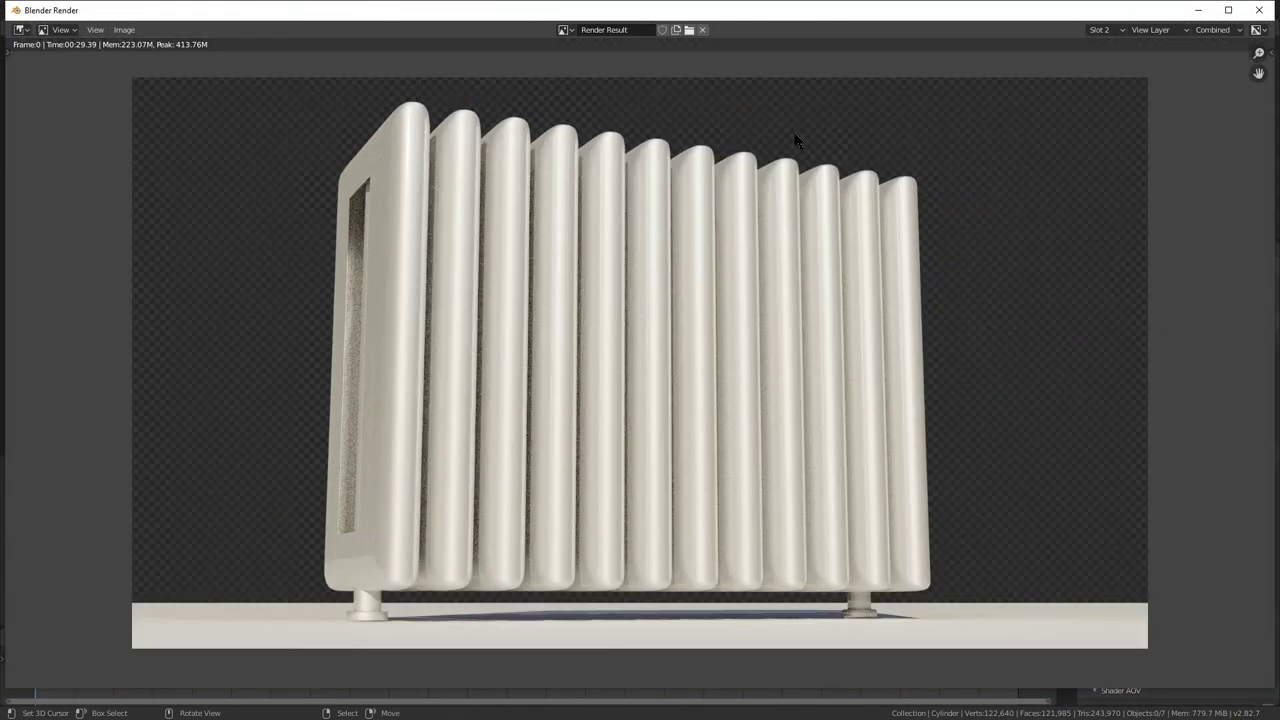
pyautogui.click(1197, 10)
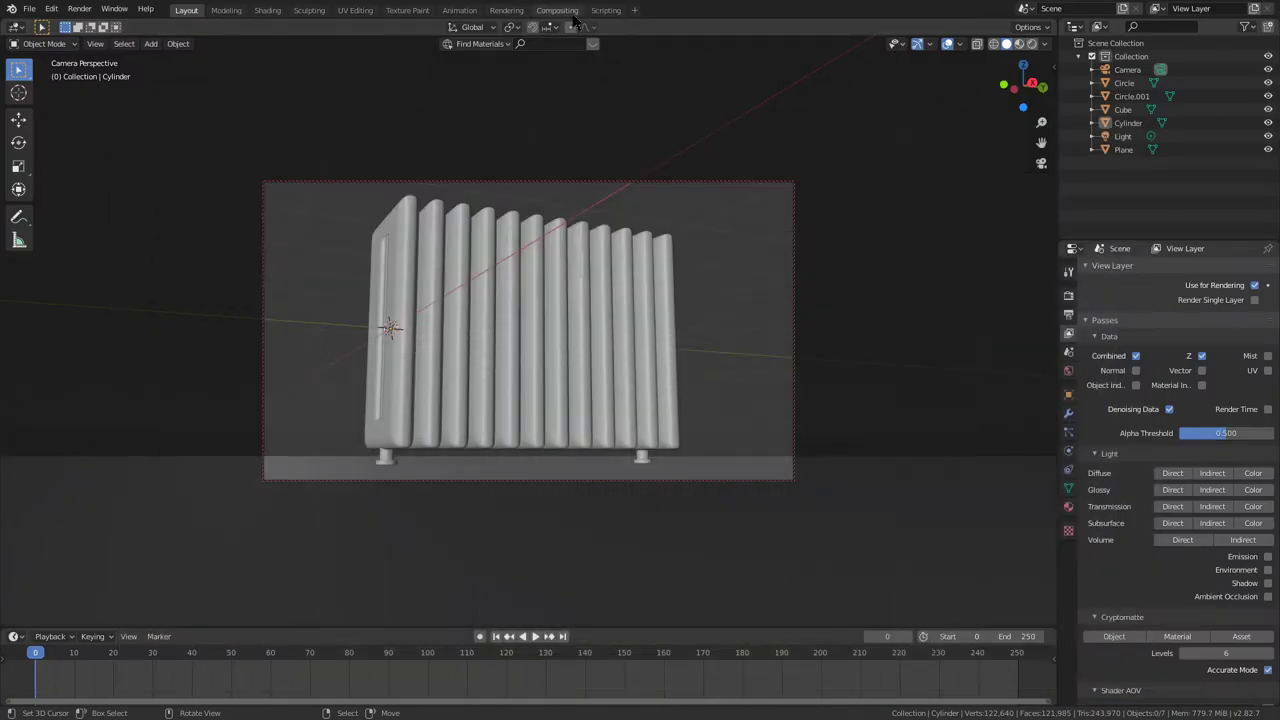
# - Enable compositing nodes and add a Denoise node between Render Layers and Composite
pyautogui.click(562, 11)
pyautogui.click(148, 27)
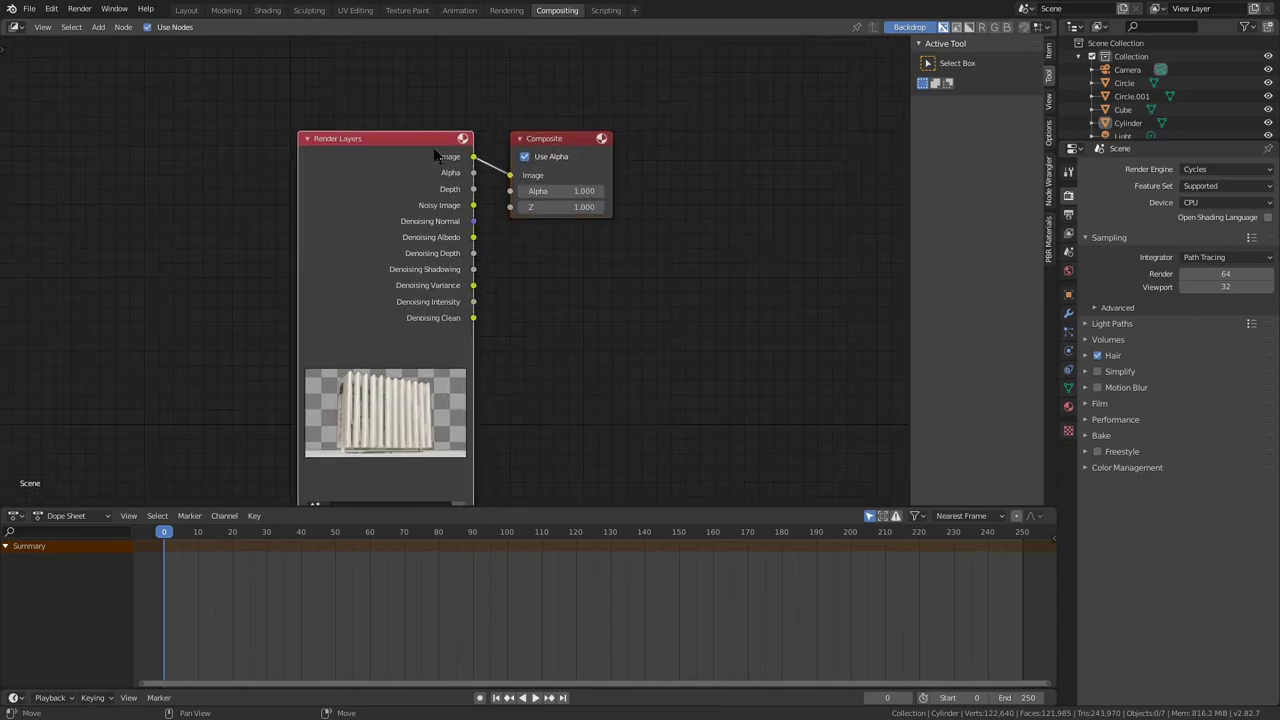
pyautogui.hotkey('shift', 'a')
pyautogui.moveTo(520, 232)
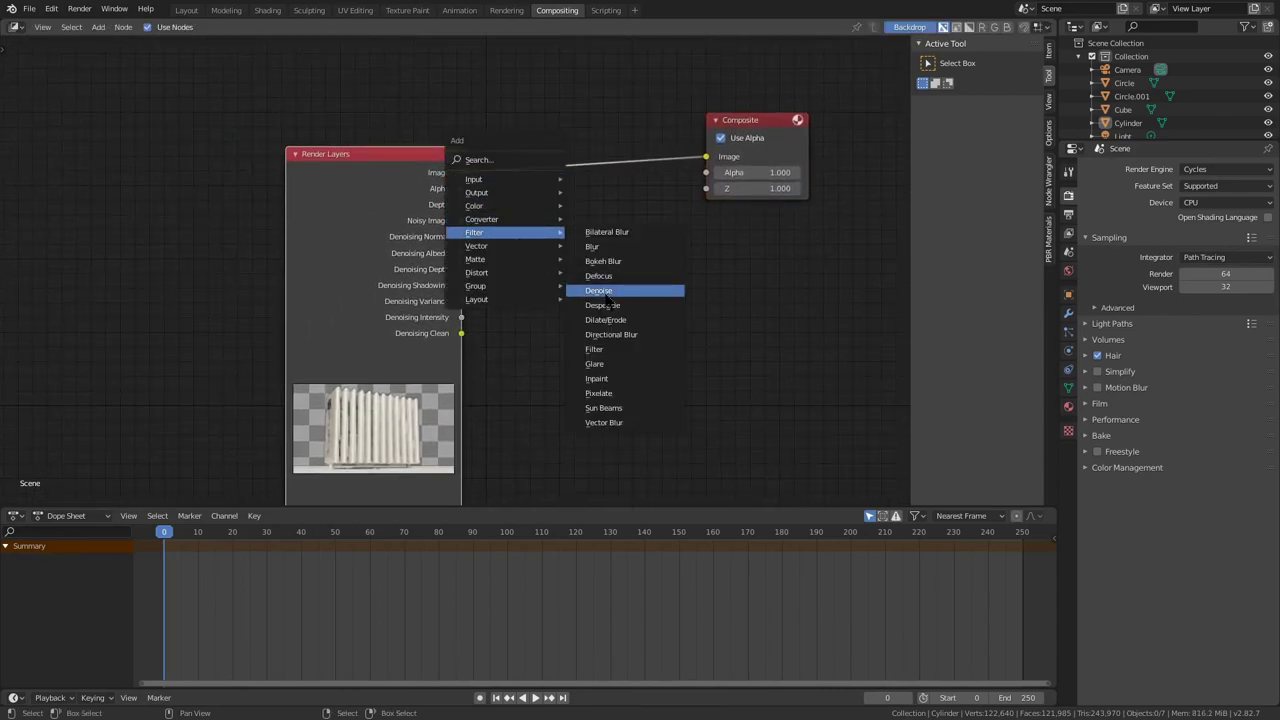
pyautogui.click(600, 290)
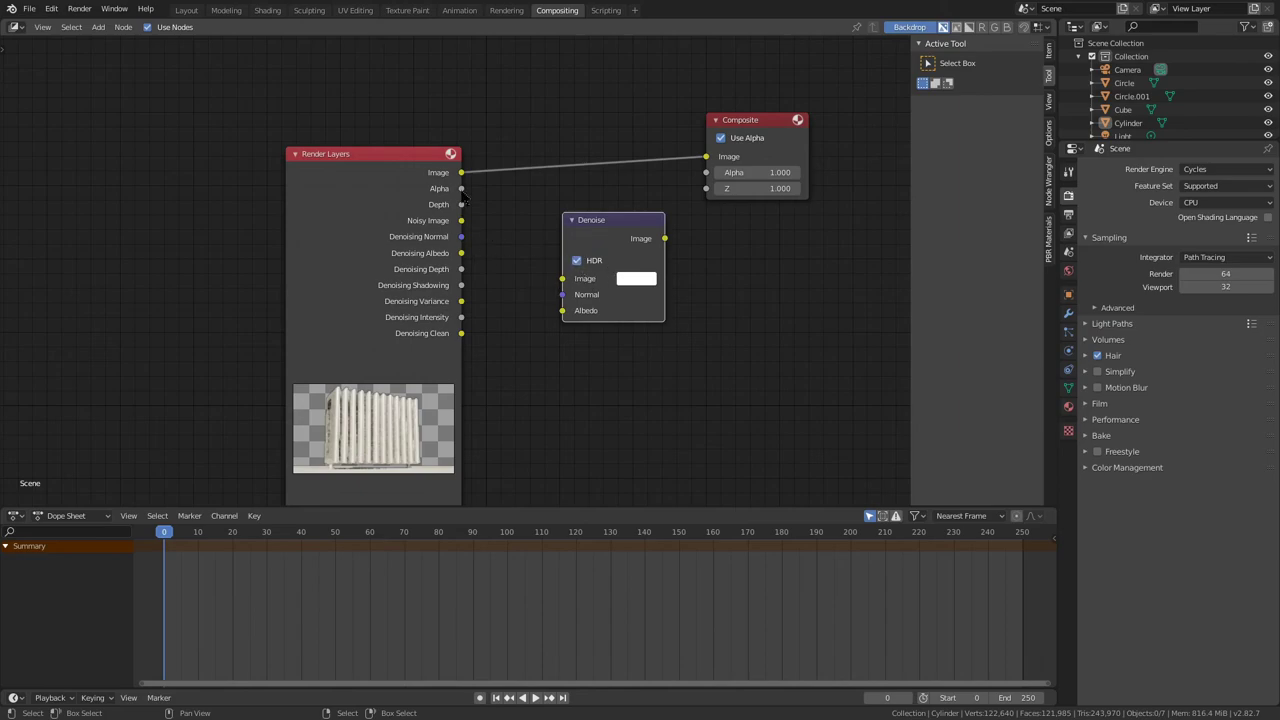
# - Link Noisy Image, Denoising Normal and Denoising Albedo to the Denoise inputs, and its Image output to Composite
pyautogui.moveTo(461, 220); pyautogui.dragTo(562, 294)
pyautogui.moveTo(461, 253); pyautogui.dragTo(562, 310)
pyautogui.moveTo(664, 238); pyautogui.dragTo(705, 157)
# - Open the denoised Cycles render and compare it with the Eevee render in Slot 1
pyautogui.click(79, 9)
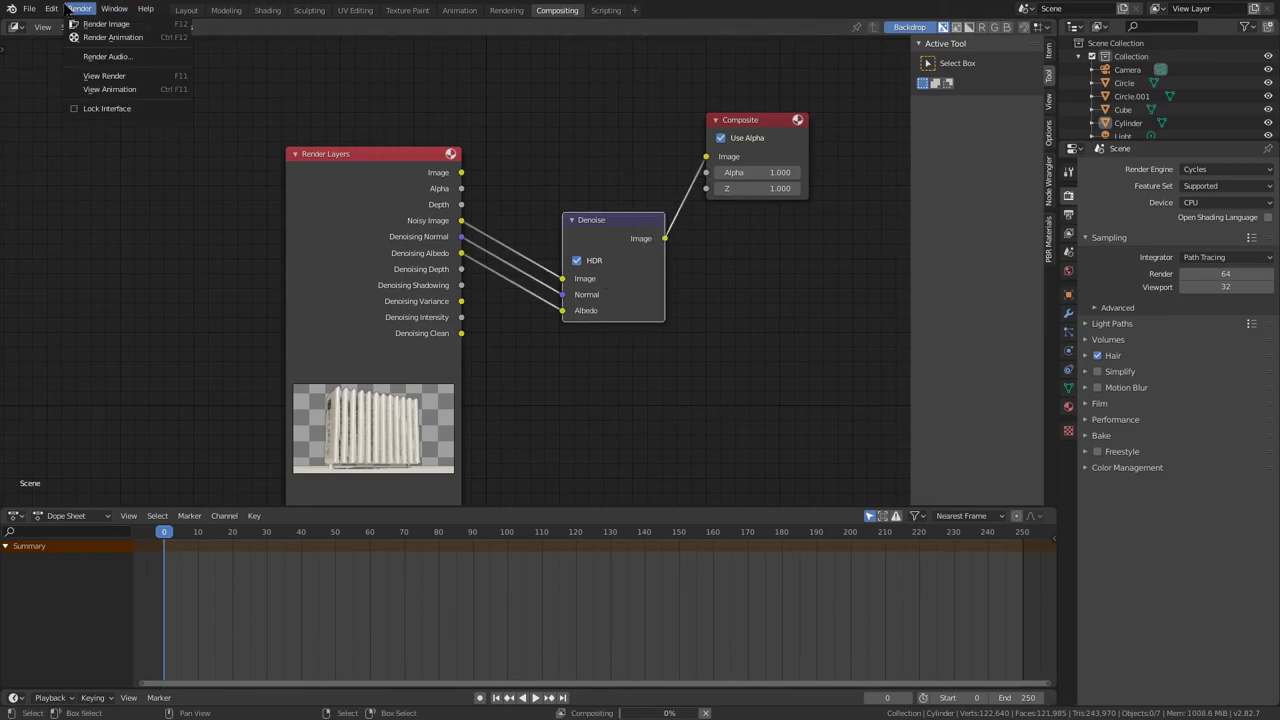
pyautogui.click(100, 77)
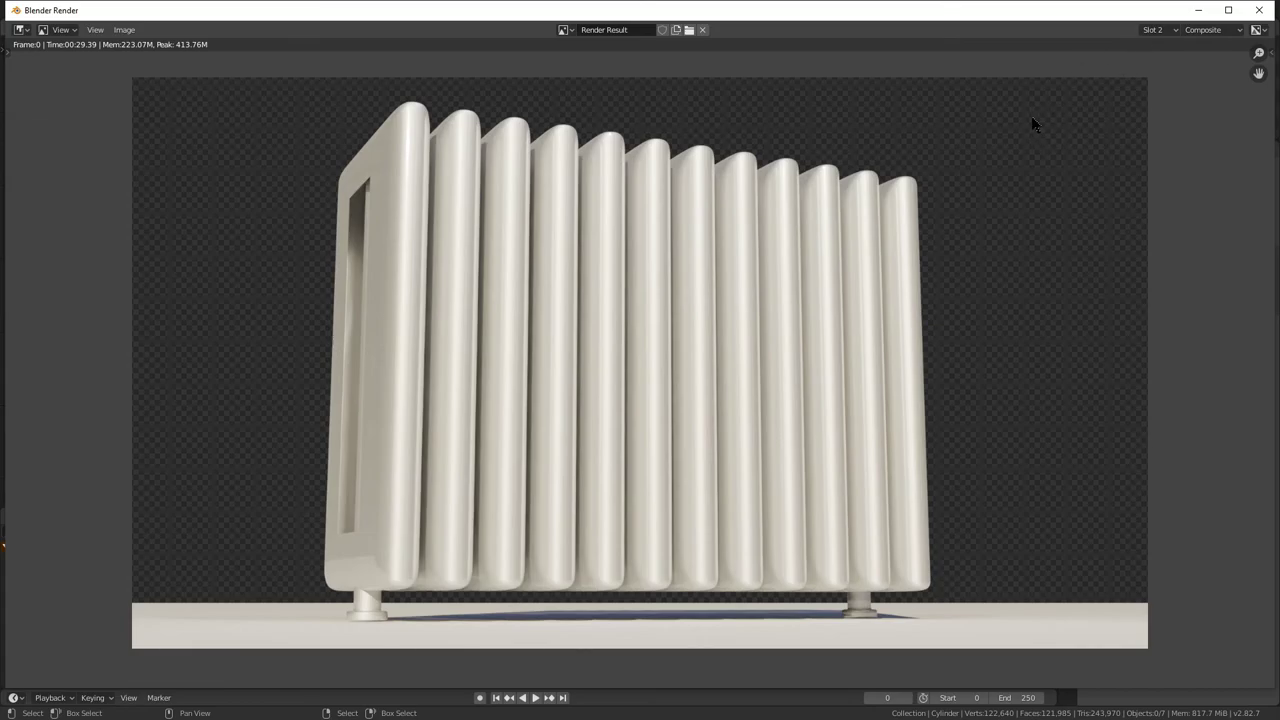
pyautogui.click(1153, 30)
pyautogui.click(1155, 145)
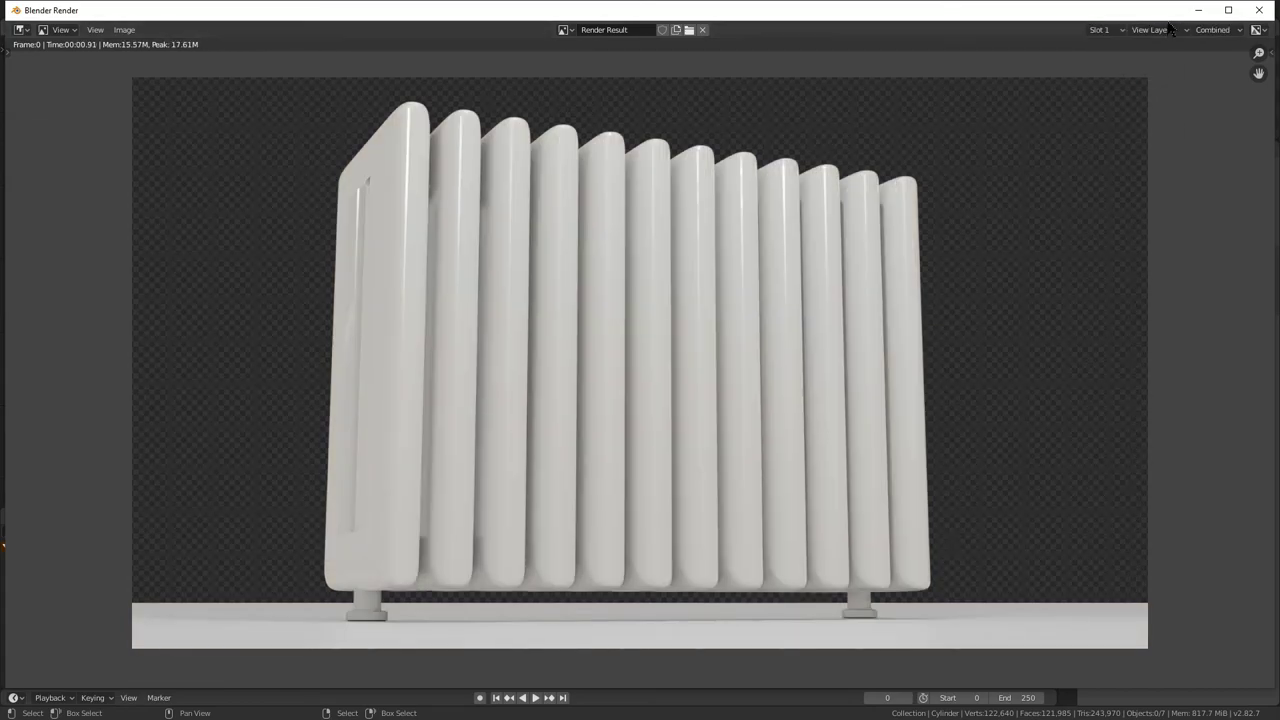
pyautogui.click(1100, 30)
pyautogui.click(1115, 147)
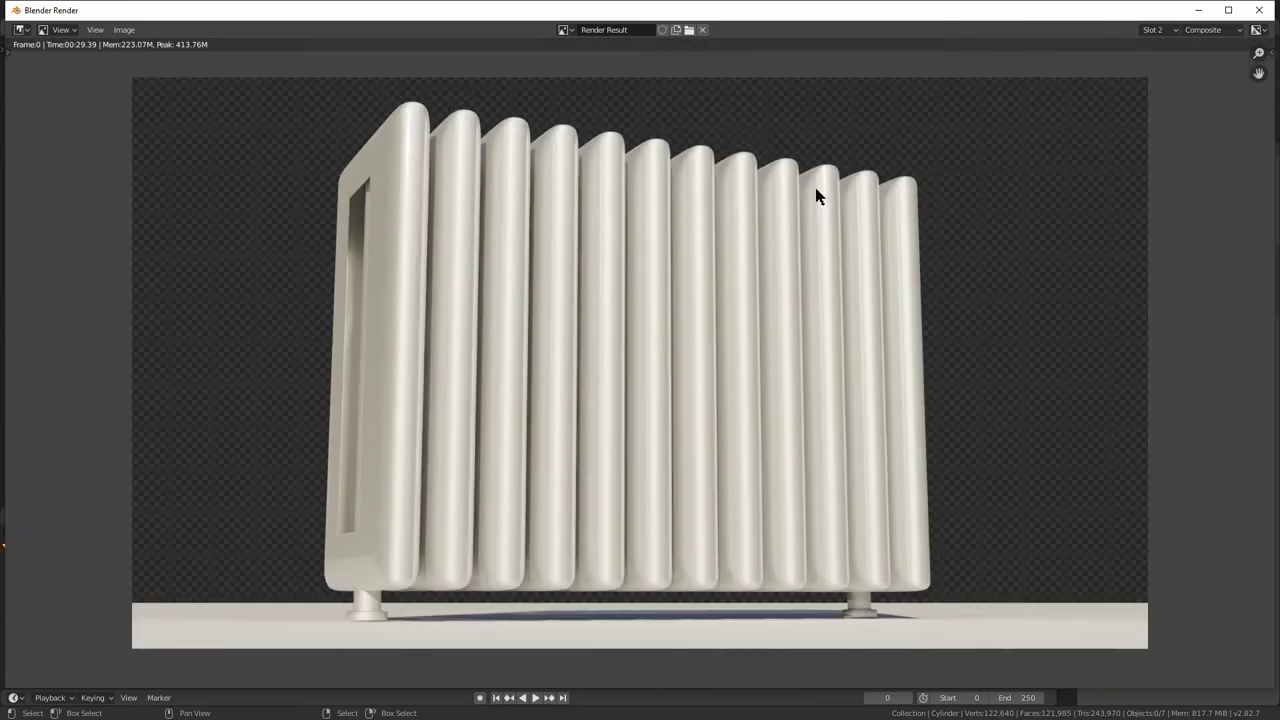
# - Alternate repeatedly between Slot 1 and Slot 2 to compare lighting, shadows and gloss, ending on Slot 1
pyautogui.moveTo(816, 189); pyautogui.dragTo(803, 179, button='middle')
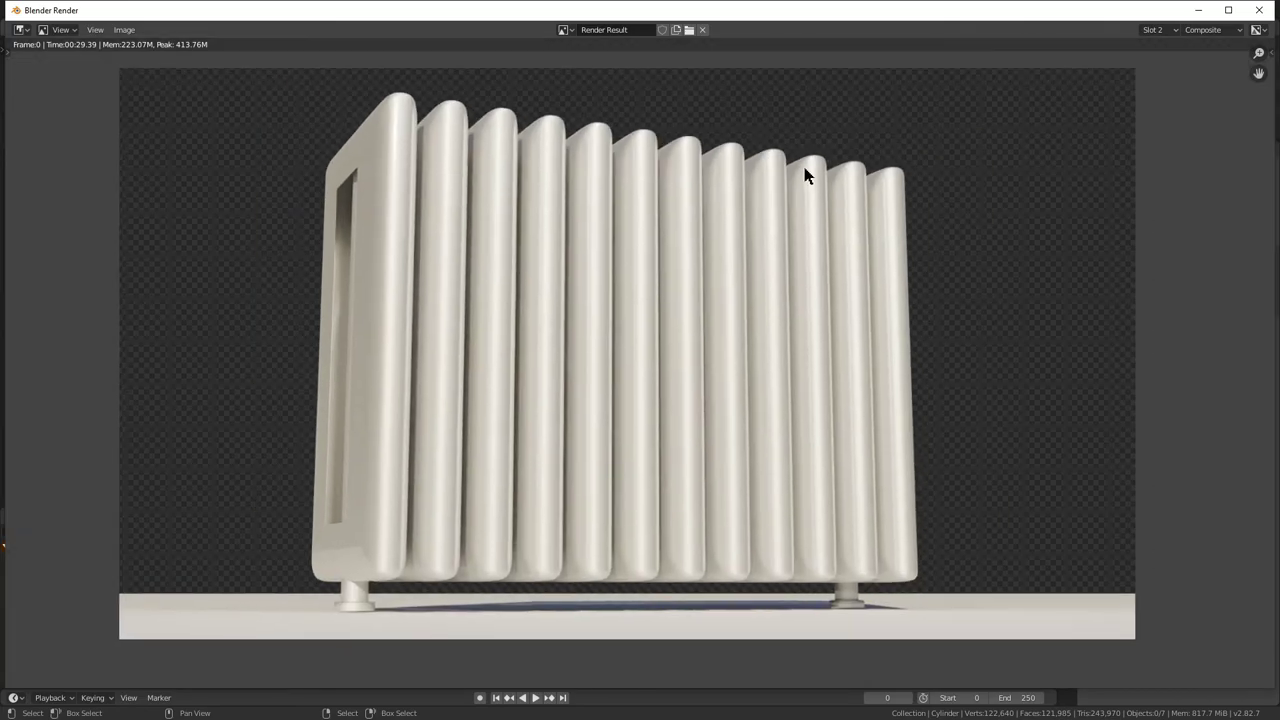
pyautogui.click(1166, 31)
pyautogui.click(1152, 30)
pyautogui.click(1162, 155)
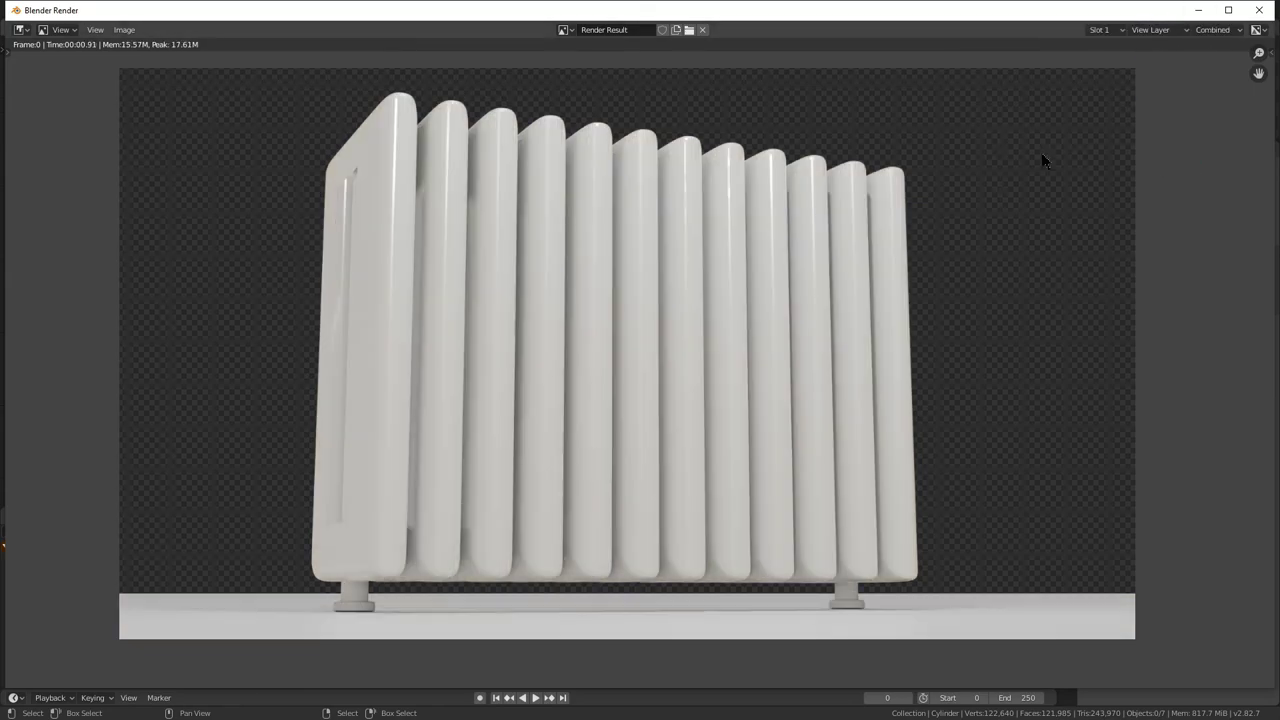
pyautogui.press('j')
pyautogui.press('j')
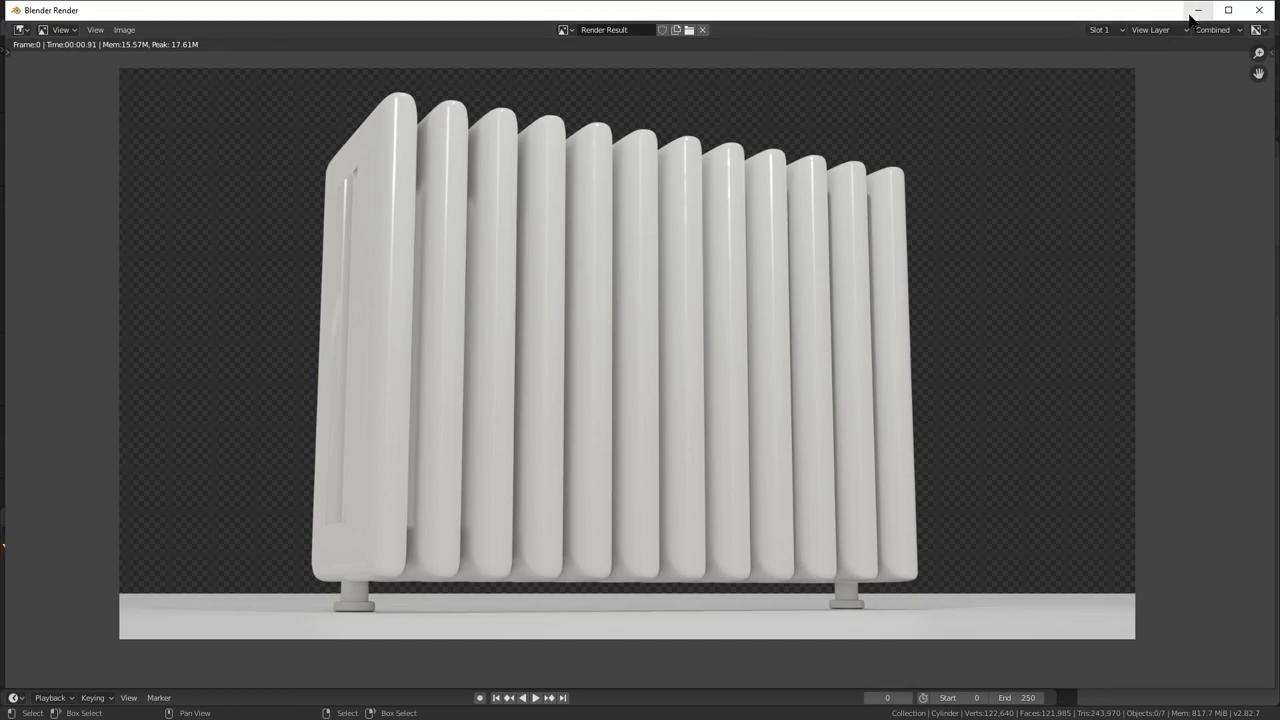
pyautogui.click(1104, 30)
pyautogui.click(1112, 139)
pyautogui.click(1152, 30)
pyautogui.click(1150, 157)
pyautogui.click(1100, 30)
pyautogui.click(1112, 144)
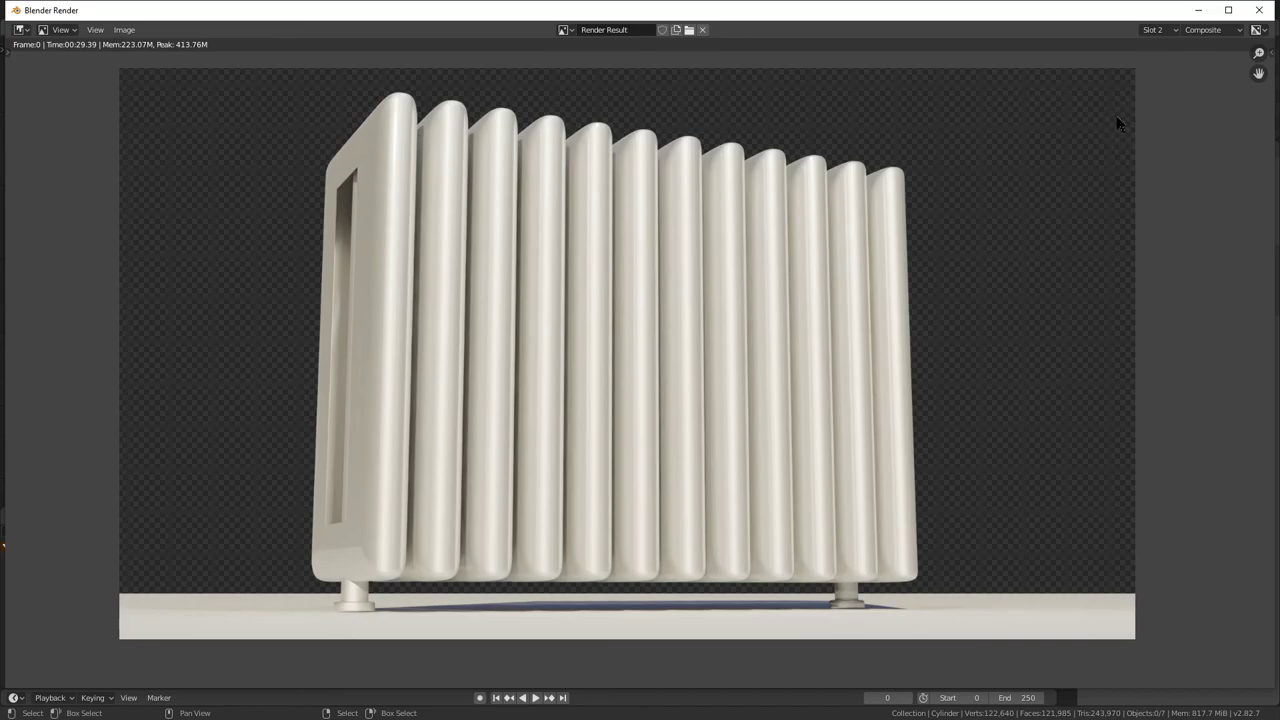
pyautogui.click(1155, 30)
pyautogui.click(1168, 162)
# - Examine the Eevee render in Slot 1 up close and as a whole
pyautogui.moveTo(97, 52); pyautogui.dragTo(456, 150, button='middle')
pyautogui.scroll(2, 610, 248)
pyautogui.moveTo(610, 248); pyautogui.dragTo(287, 132, button='middle')
pyautogui.scroll(-3, 594, 150)
pyautogui.moveTo(796, 206); pyautogui.dragTo(654, 167, button='middle')
pyautogui.scroll(1, 762, 192)
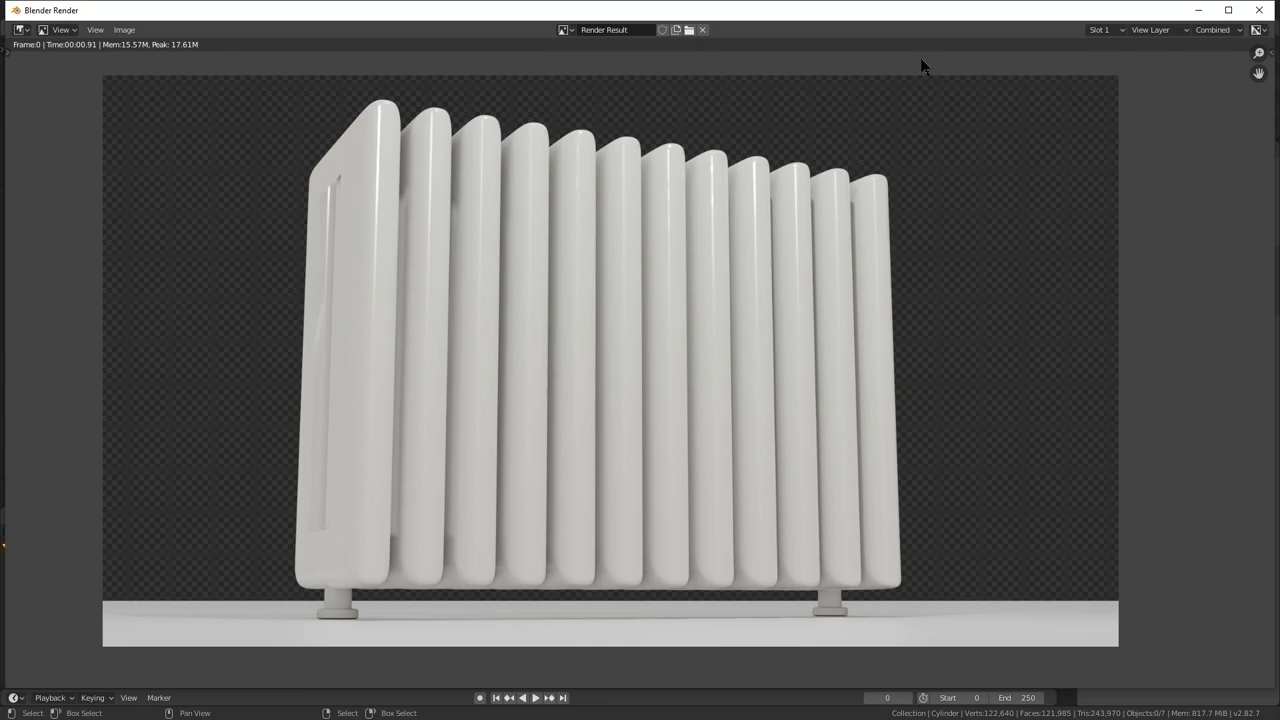
pyautogui.moveTo(654, 178); pyautogui.dragTo(680, 176, button='middle')
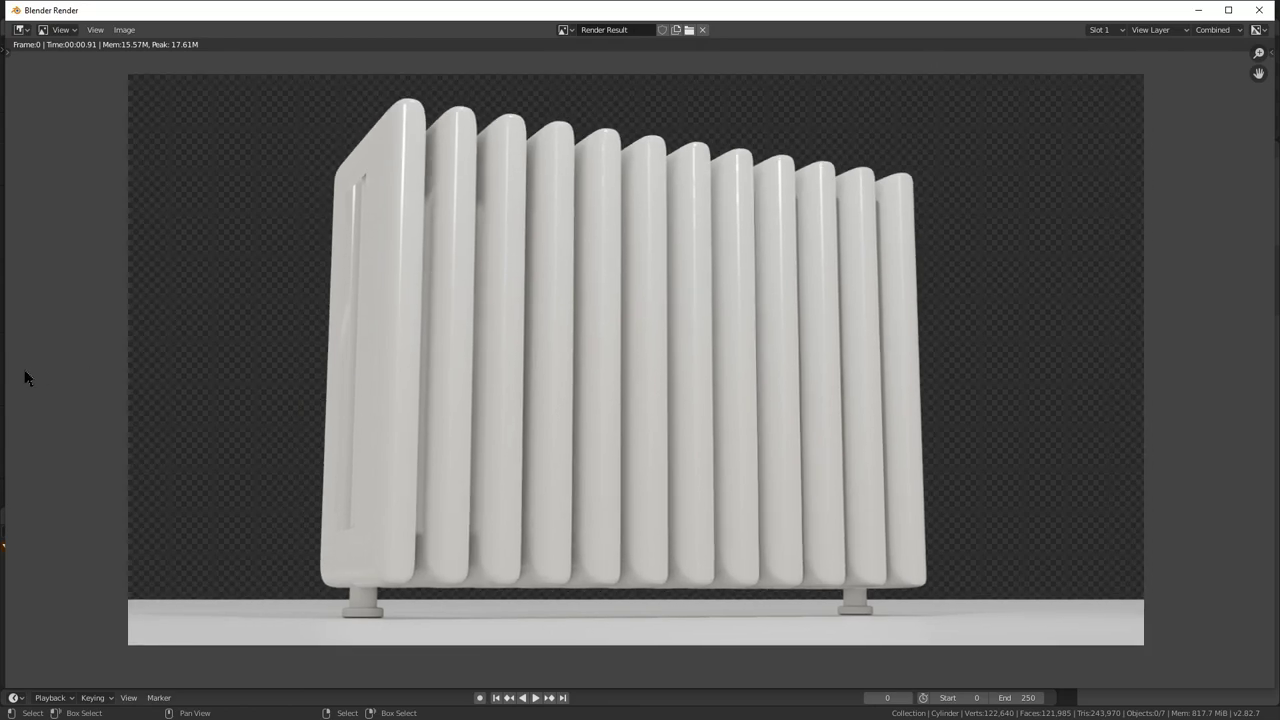